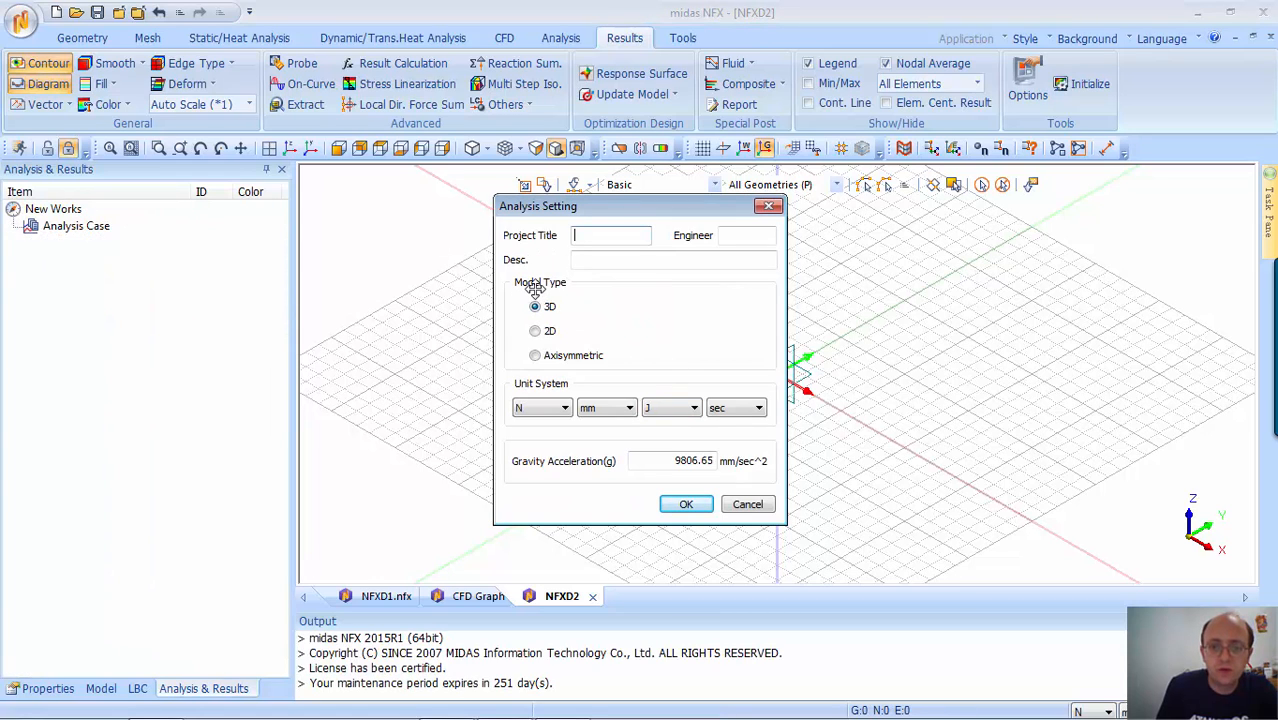
Accept the analysis settings for a 3D model with N, mm, J and sec units
click(686, 504)
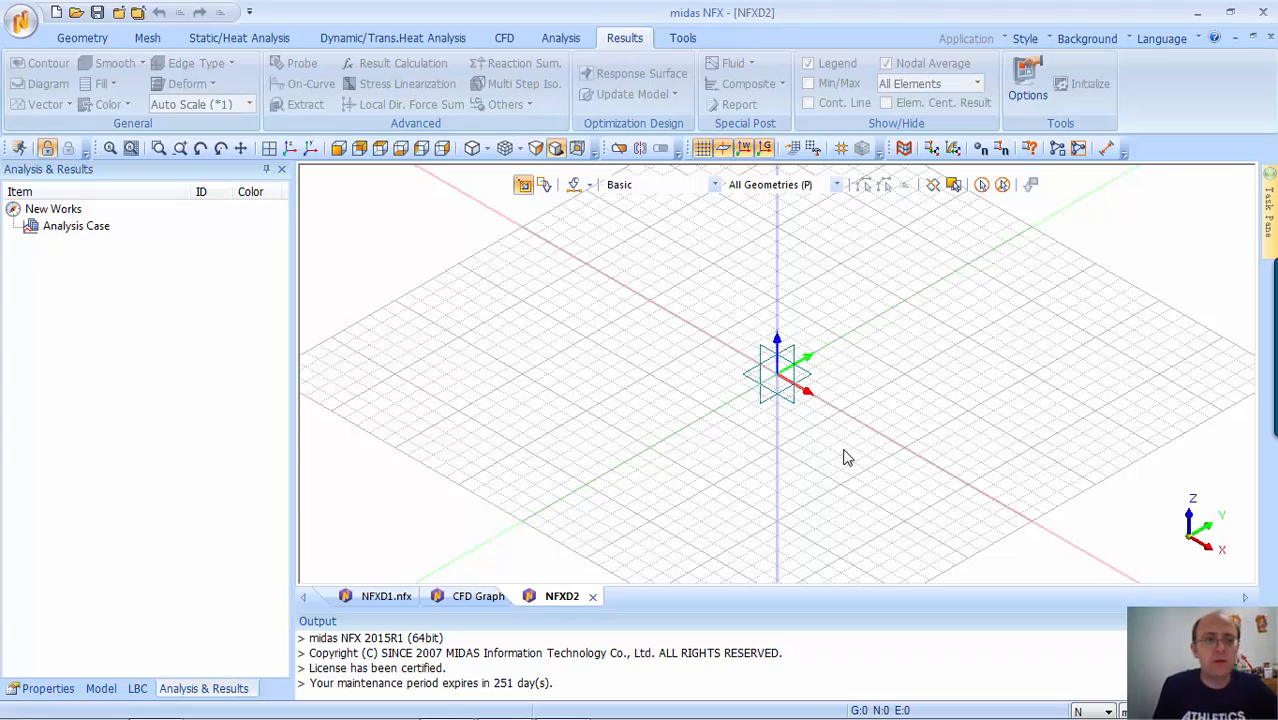
middle_drag(820, 390, 765, 422)
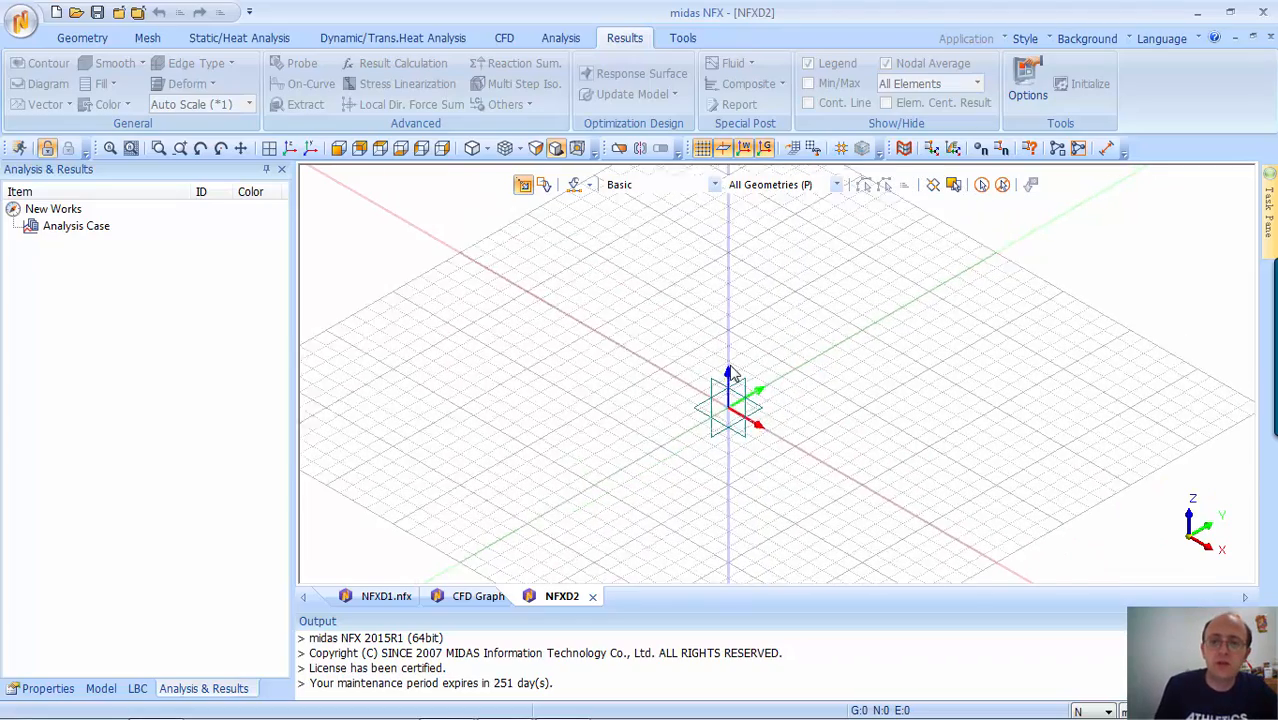
scroll(741, 390, down, 5)
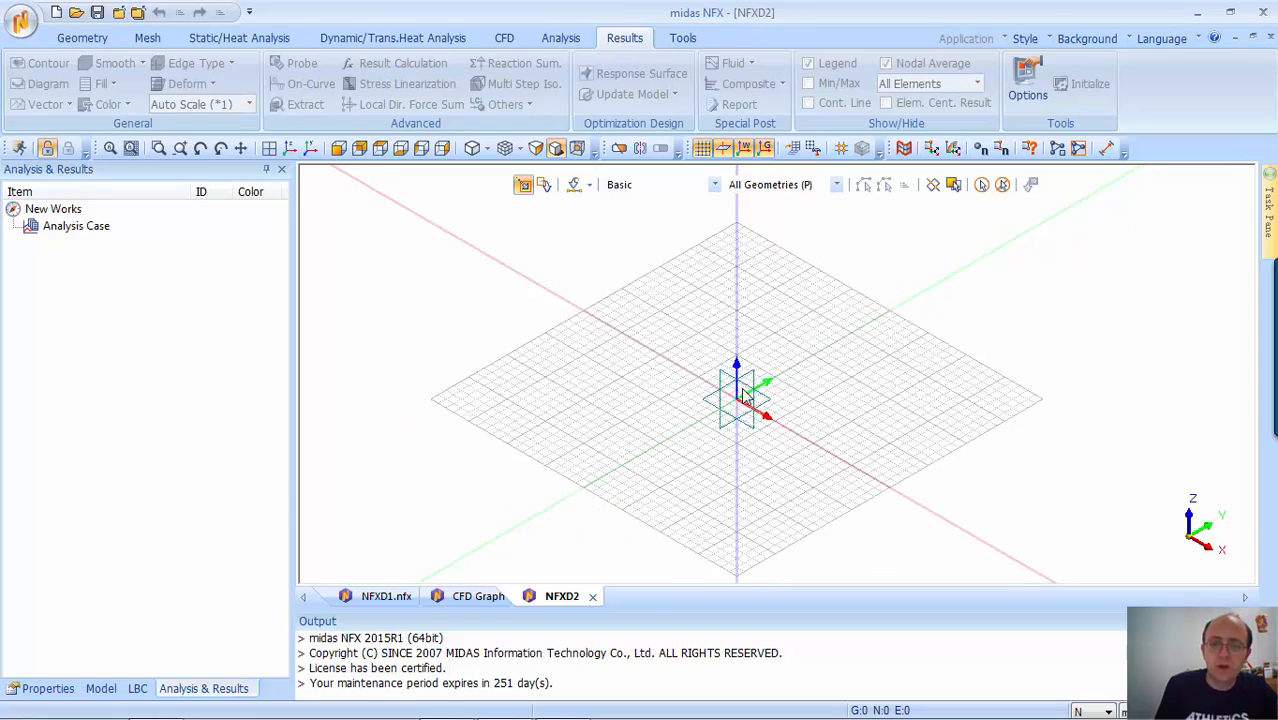
middle_drag(736, 395, 740, 385)
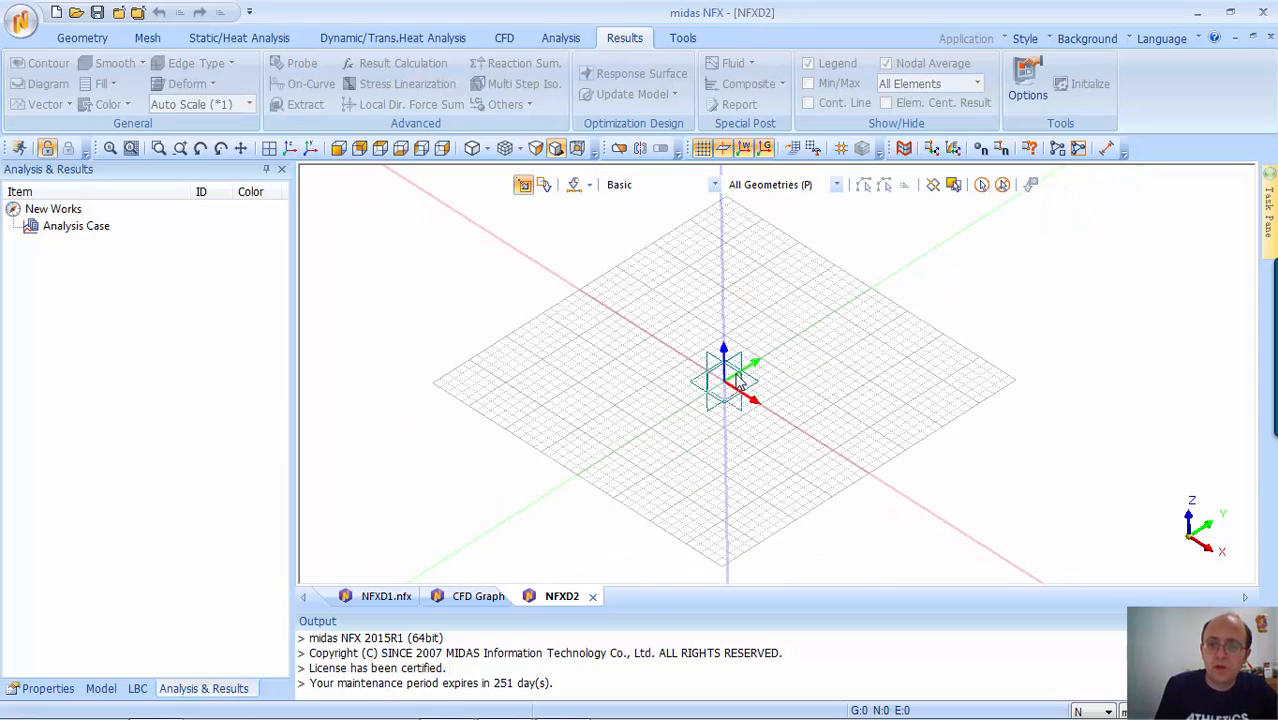
scroll(783, 370, up, 2)
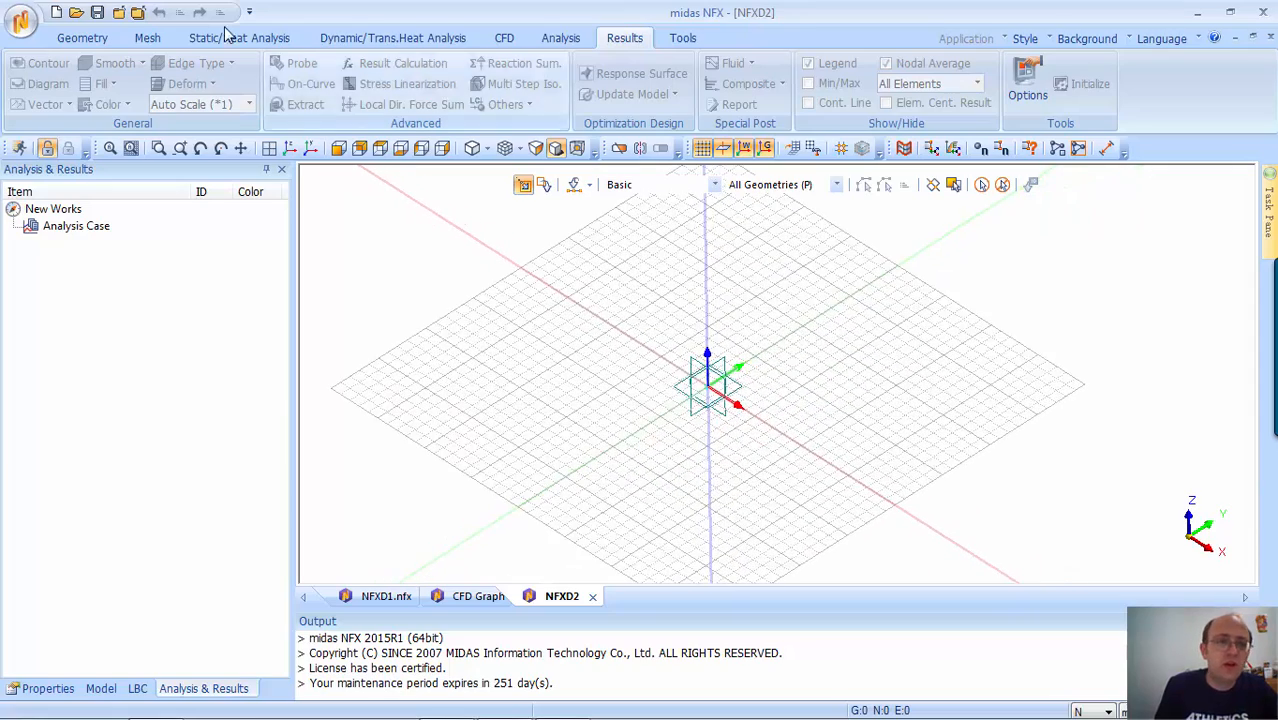
Draw one line from 200, -200, 0 to 400, -200, 0 and another from the origin to 0, 400, 0
click(150, 41)
click(86, 40)
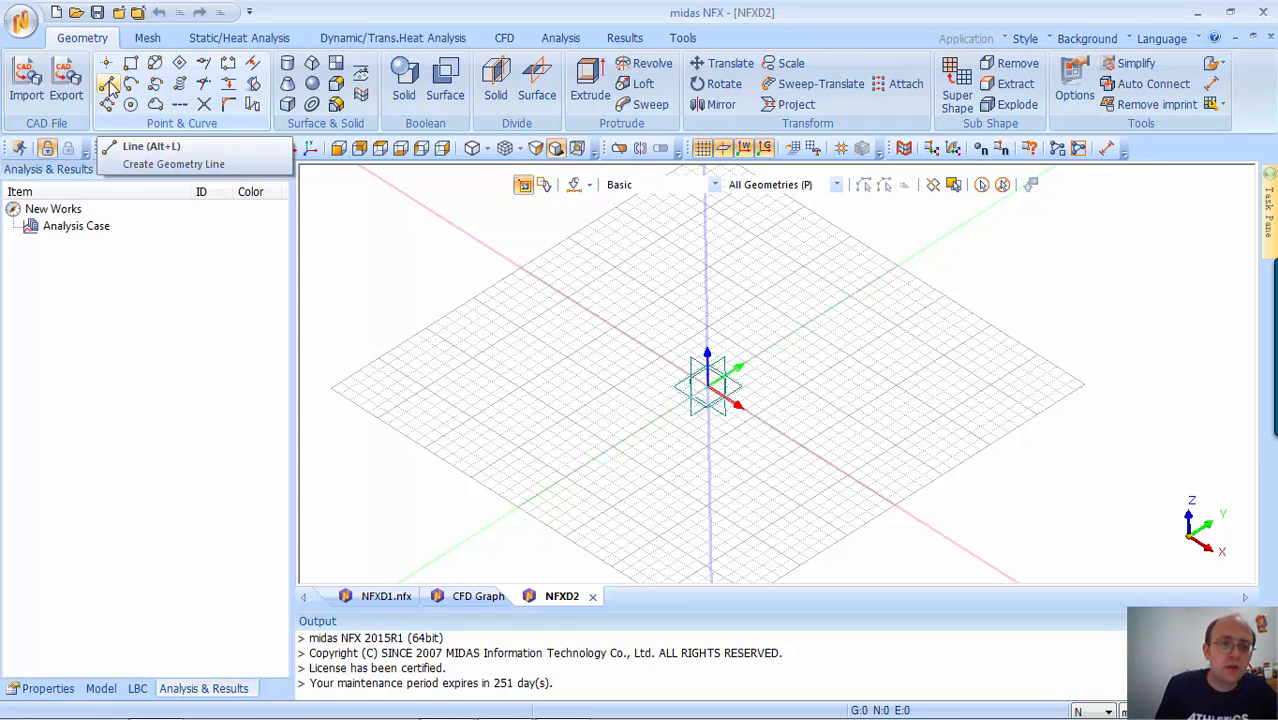
click(108, 85)
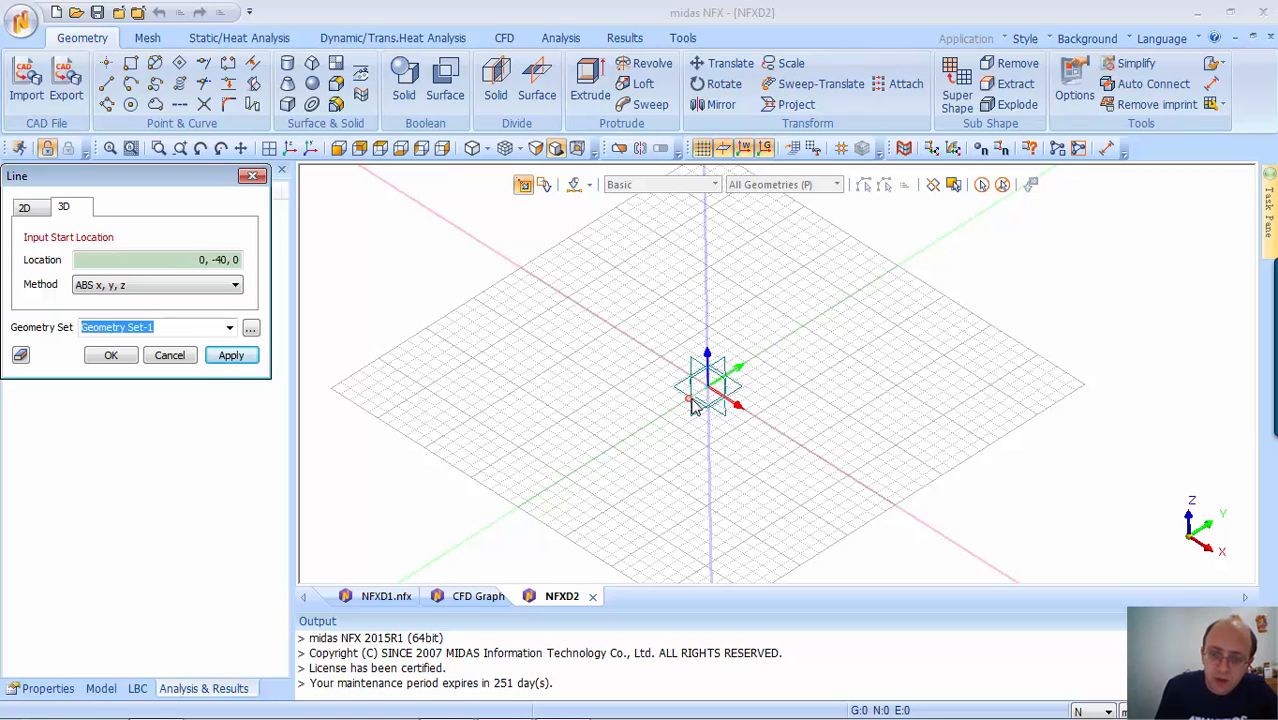
click(707, 512)
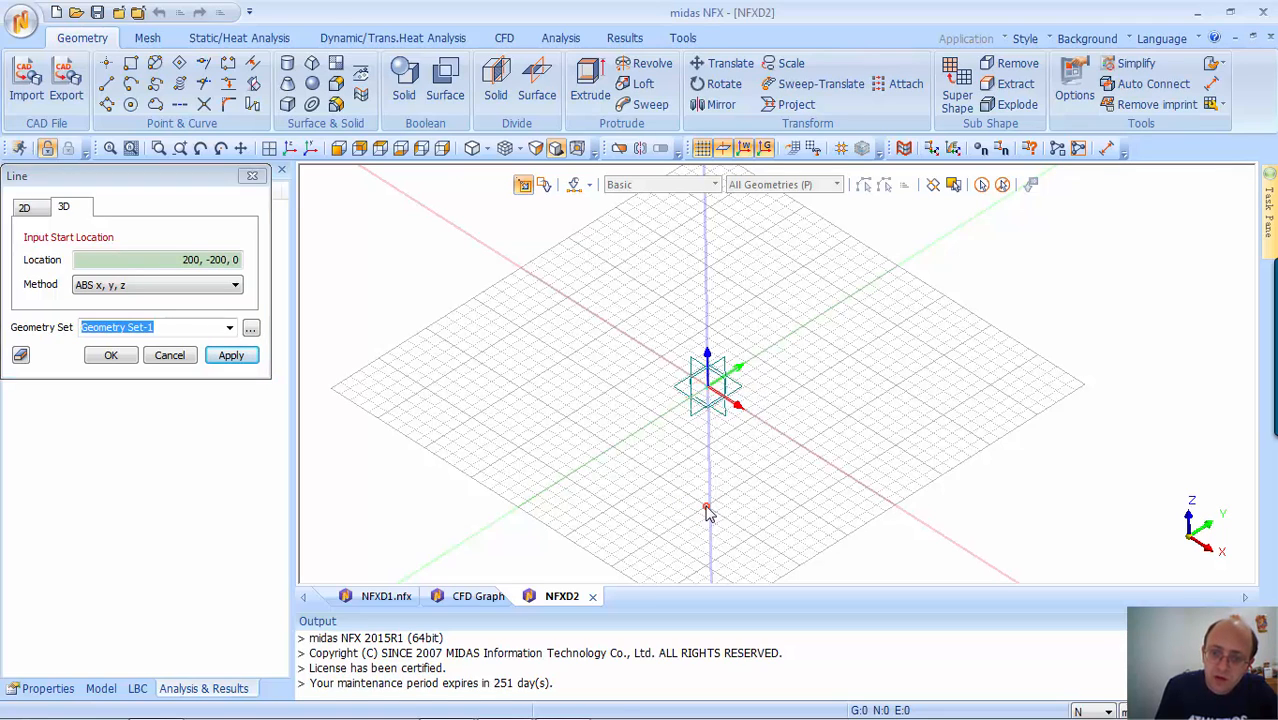
click(799, 568)
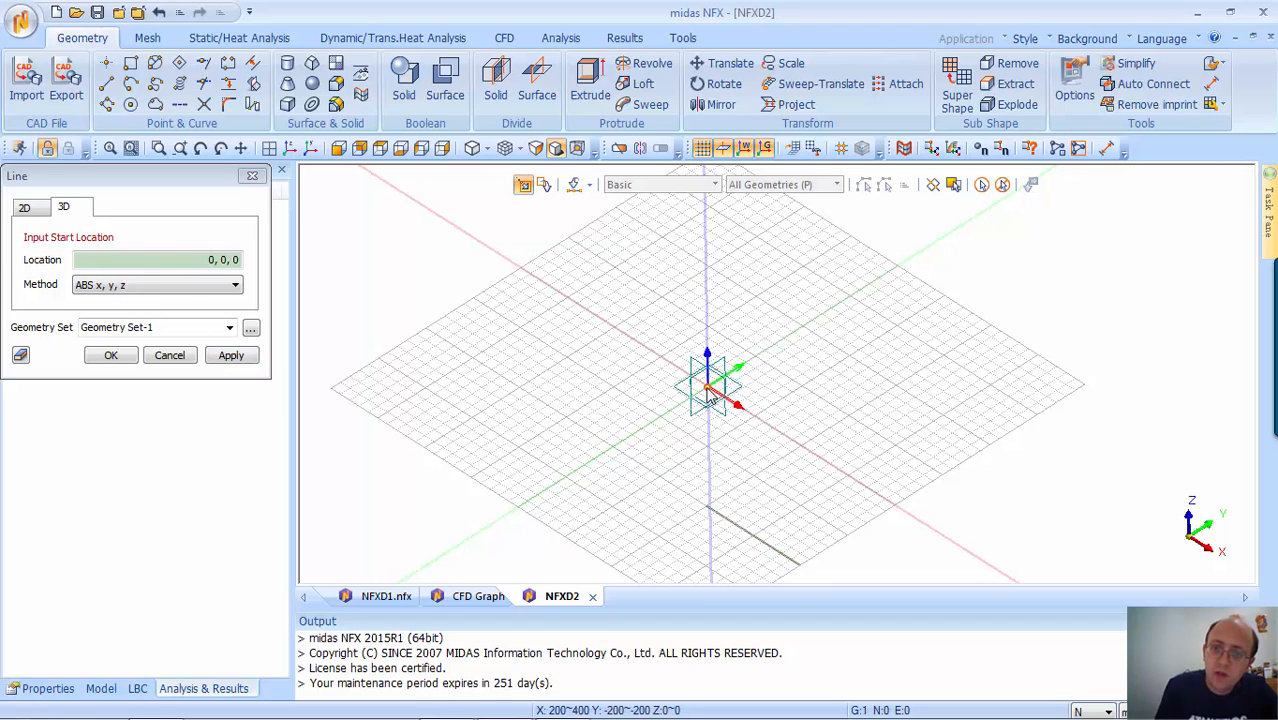
click(707, 390)
click(898, 268)
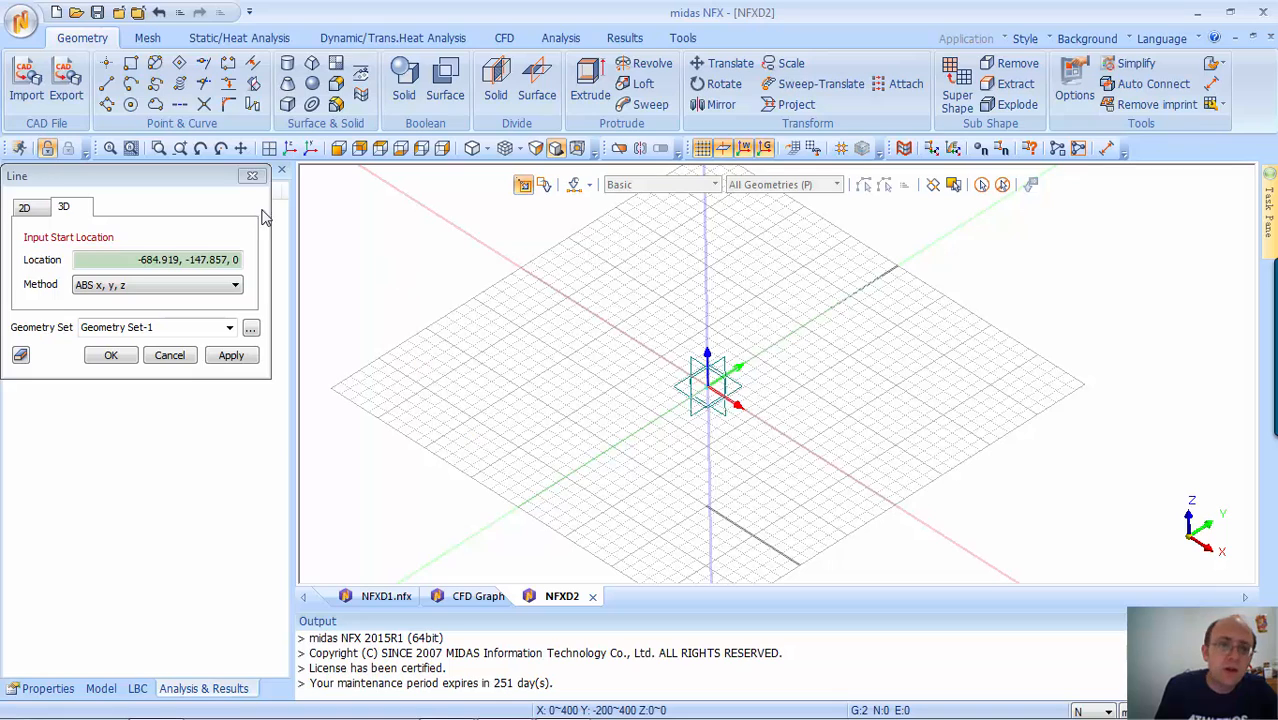
click(252, 176)
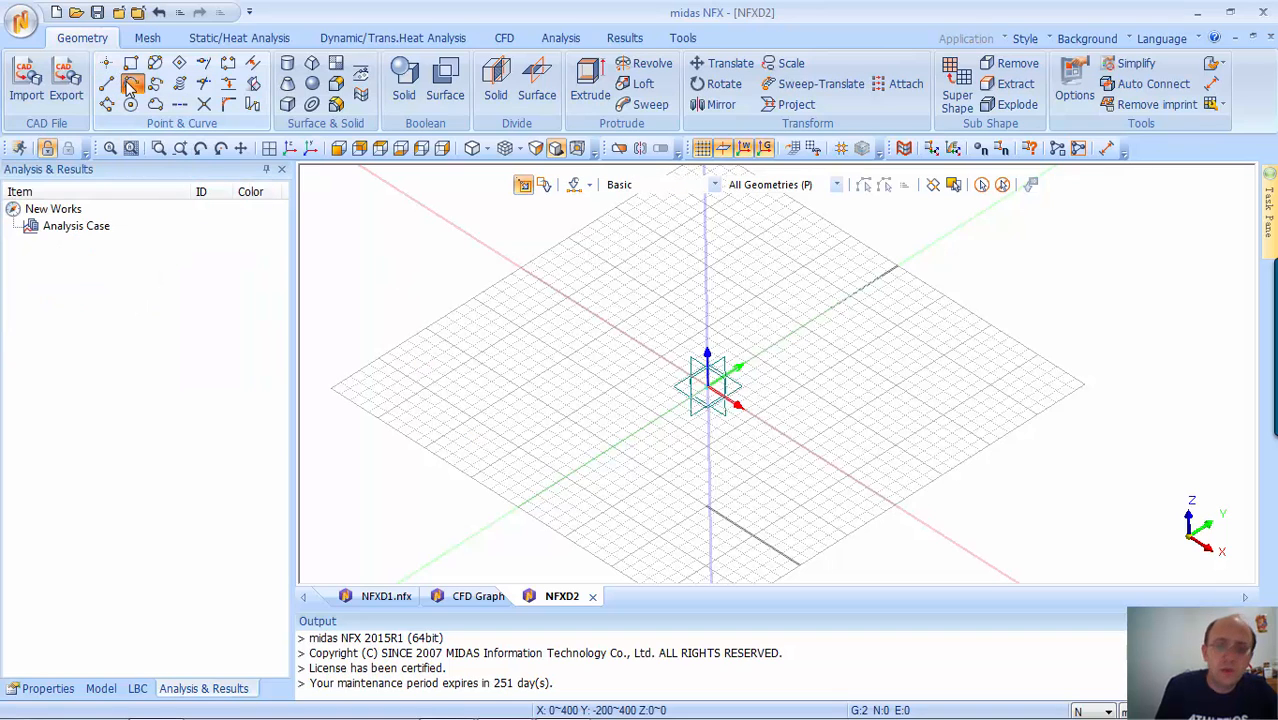
Draw a centre-based arc around 200, 0, 0 from the origin to the first line's start at 200, -200, 0
click(131, 86)
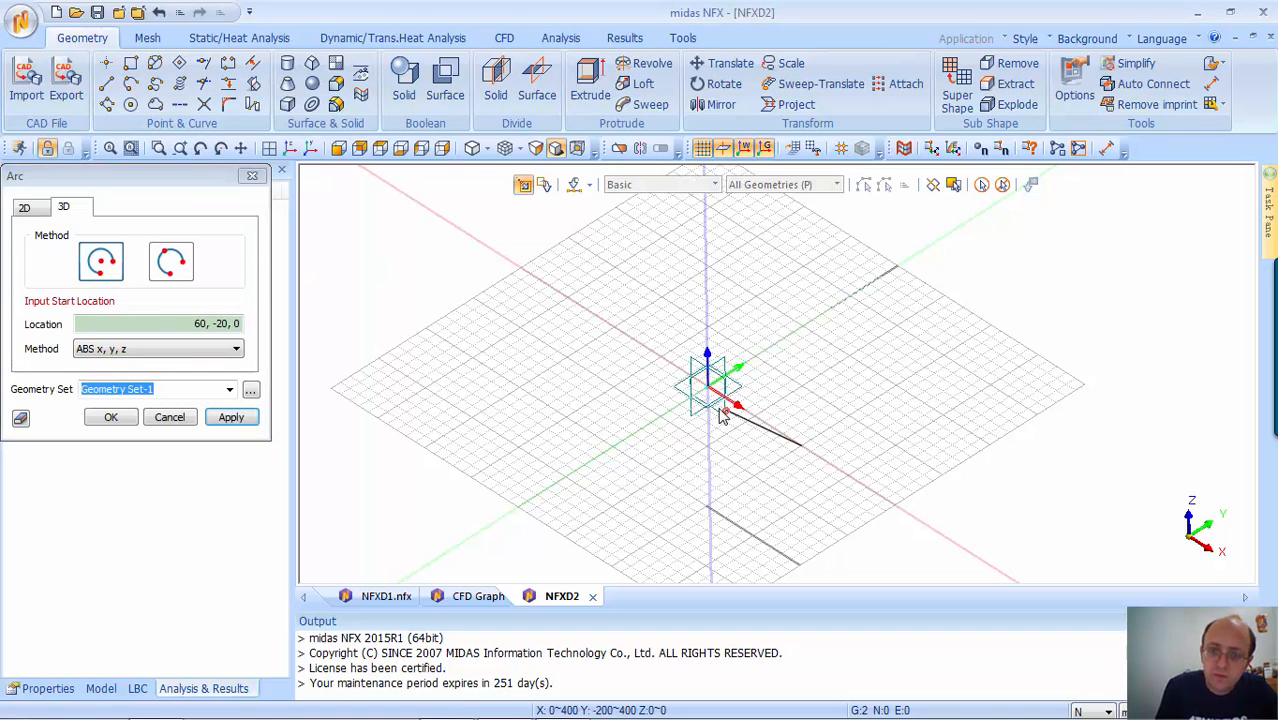
click(705, 390)
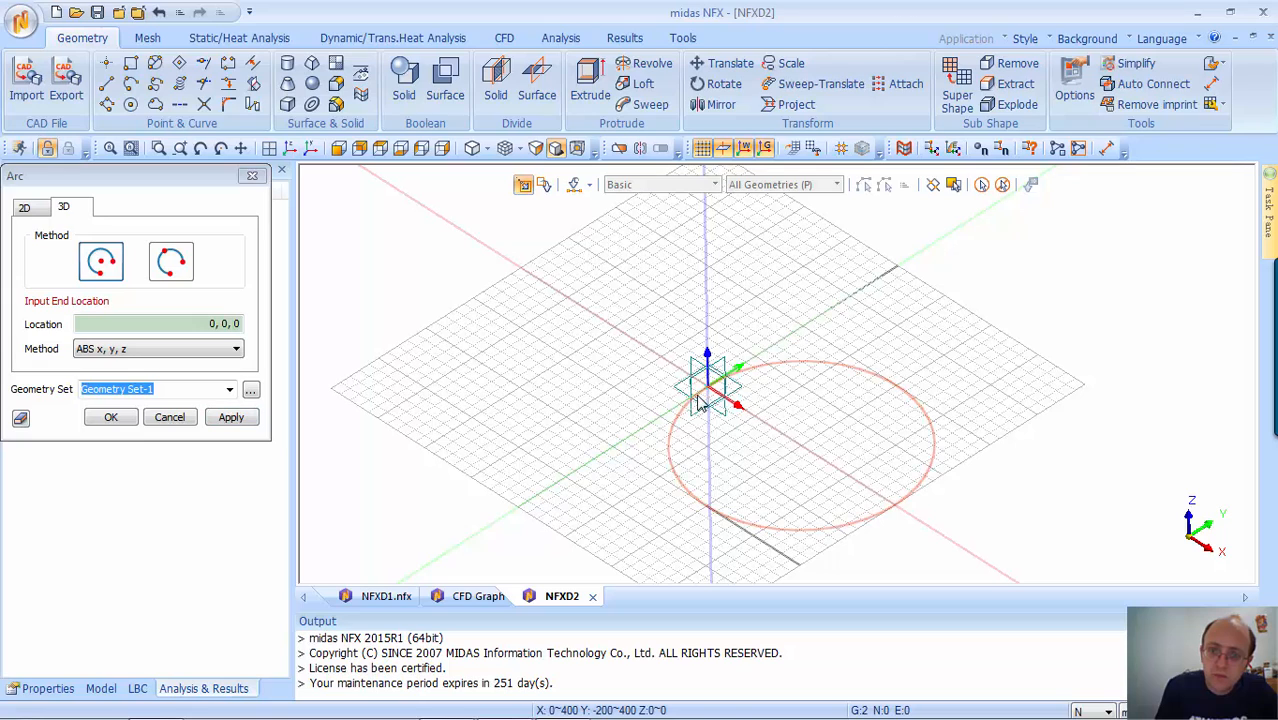
click(714, 518)
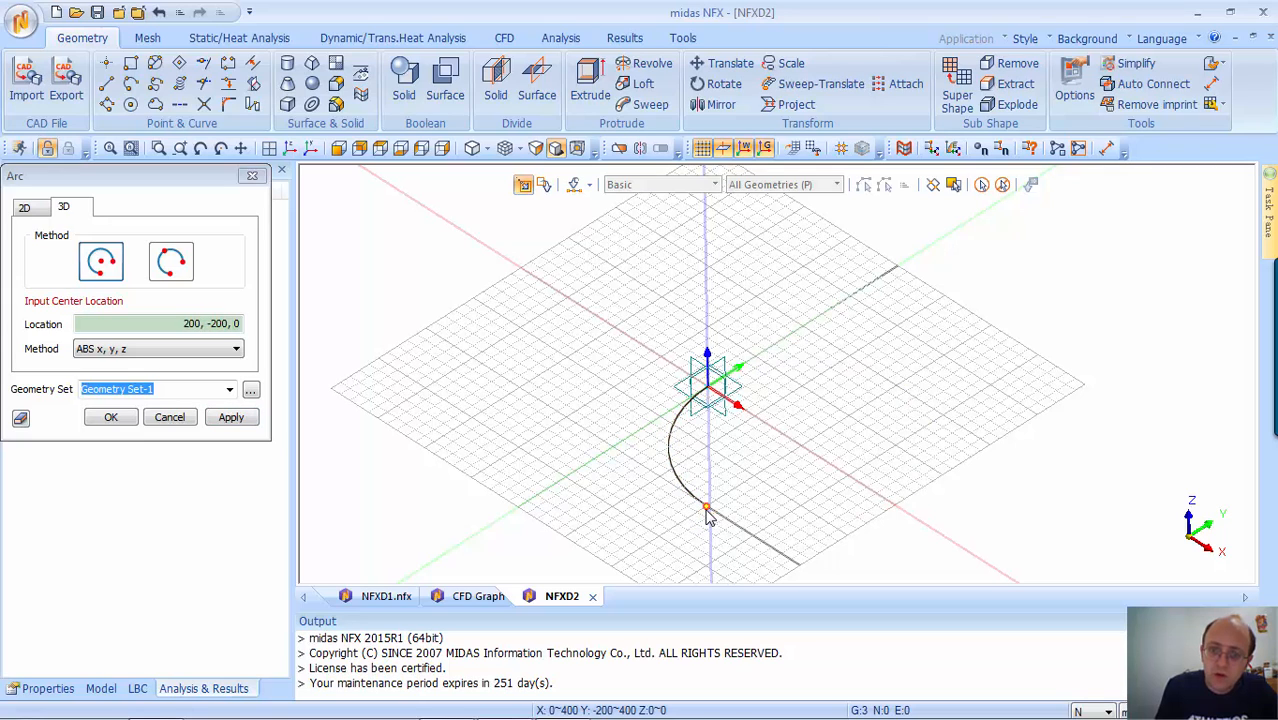
click(252, 178)
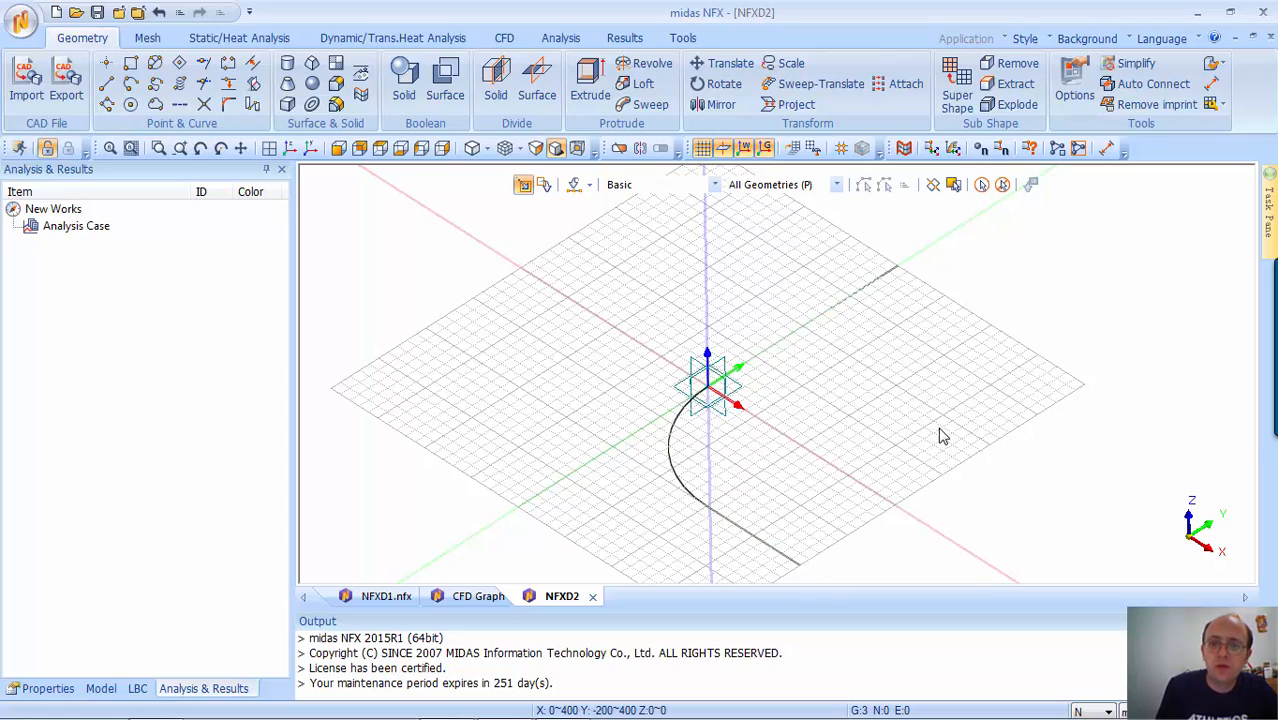
Move the work plane onto the vertical YZ datum plane at the origin
middle_drag(939, 429, 845, 462)
middle_drag(845, 462, 645, 502)
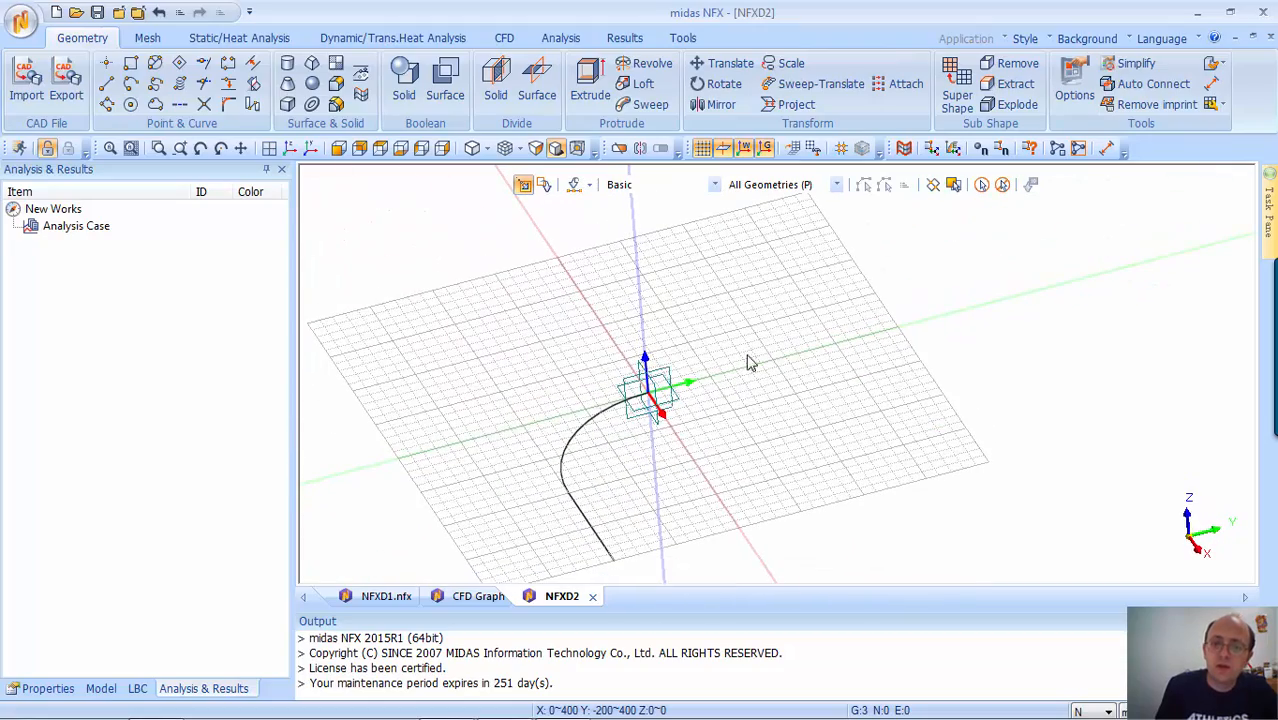
right_click(758, 290)
click(788, 416)
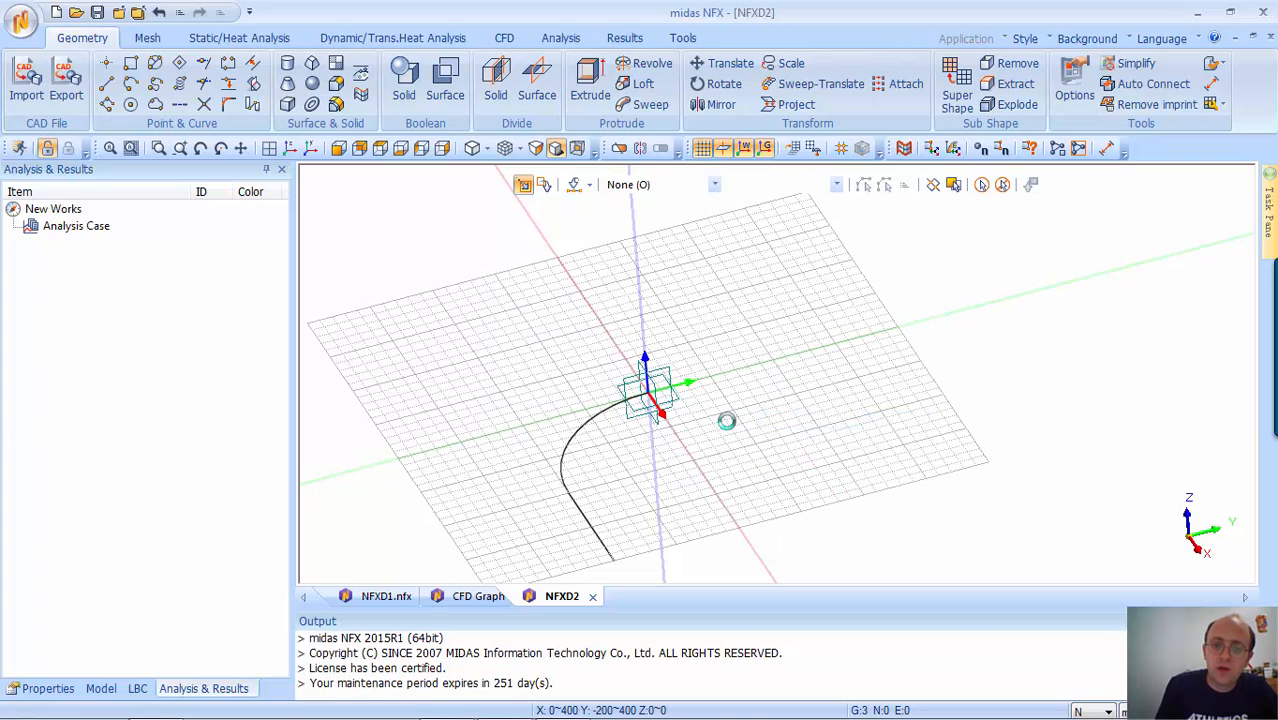
click(643, 420)
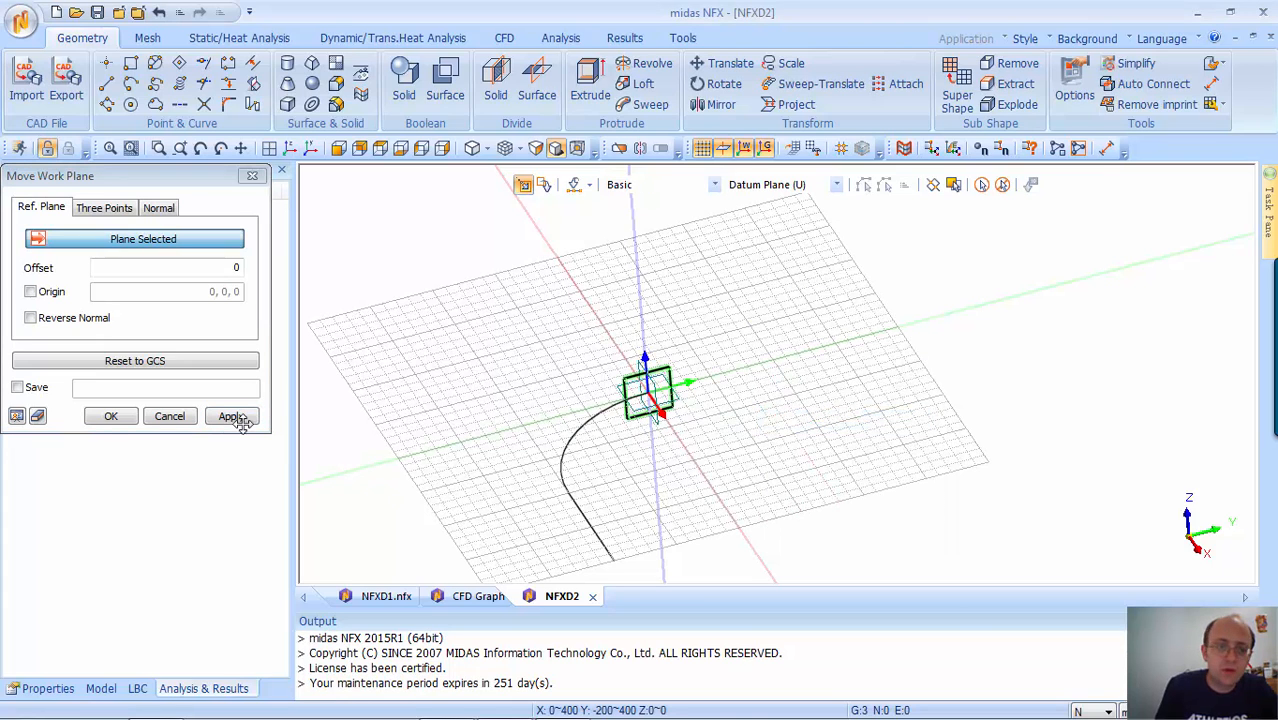
click(101, 421)
Define the work plane grid with a 20 mm width and a user-defined number of 60
middle_drag(815, 459, 699, 402)
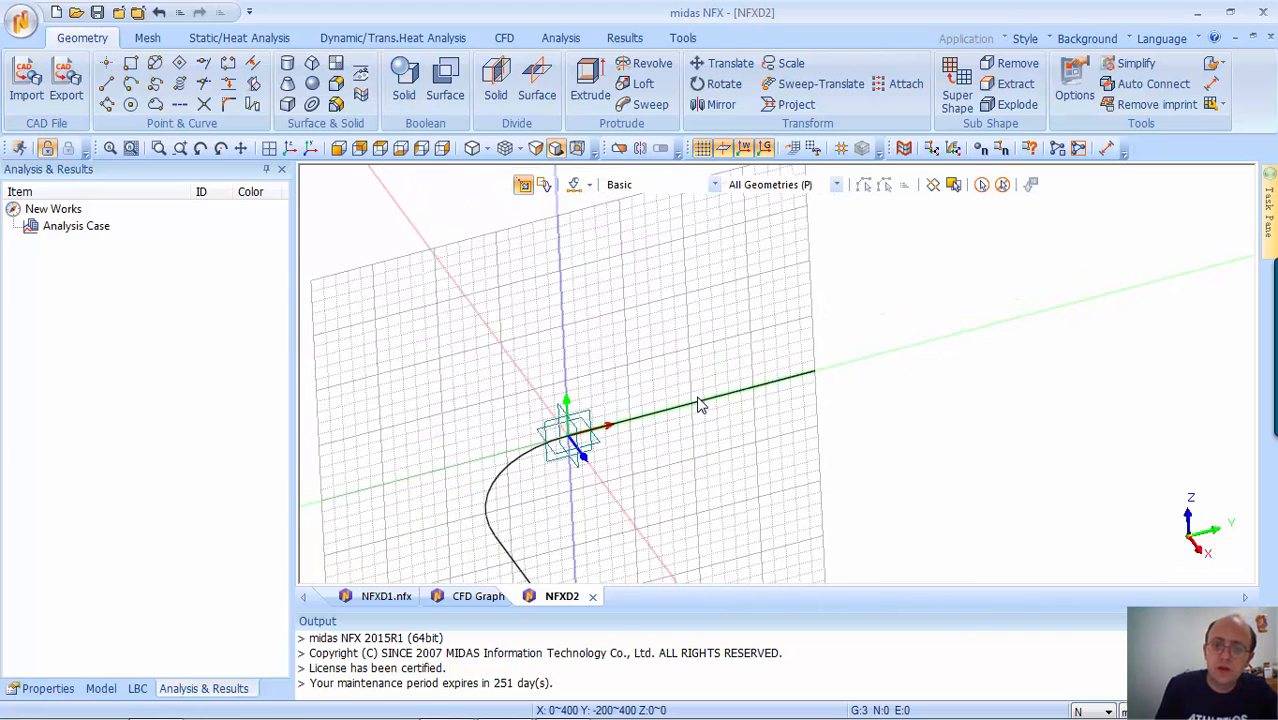
click(813, 148)
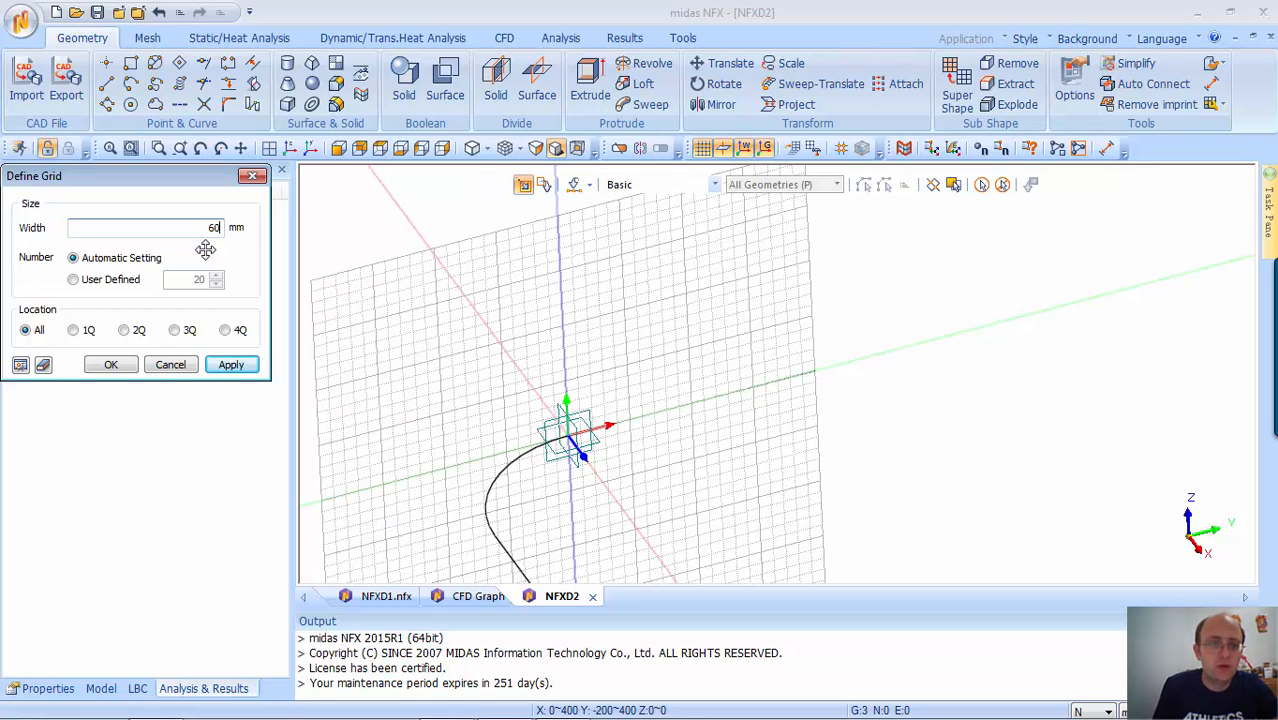
click(22, 366)
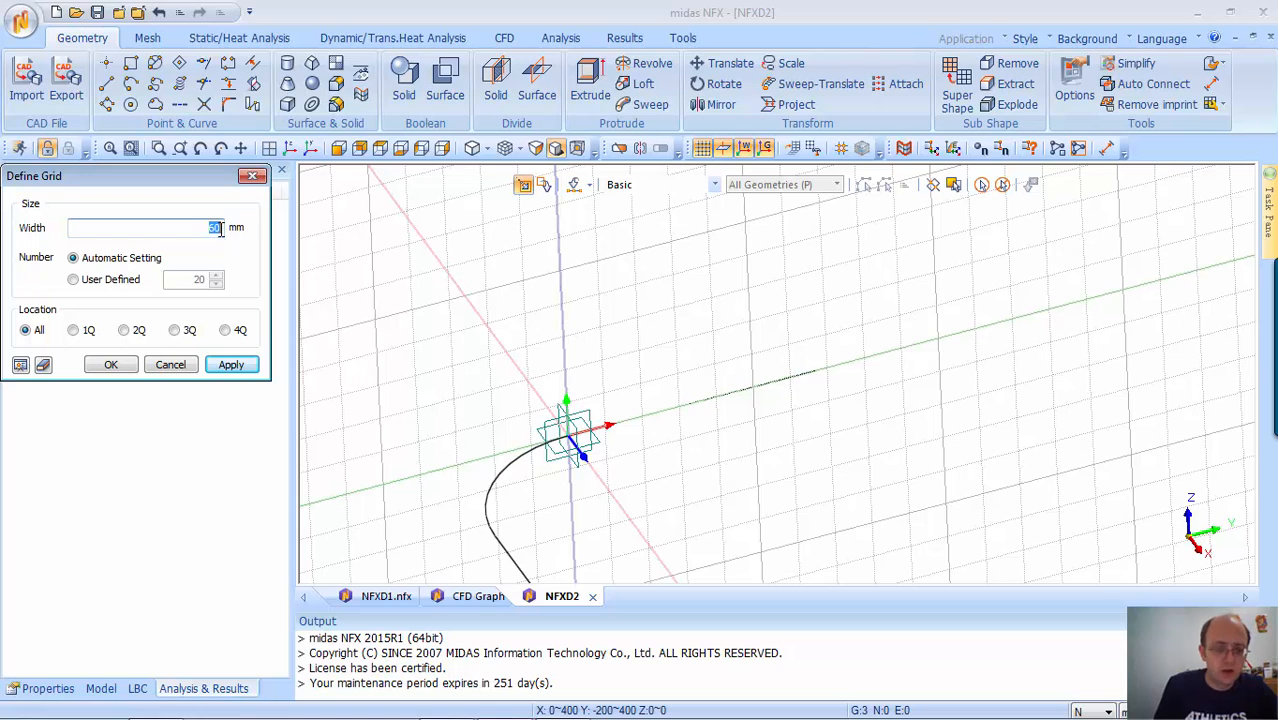
click(231, 365)
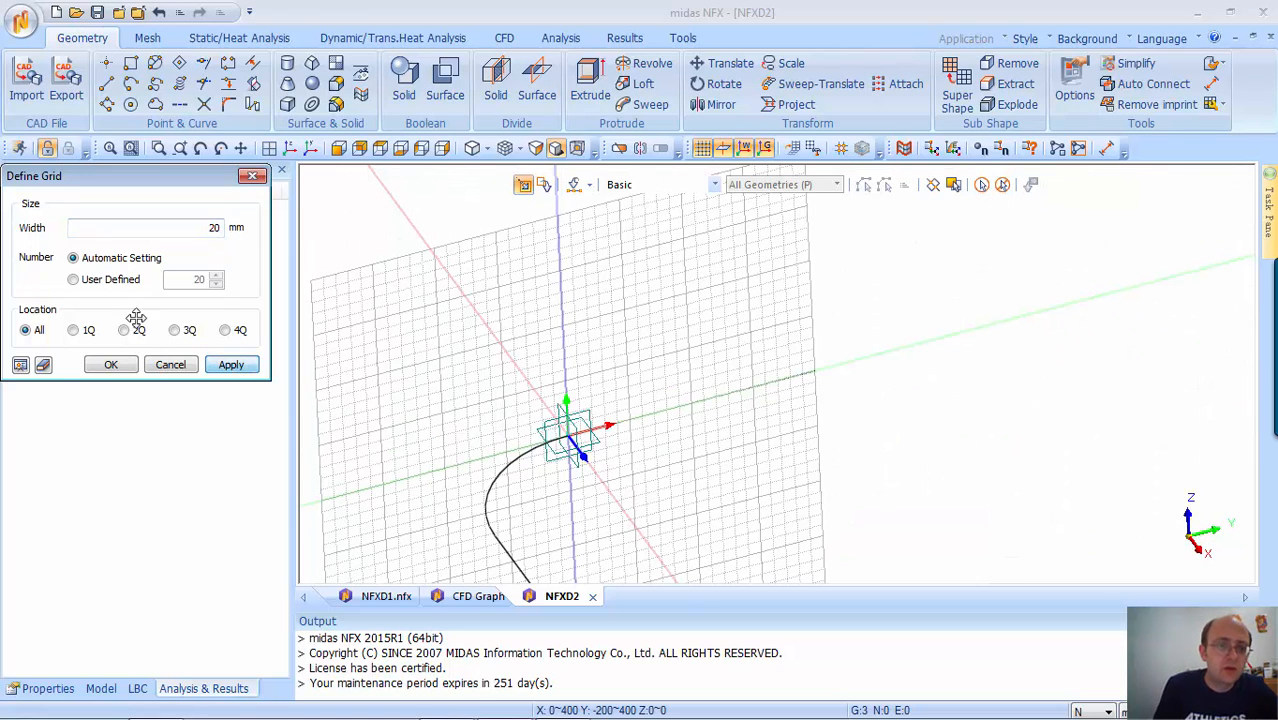
click(74, 280)
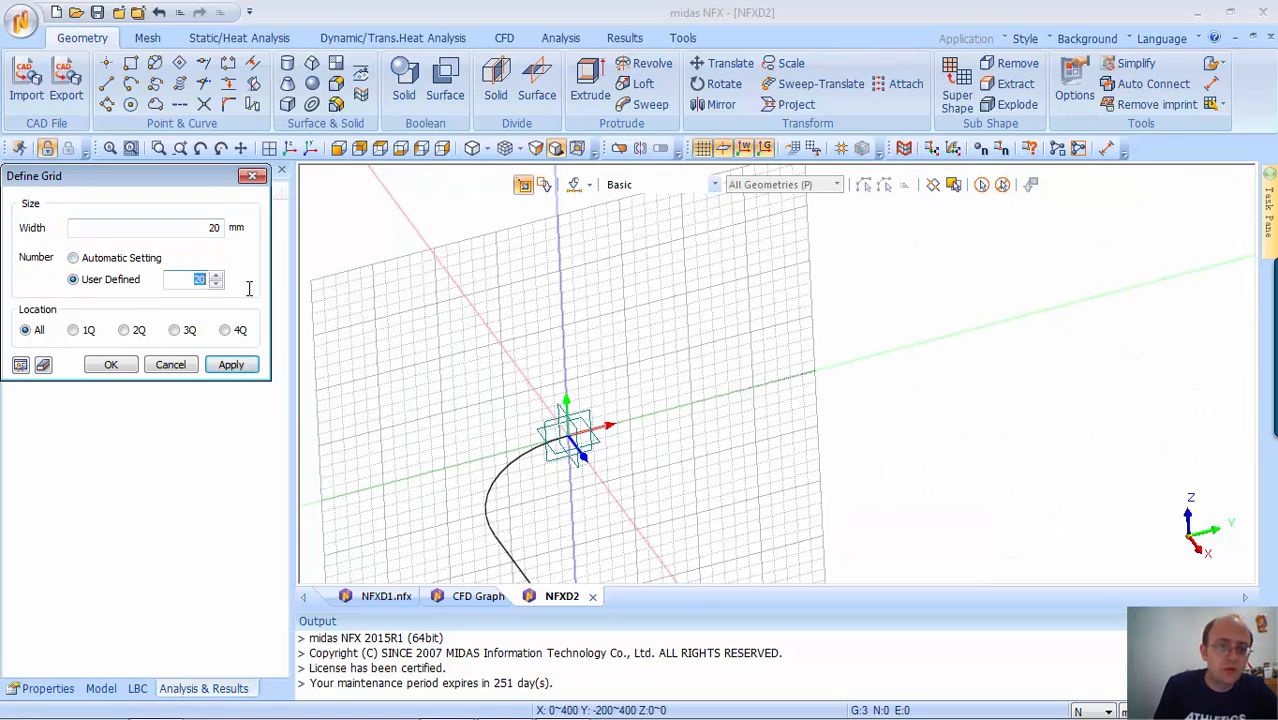
text(60)
click(22, 366)
click(112, 365)
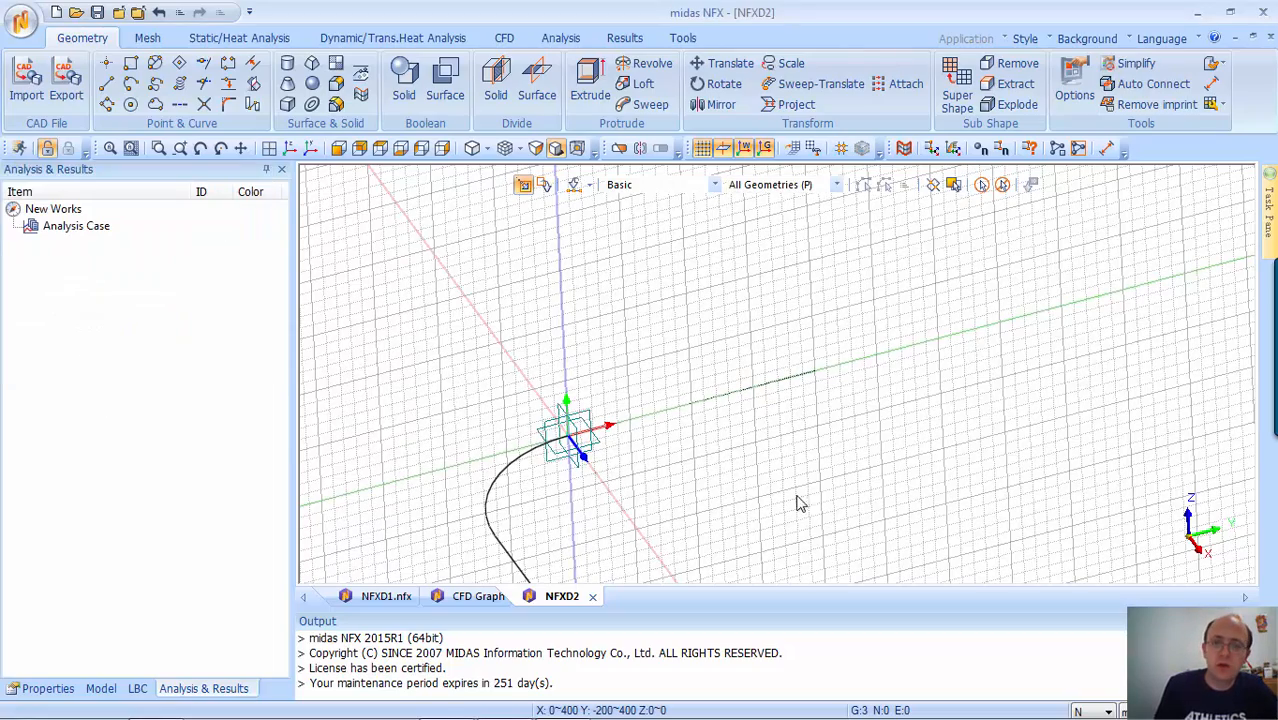
Draw a vertical line on the YZ work plane between 0, 600, 200 and 0, 600, 400
middle_drag(799, 499, 705, 362)
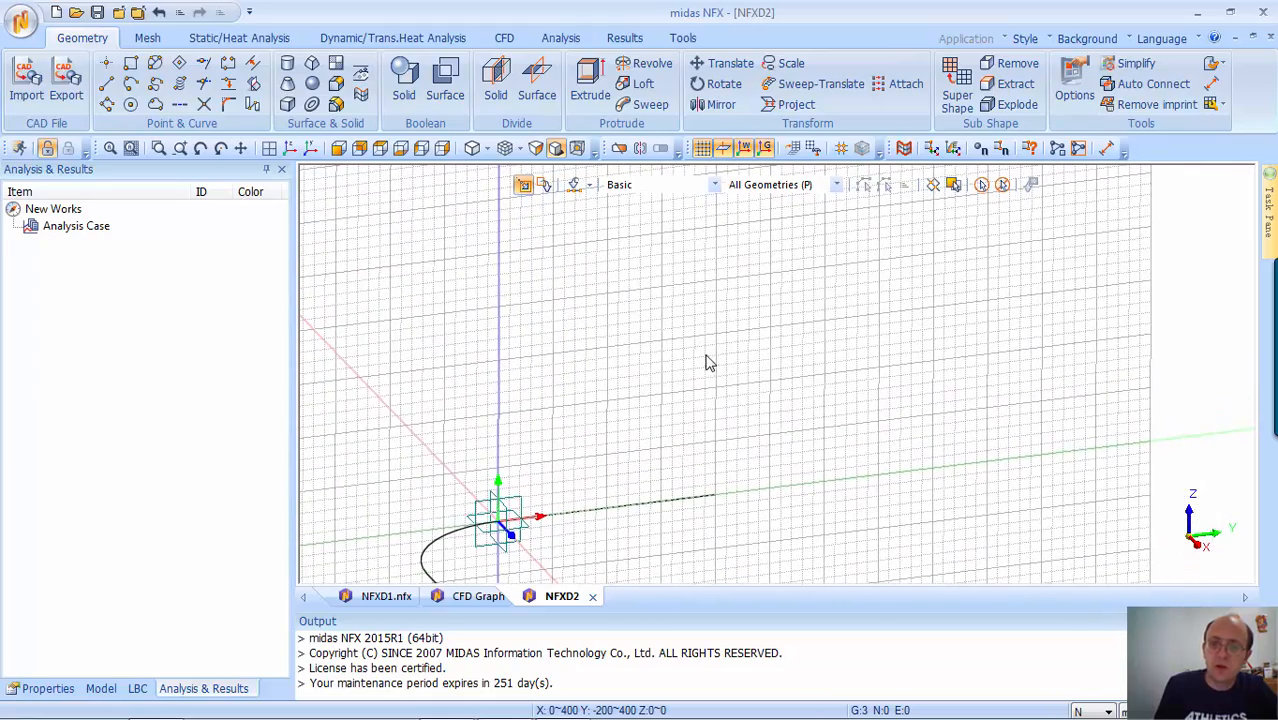
click(107, 84)
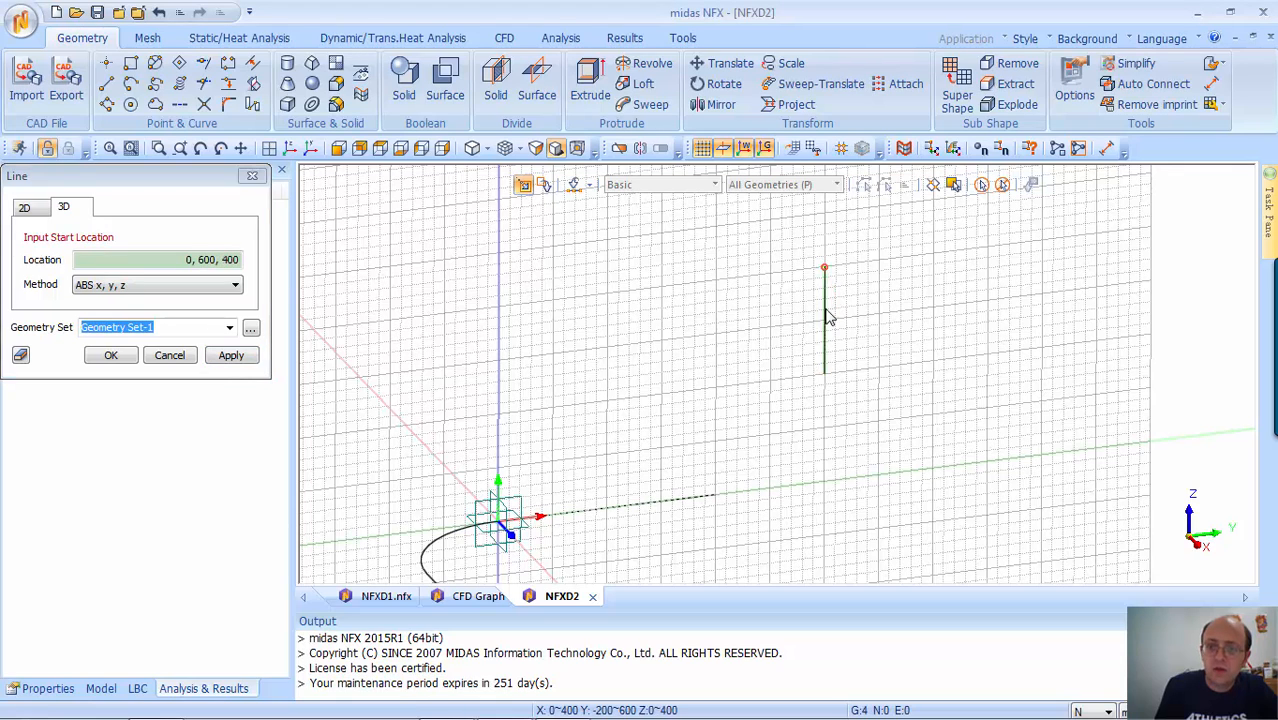
click(256, 177)
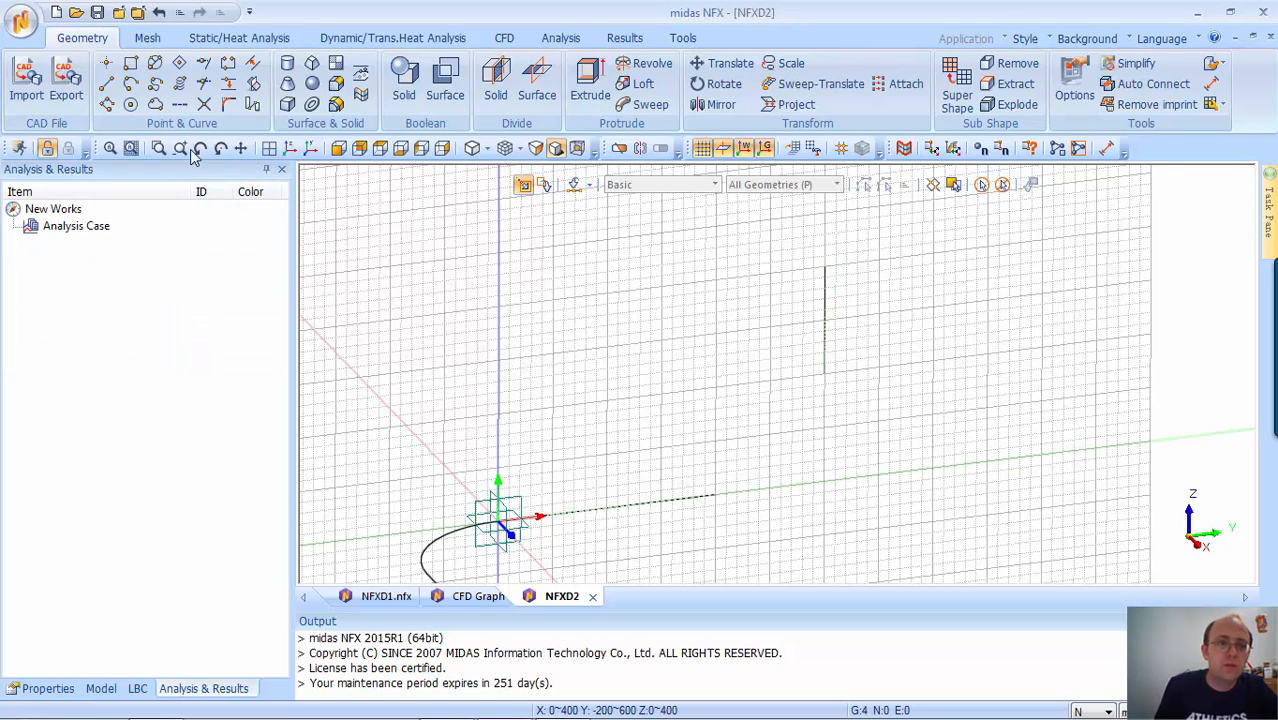
click(130, 87)
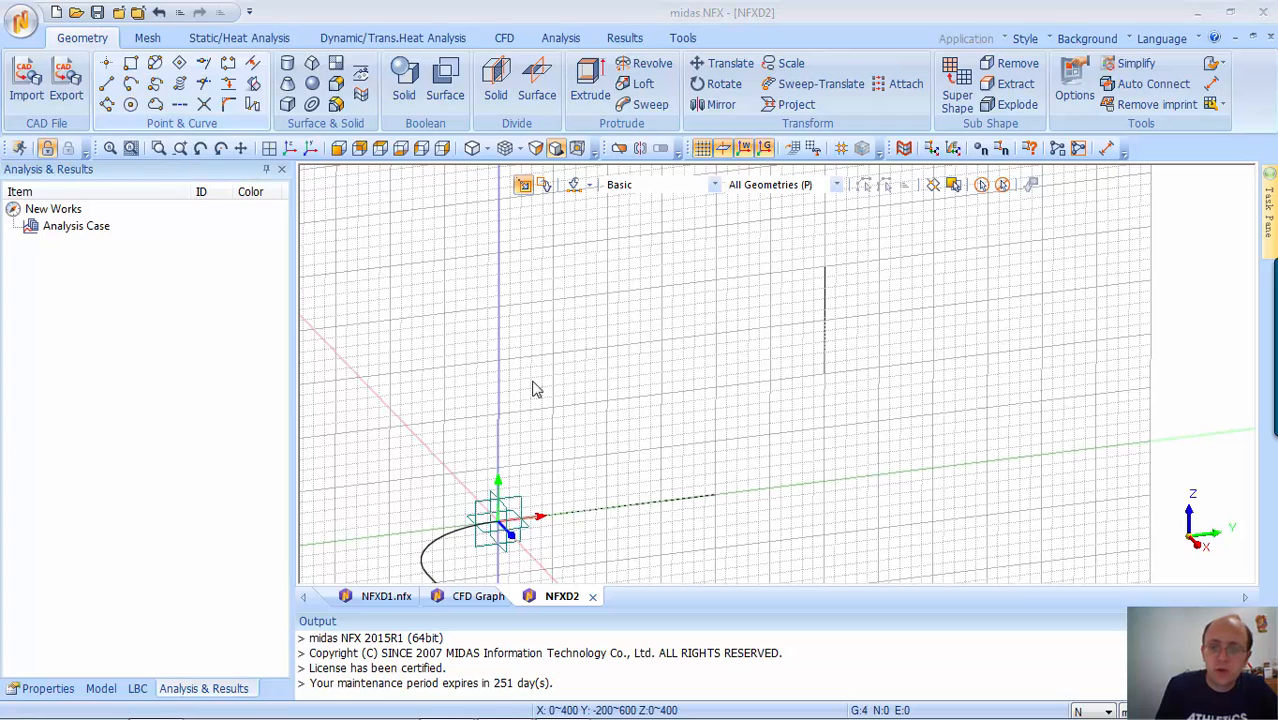
click(716, 391)
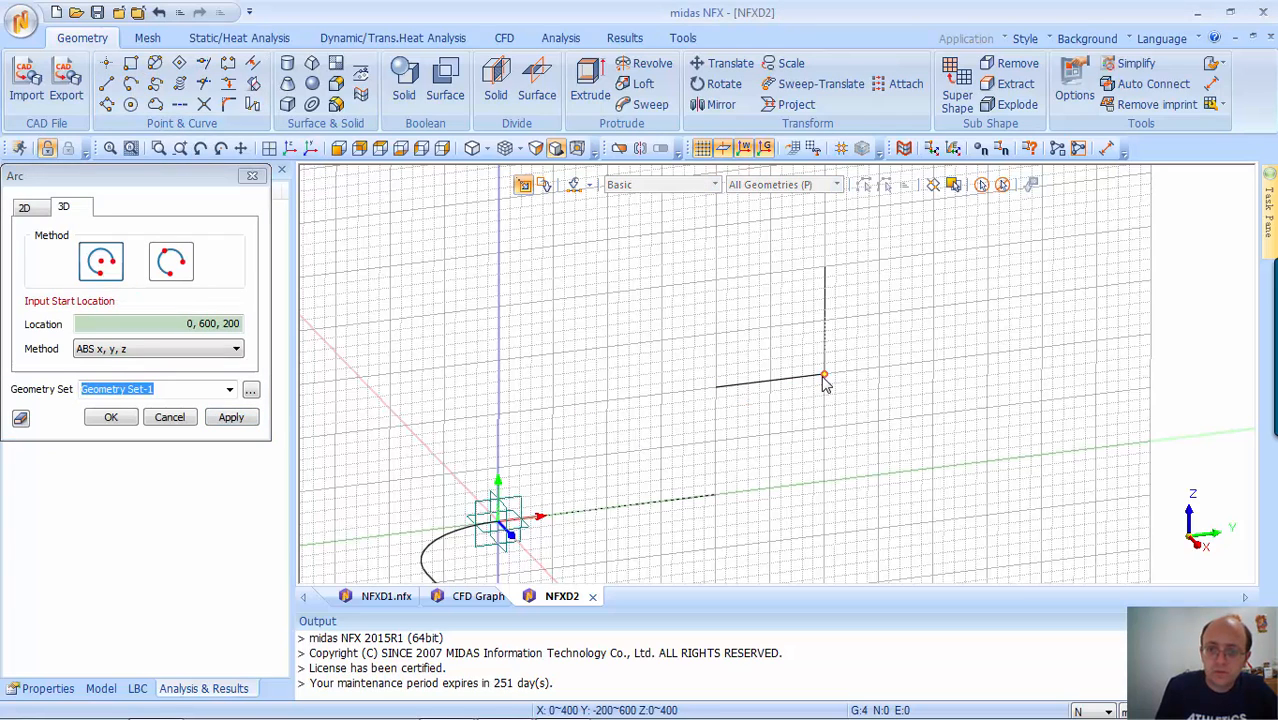
click(824, 377)
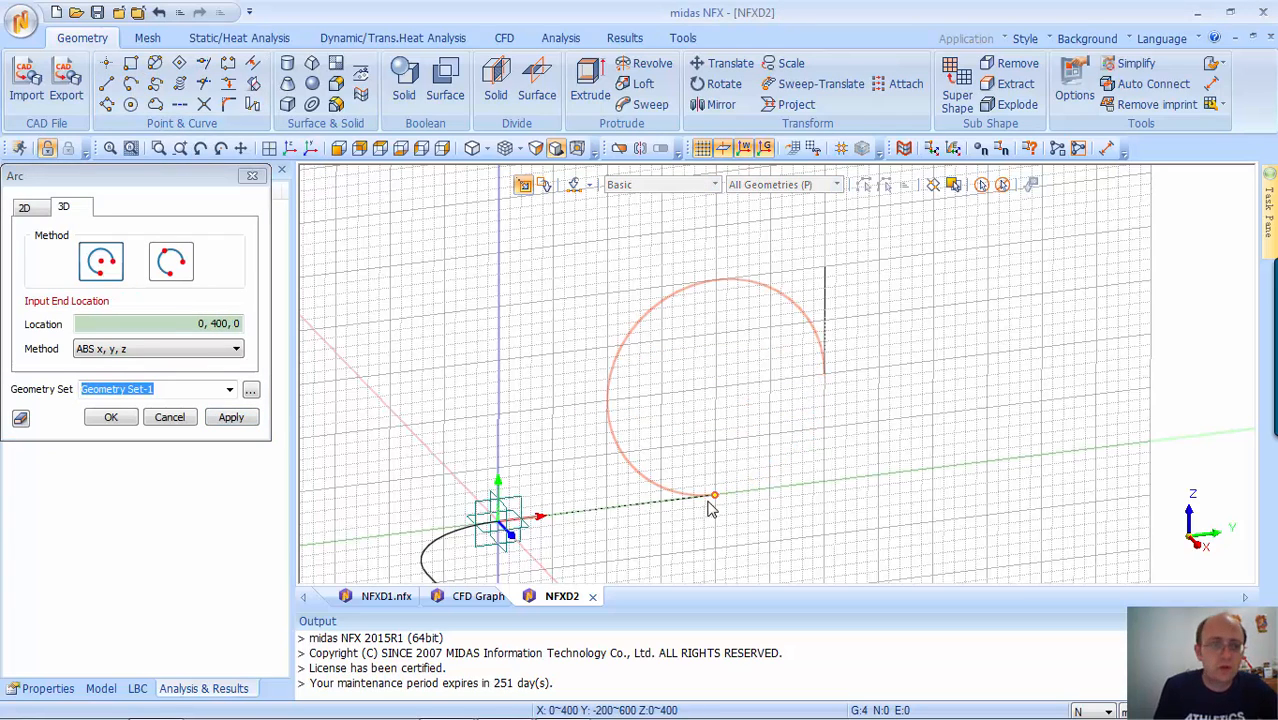
key(Escape)
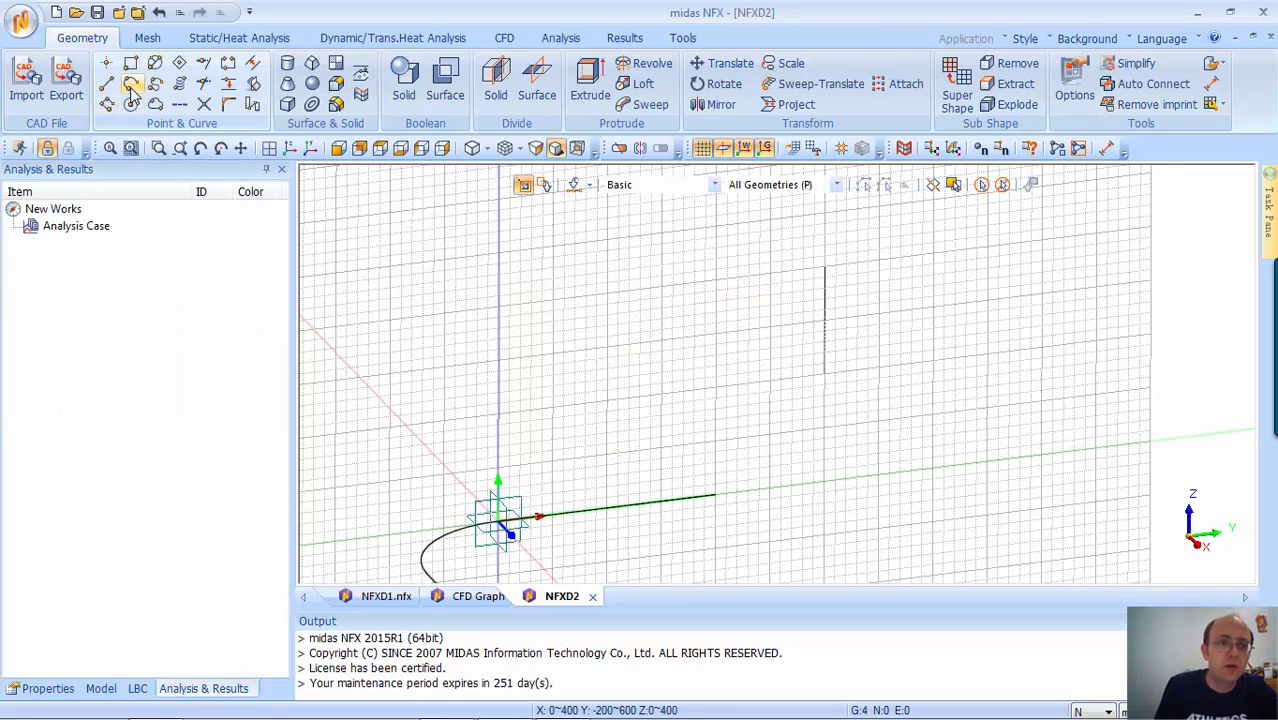
Draw a centre-based arc around 0, 400, 200 from 0, 400, 0 to the vertical line's lower end at 0, 600, 200
click(130, 87)
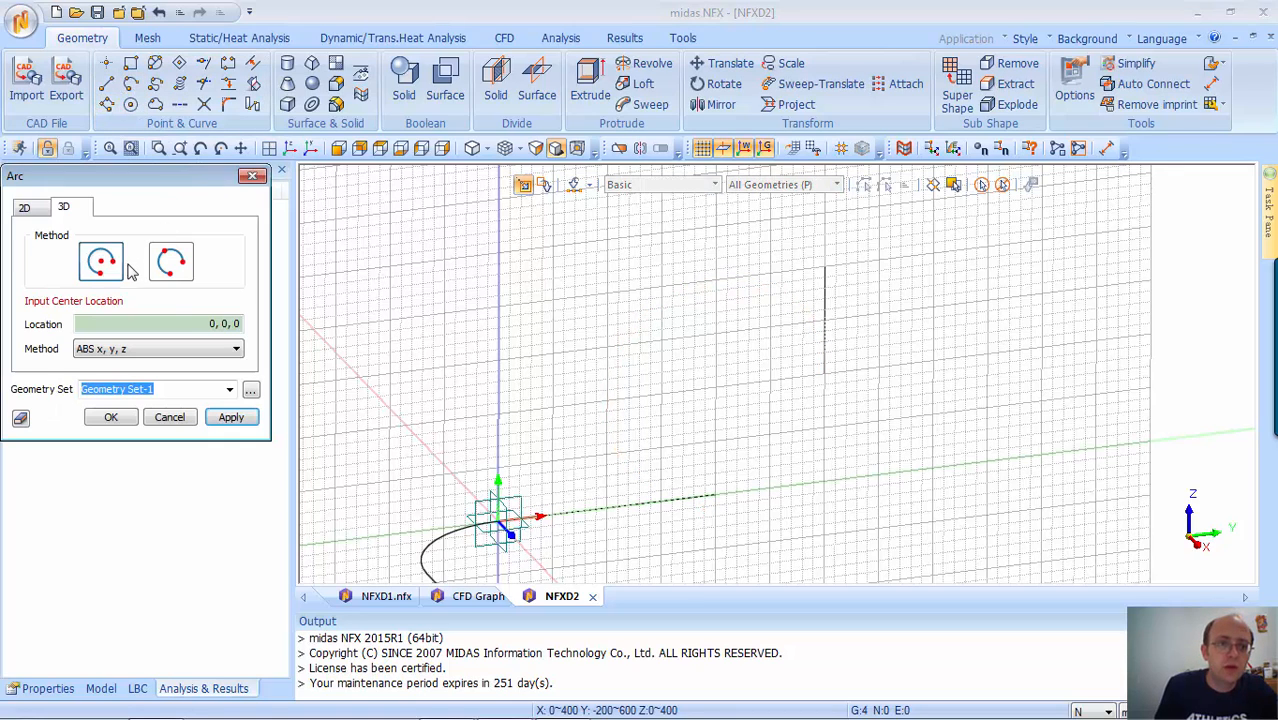
click(716, 390)
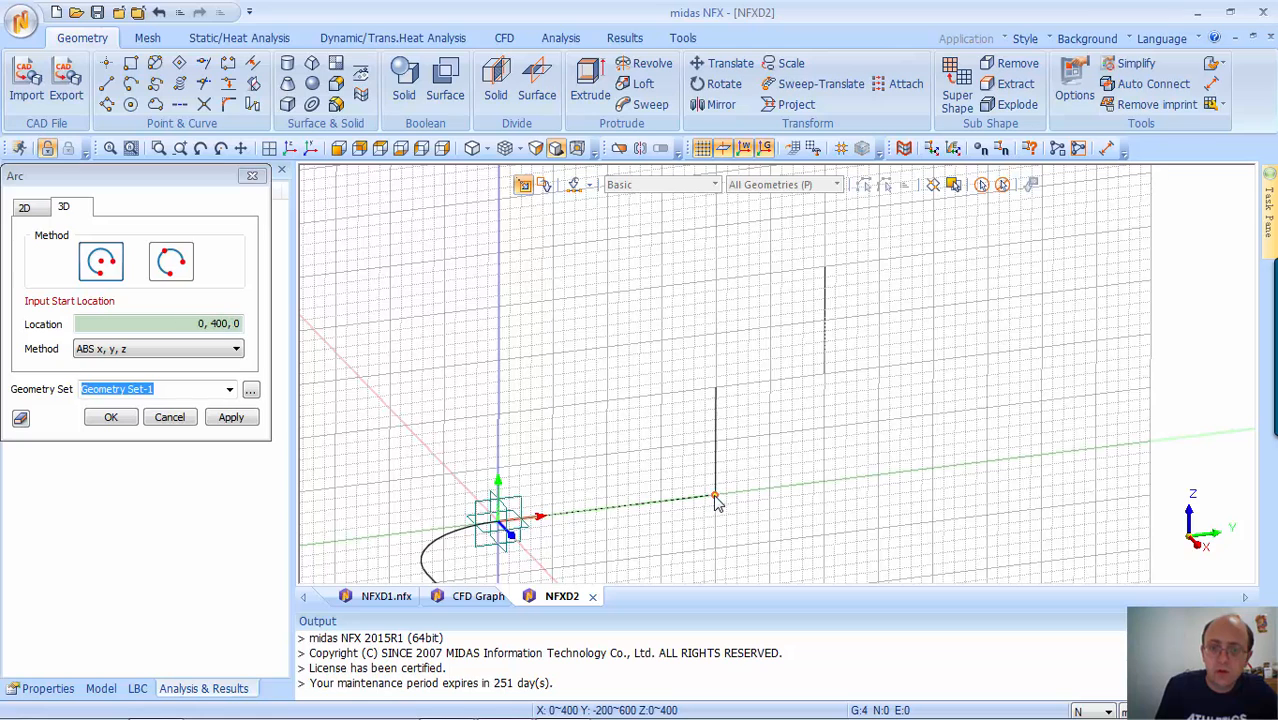
click(715, 498)
click(826, 377)
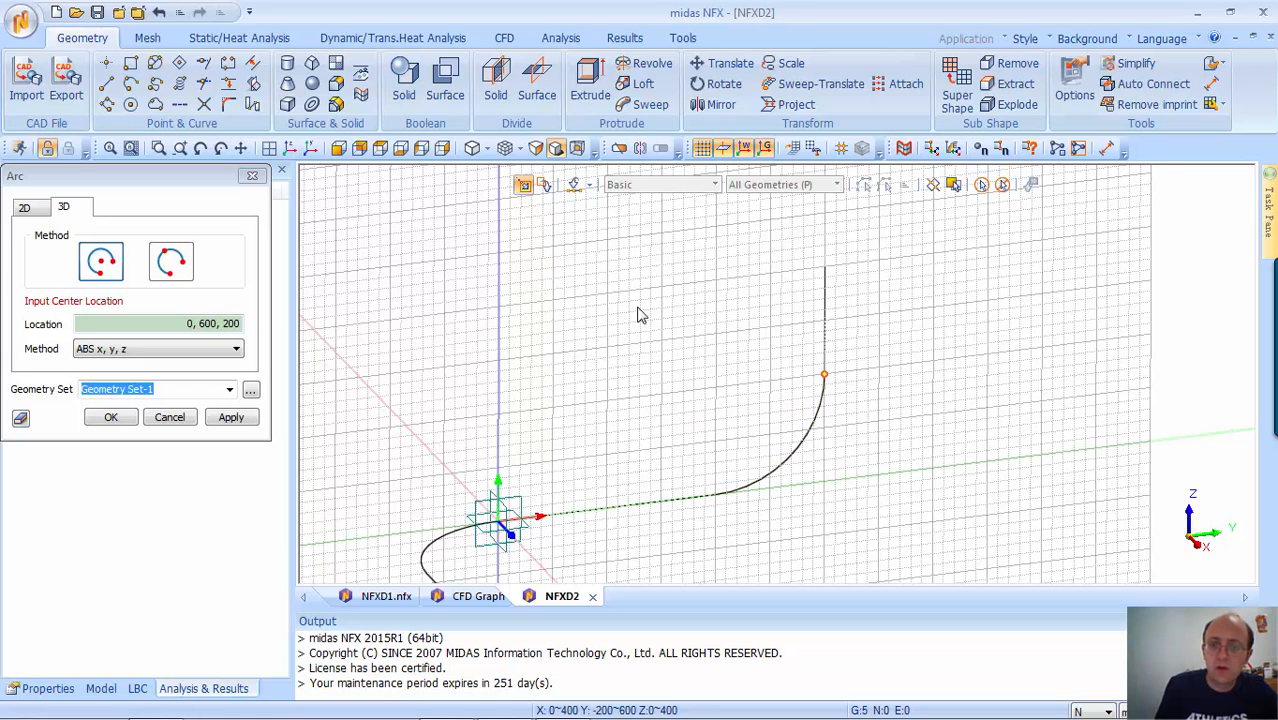
click(252, 176)
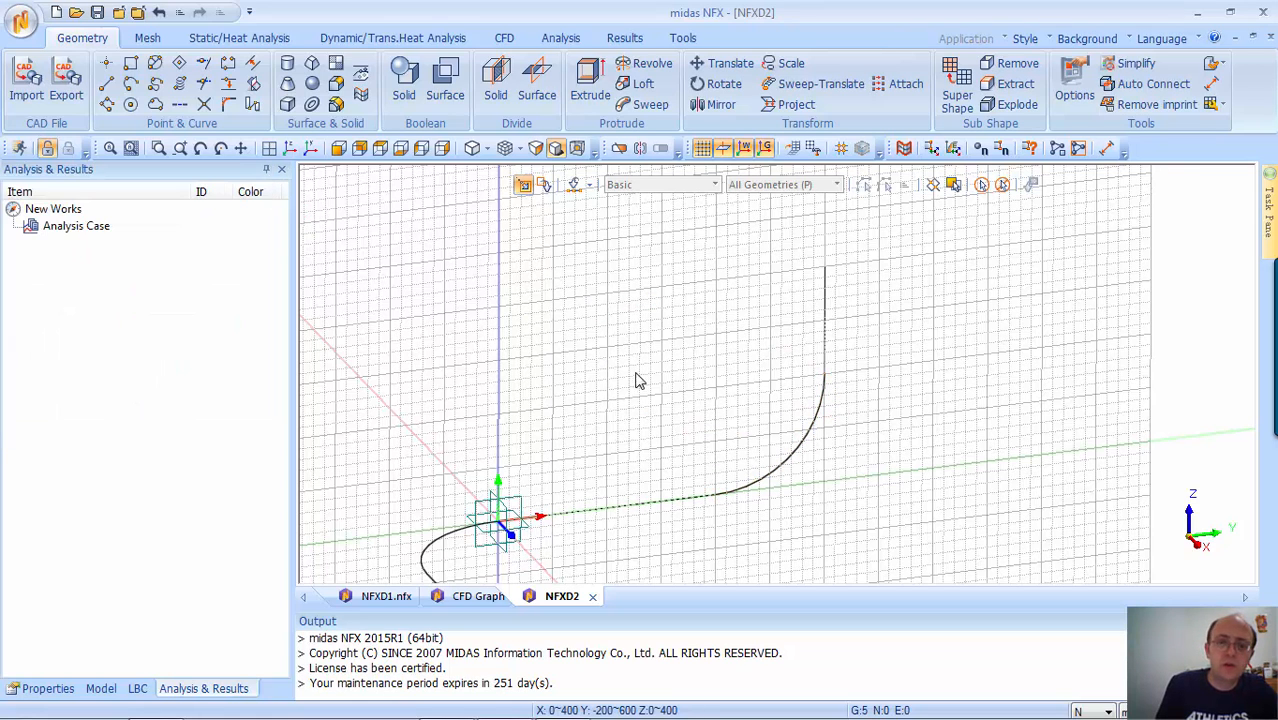
Join all five lines and arcs of the bent path into one wire with a 0.0001 mm tolerance in Geometry Set-1
middle_drag(636, 377, 673, 335)
scroll(678, 337, down, 4)
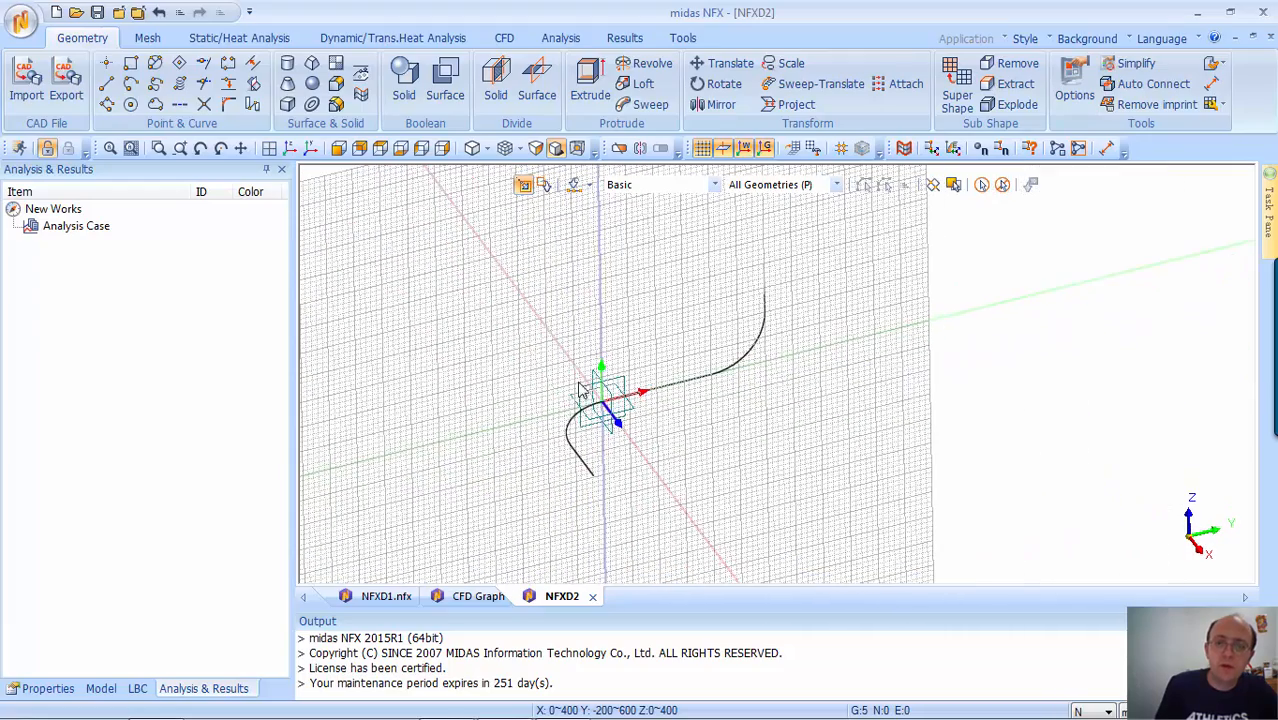
scroll(688, 285, up, 3)
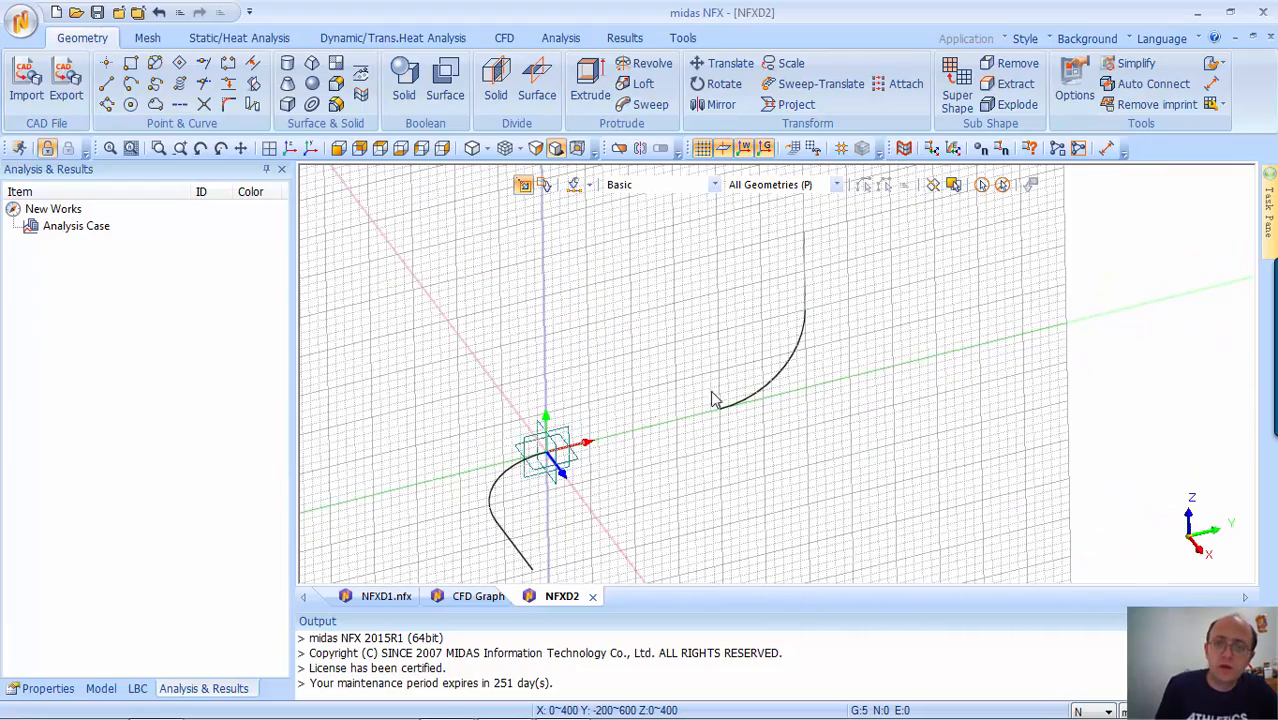
click(181, 105)
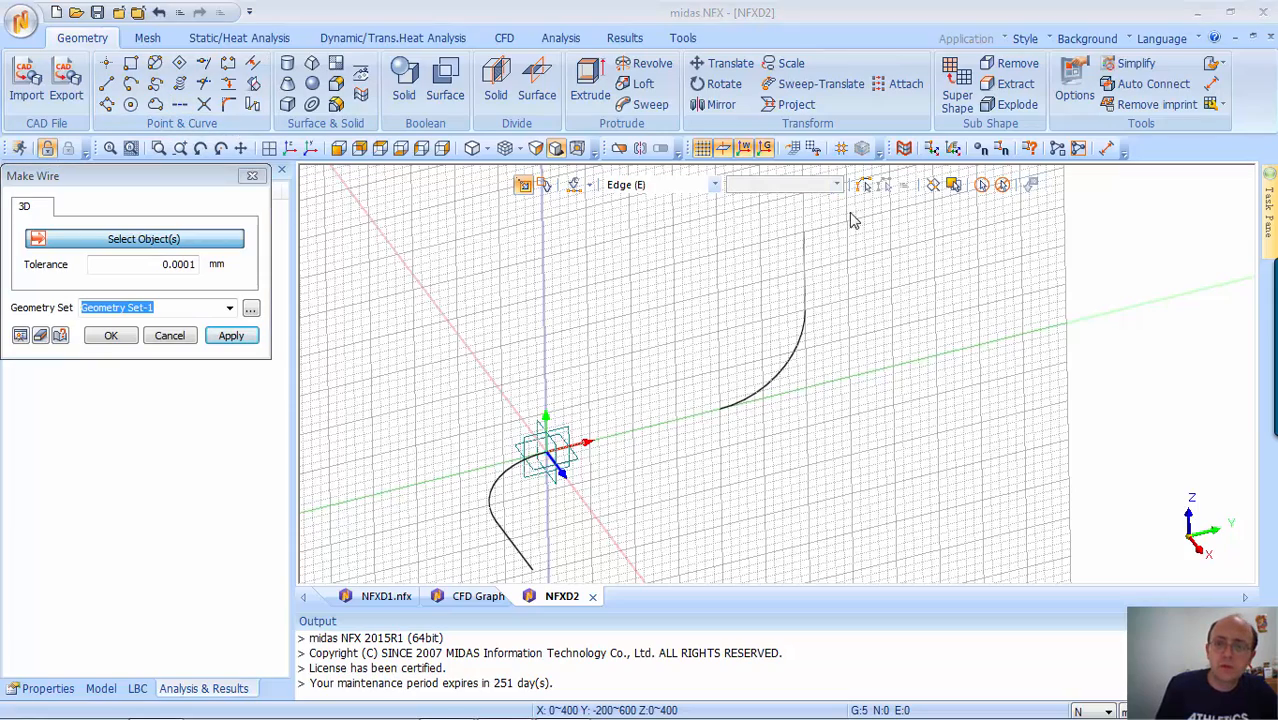
drag(848, 208, 420, 575)
scroll(476, 401, down, 1)
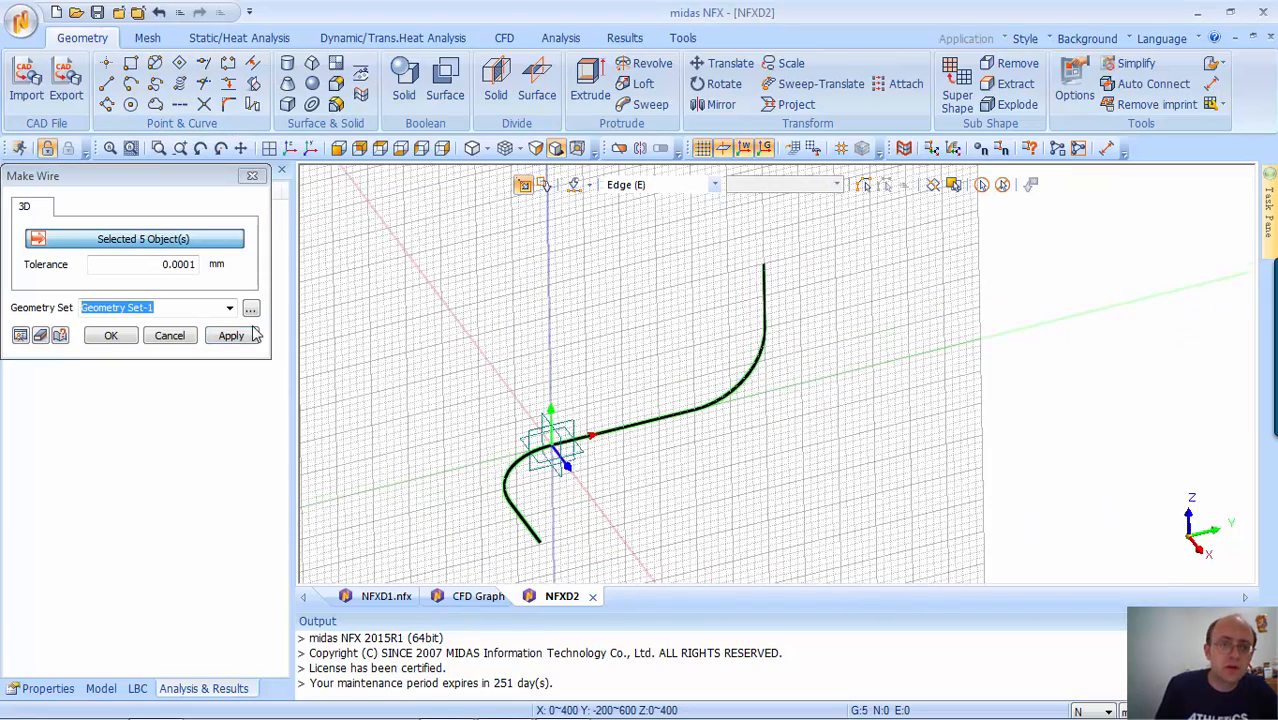
click(231, 338)
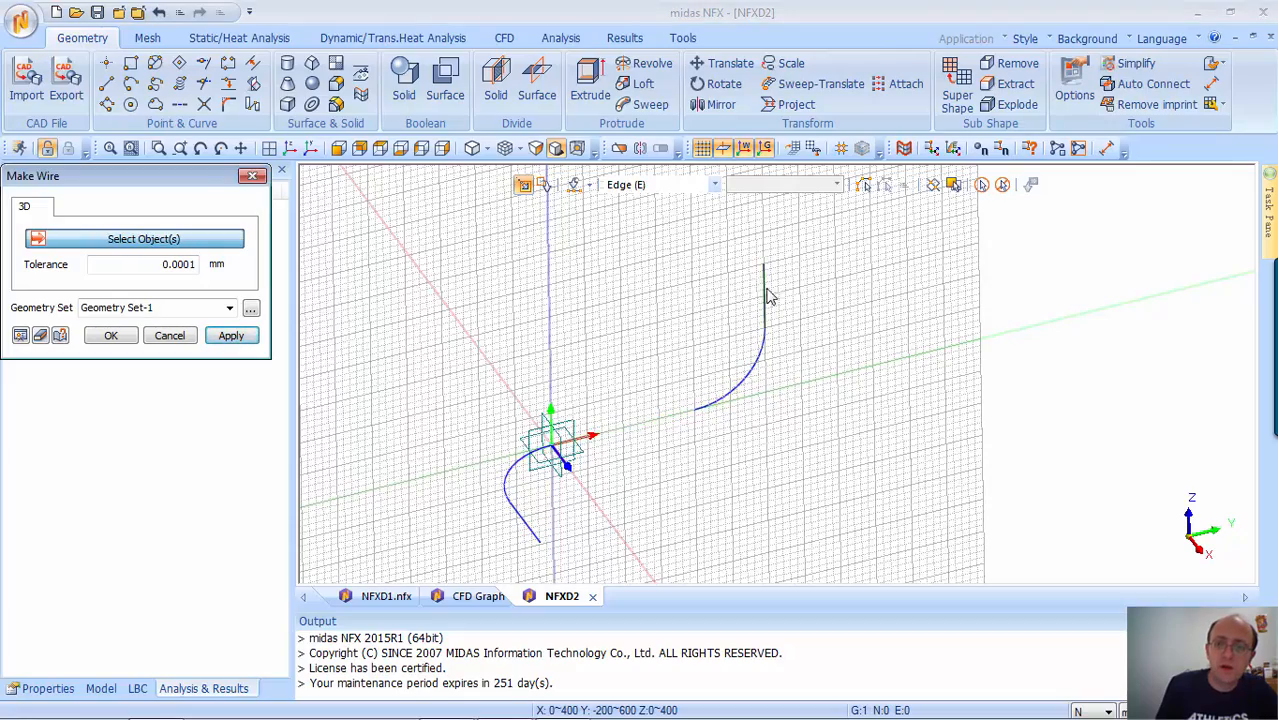
Move the work plane to the horizontal XY datum plane with its origin at the path's upper end, 0, 600, 400, and view it from above
middle_drag(705, 342, 673, 345)
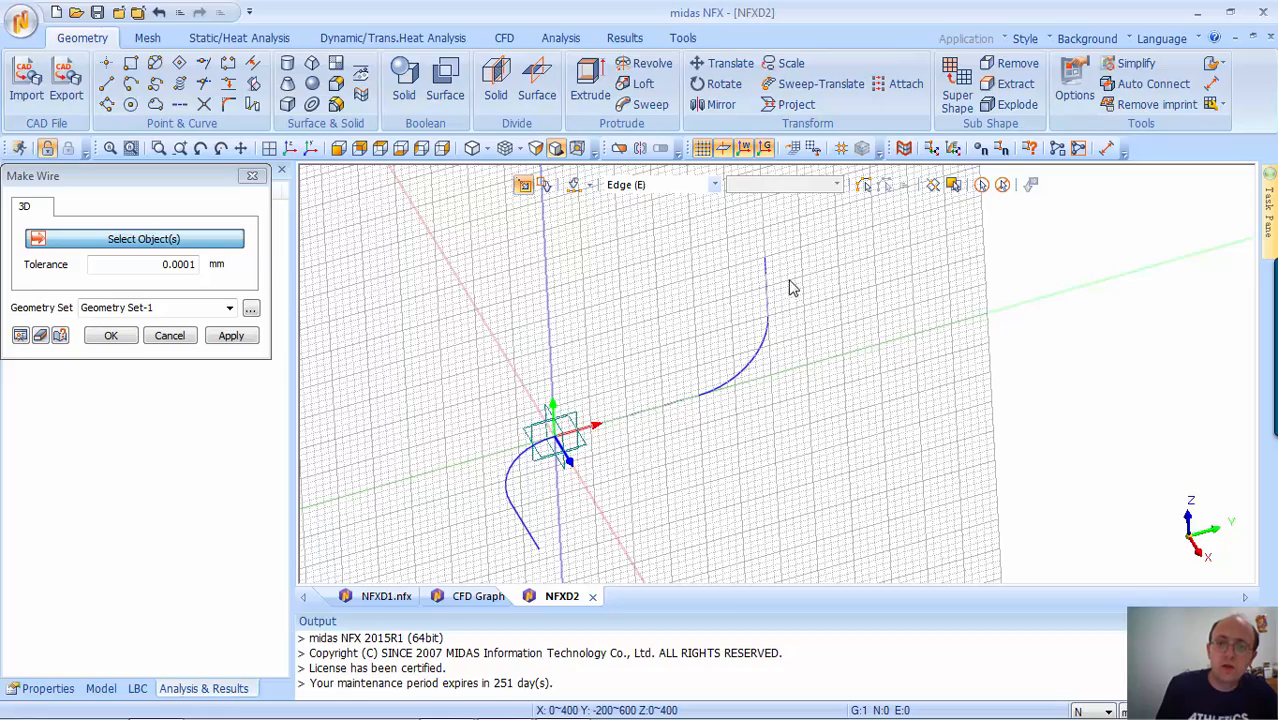
middle_drag(722, 414, 748, 455)
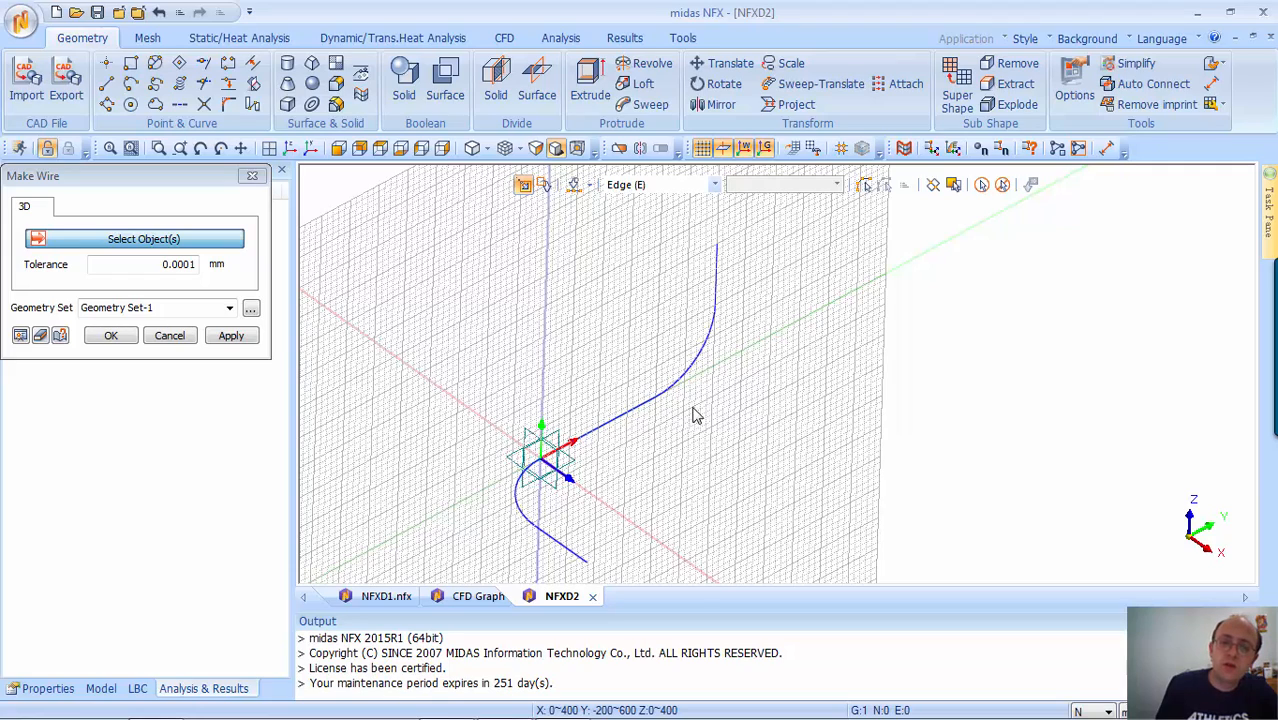
middle_drag(755, 400, 725, 436)
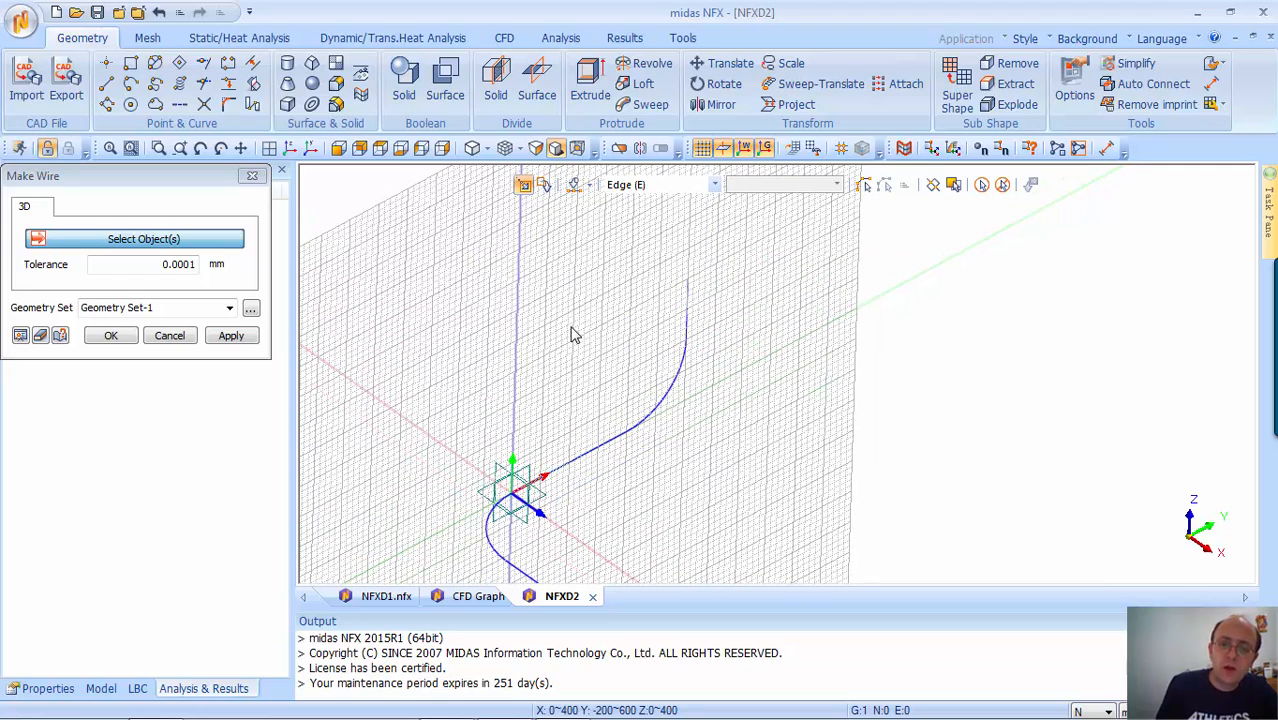
right_click(577, 335)
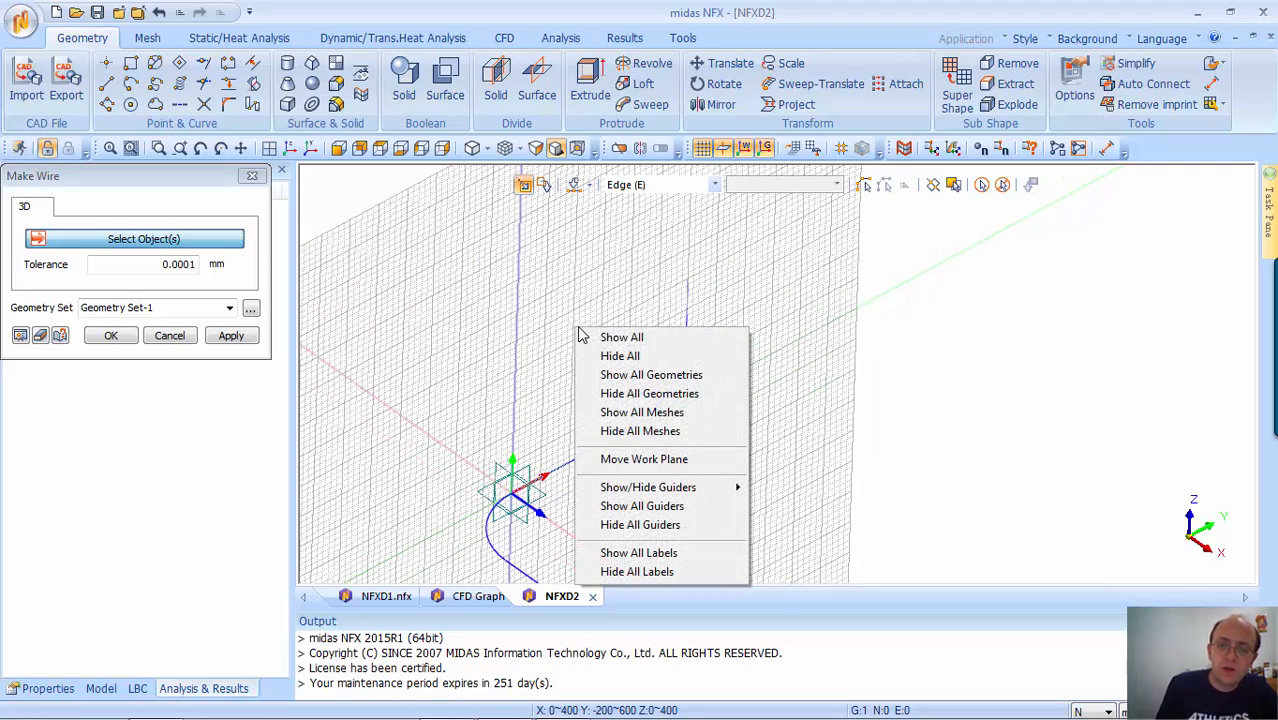
click(640, 458)
click(546, 503)
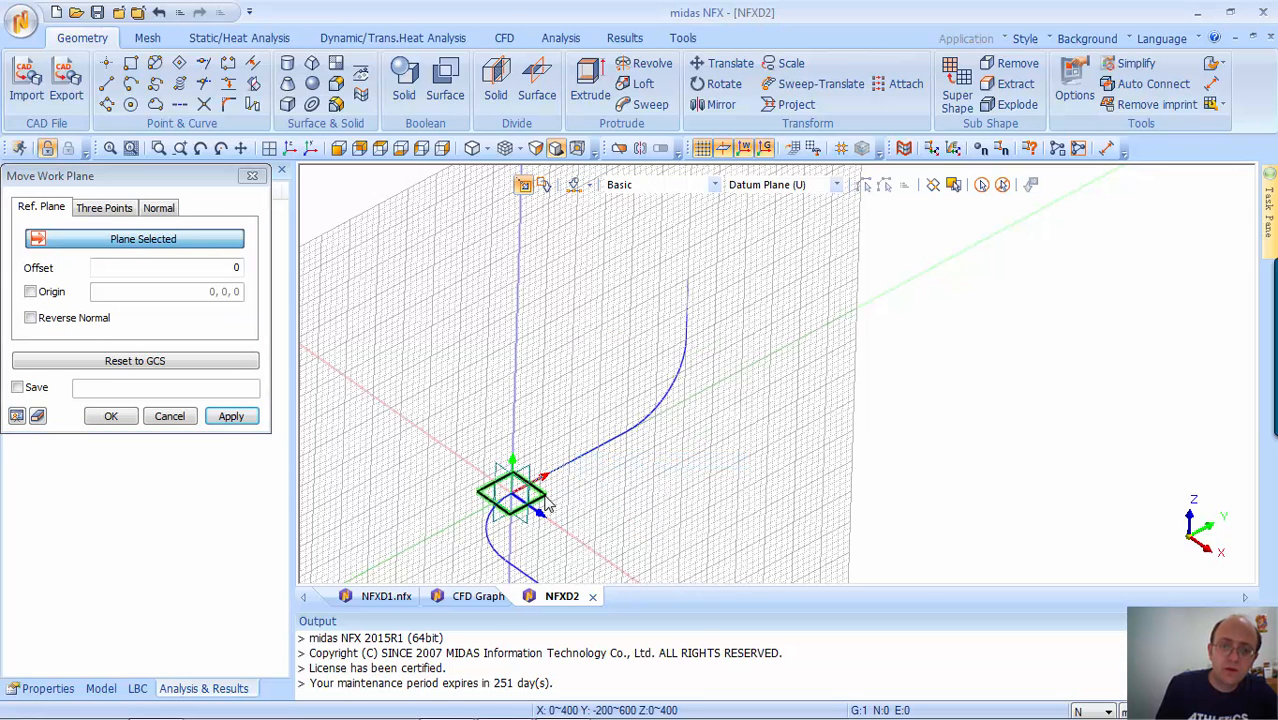
click(30, 291)
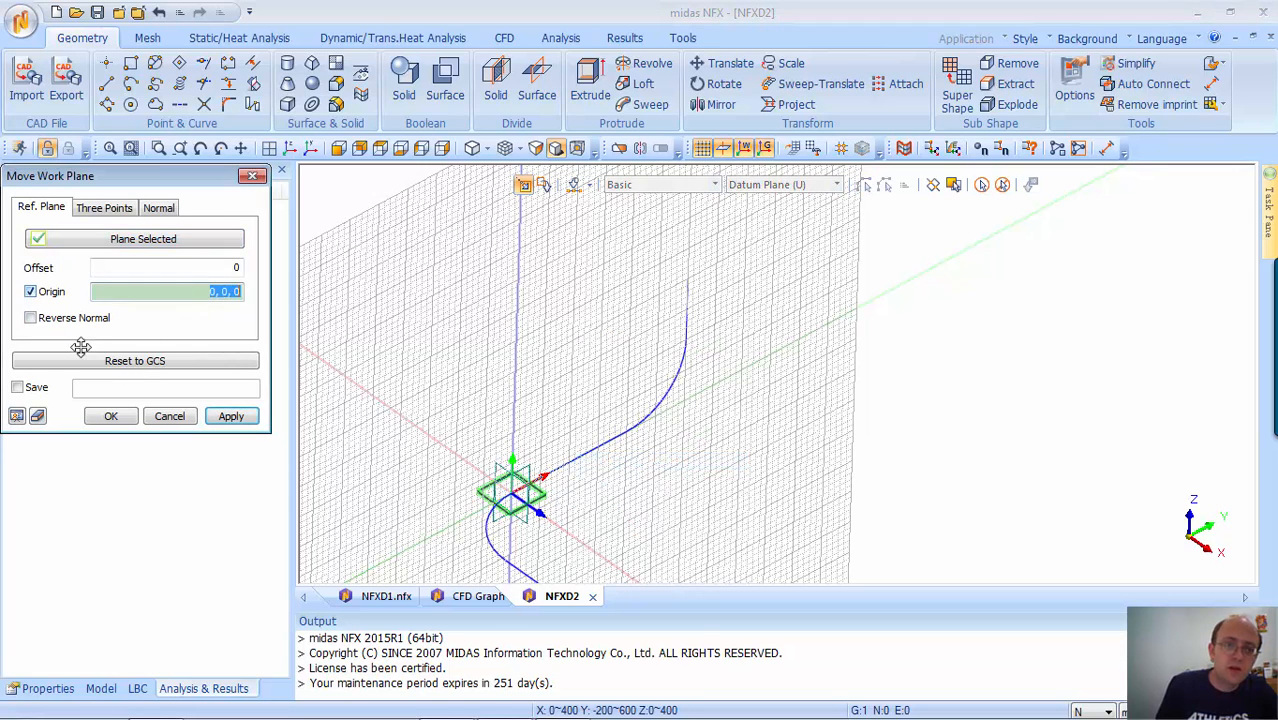
click(687, 284)
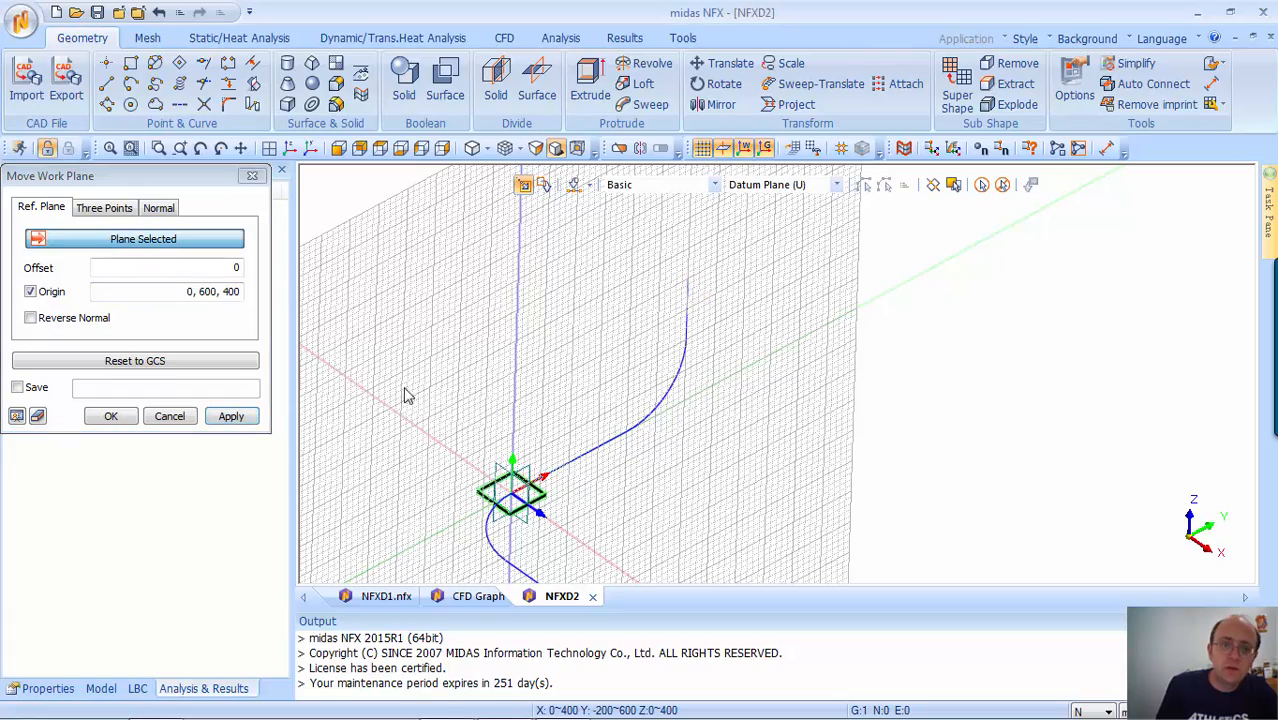
click(17, 417)
middle_drag(317, 462, 590, 430)
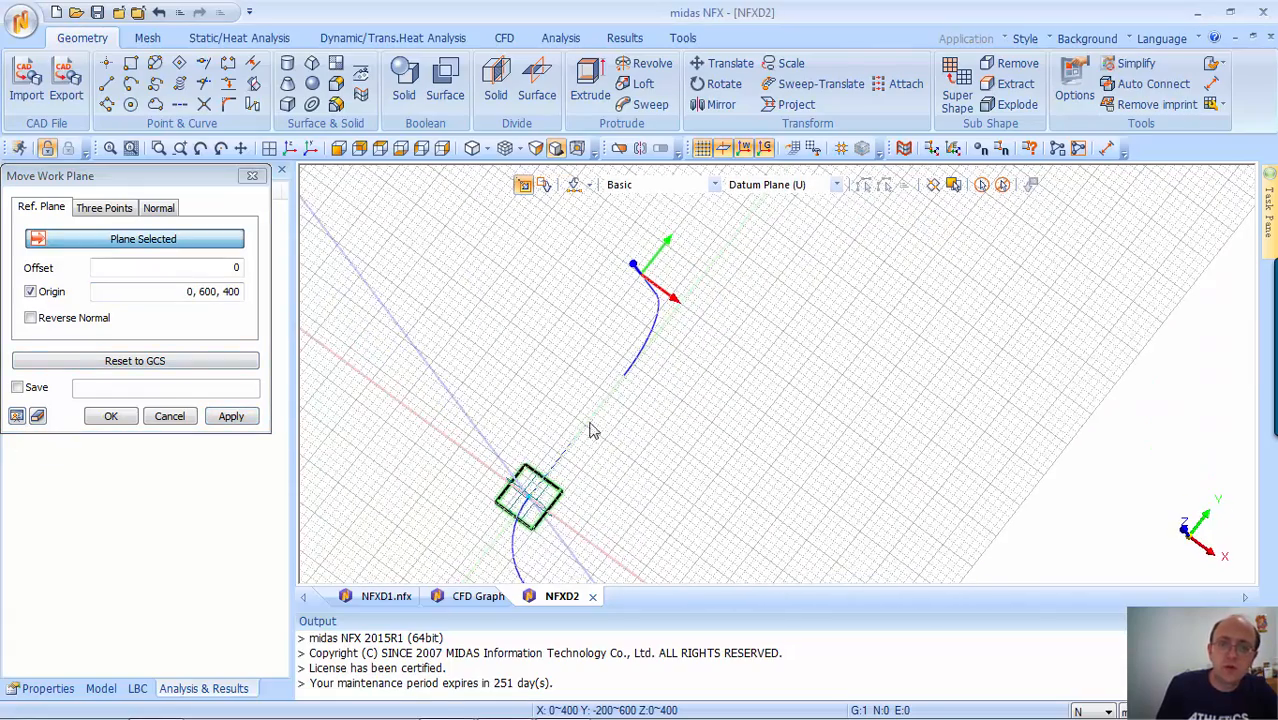
click(380, 148)
scroll(851, 305, down, 3)
ctrl+middle_drag(881, 309, 771, 346)
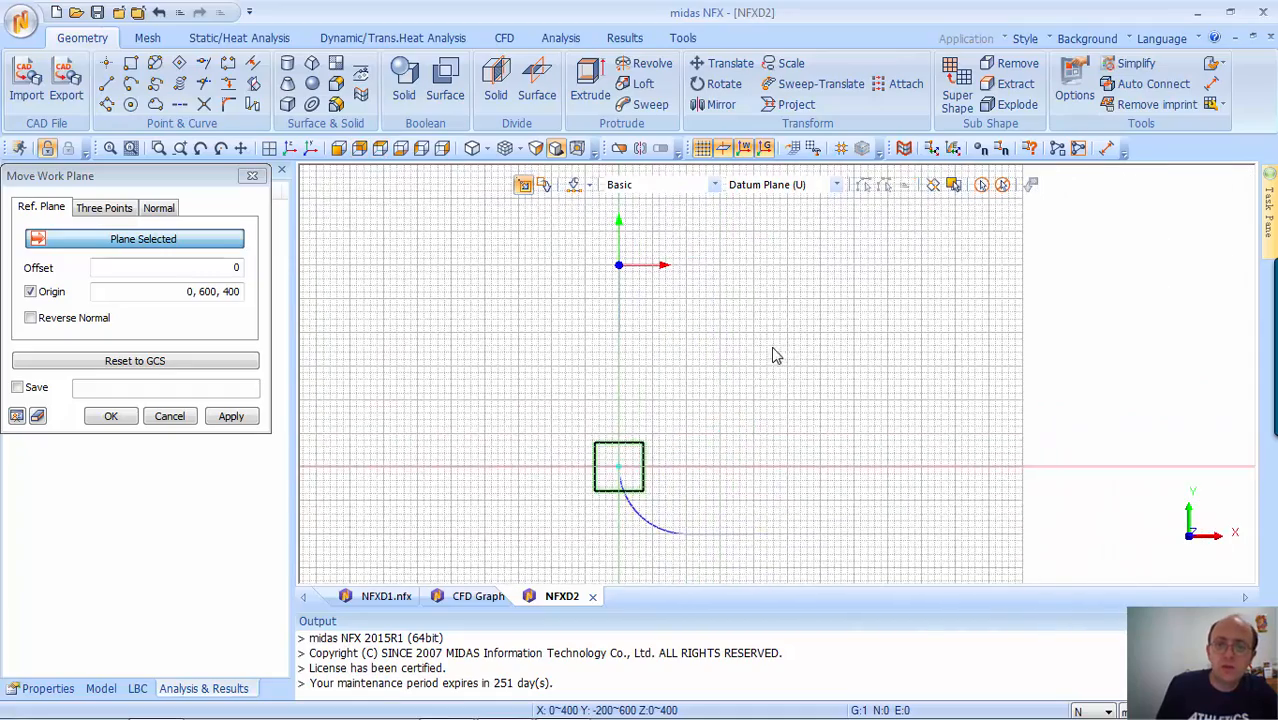
scroll(782, 303, up, 3)
click(252, 176)
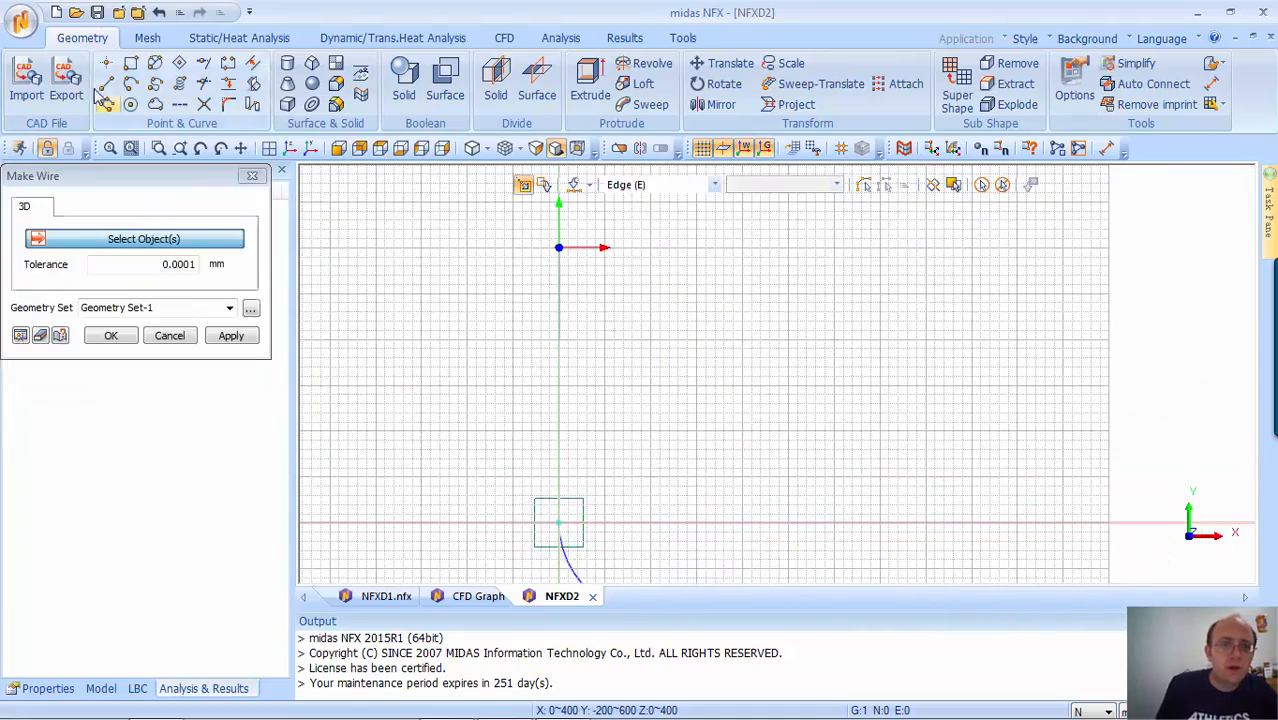
click(252, 176)
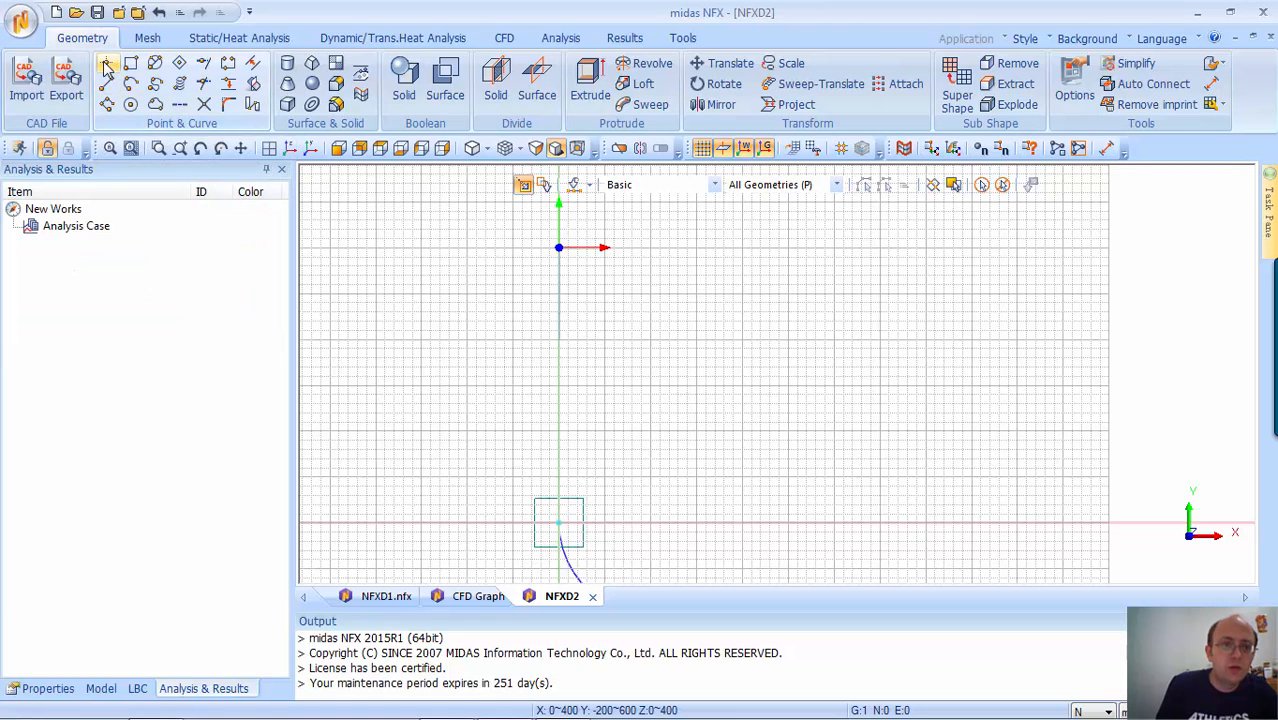
Create a 3D point at 200, 400, 400 on the work plane
click(106, 63)
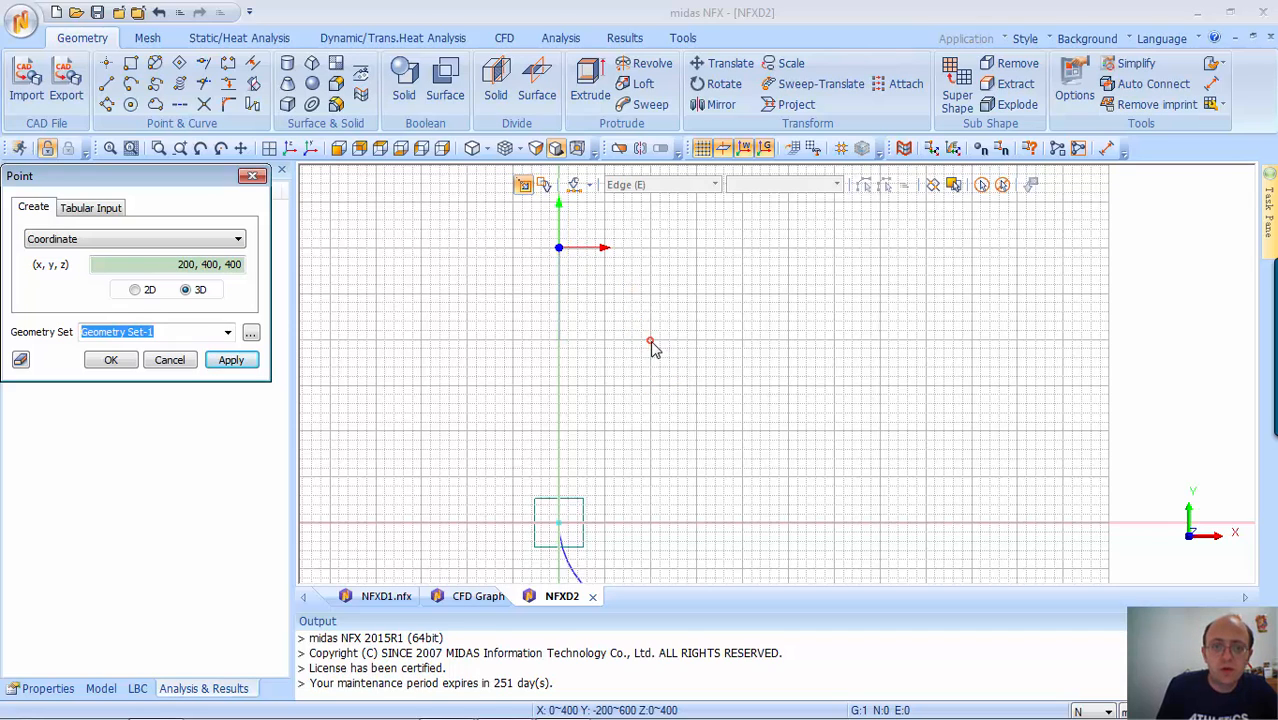
click(650, 341)
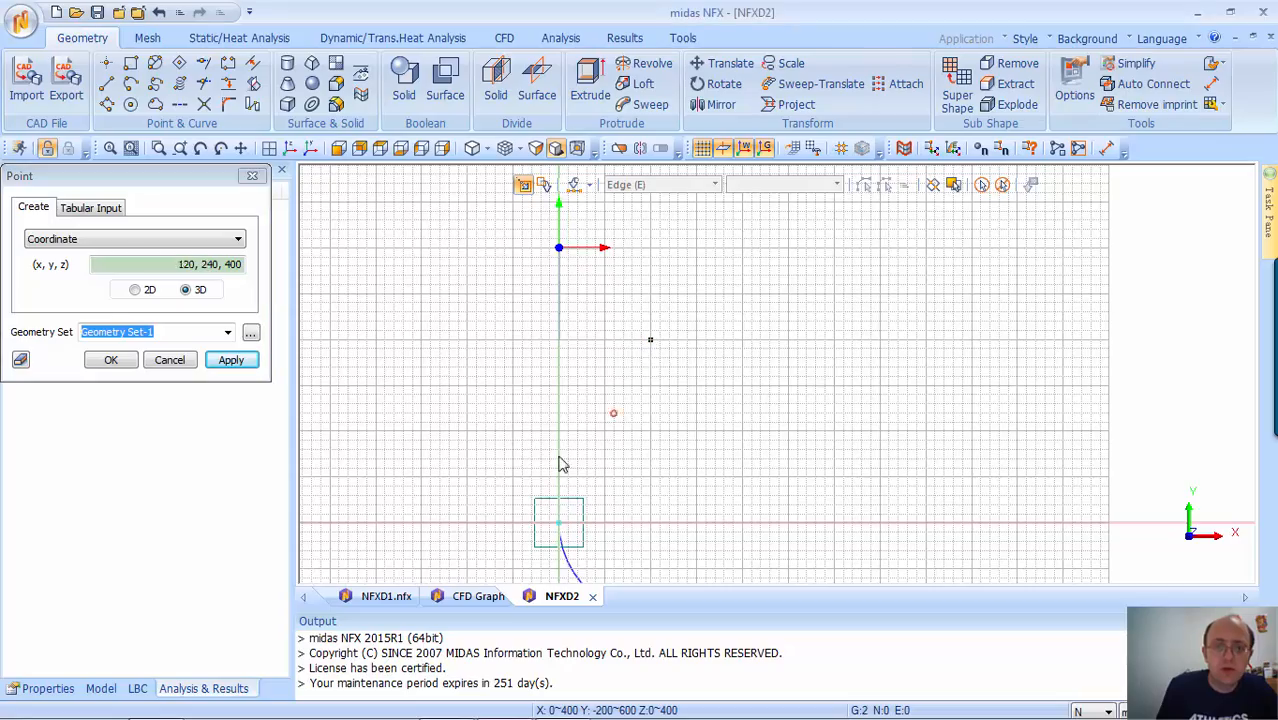
click(252, 176)
Translate the new point by -100 along the vertical Z datum axis using the Move method, and undo that translation
middle_drag(484, 493, 586, 277)
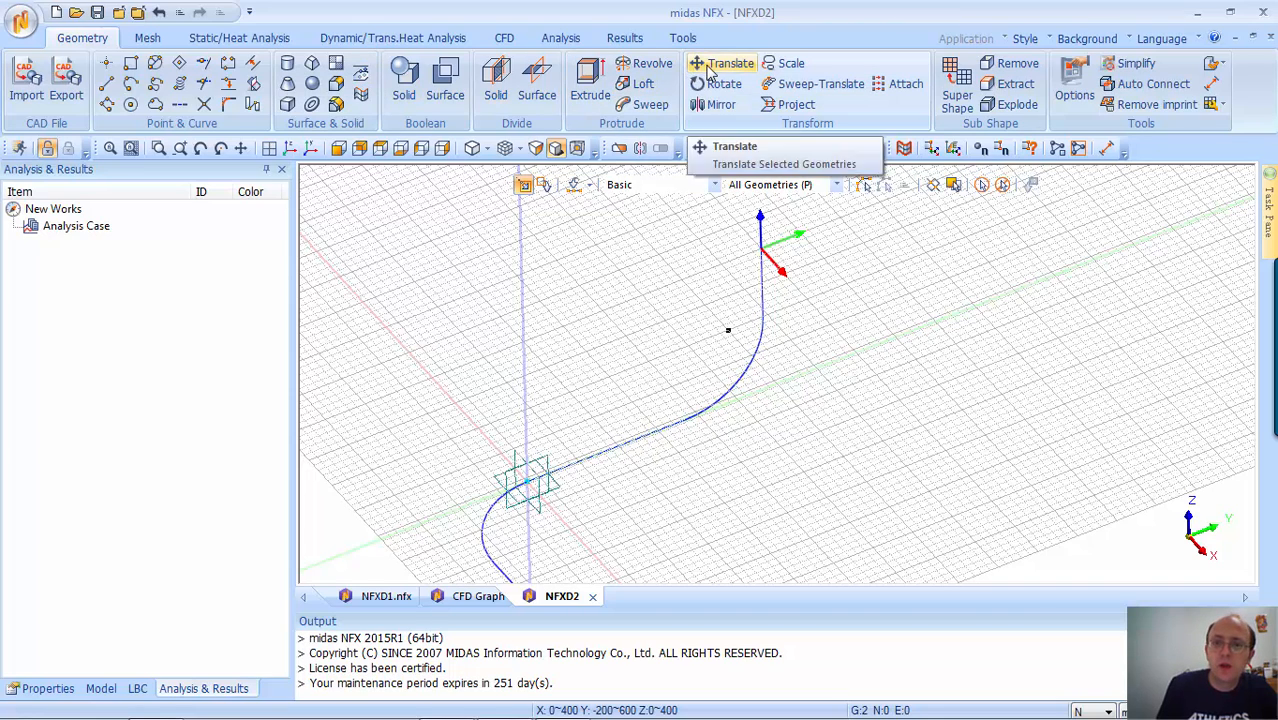
click(701, 67)
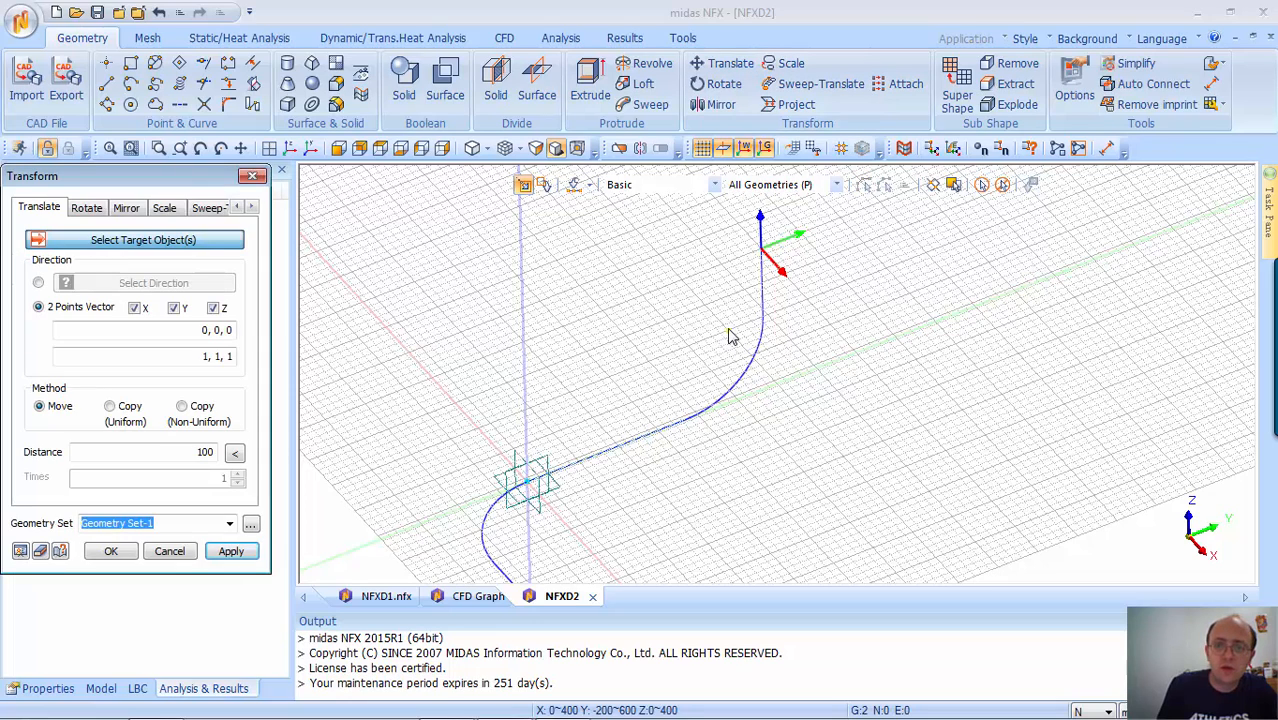
click(730, 337)
click(39, 283)
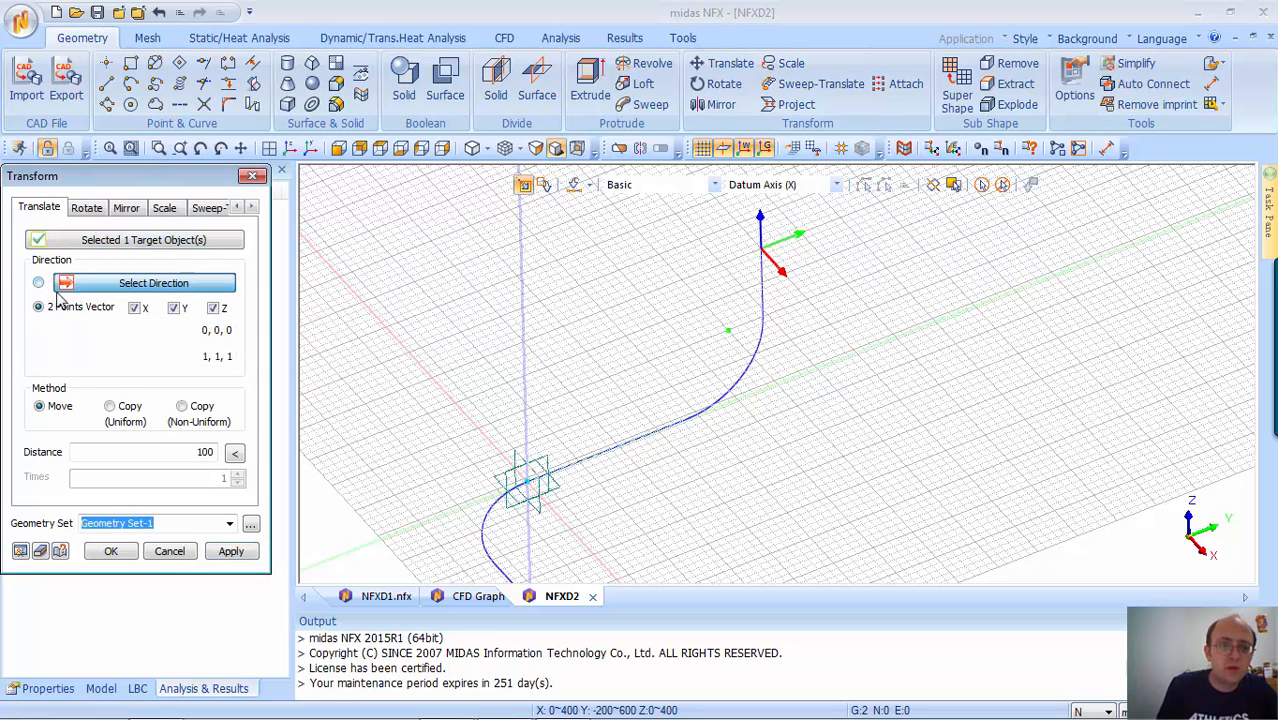
click(528, 338)
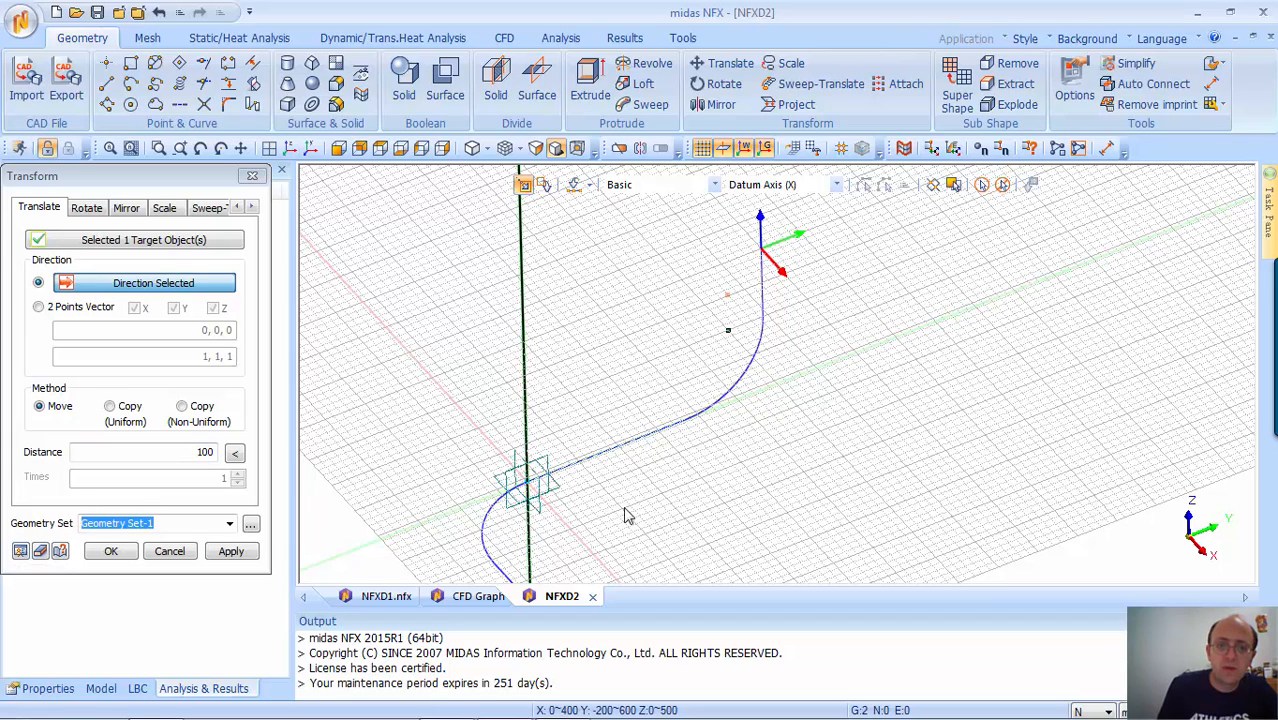
click(195, 452)
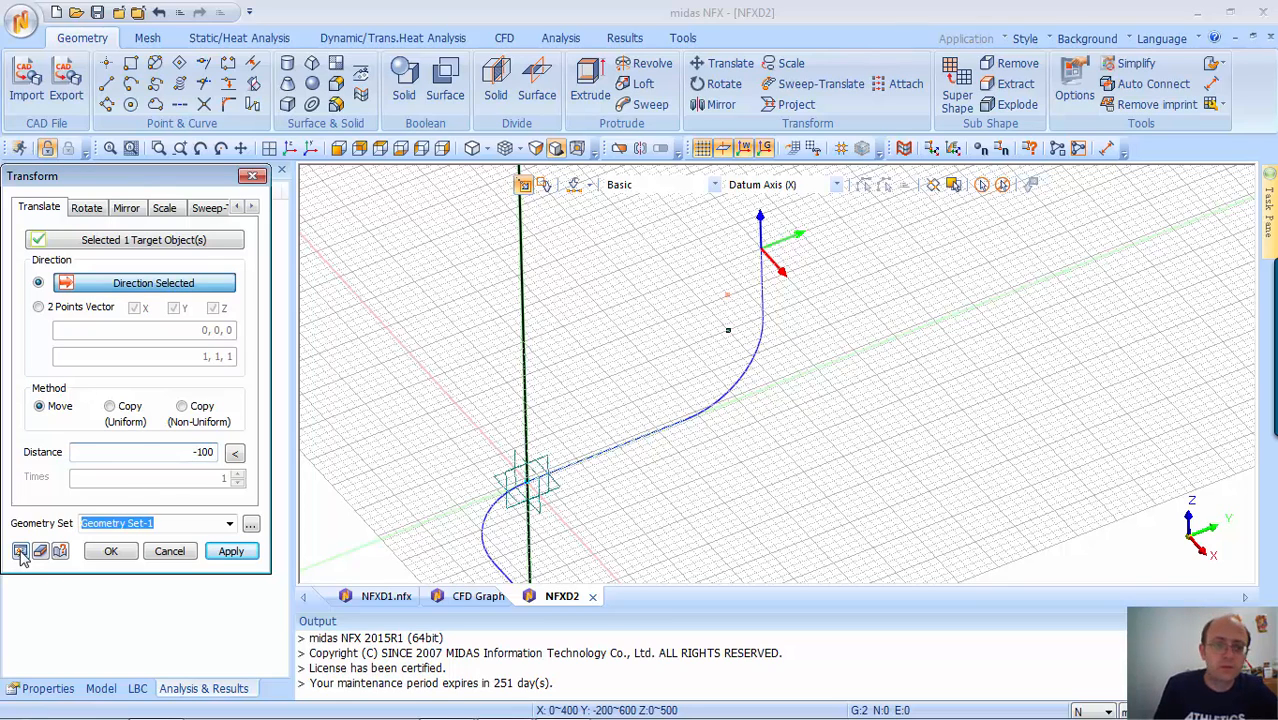
click(108, 552)
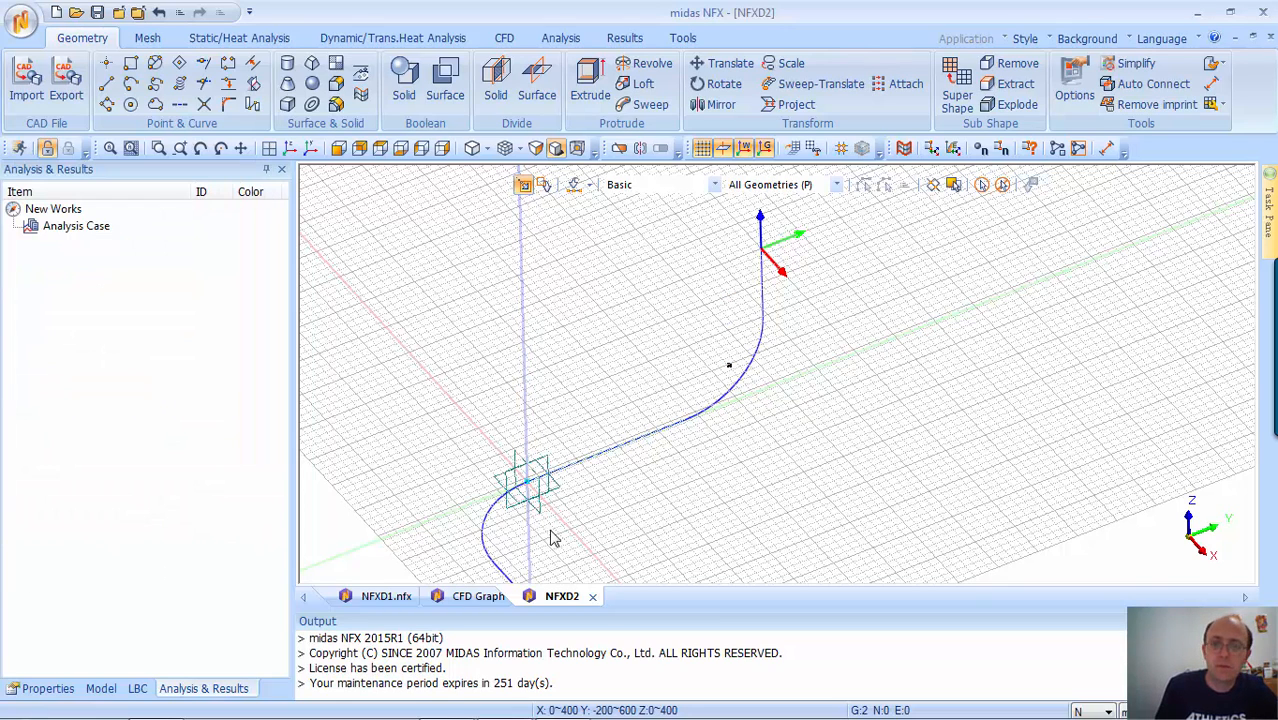
click(160, 14)
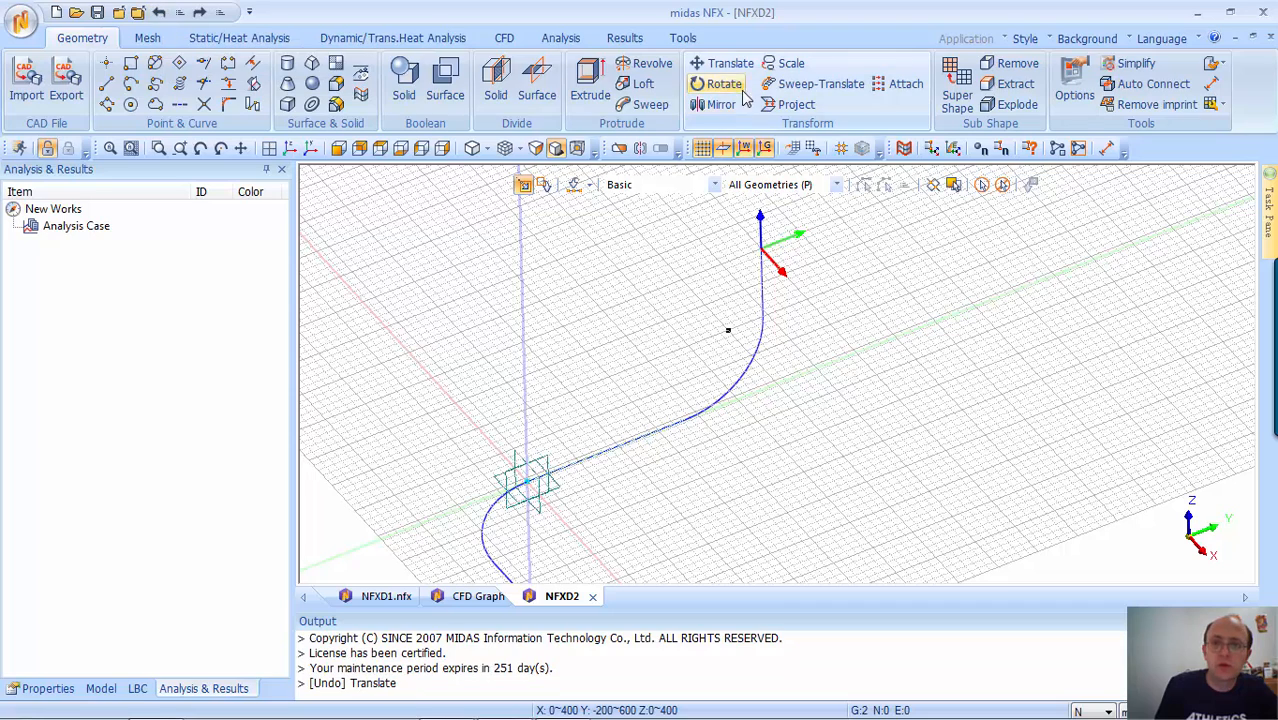
Copy the point once by -100 along the vertical Z datum axis using the Copy (Uniform) method of Translate
click(740, 63)
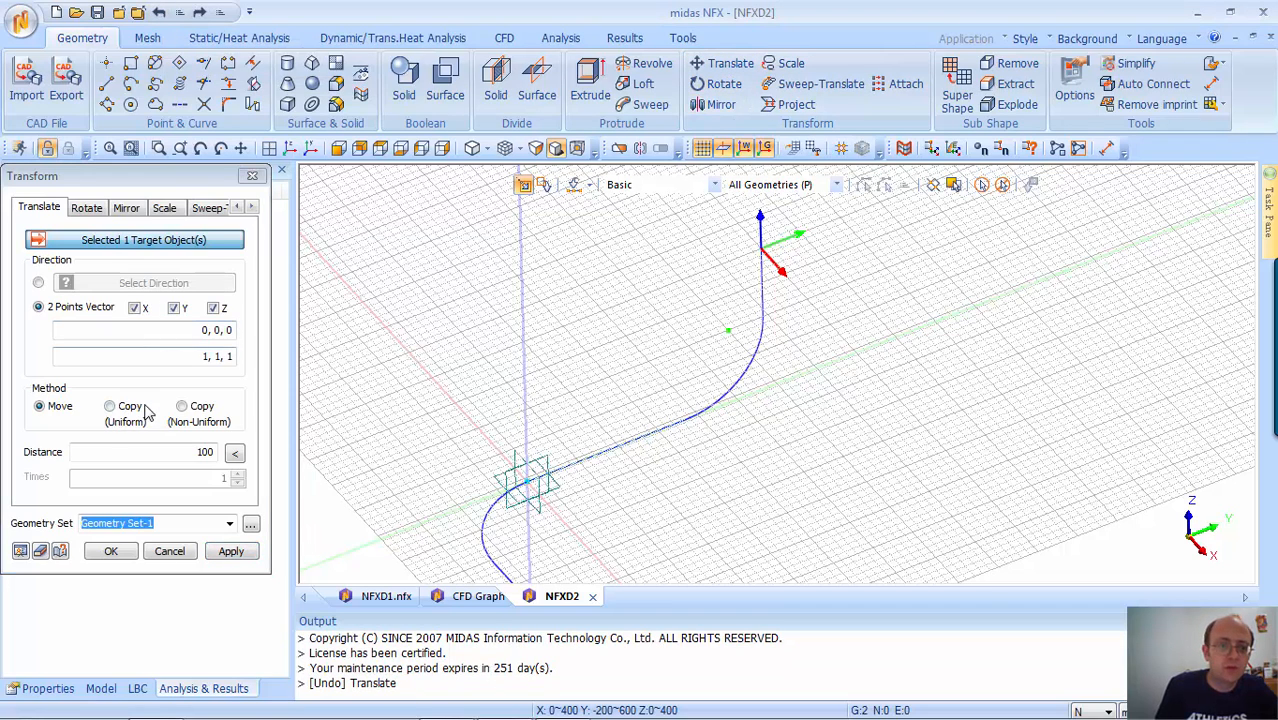
click(110, 407)
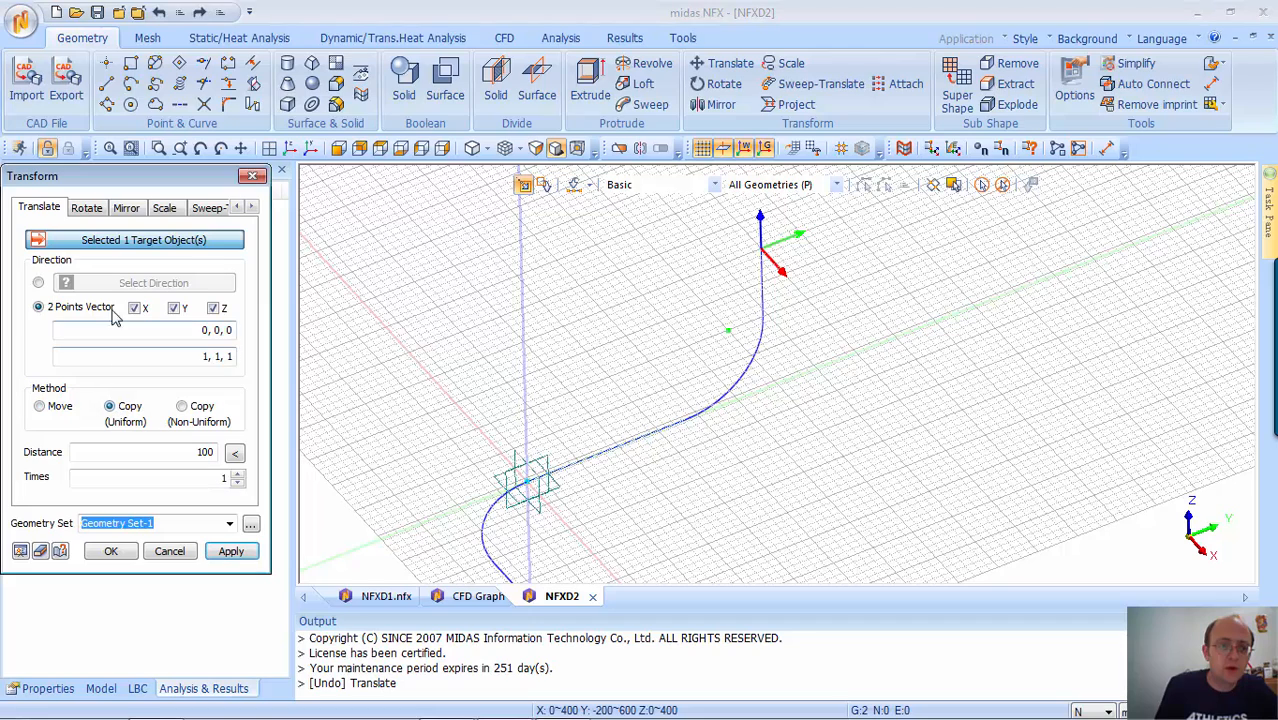
click(39, 283)
click(527, 342)
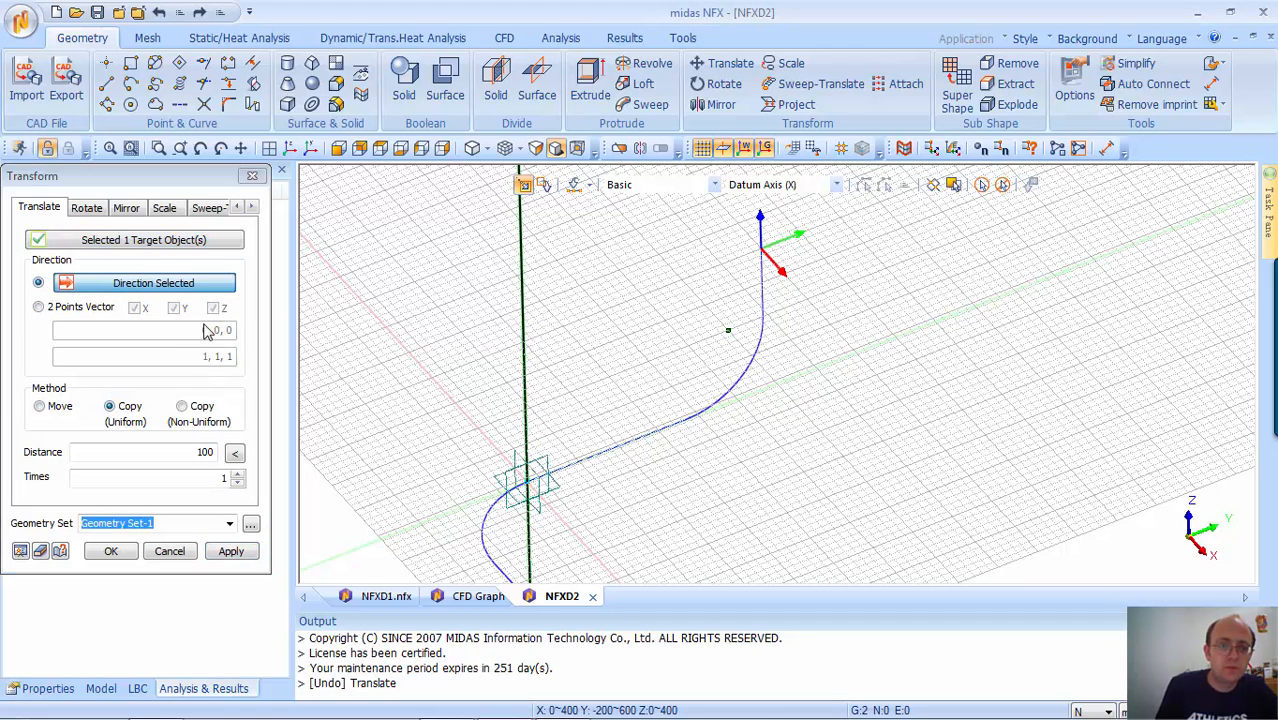
click(188, 451)
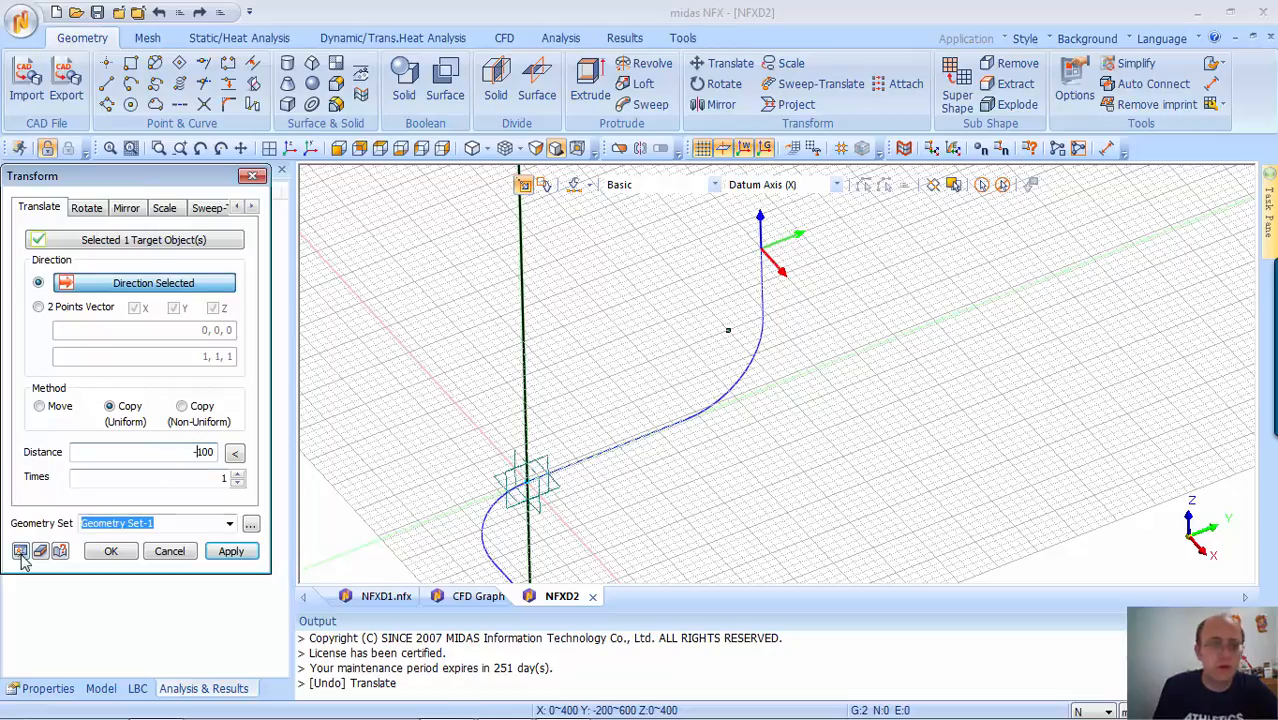
click(111, 551)
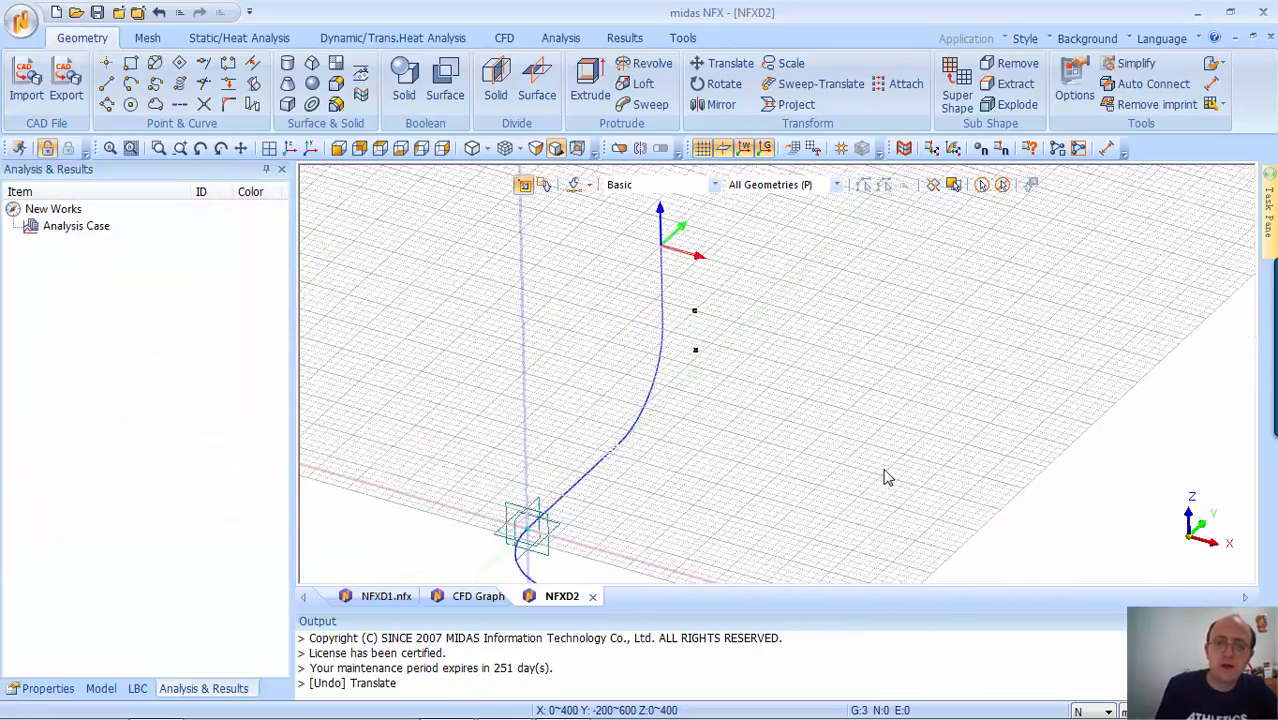
Move the work plane by three points: origin 200, 400, 400, X-axis 200, 400, 300 and plane point 0, 400, 0
right_click(822, 374)
click(868, 497)
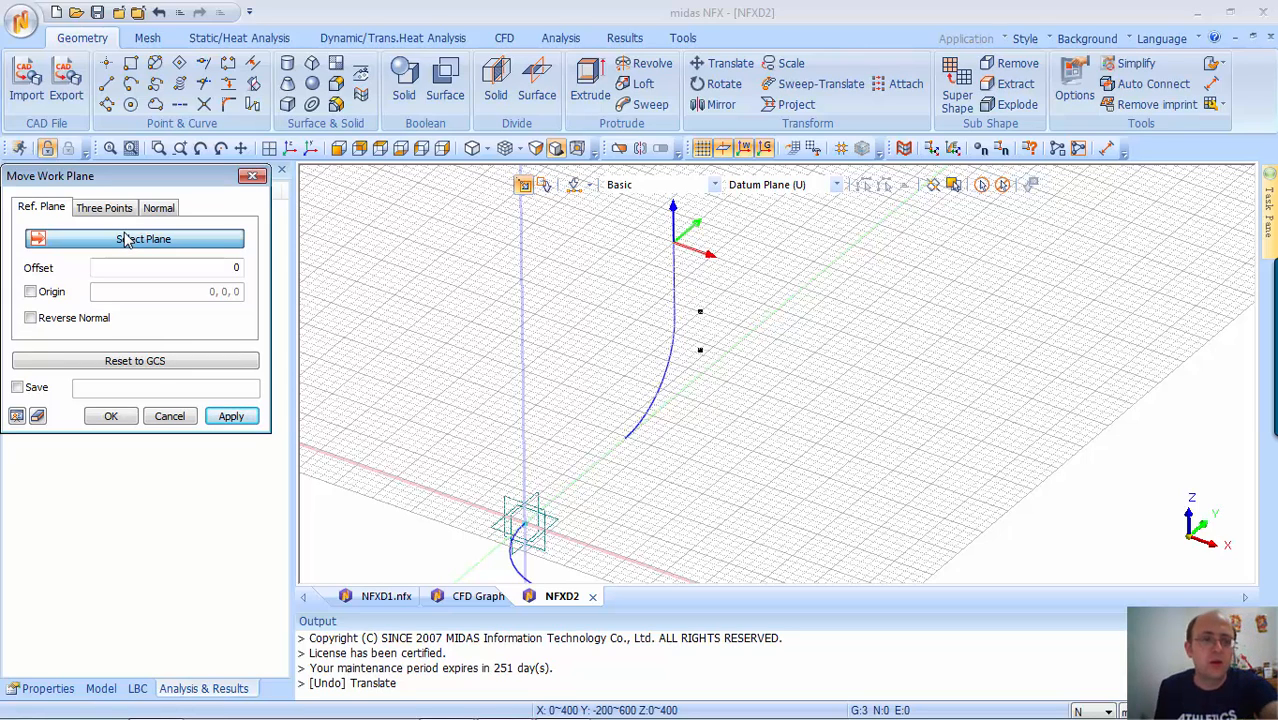
click(125, 209)
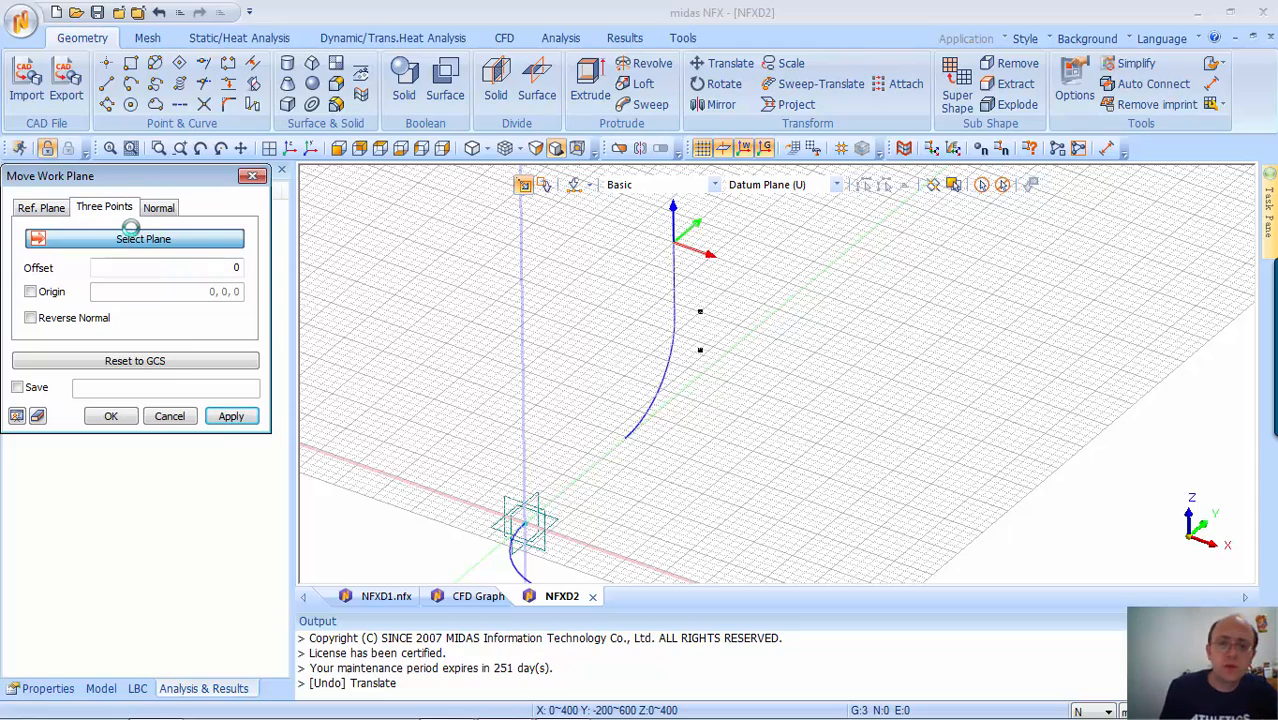
click(702, 313)
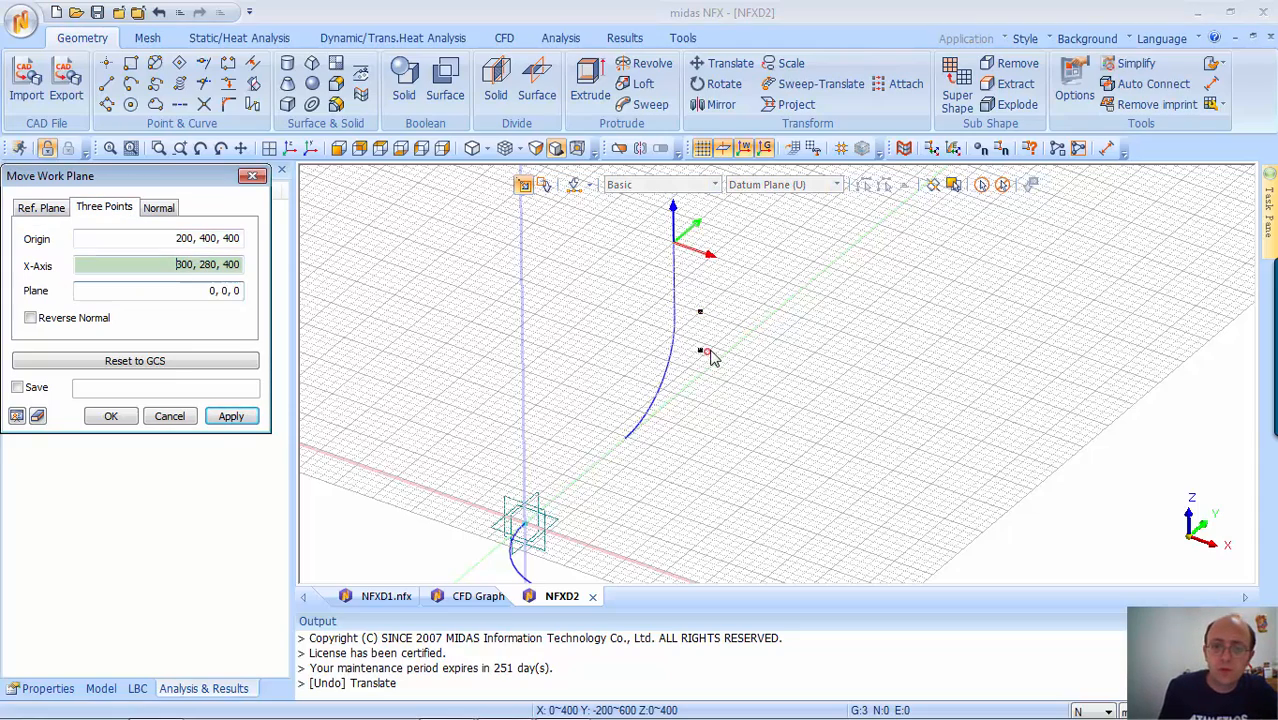
click(704, 353)
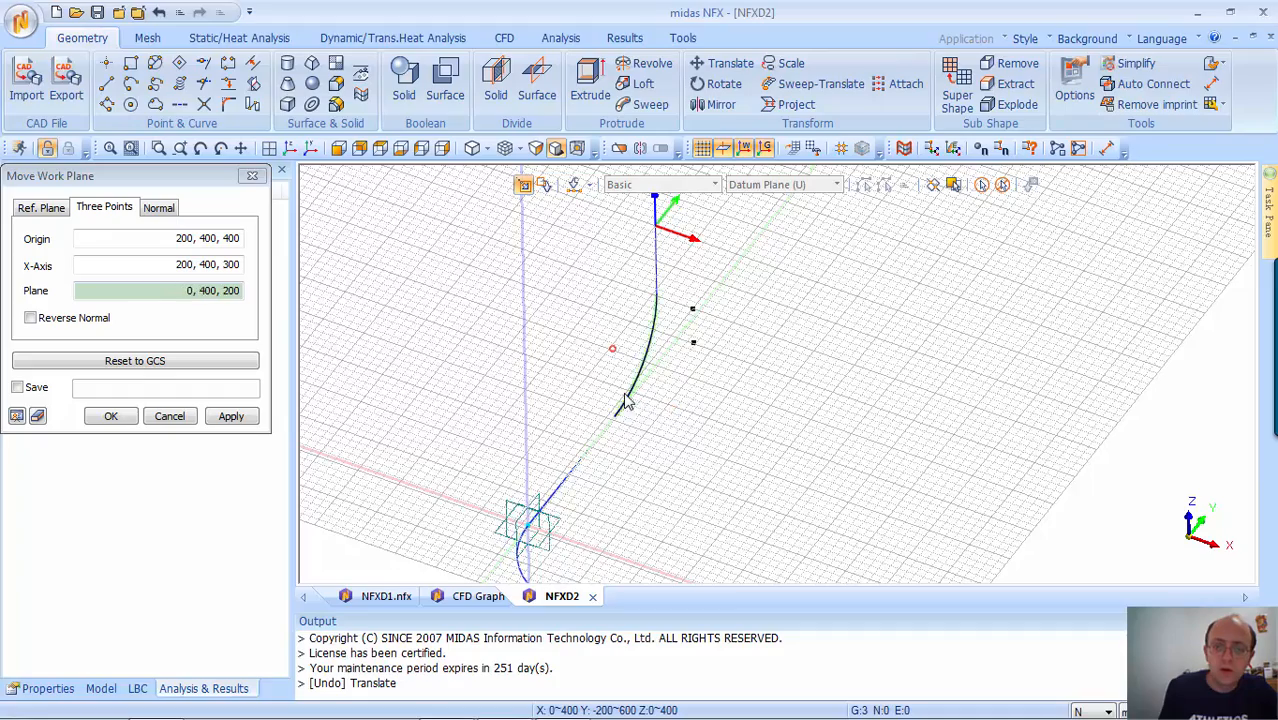
scroll(610, 428, up, 5)
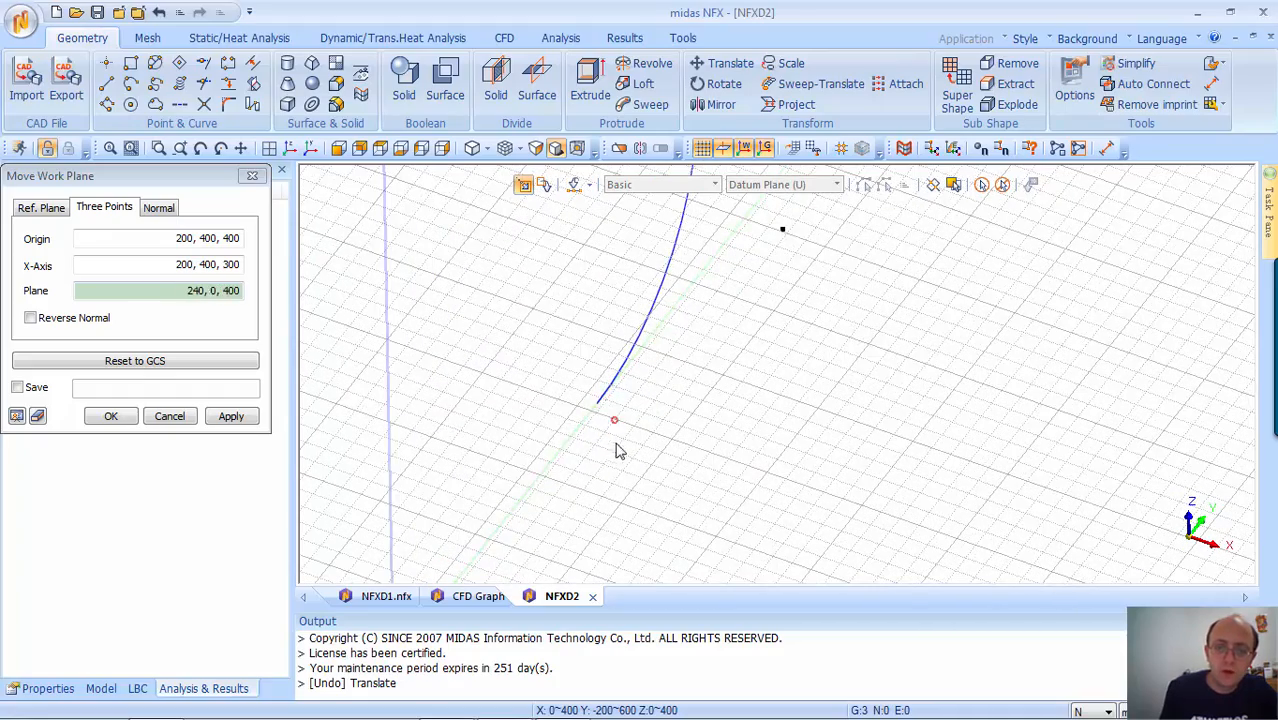
middle_drag(613, 419, 650, 491)
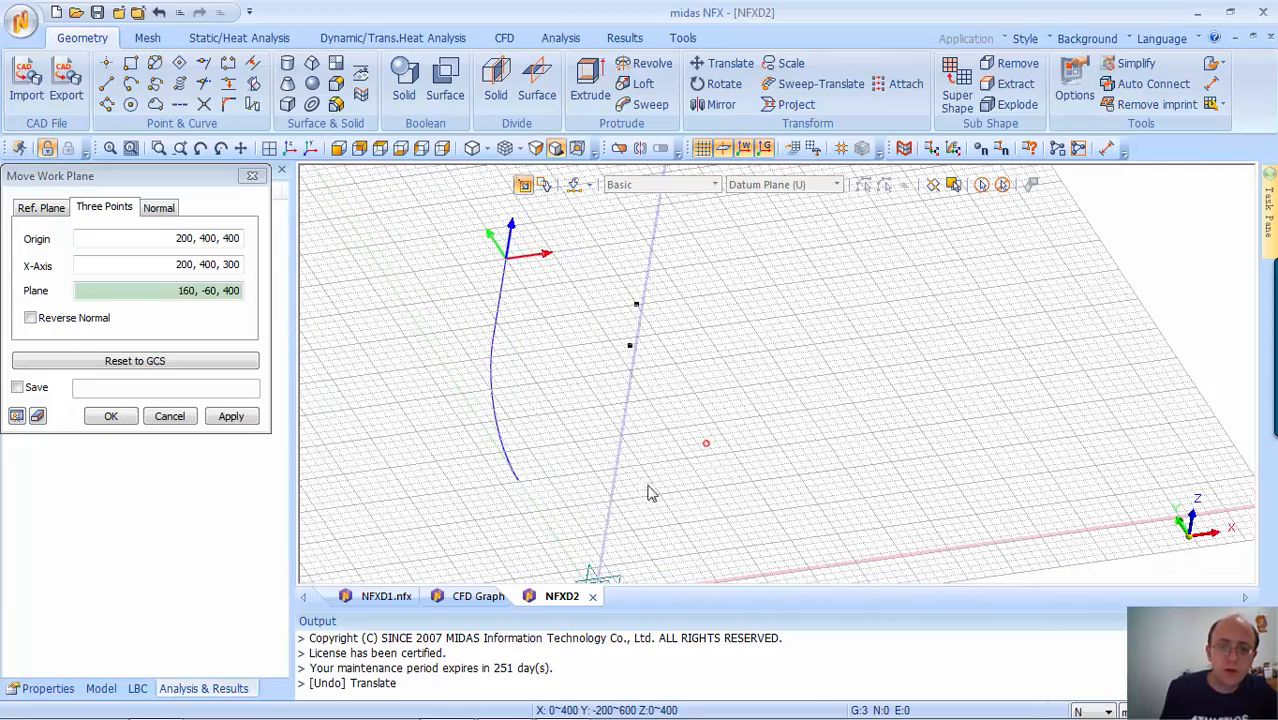
click(518, 485)
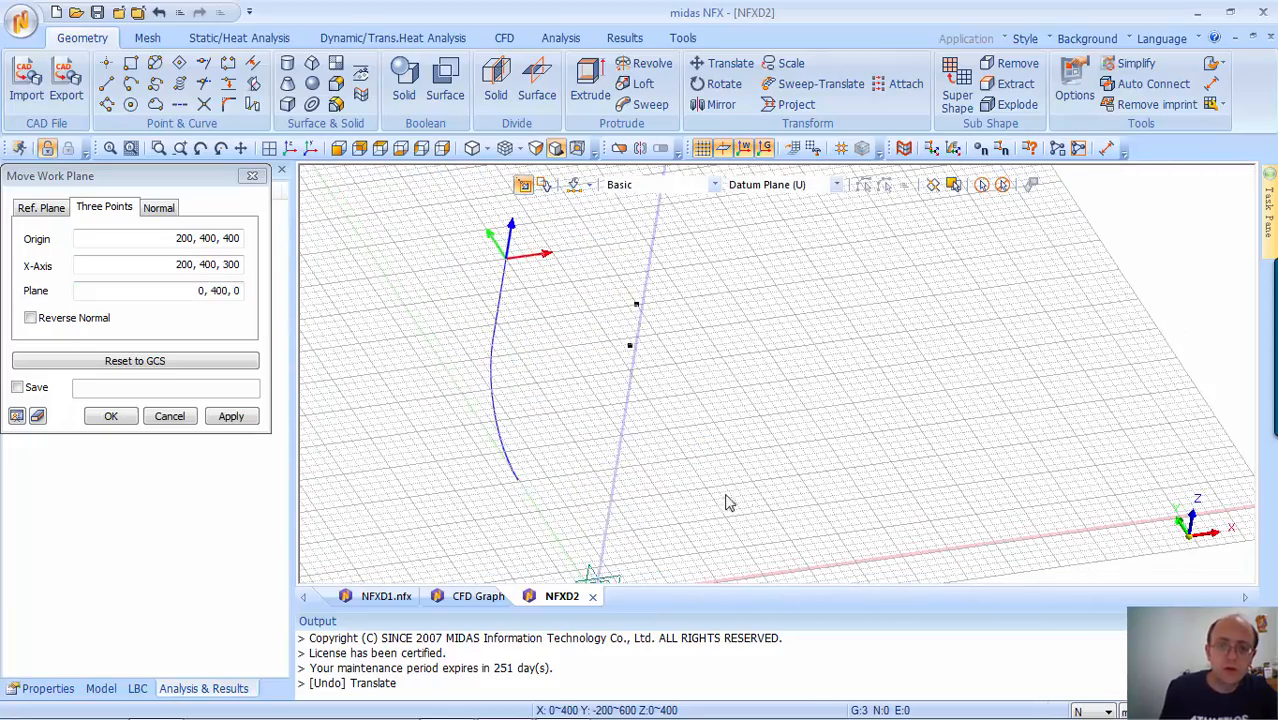
middle_drag(729, 503, 598, 487)
click(18, 418)
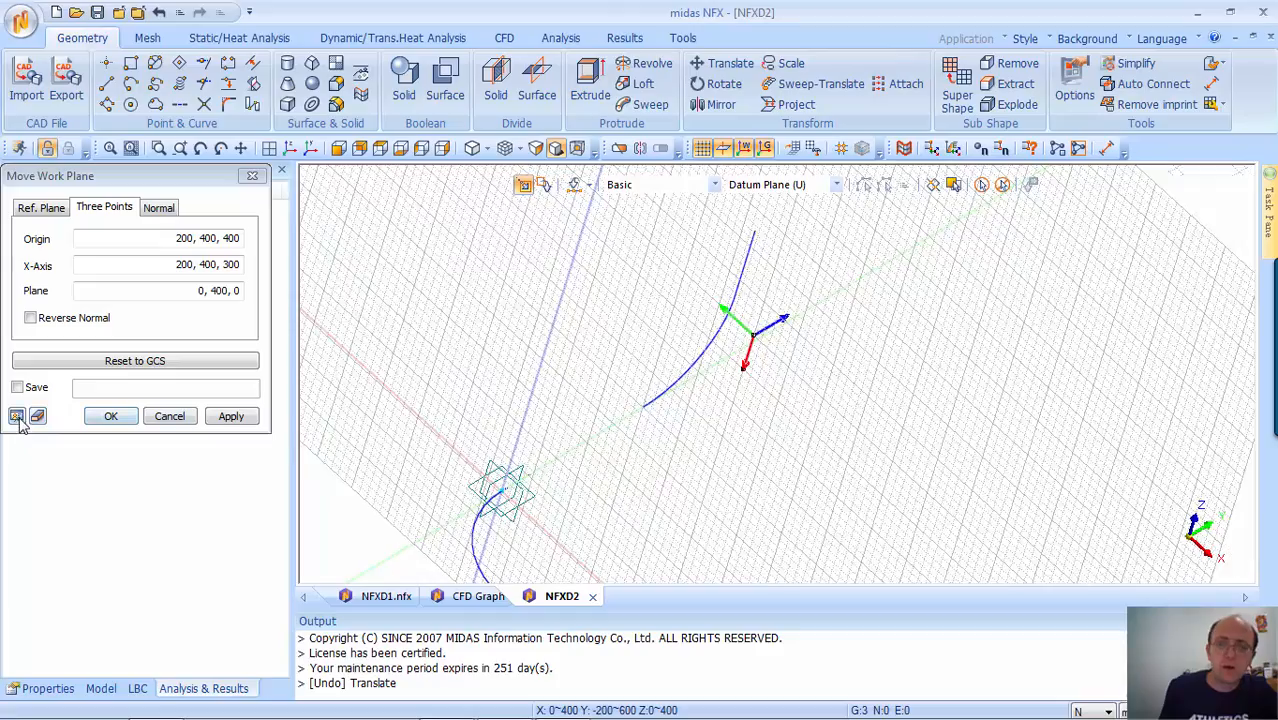
middle_drag(645, 432, 337, 360)
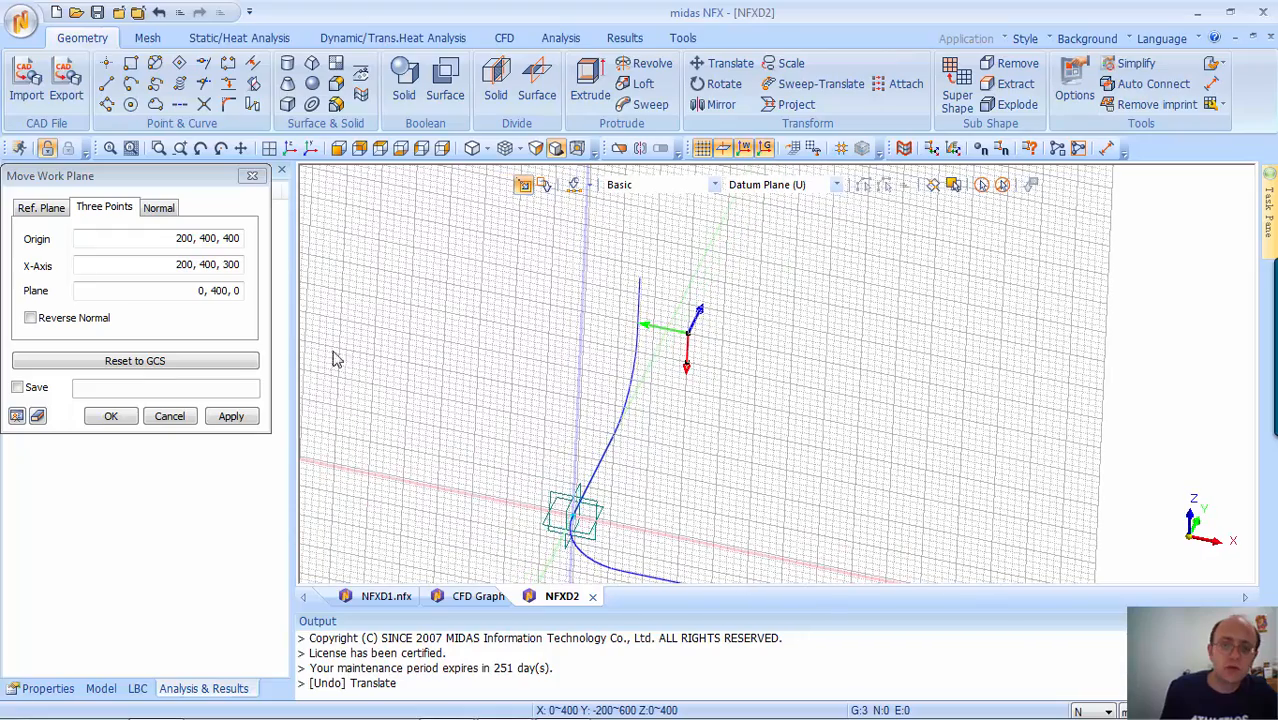
click(112, 416)
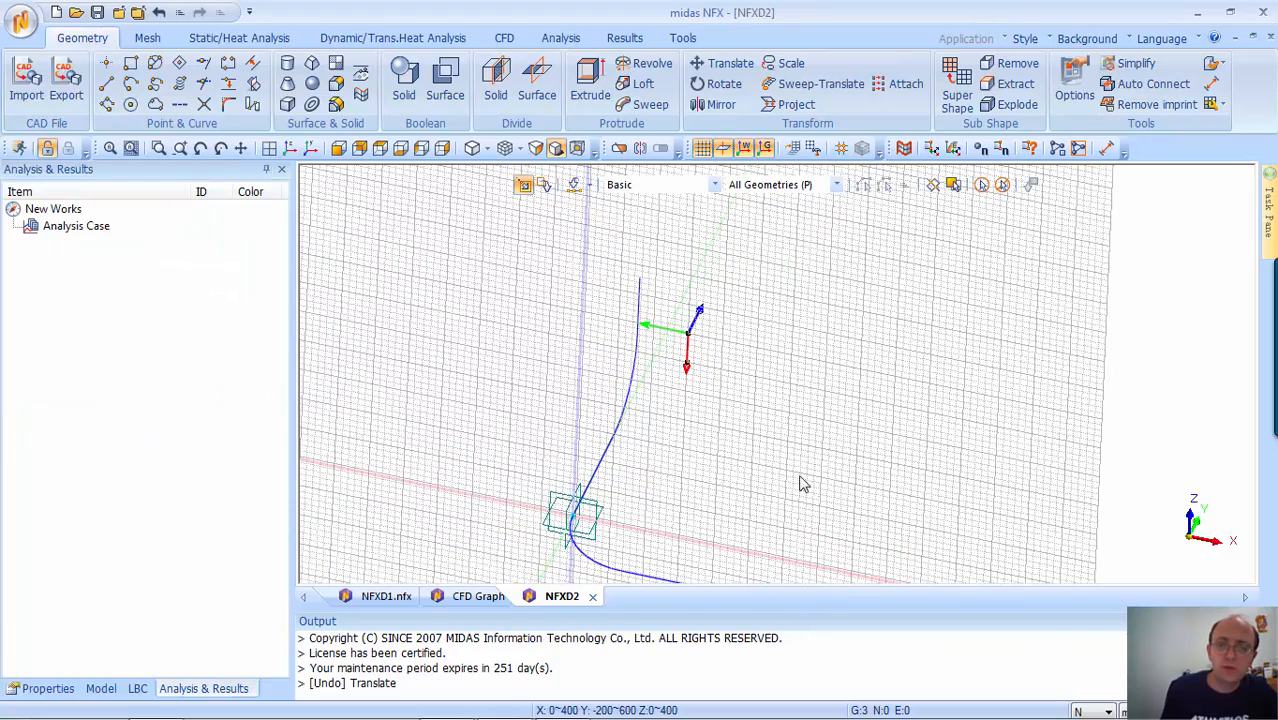
middle_drag(802, 480, 580, 466)
middle_drag(609, 421, 838, 442)
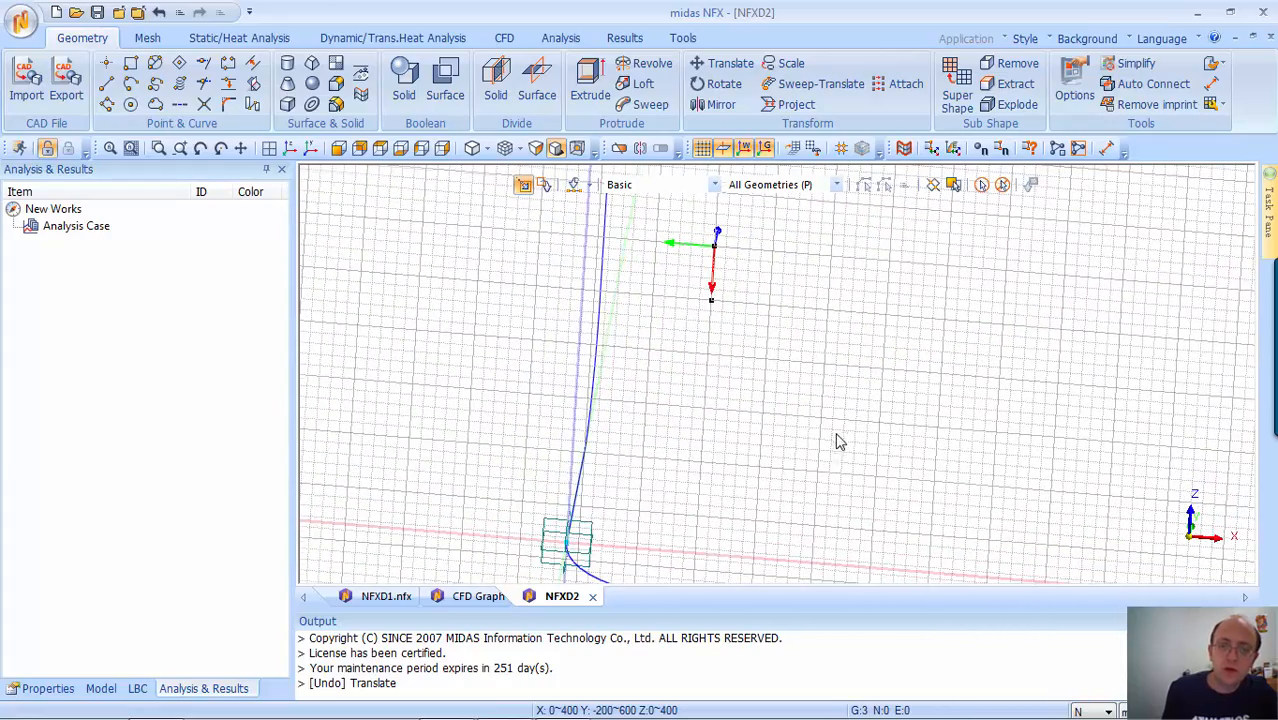
click(131, 84)
middle_drag(742, 420, 703, 431)
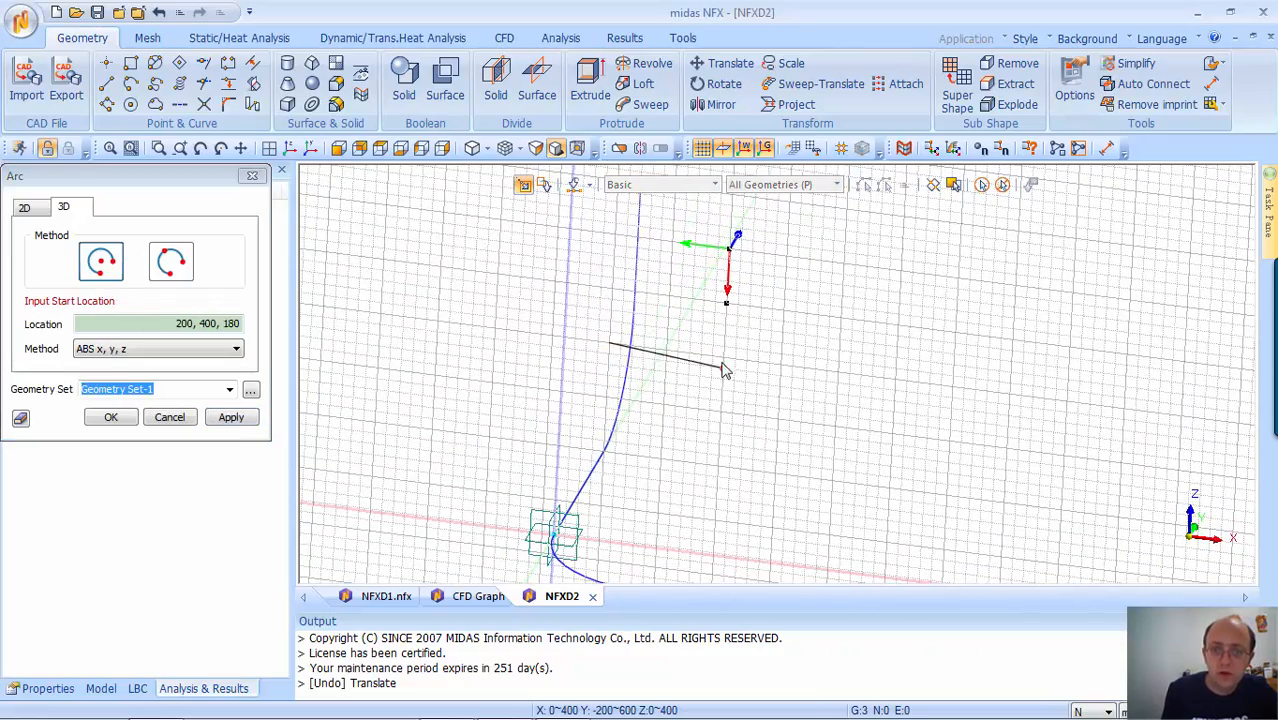
click(611, 457)
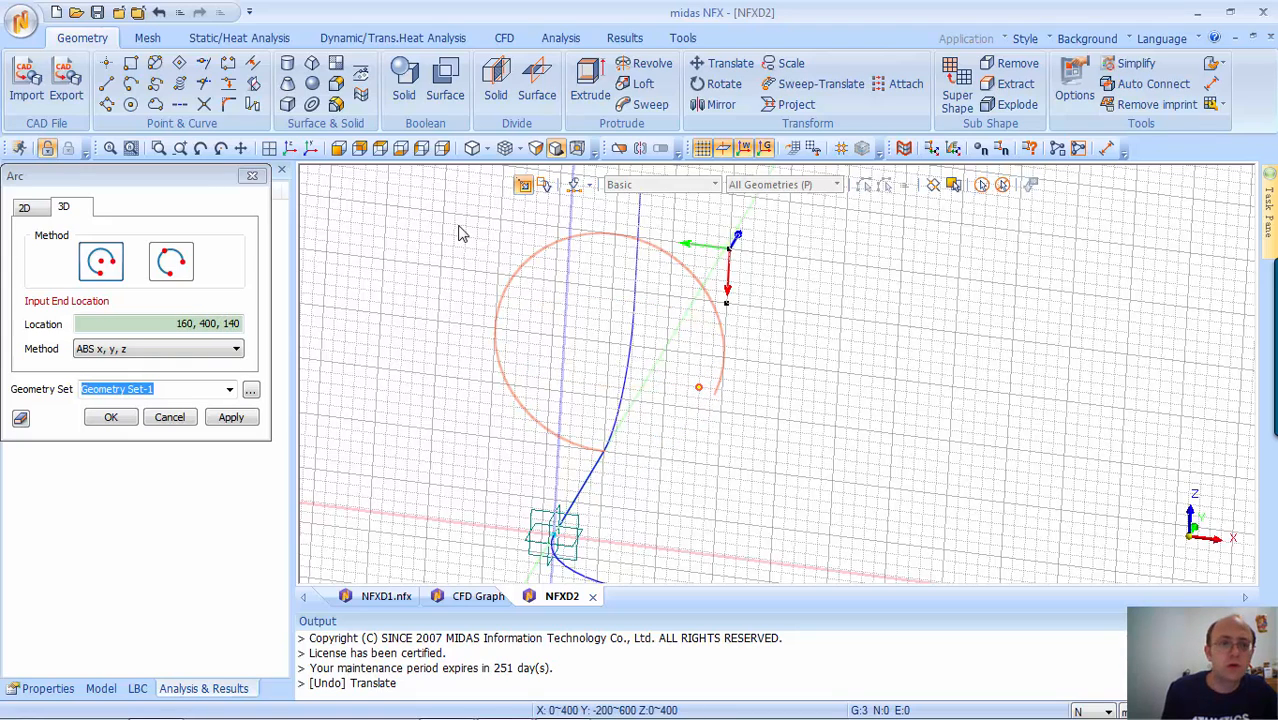
key(Escape)
Draw a 3D arc centred at 0, 400, 200 from 200, 400, 200 to the main path's bend end at 0, 400, 0
click(131, 85)
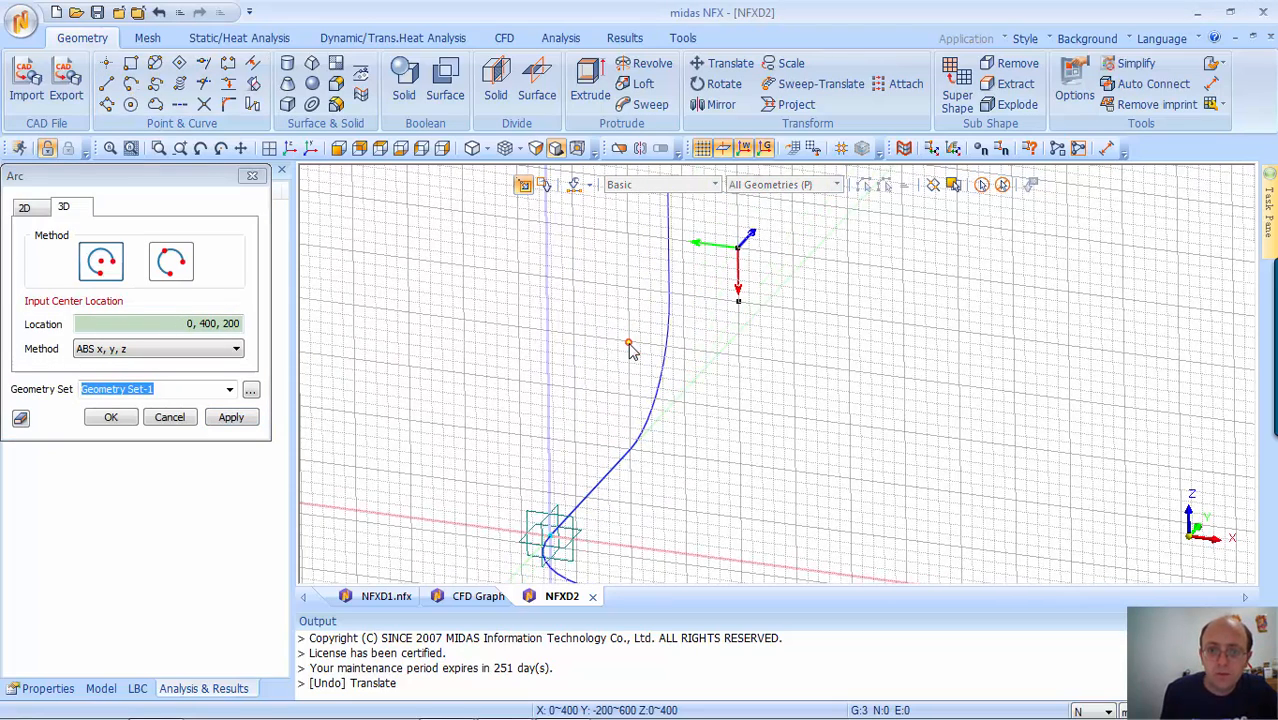
click(738, 360)
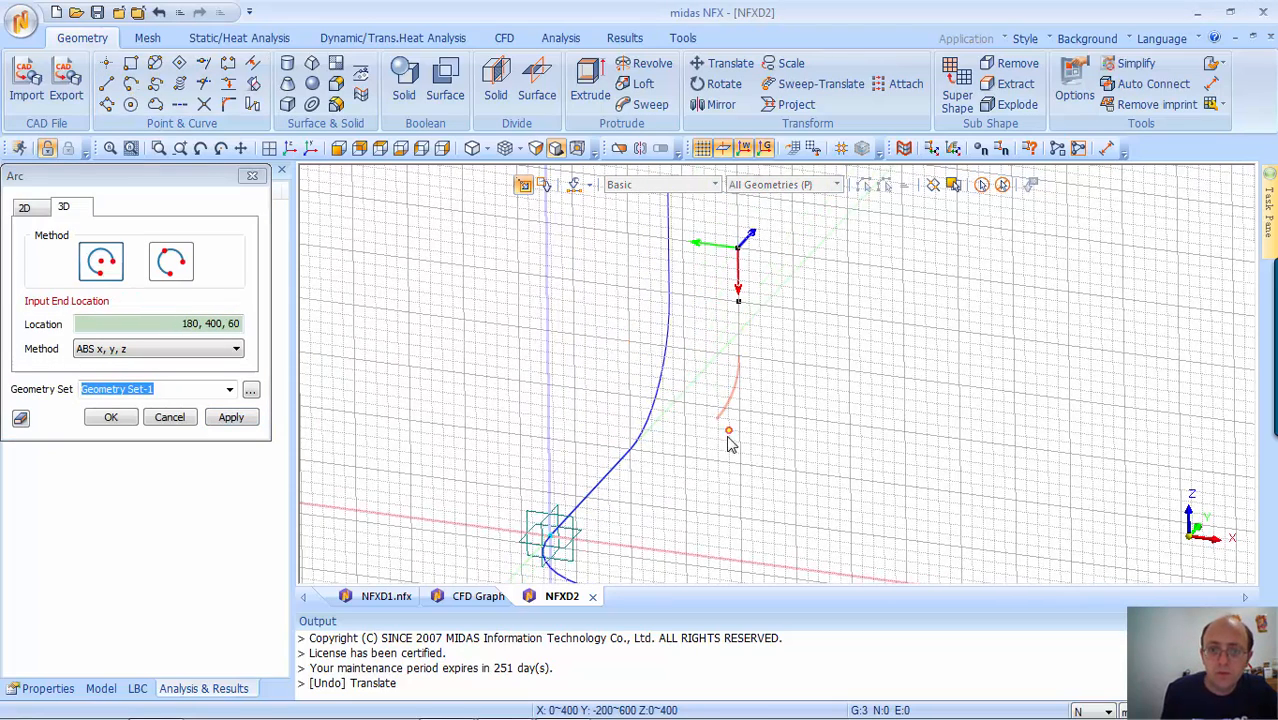
click(633, 451)
middle_drag(698, 453, 725, 446)
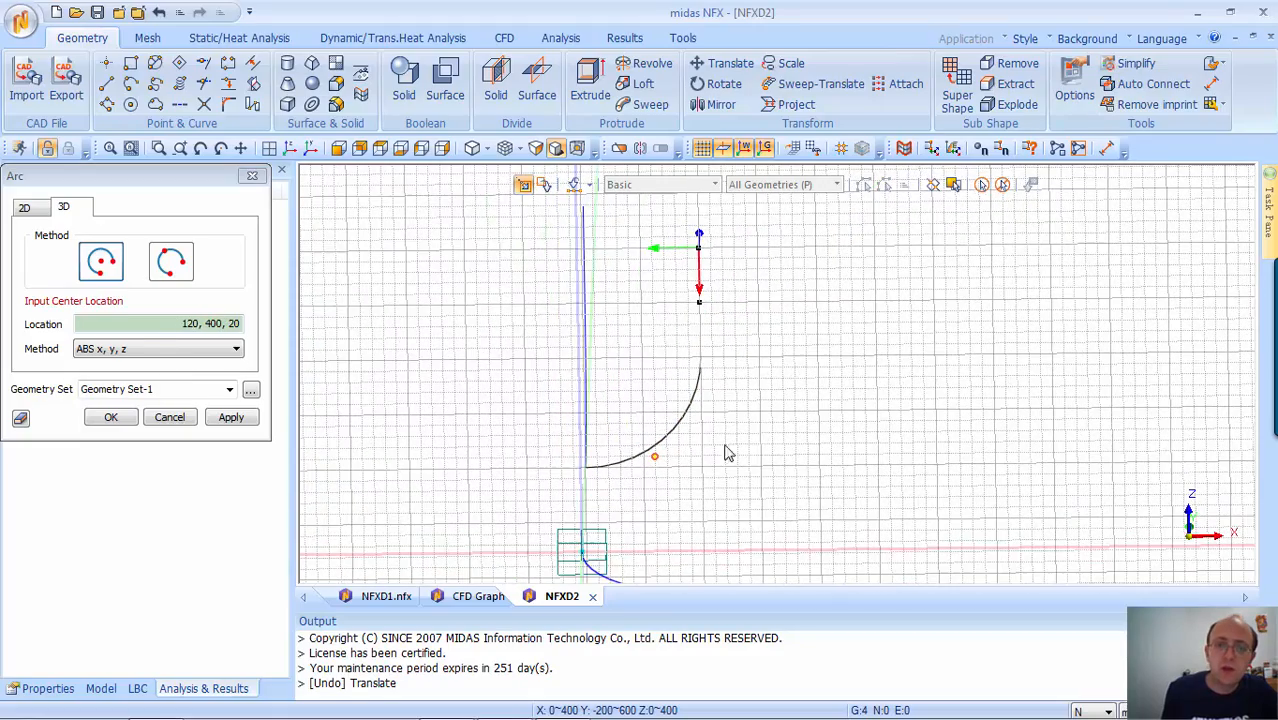
click(252, 175)
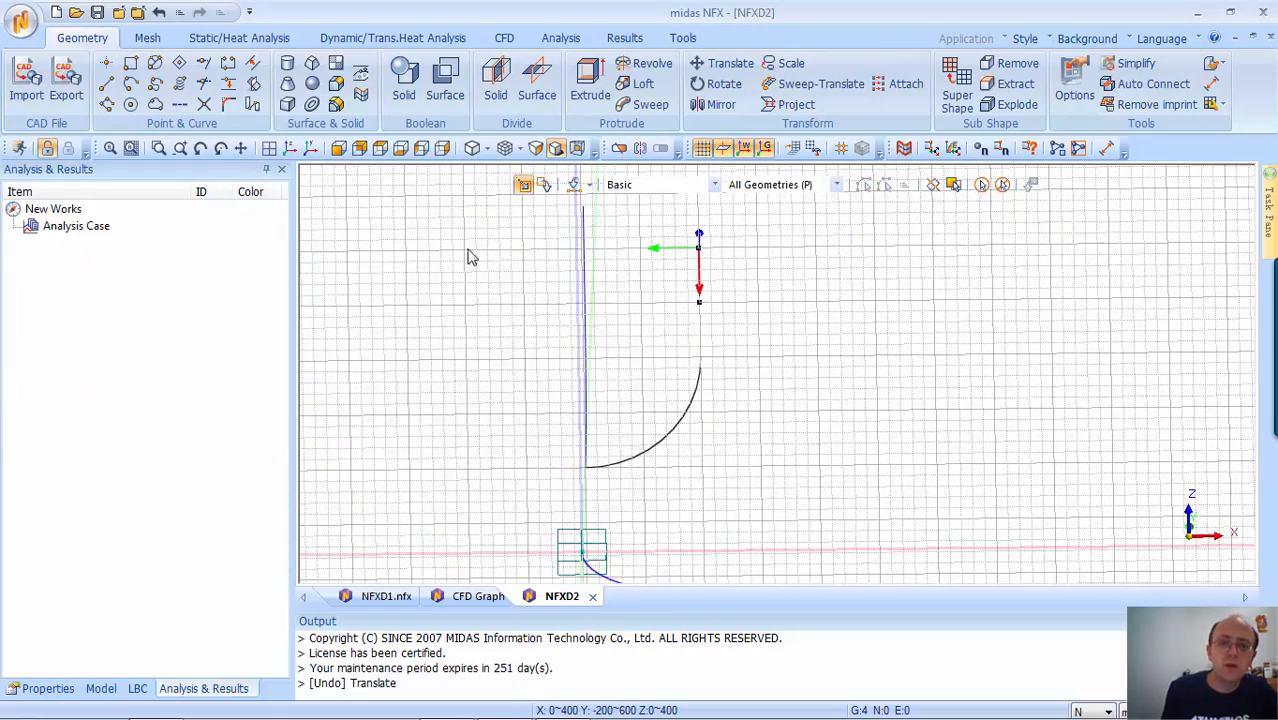
Draw a 3D line from the new arc's free end at 200, 400, 200 to the upper point at 200, 400, 400
middle_drag(729, 428, 672, 418)
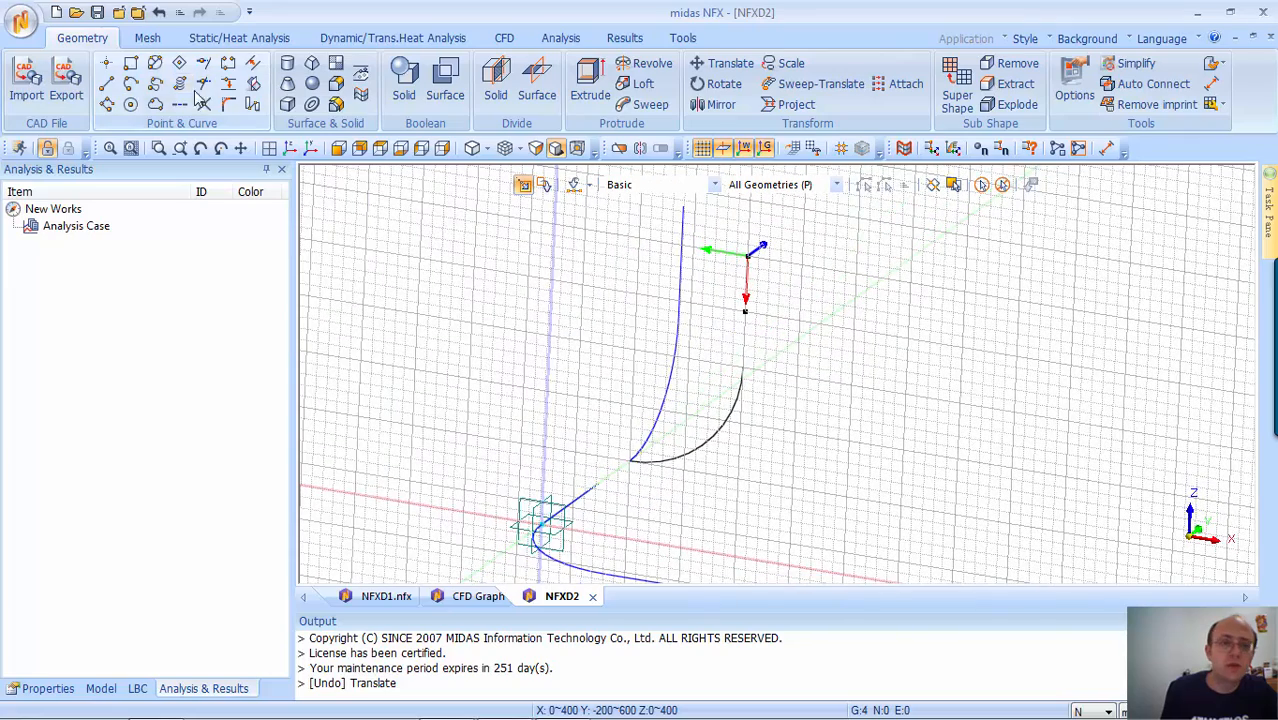
click(107, 83)
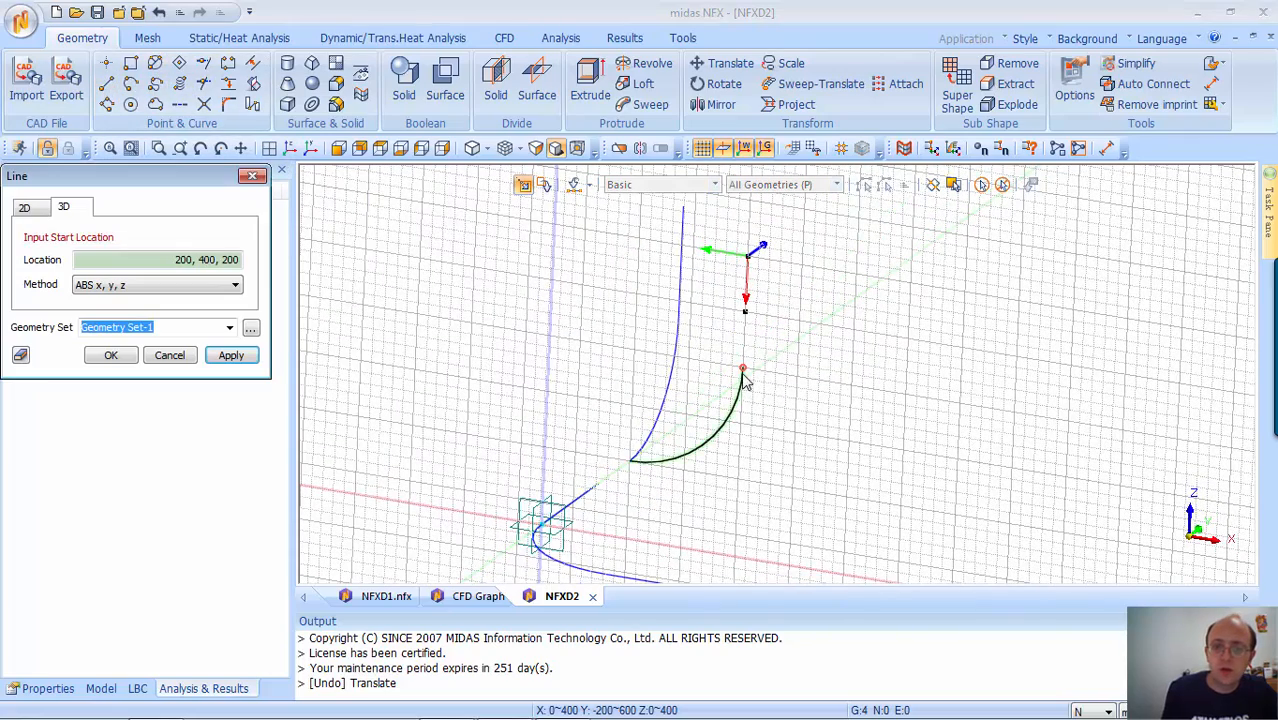
click(744, 379)
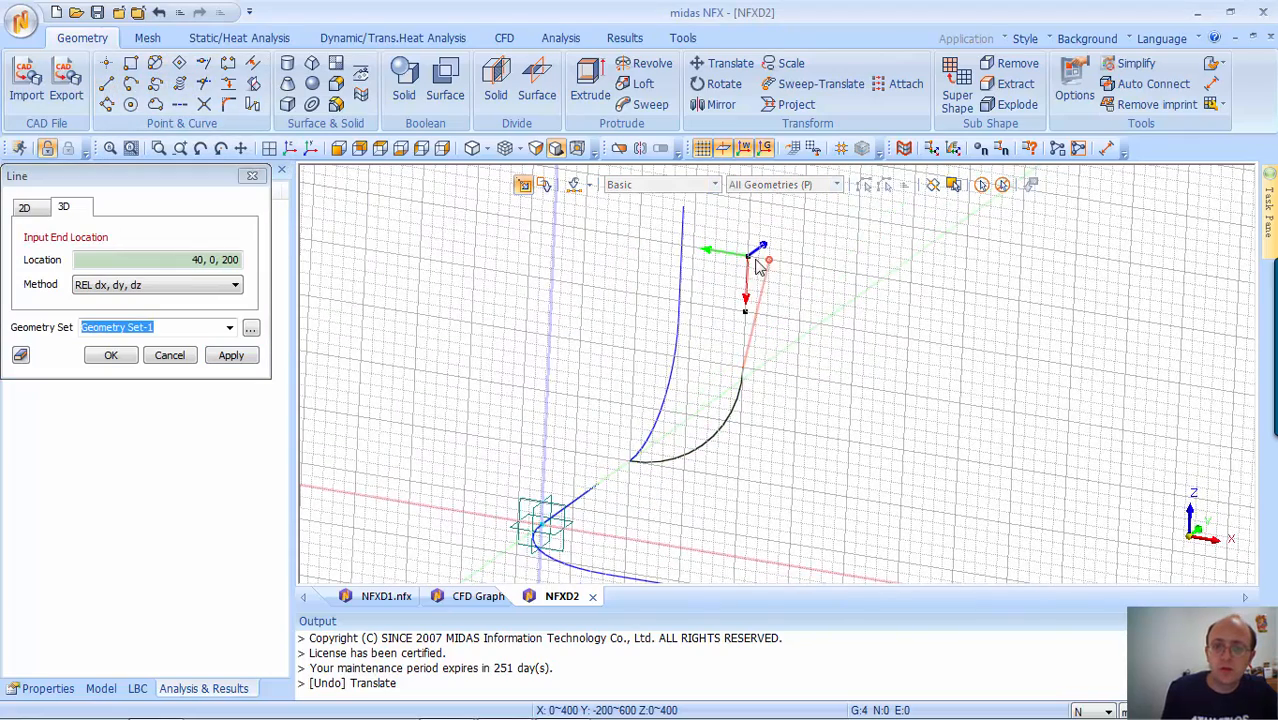
click(253, 178)
Join the new arc and vertical line into one wire with Make Wire at tolerance 0.0001 mm
middle_drag(522, 479, 602, 428)
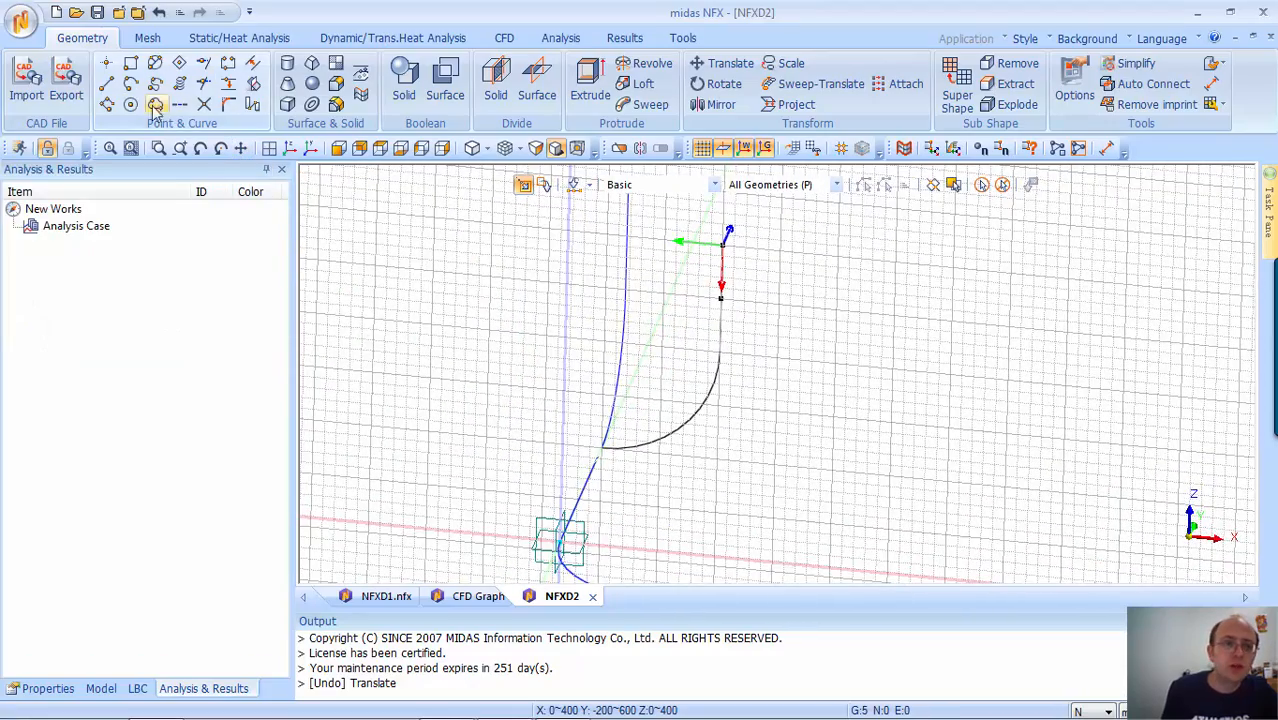
click(700, 400)
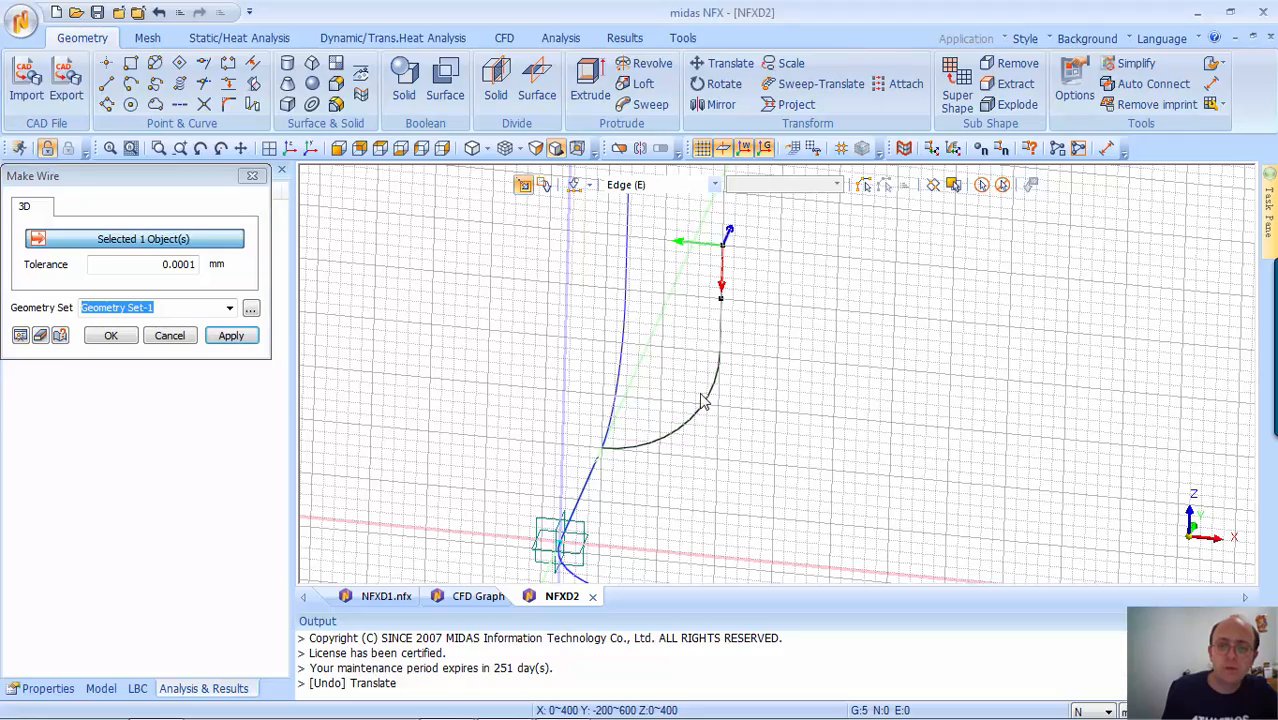
click(136, 339)
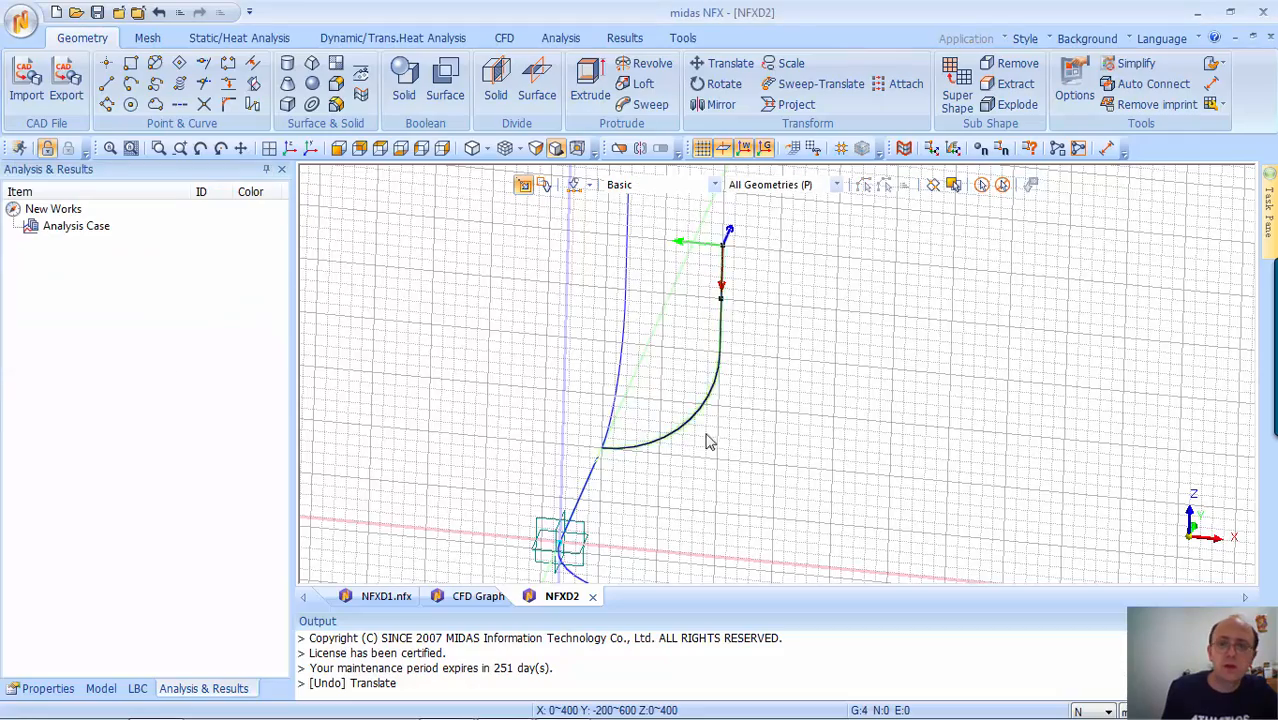
Move the work plane to the vertical YZ datum plane with its origin at the path's lower end, 400, -200, 0
middle_drag(707, 437, 639, 391)
scroll(619, 375, up, 2)
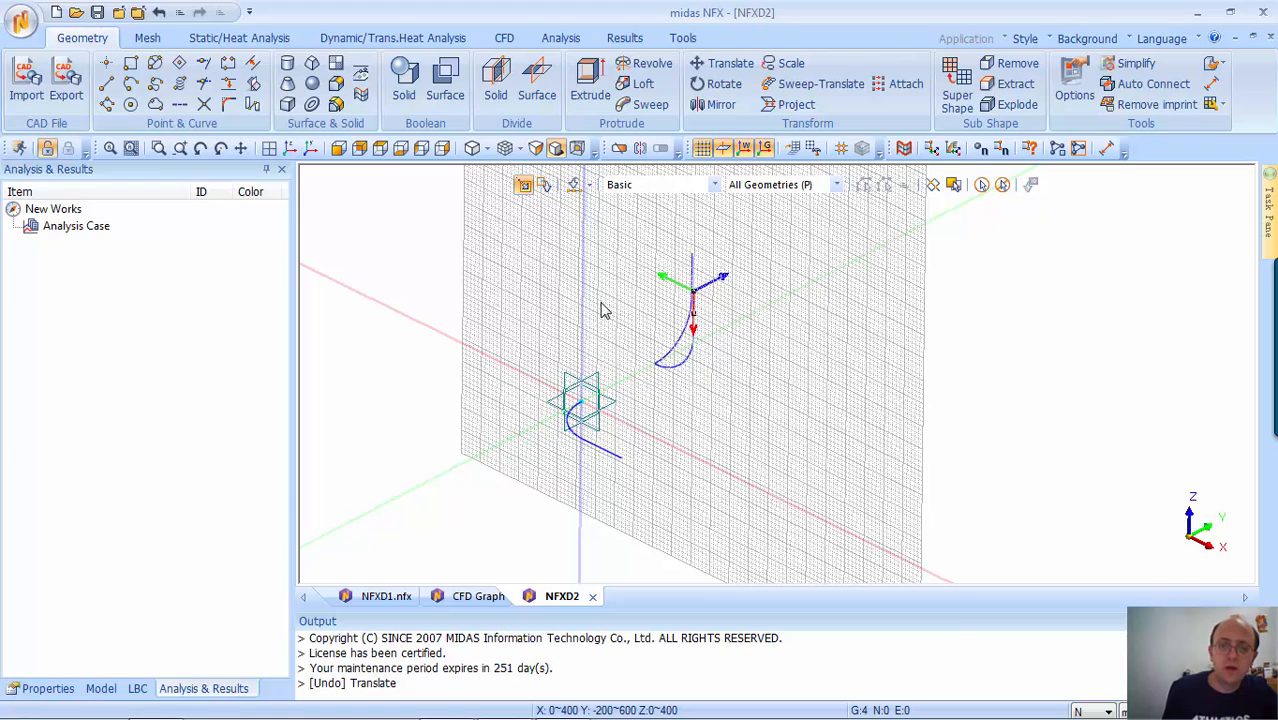
right_click(601, 310)
click(672, 435)
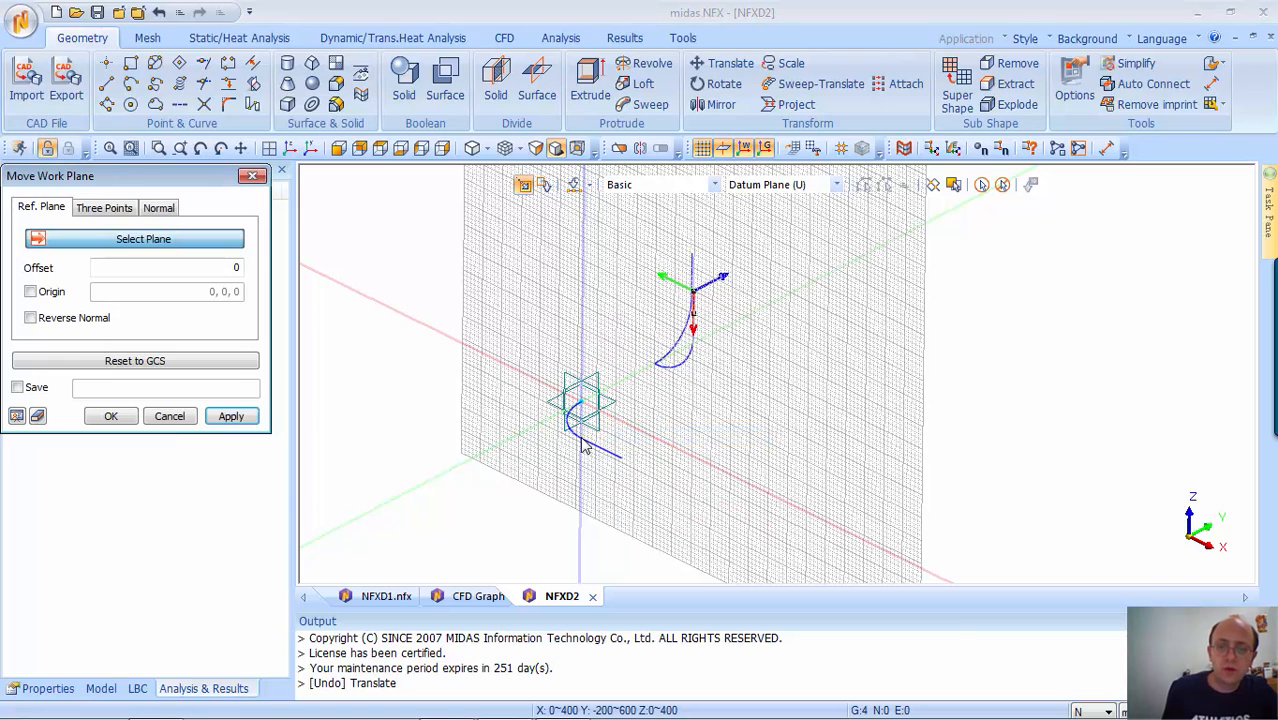
click(575, 430)
click(30, 292)
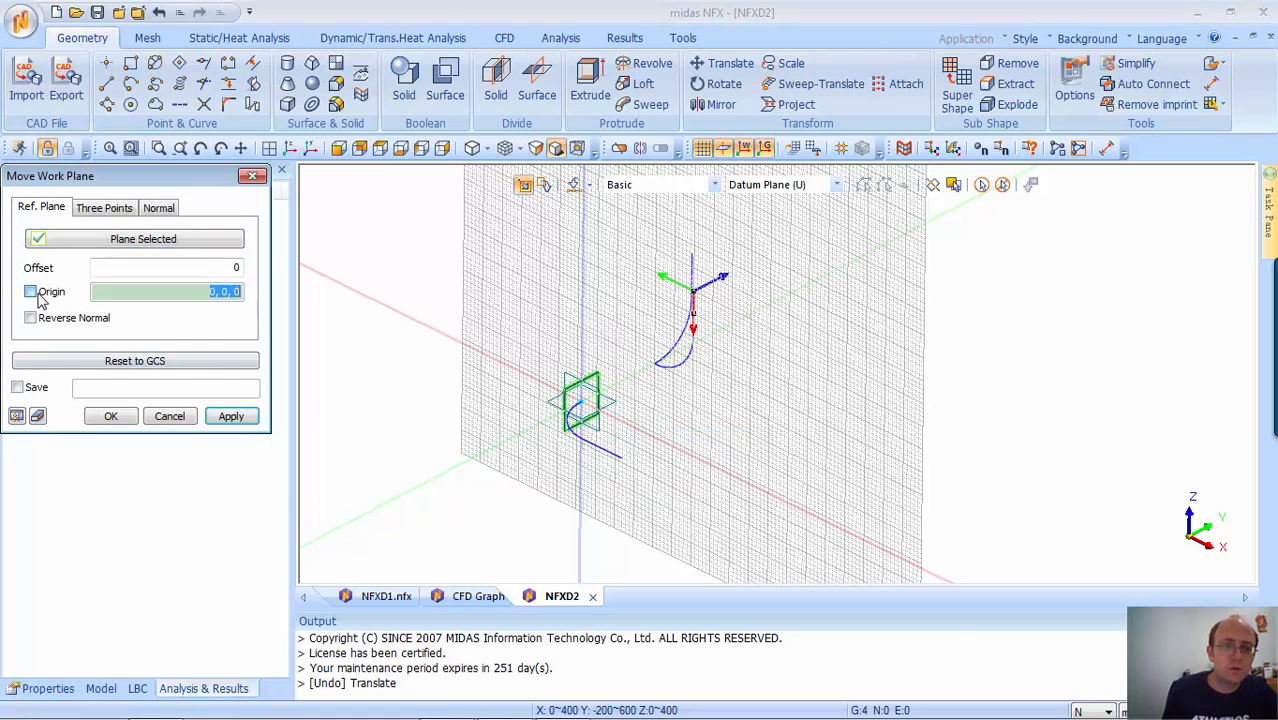
click(641, 474)
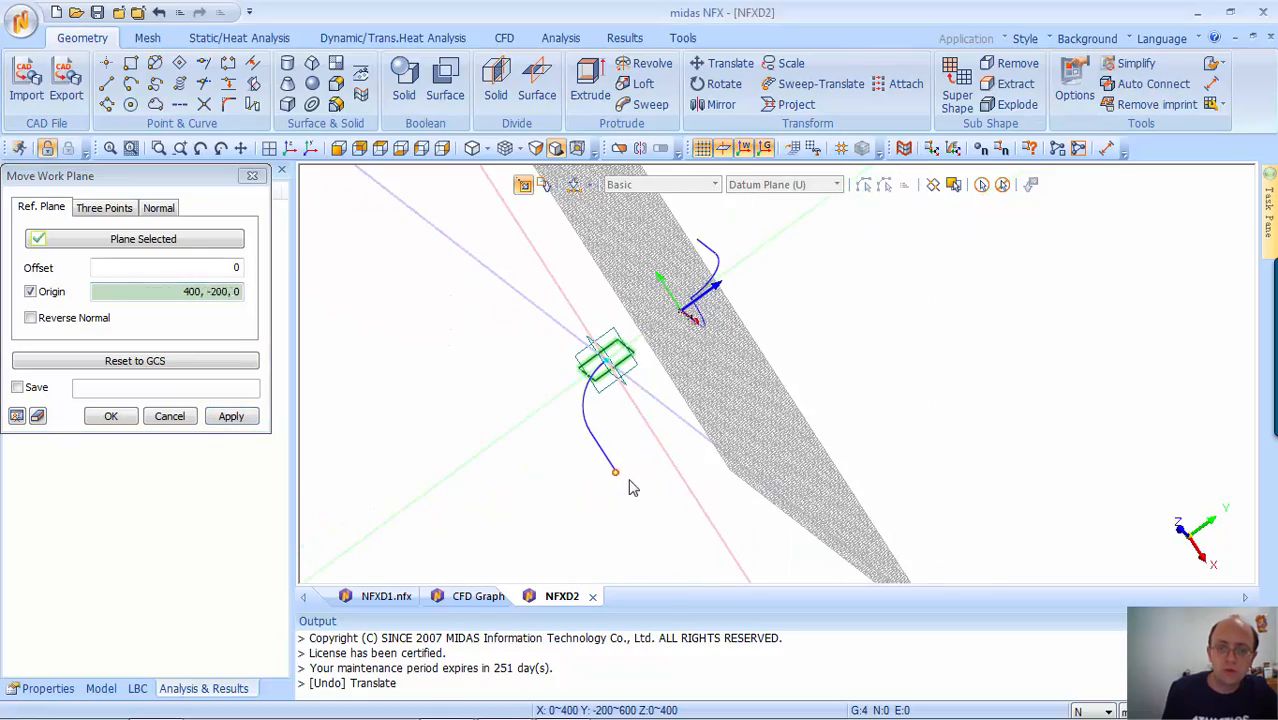
click(110, 416)
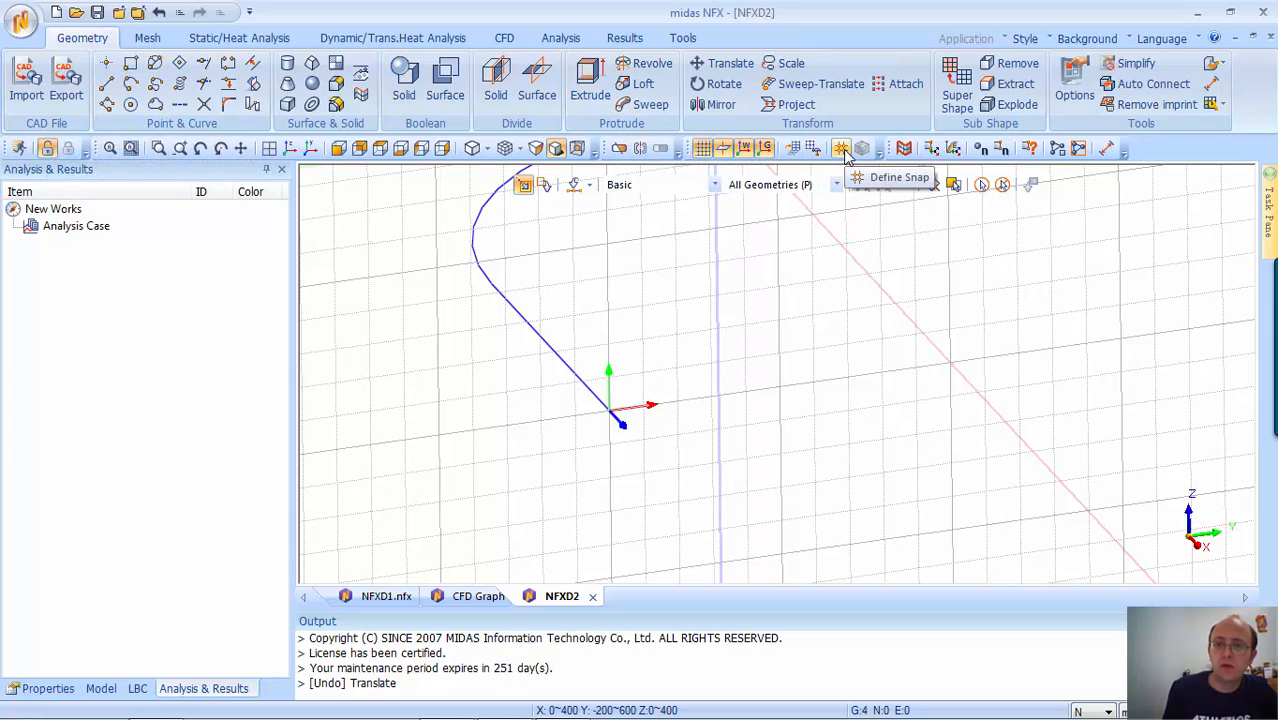
Halve the grid width of the work plane to get a finer grid
click(813, 149)
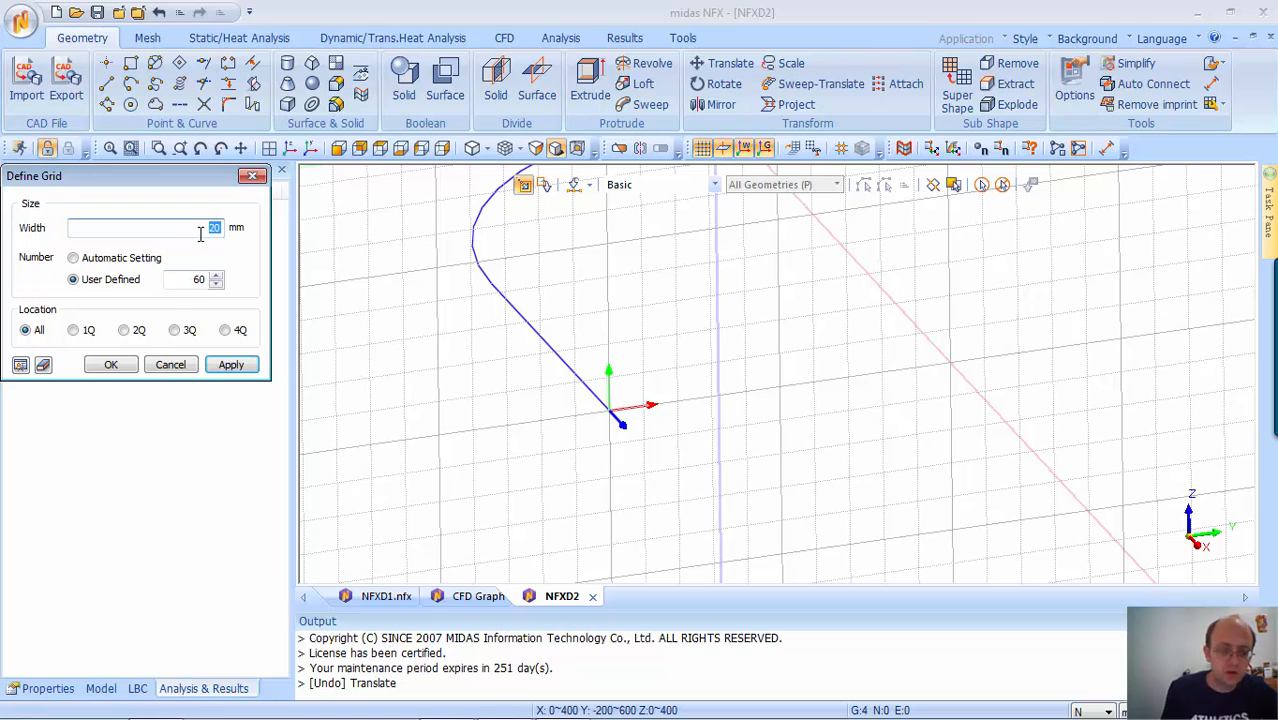
click(108, 366)
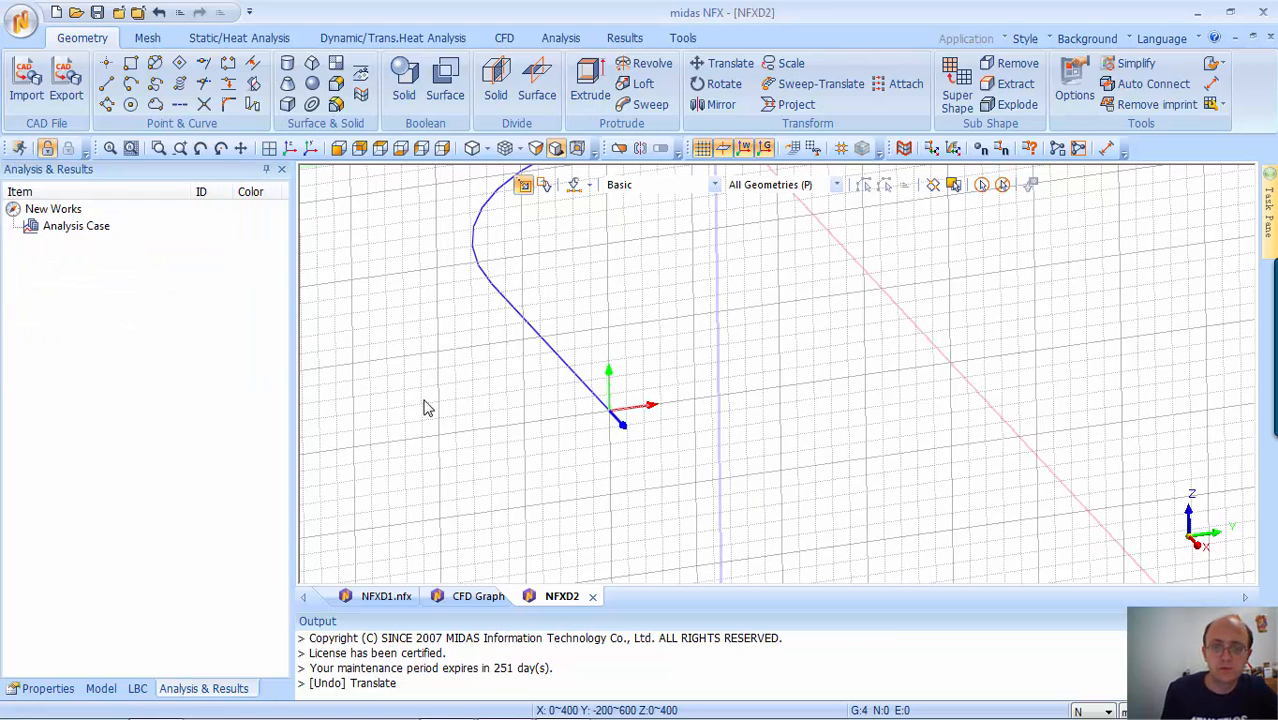
Draw two concentric circles without faces at the work plane origin, one of radius 50 and one a grid step smaller
click(130, 104)
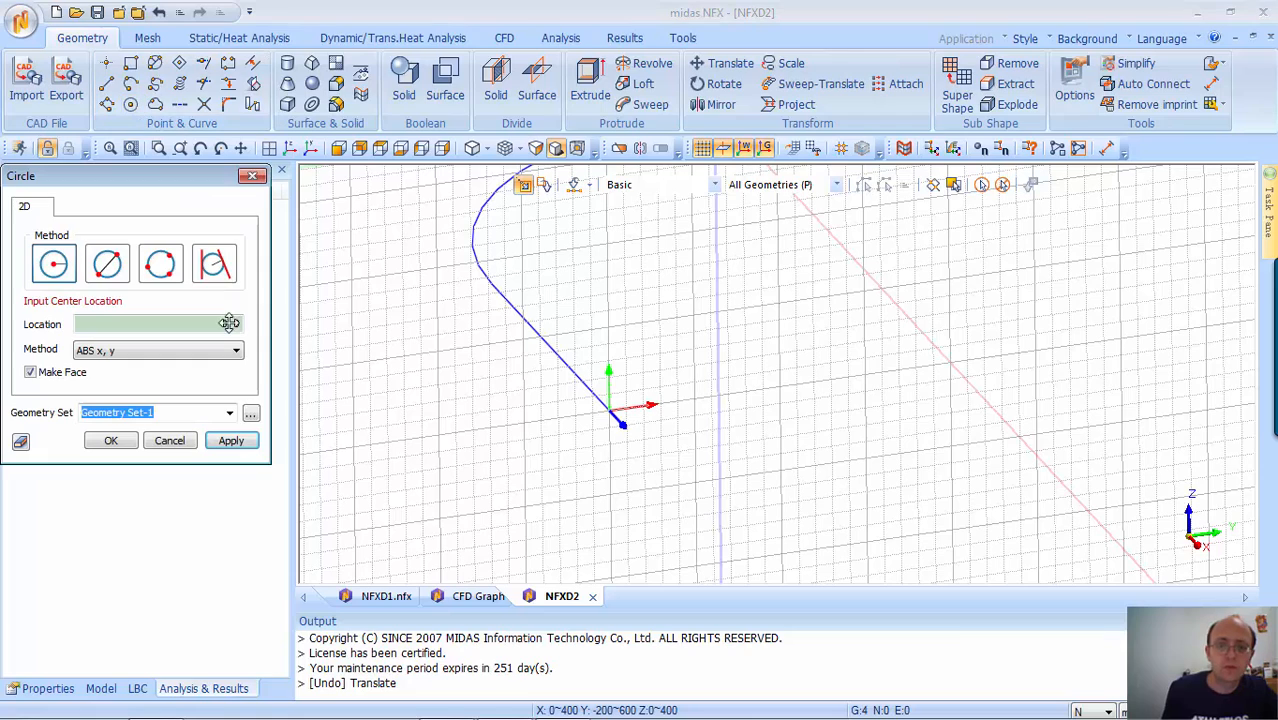
click(612, 413)
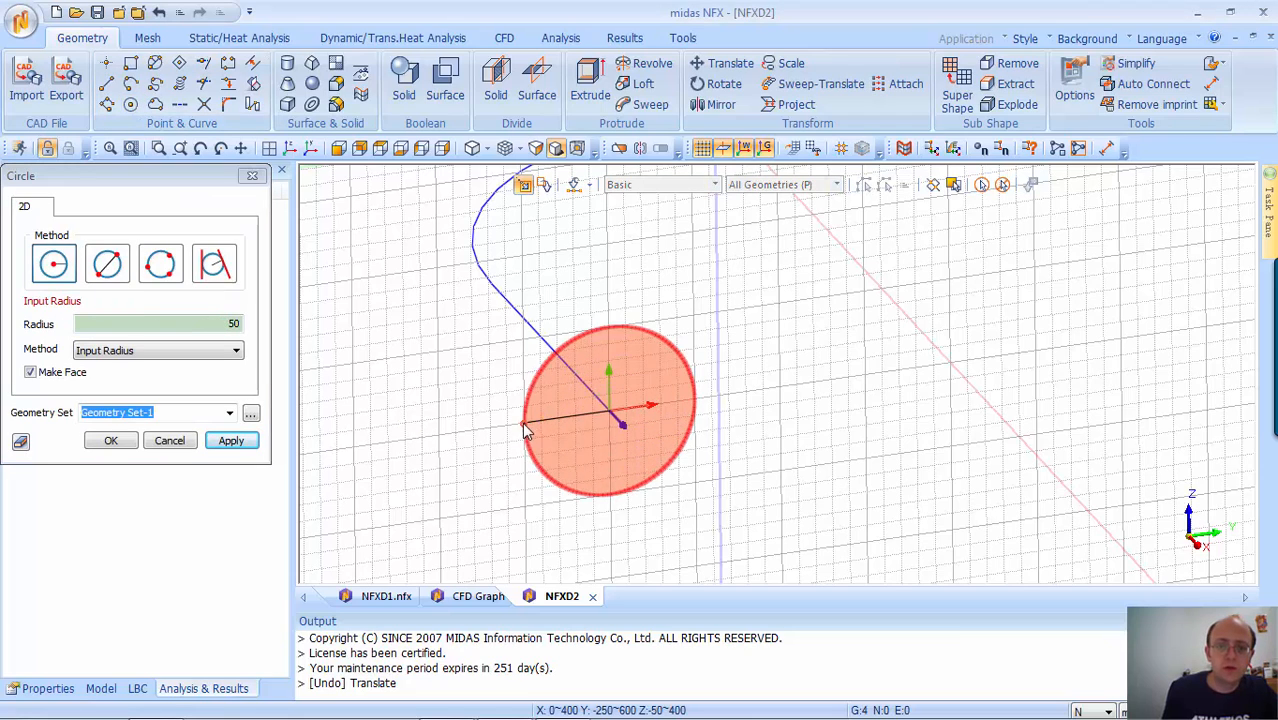
click(31, 371)
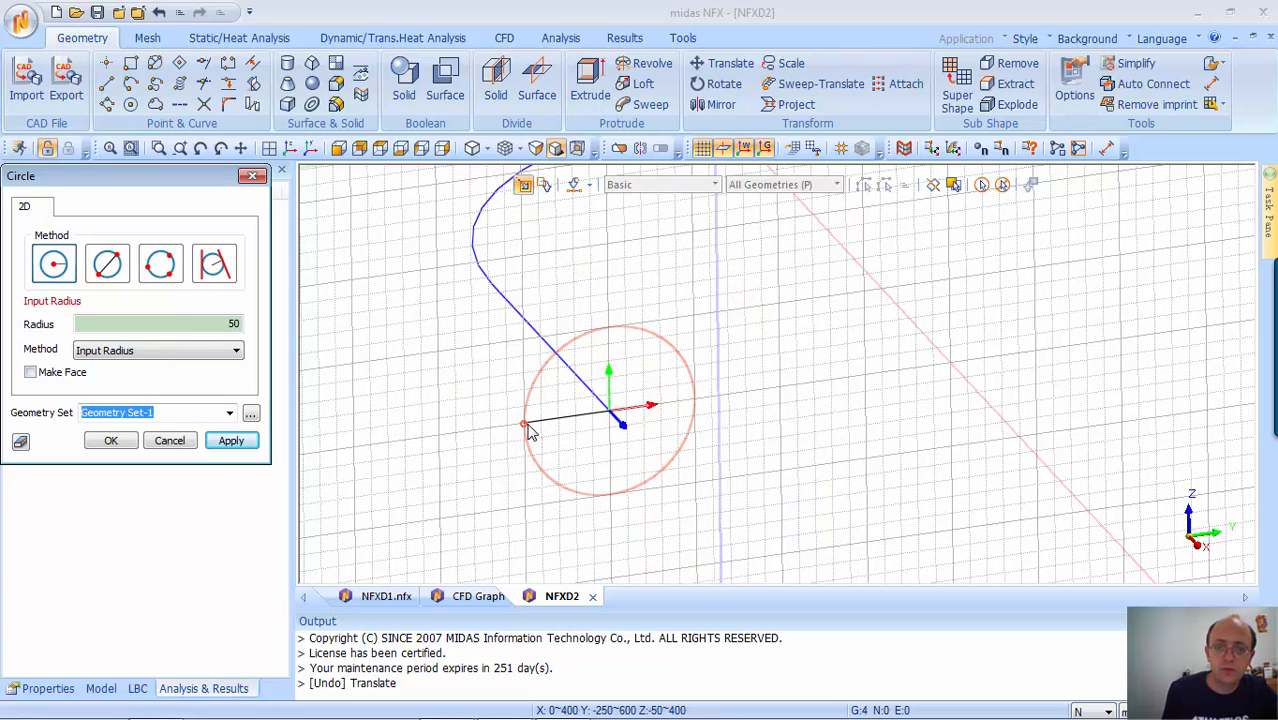
click(530, 428)
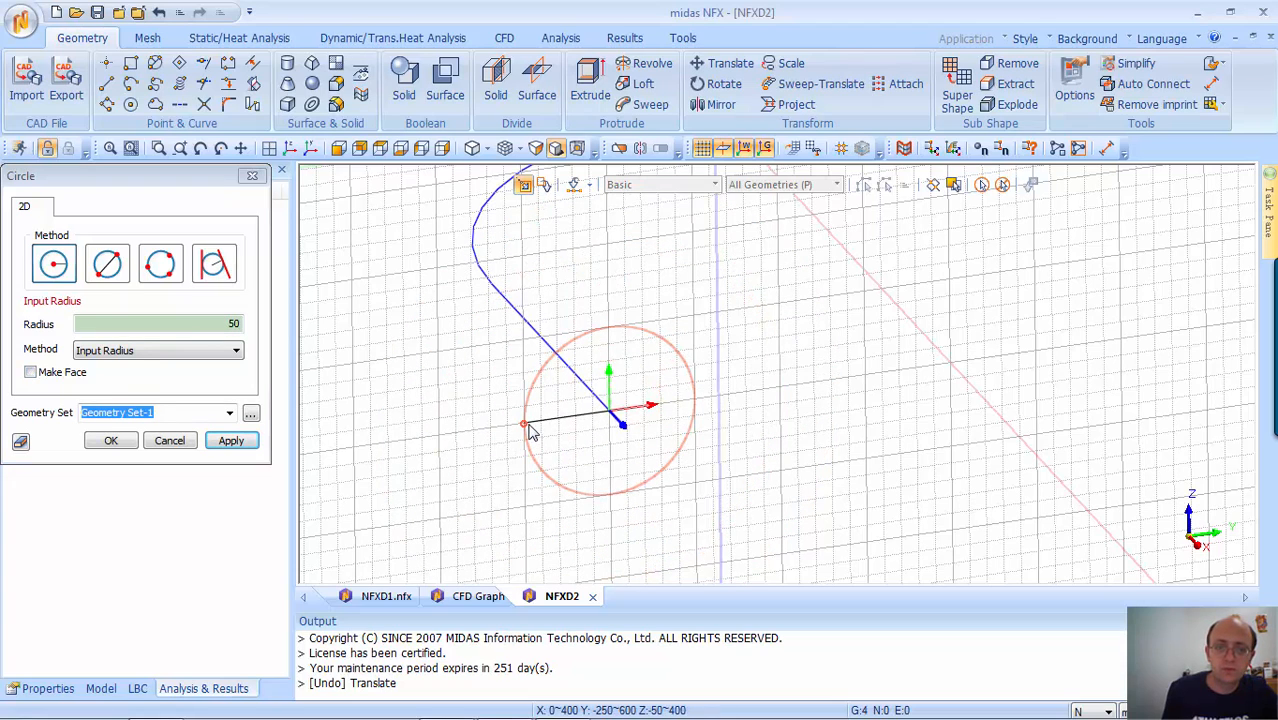
click(609, 413)
click(541, 423)
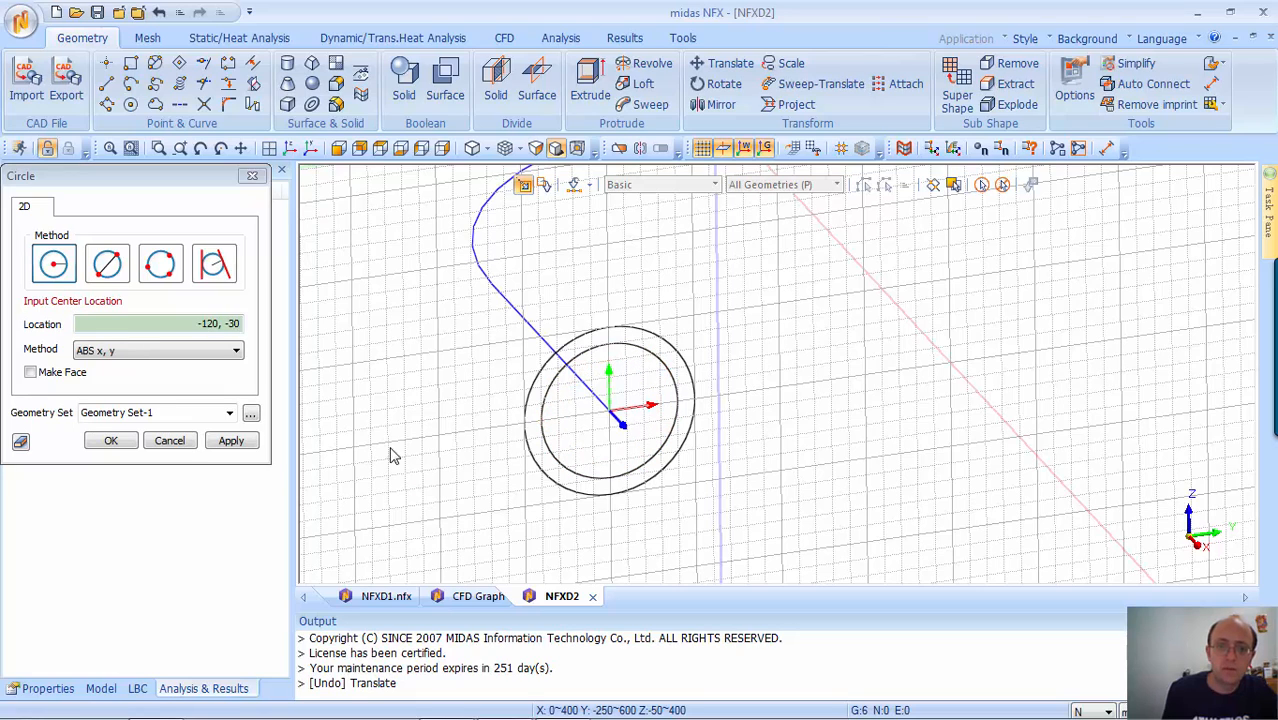
Make a ring-shaped face from the two concentric circles at the main path's lower end, with tolerance 0.0001 mm
click(252, 177)
click(334, 66)
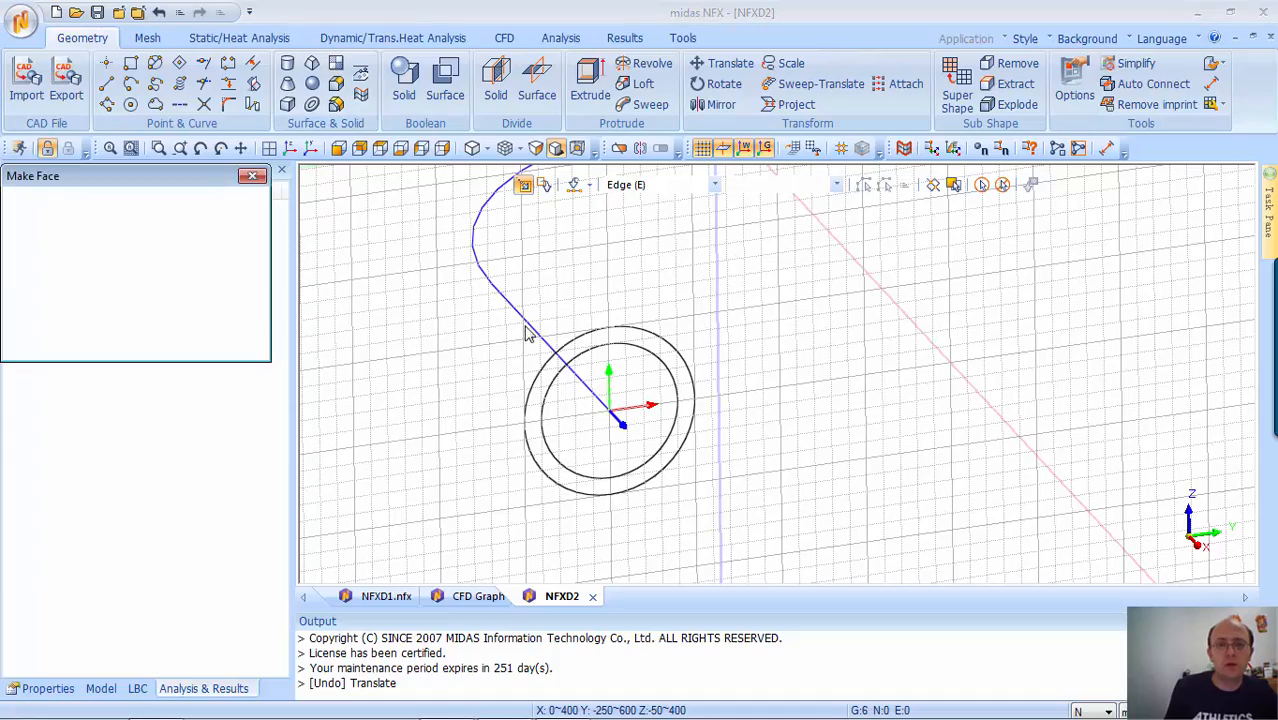
click(566, 345)
click(562, 363)
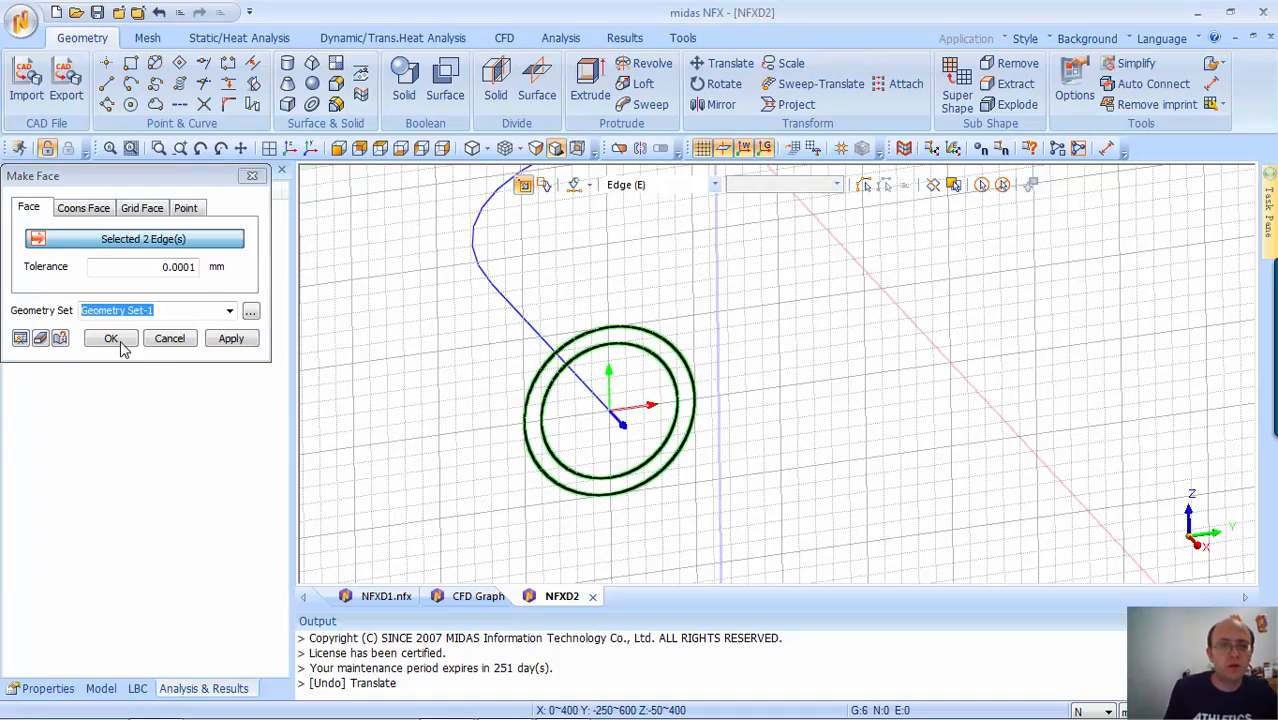
click(111, 338)
Sweep the ring face along the bent main path wire as a solid with the Ortho option on, previewing it before applying
scroll(500, 388, down, 4)
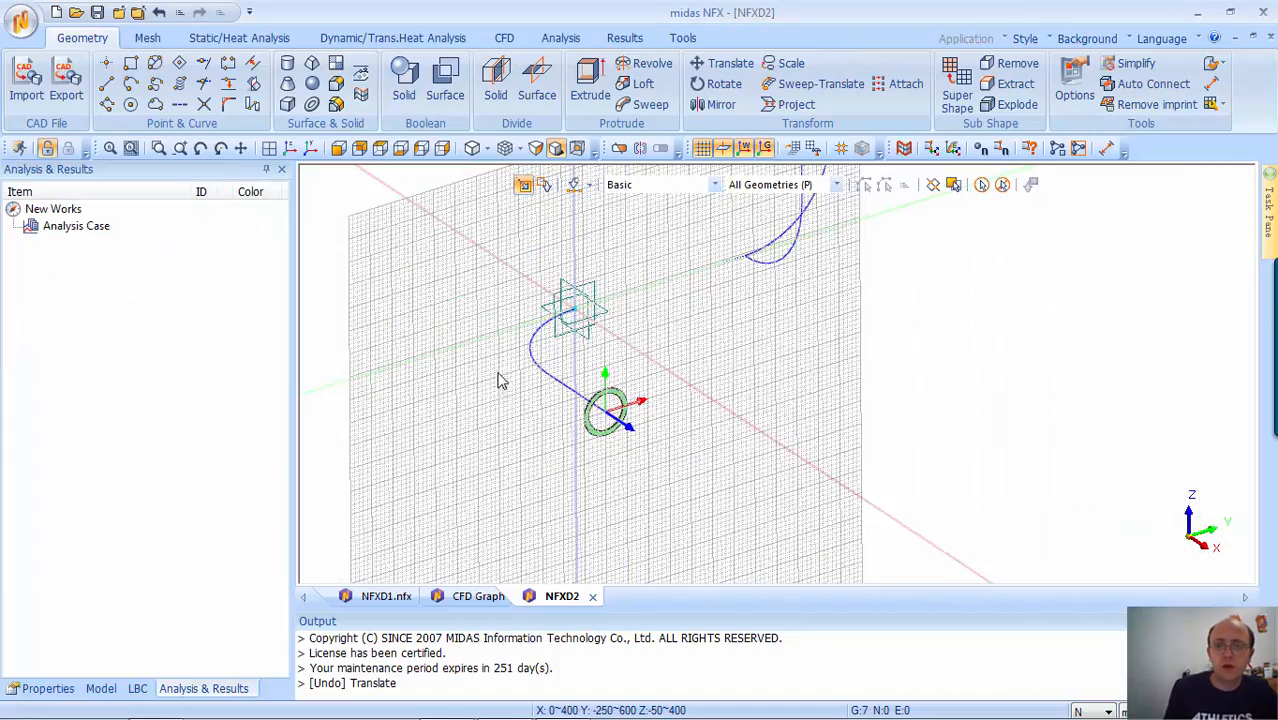
scroll(620, 315, down, 4)
middle_drag(745, 317, 600, 234)
click(650, 104)
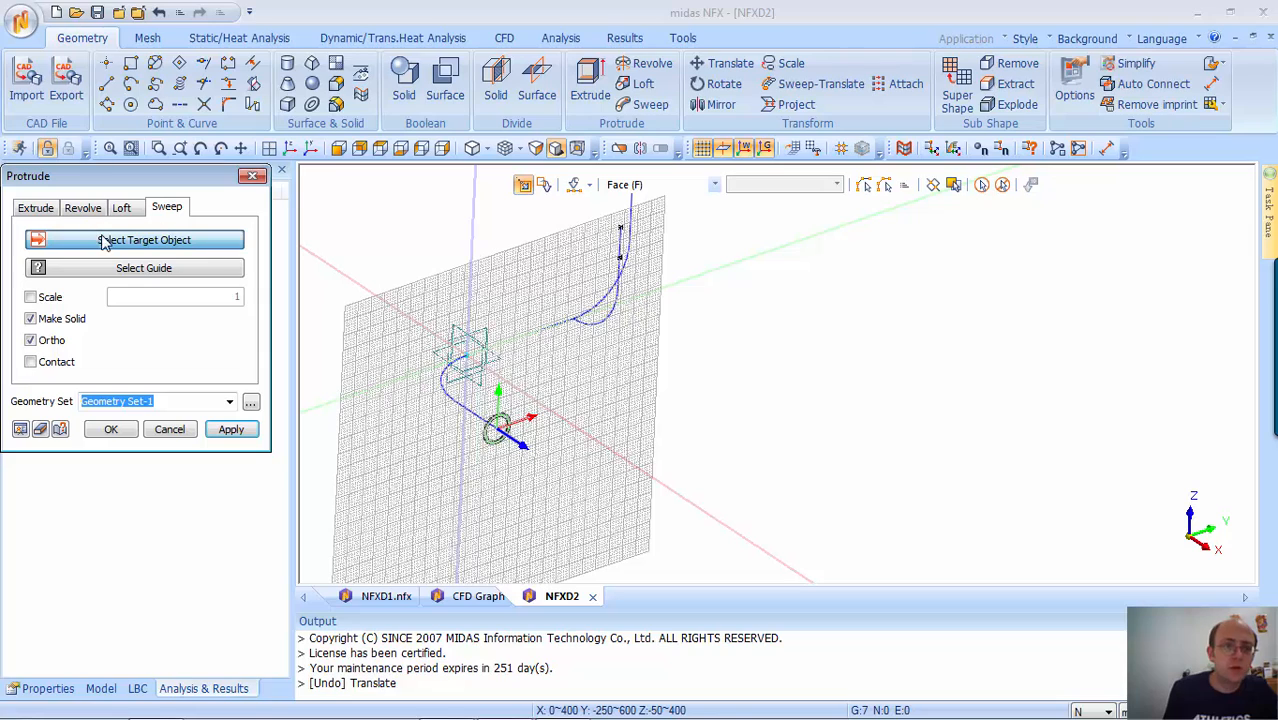
click(486, 440)
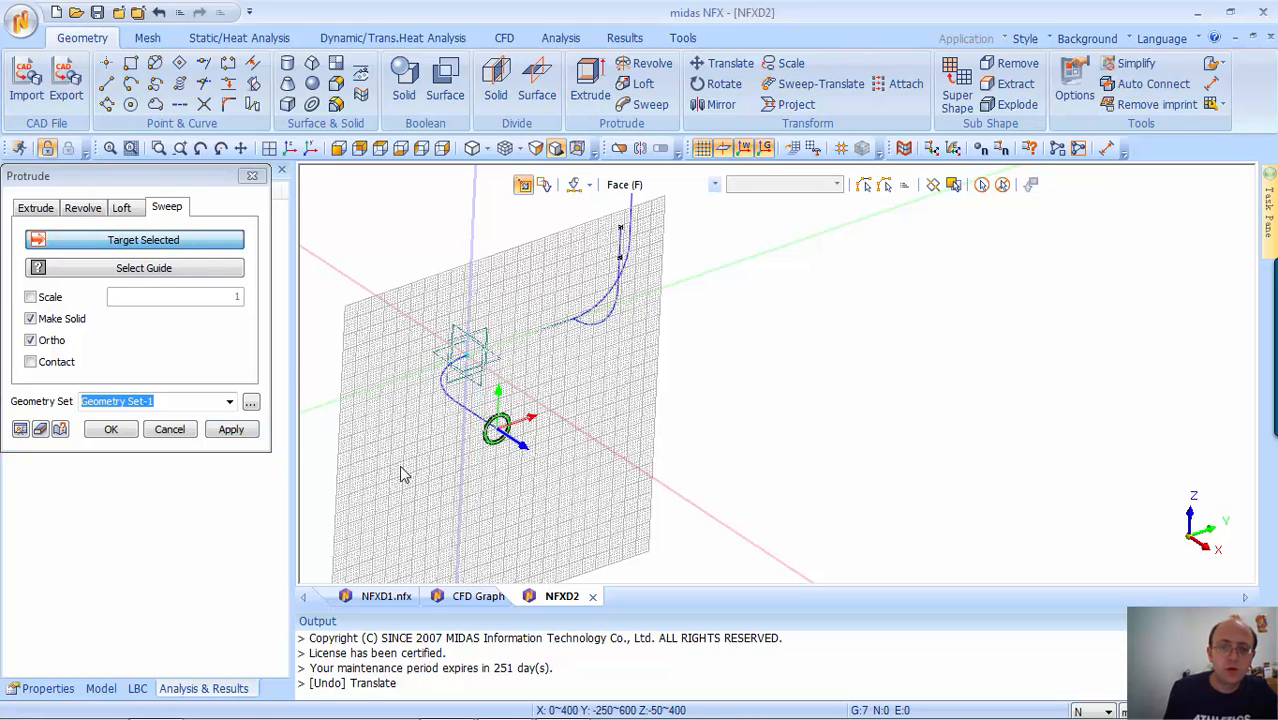
click(148, 271)
click(437, 406)
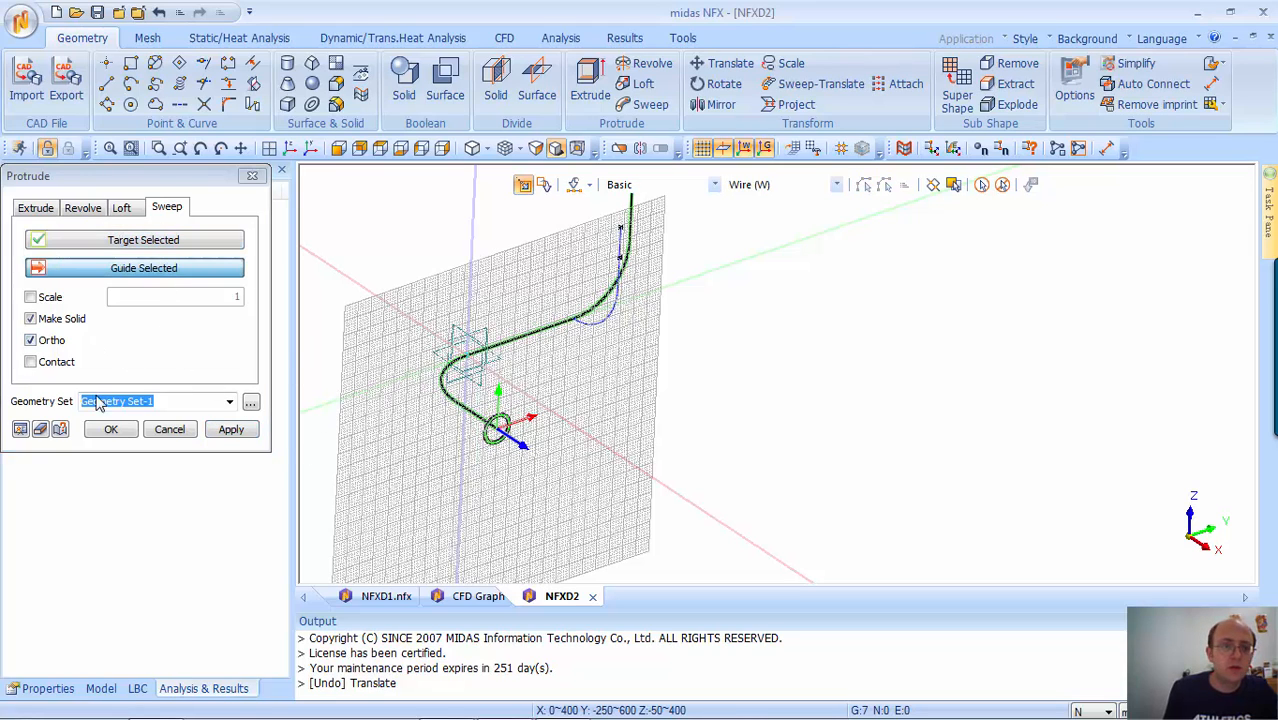
click(22, 430)
middle_drag(668, 412, 455, 428)
click(231, 430)
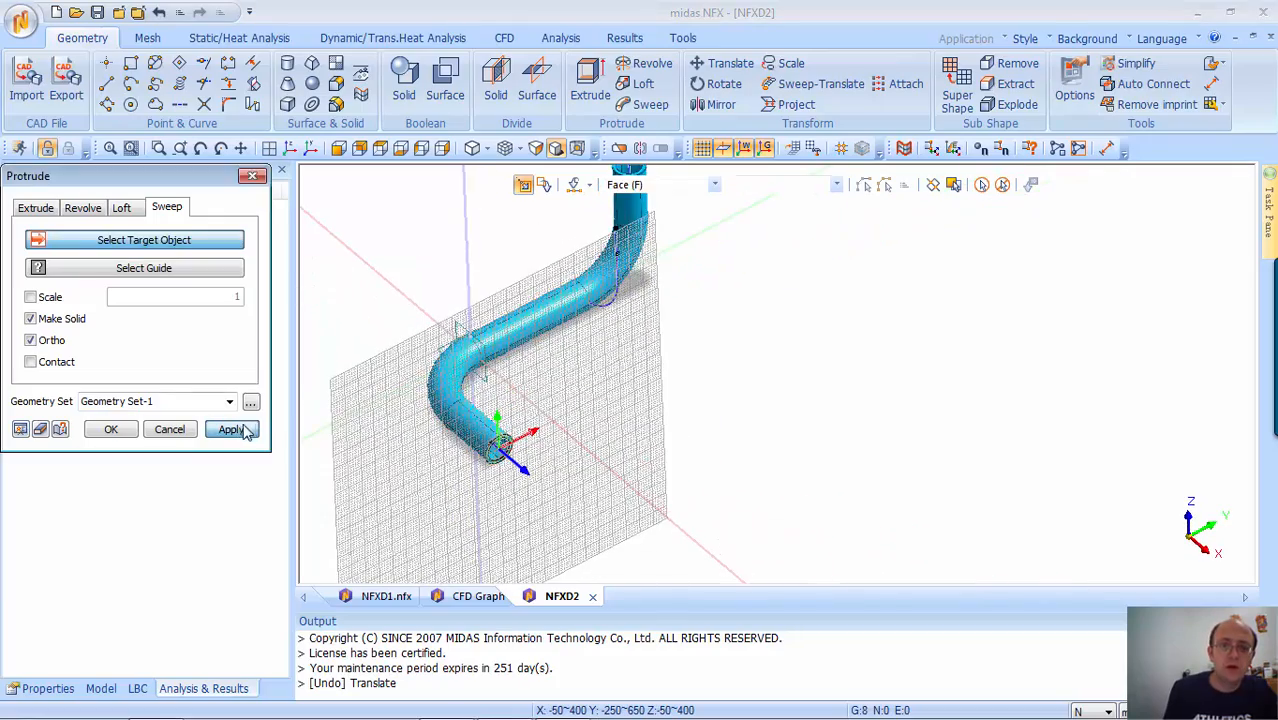
middle_drag(707, 385, 687, 519)
scroll(576, 343, up, 3)
middle_drag(576, 343, 574, 465)
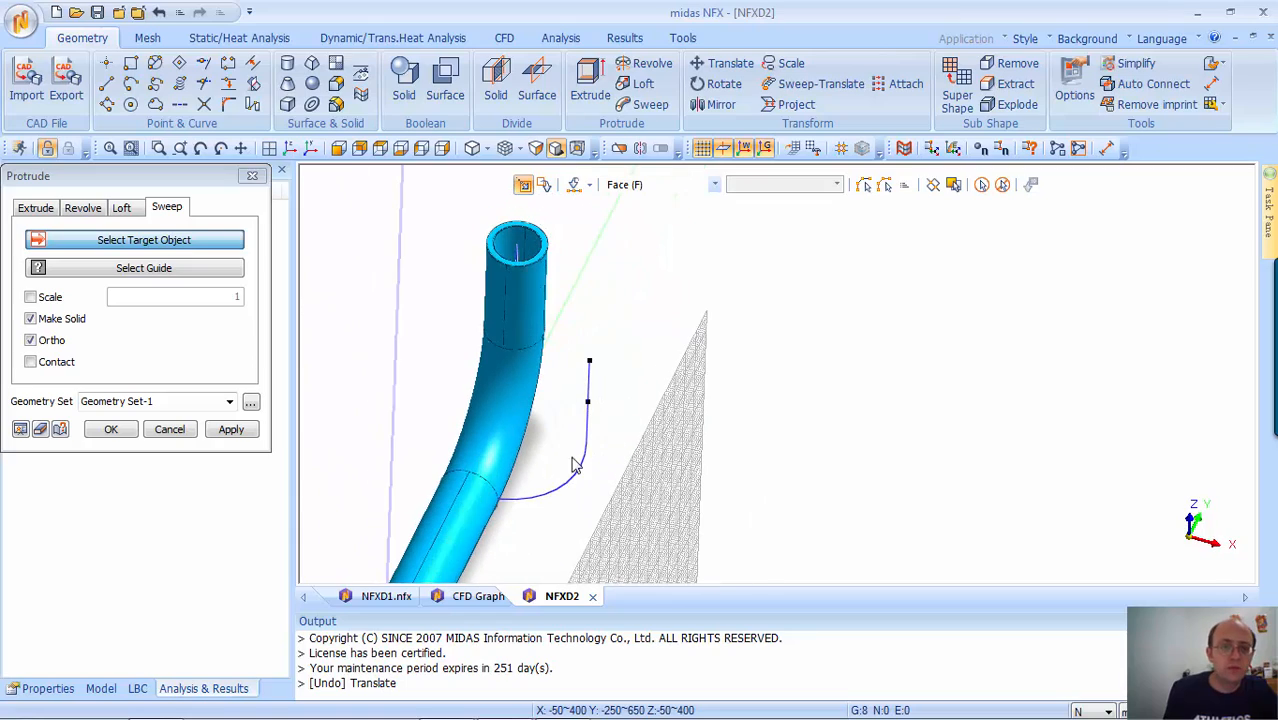
click(252, 176)
Move the work plane to the horizontal XY datum plane with its origin at the branch wire's upper end, 200, 400, 400
middle_drag(560, 290, 595, 344)
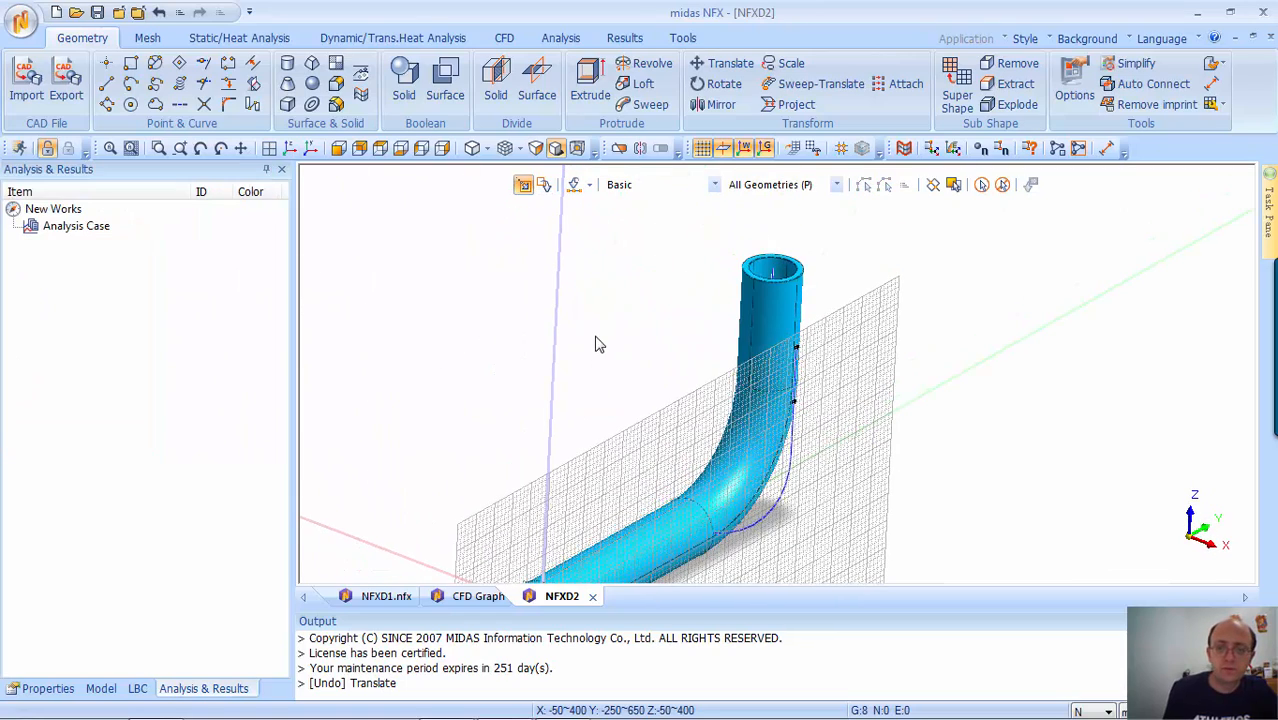
right_click(595, 344)
click(670, 465)
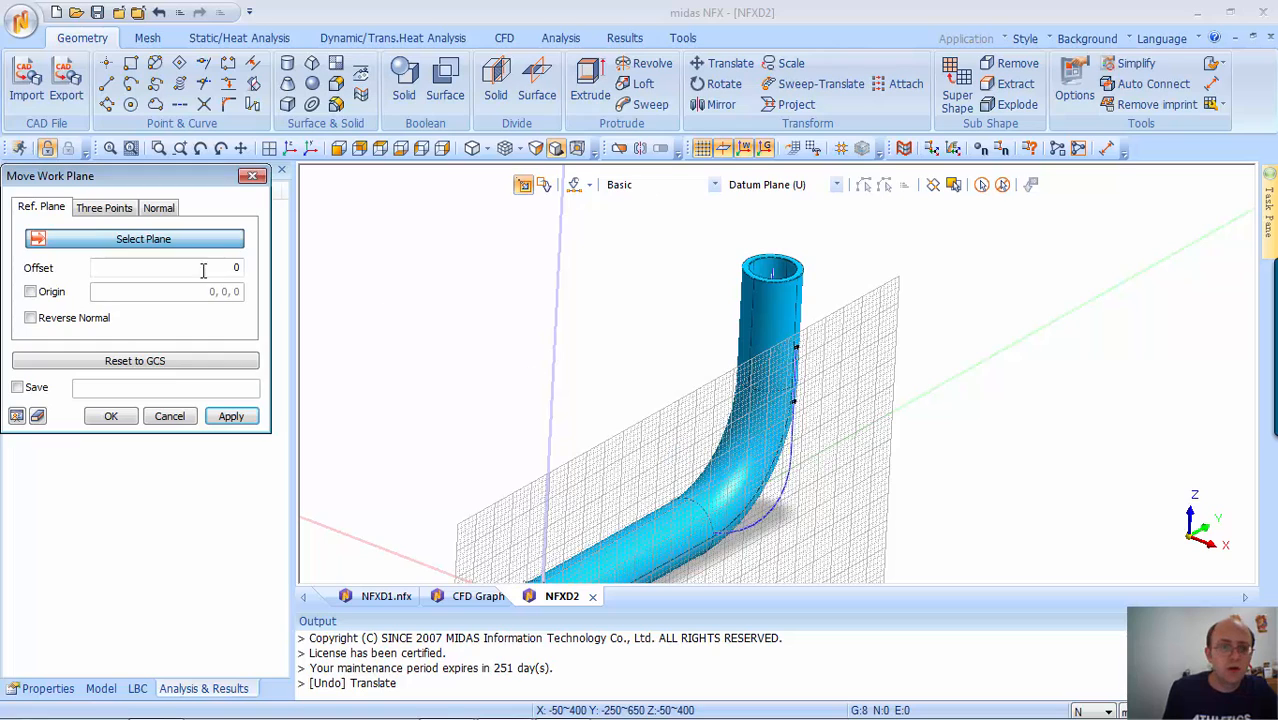
middle_drag(632, 353, 714, 393)
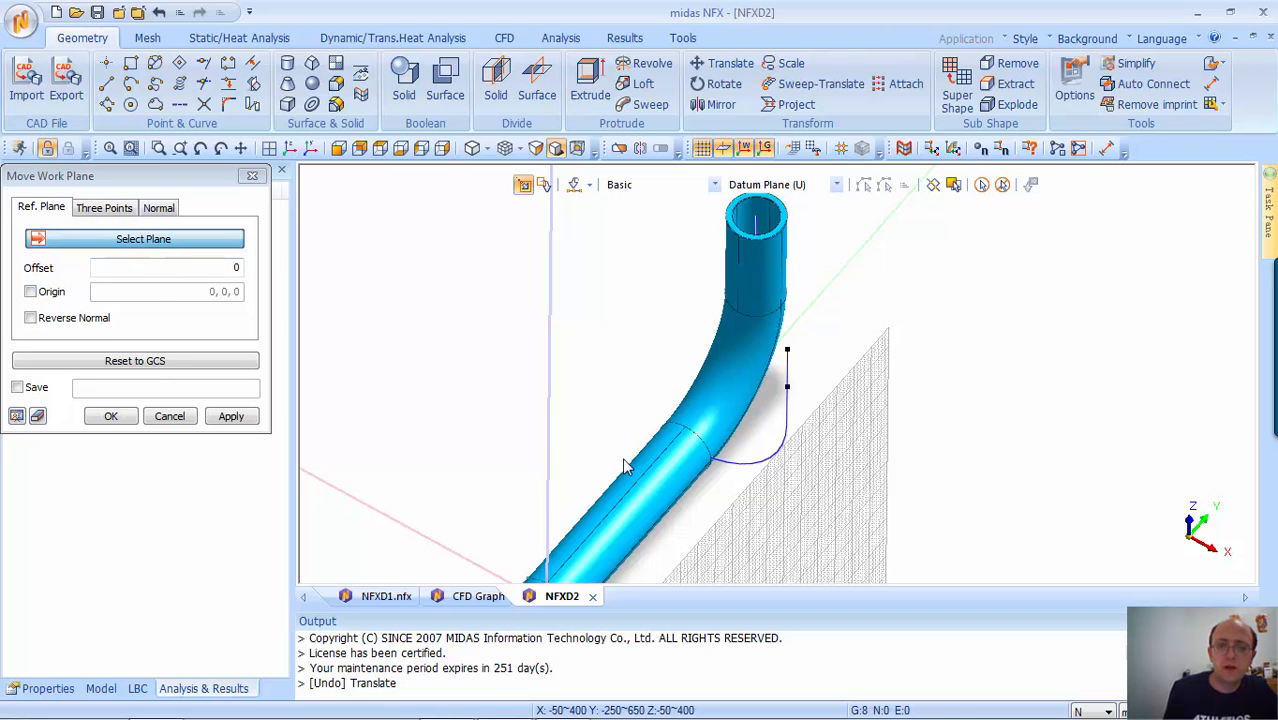
middle_drag(627, 466, 720, 284)
scroll(722, 290, down, 2)
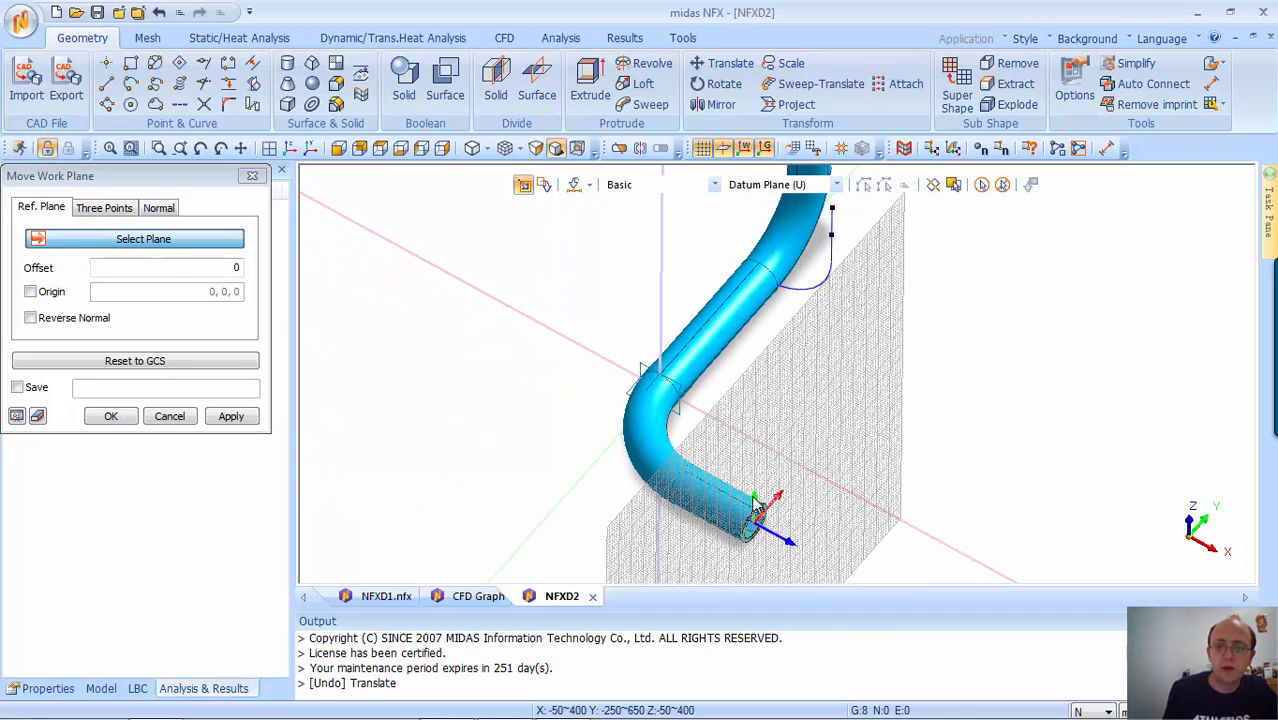
click(674, 410)
click(31, 291)
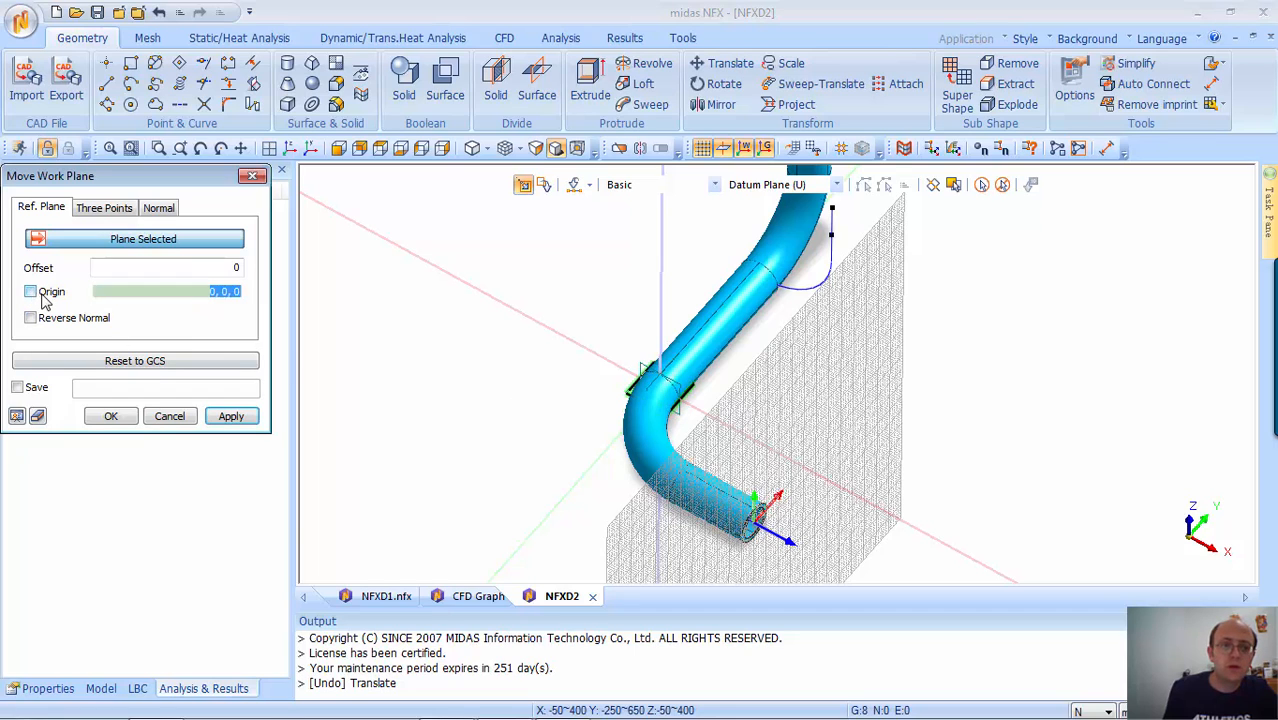
click(831, 216)
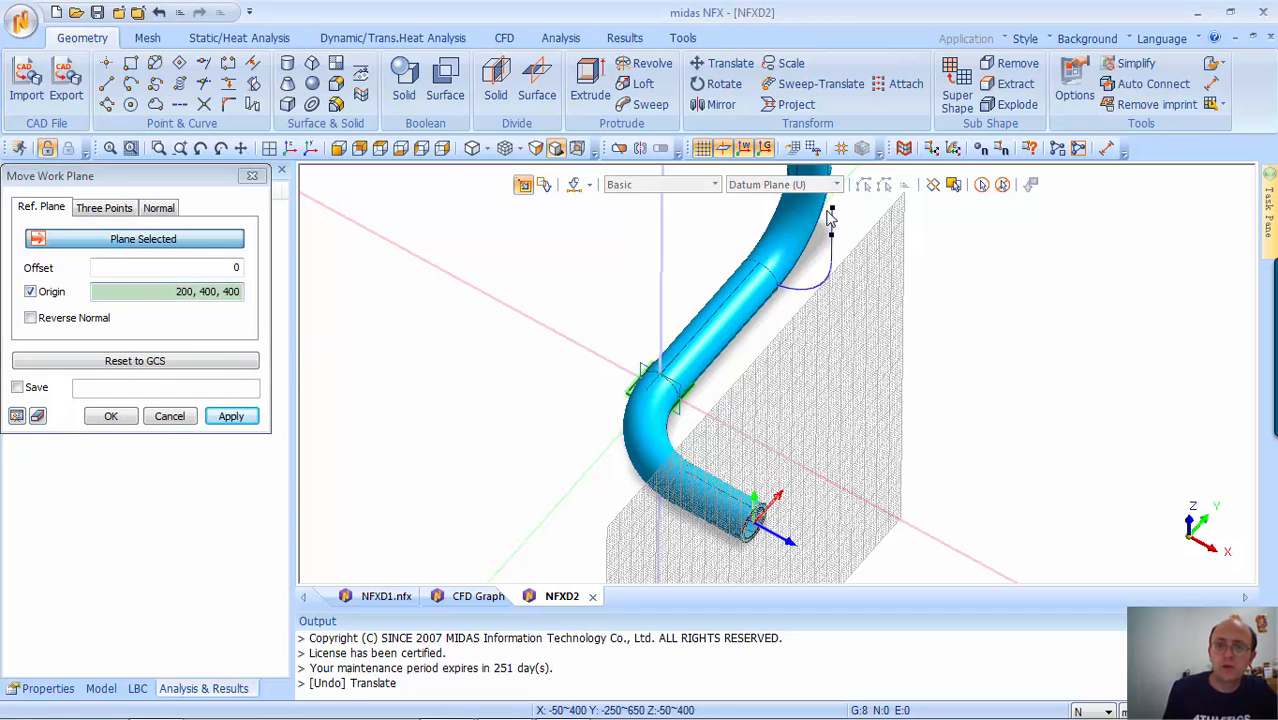
click(112, 416)
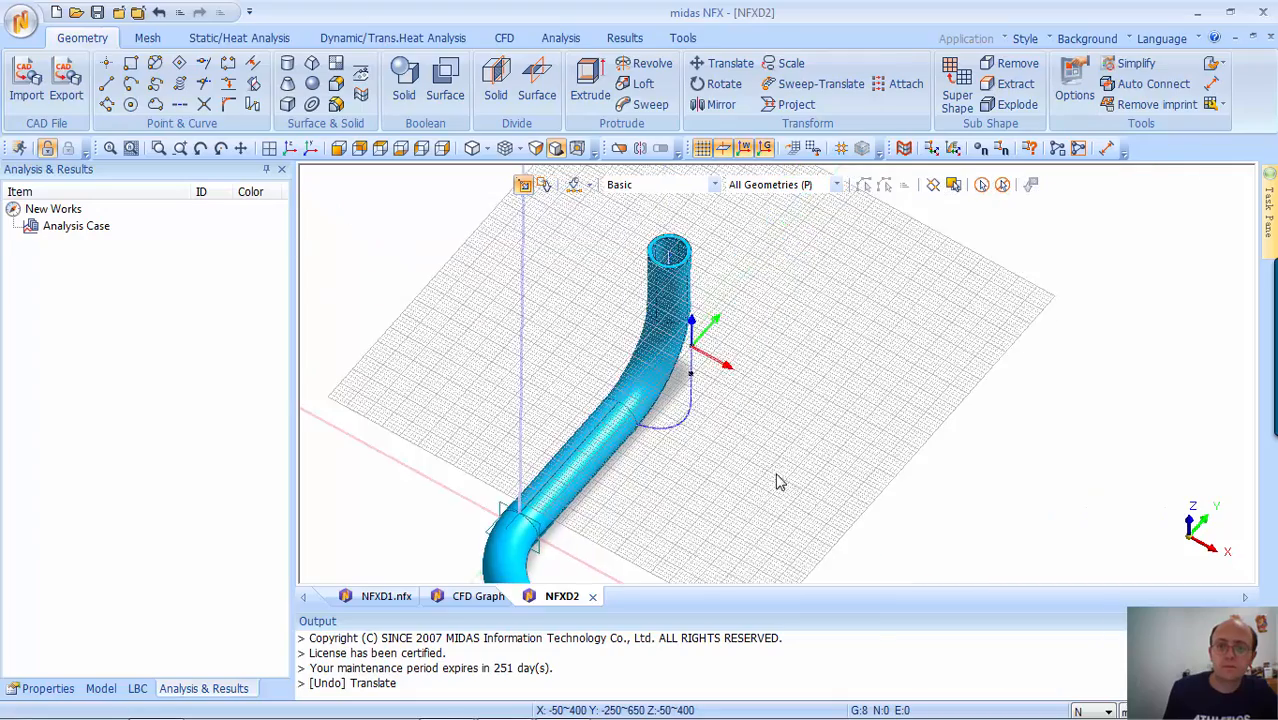
Draw two concentric circles without faces at the work plane origin on the branch wire's end, the inner one a grid step smaller
scroll(785, 352, up, 5)
scroll(650, 260, up, 2)
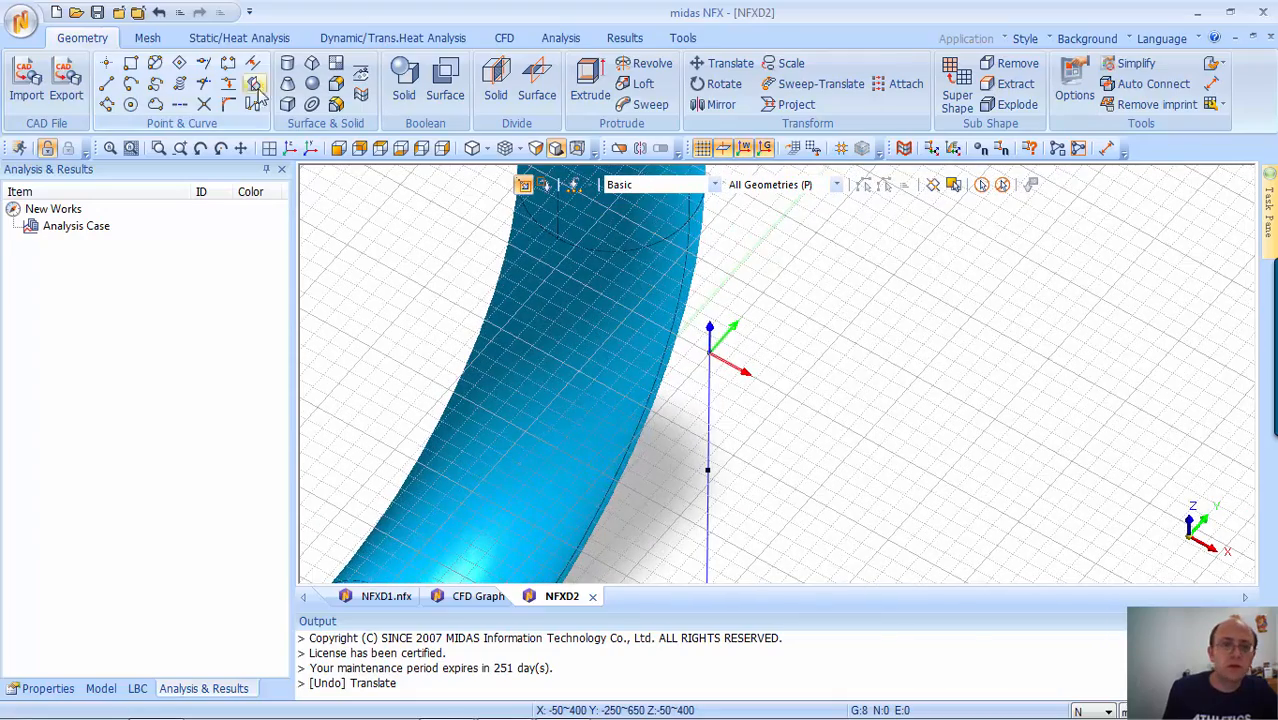
click(130, 104)
click(150, 148)
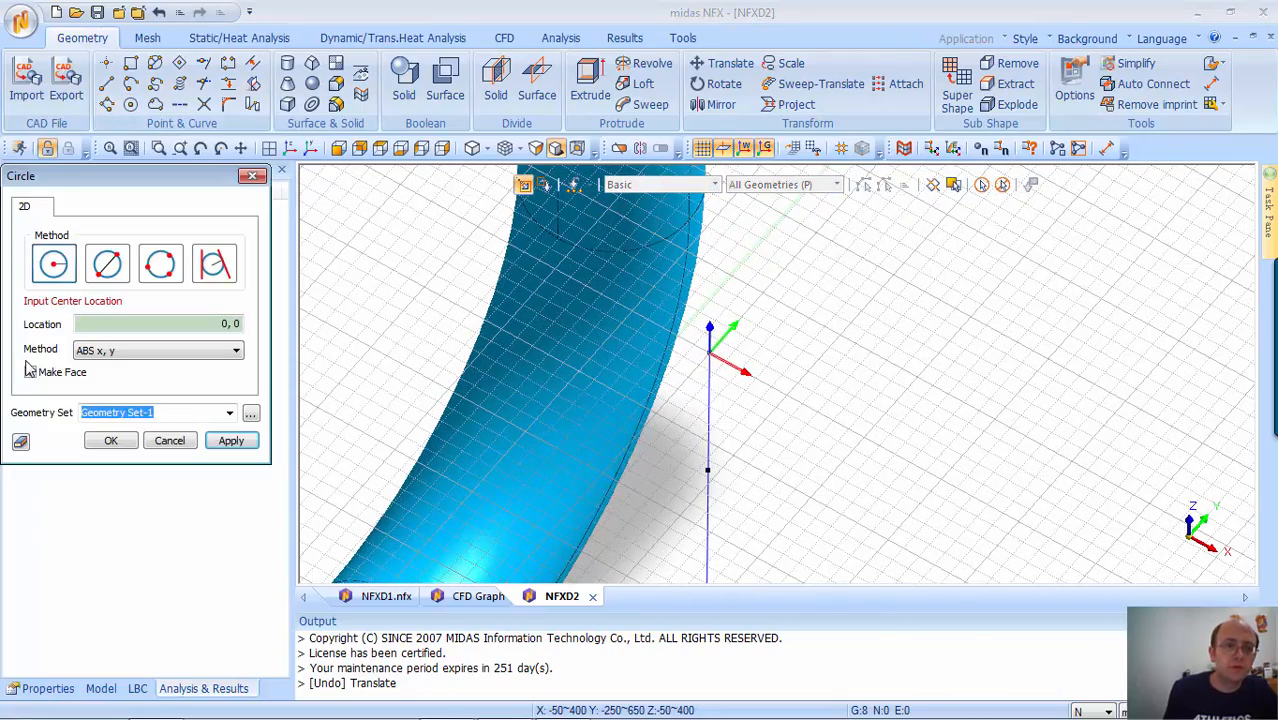
click(710, 356)
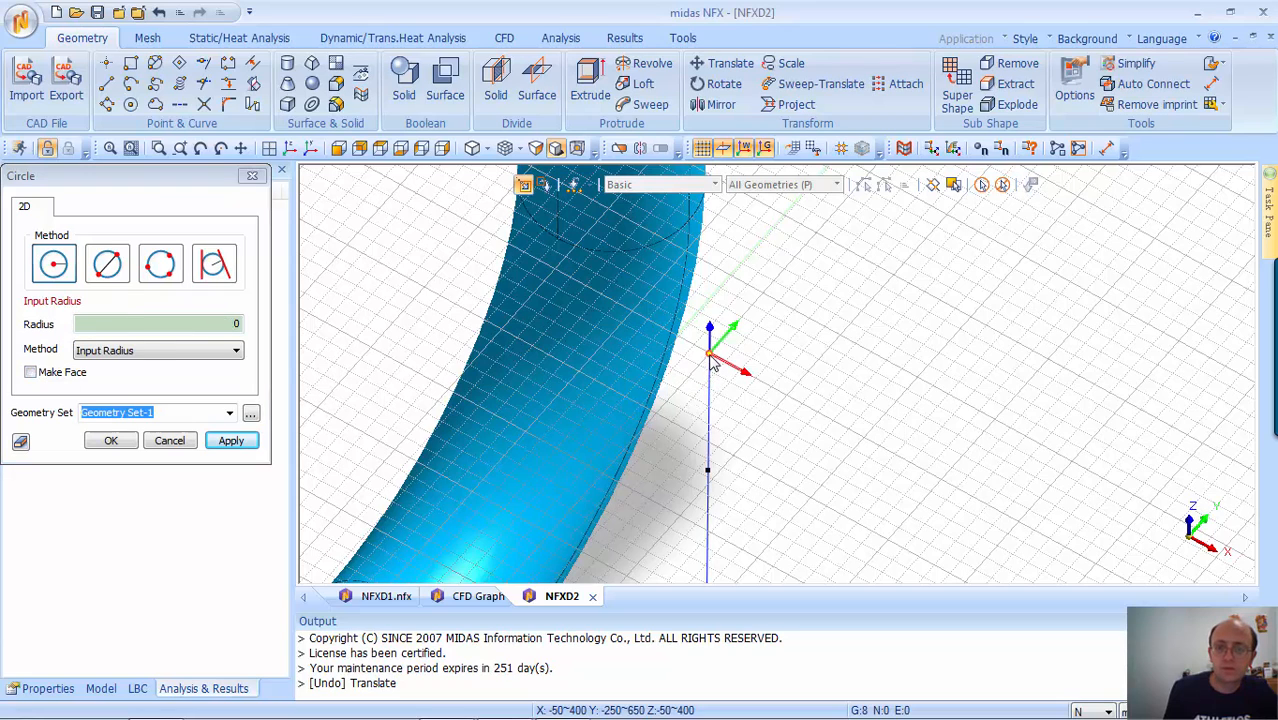
click(787, 403)
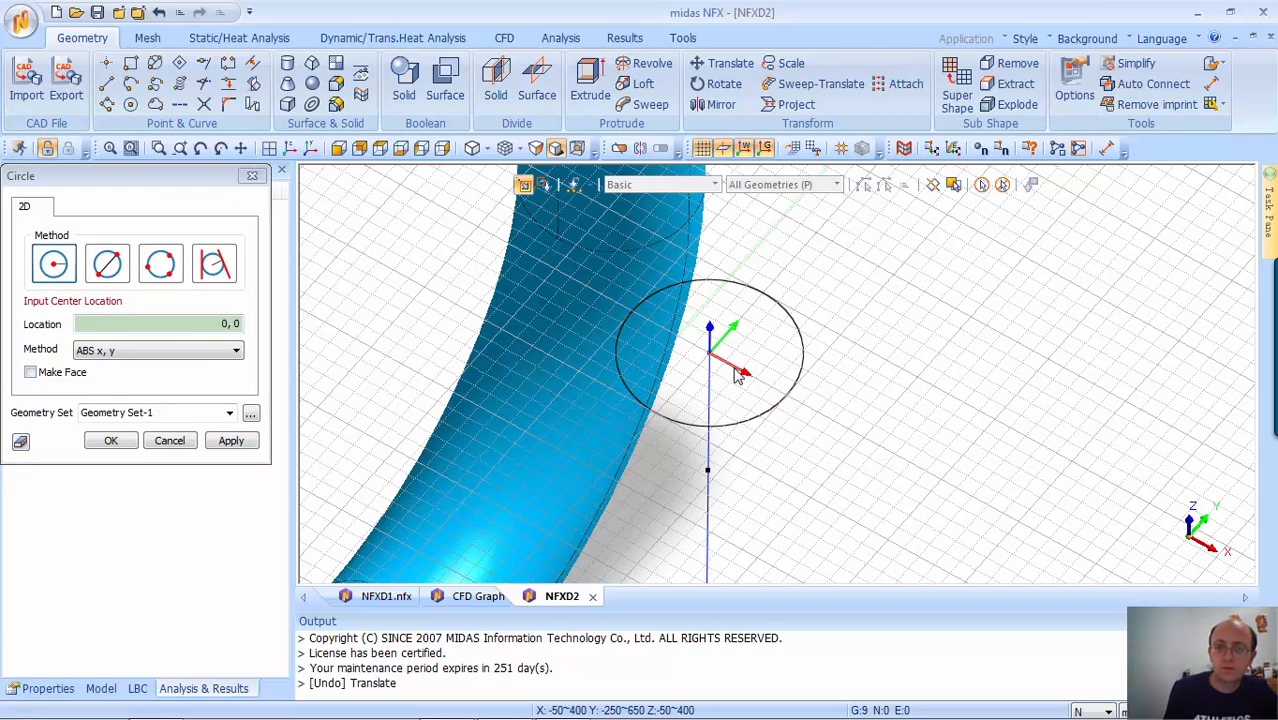
click(710, 356)
click(776, 392)
click(252, 175)
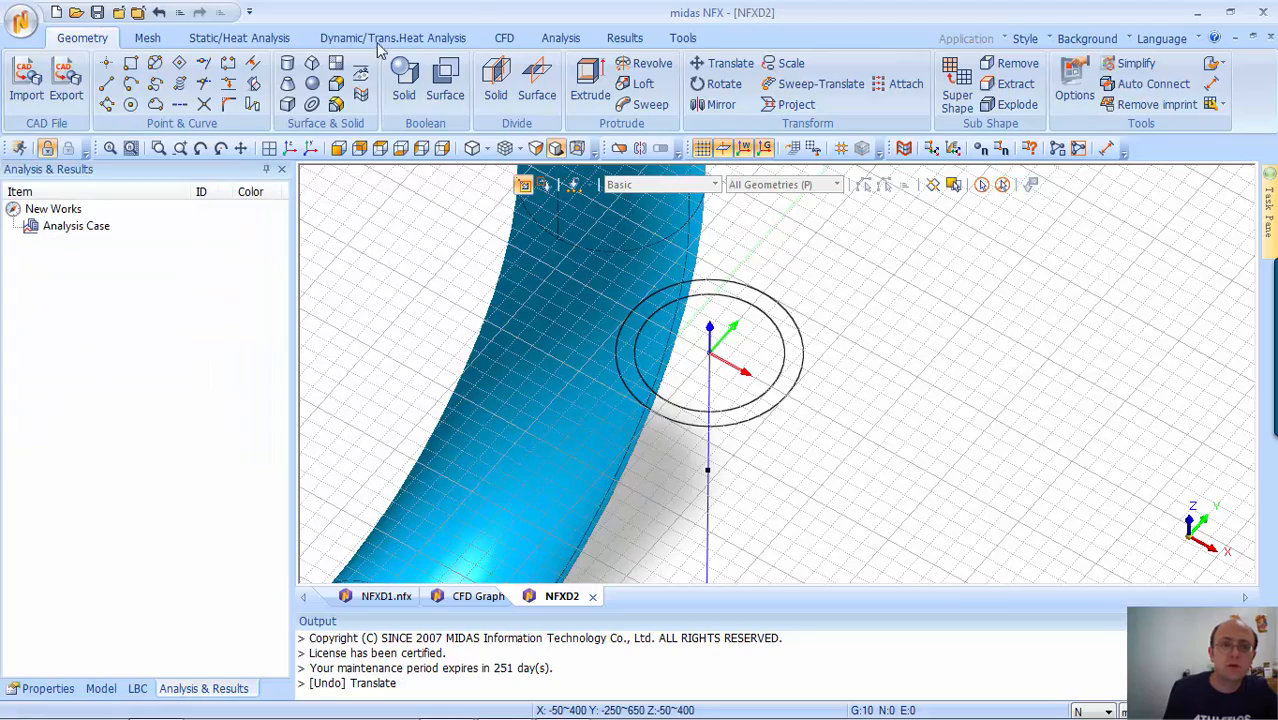
Make a ring-shaped face from the two circles at the branch wire's upper end, with tolerance 0.0001 mm
click(336, 63)
click(760, 293)
click(762, 310)
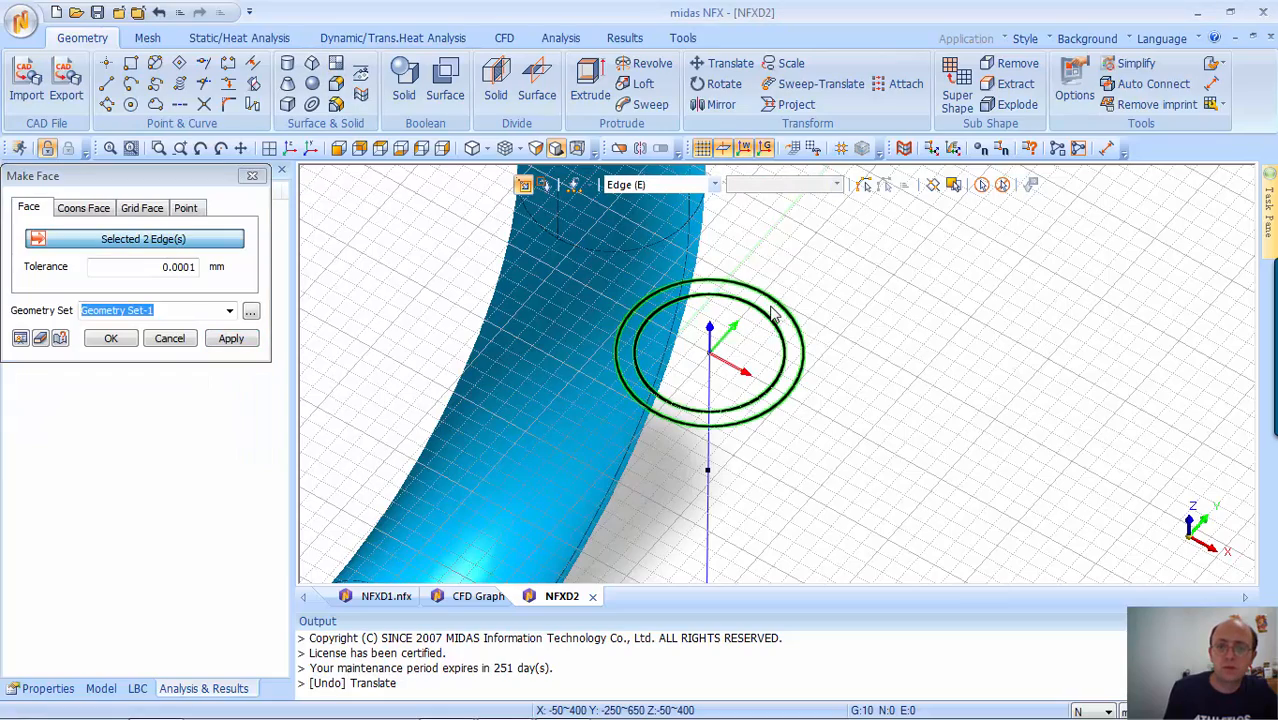
click(111, 338)
Sweep the branch ring face along the branch wire as a solid with Ortho on, previewing it before applying
scroll(499, 320, down, 3)
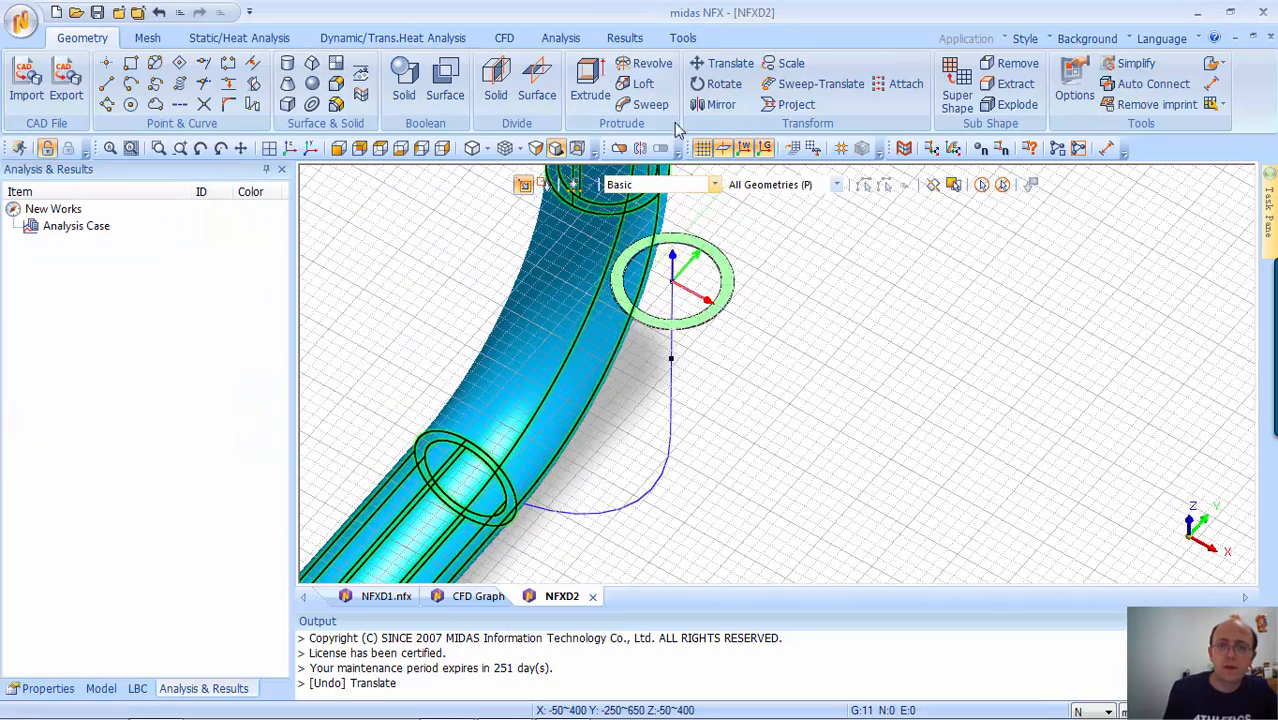
click(650, 104)
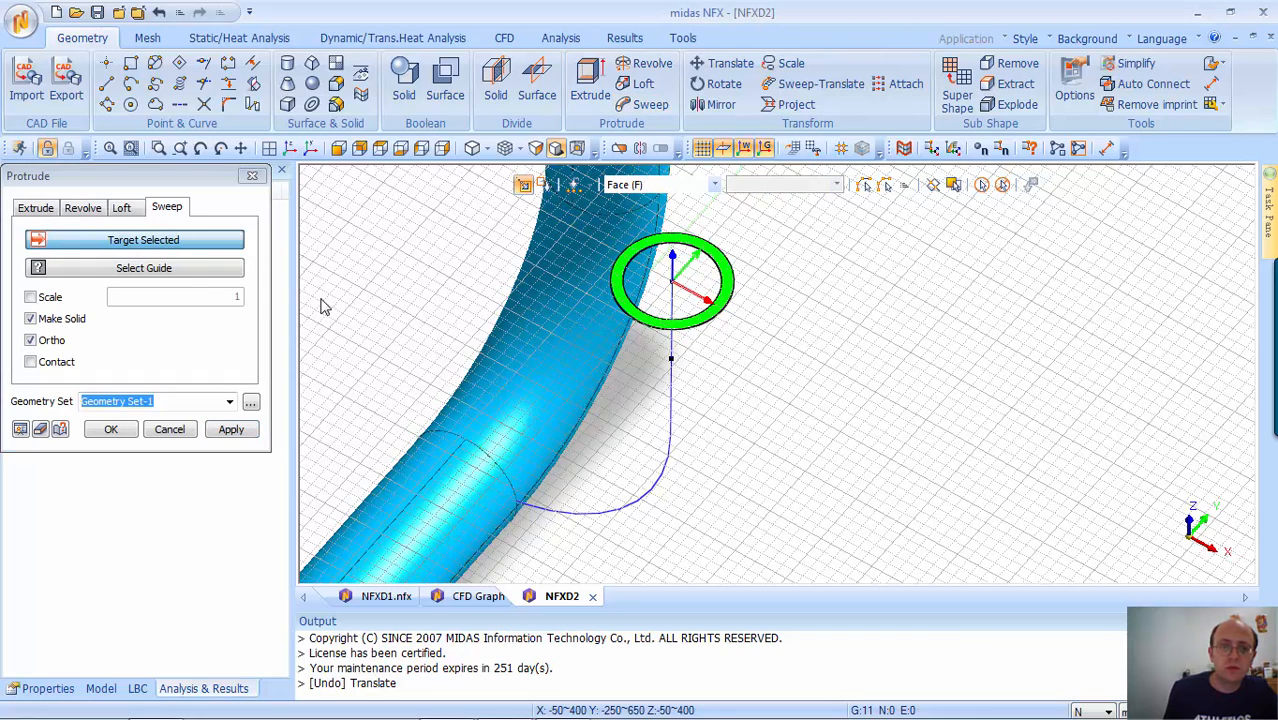
click(175, 275)
click(670, 408)
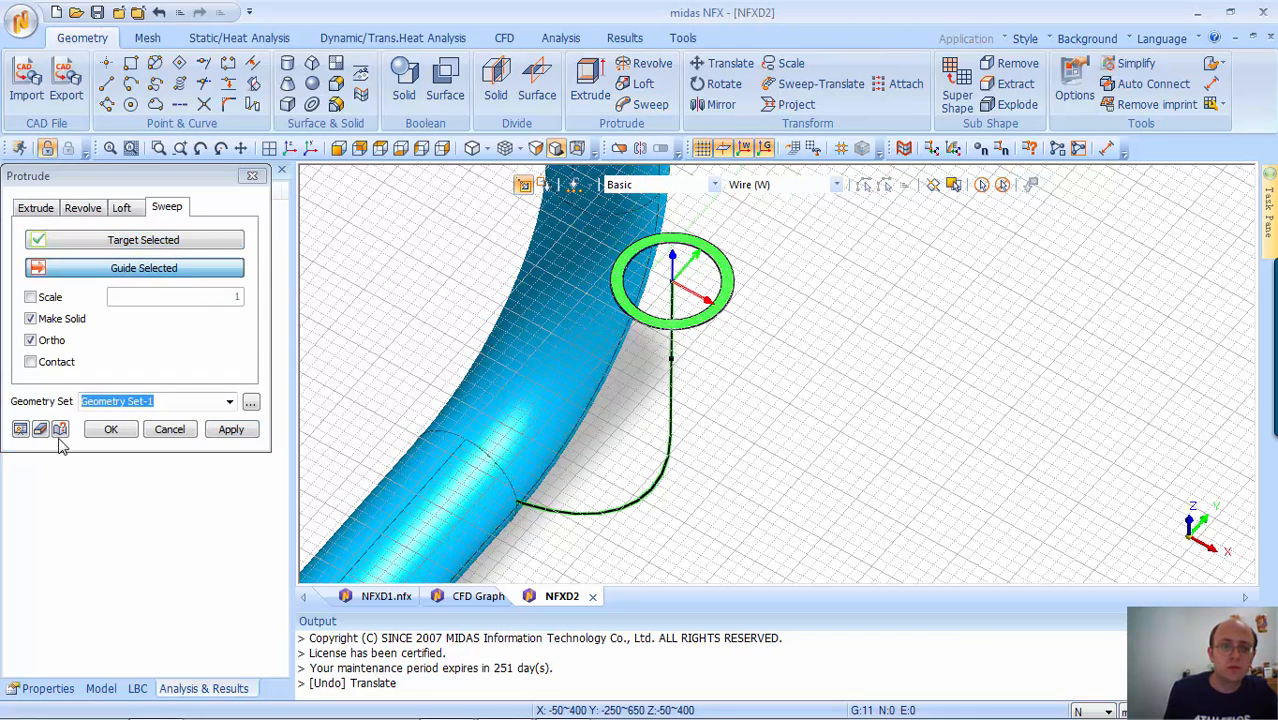
click(21, 430)
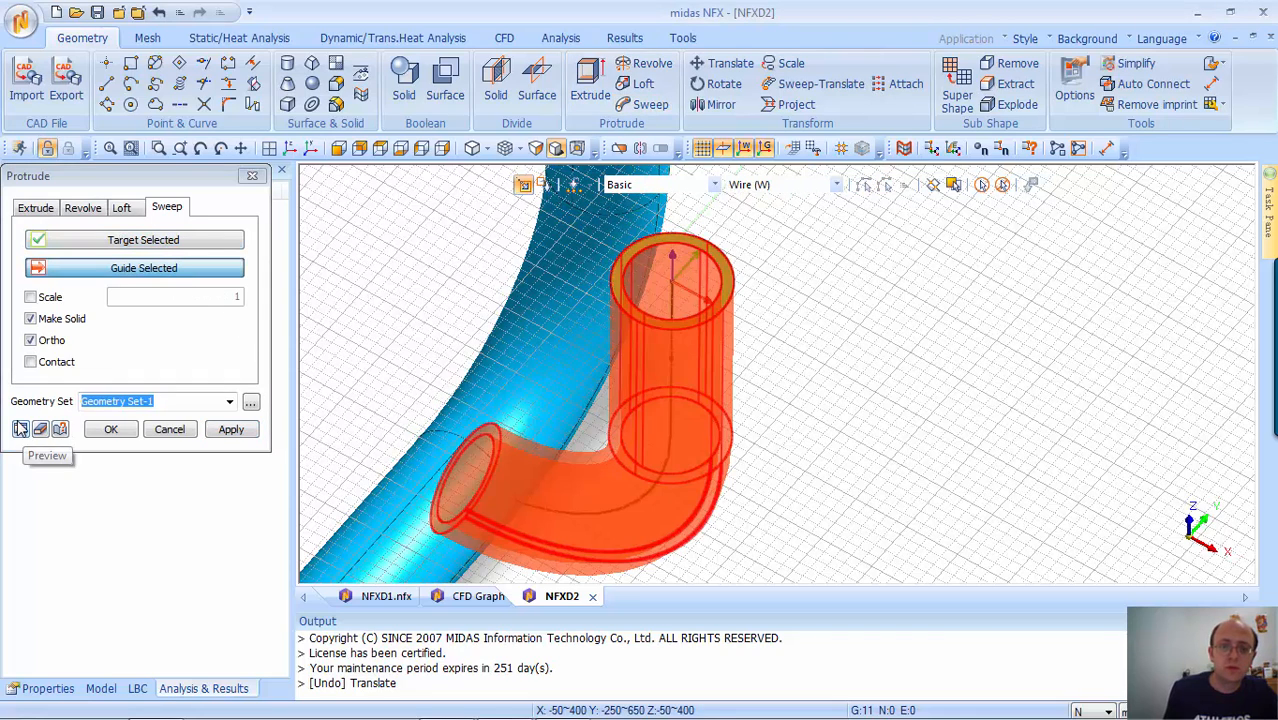
click(231, 430)
mouse_move(827, 448)
middle_down()
mouse_move(790, 456)
mouse_move(824, 458)
middle_up()
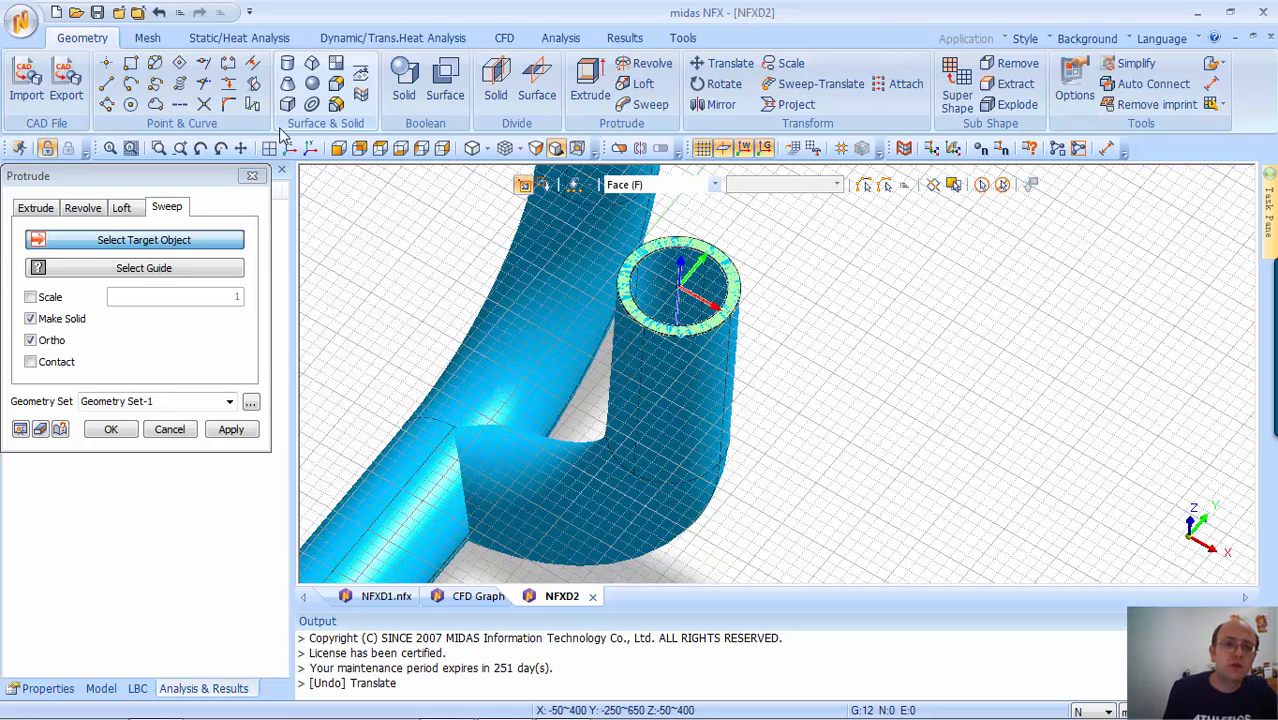
click(253, 178)
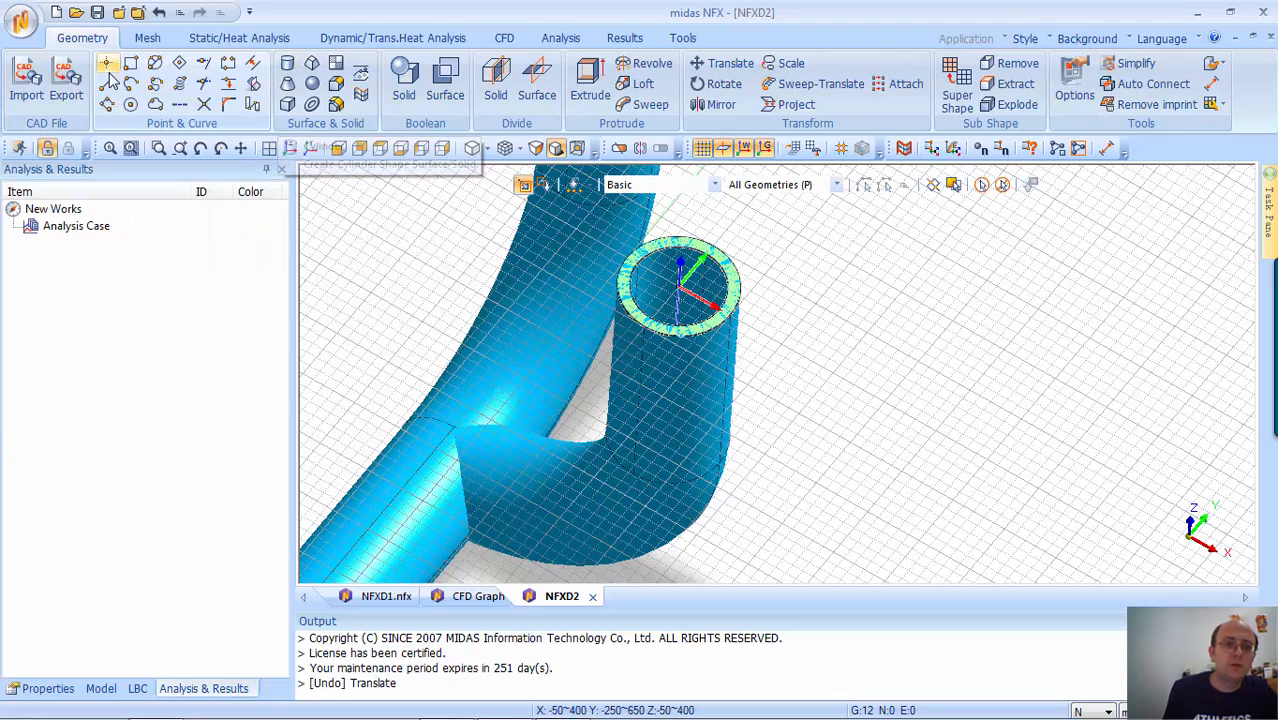
Draw a circle with Make Face on at the work plane origin, matching the inner edge of the branch ring
click(130, 104)
click(157, 146)
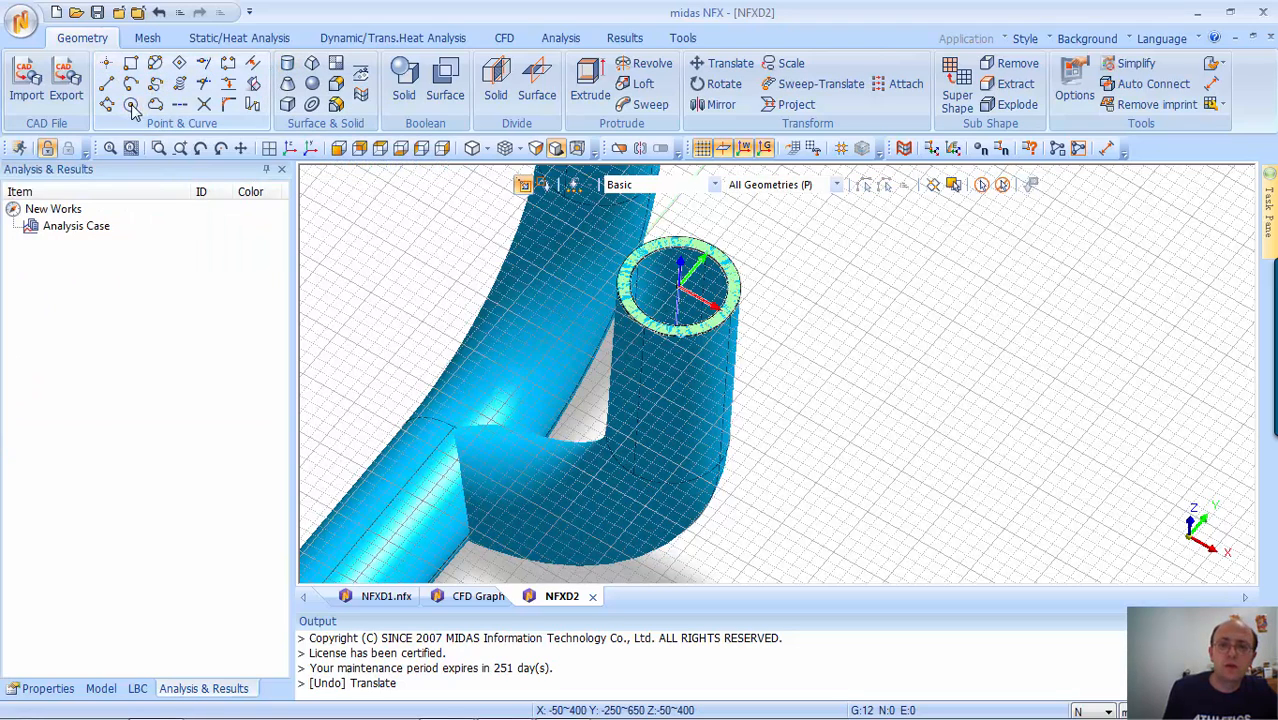
click(680, 288)
click(718, 300)
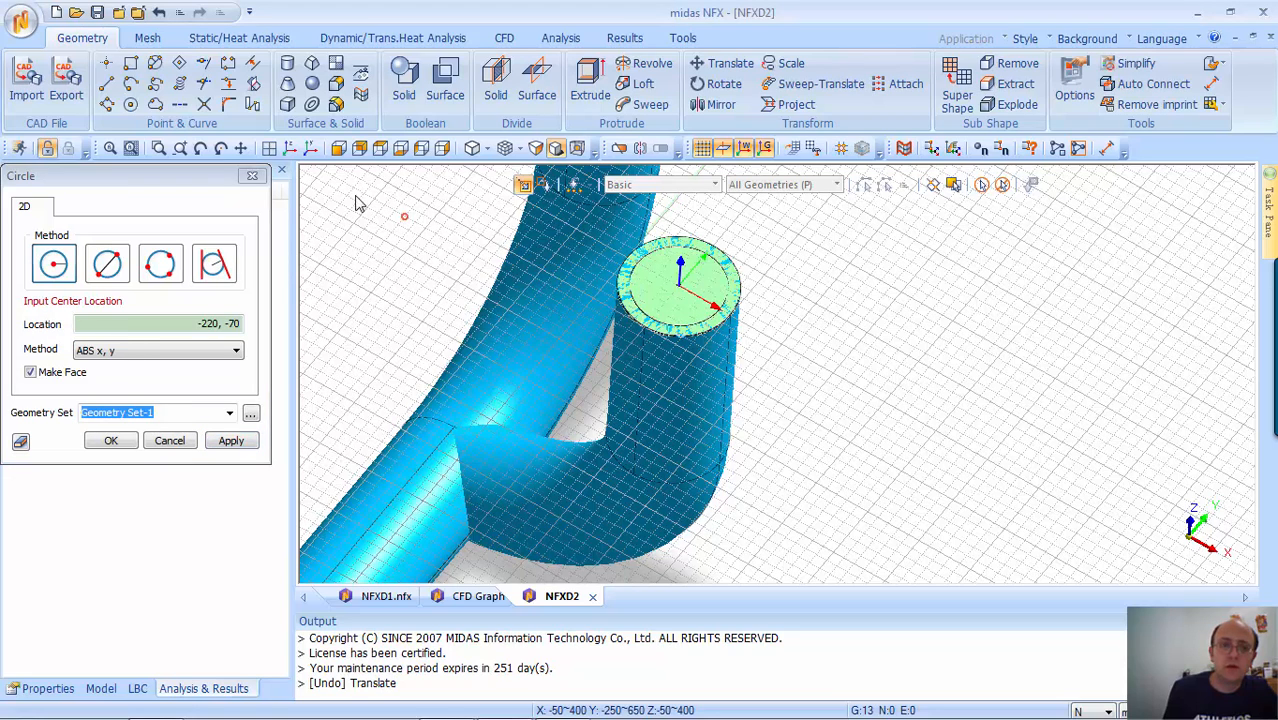
click(252, 176)
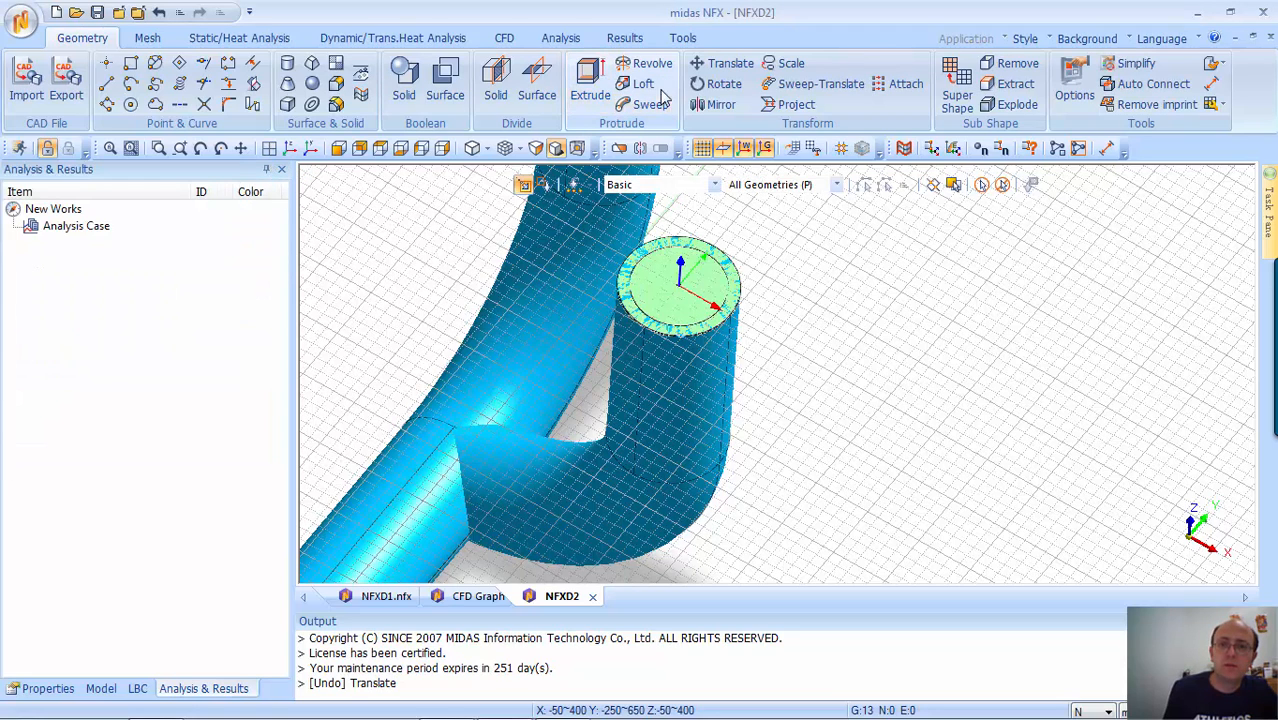
Hide the swept branch pipe solid to expose the branch wire and the circular faces
click(648, 106)
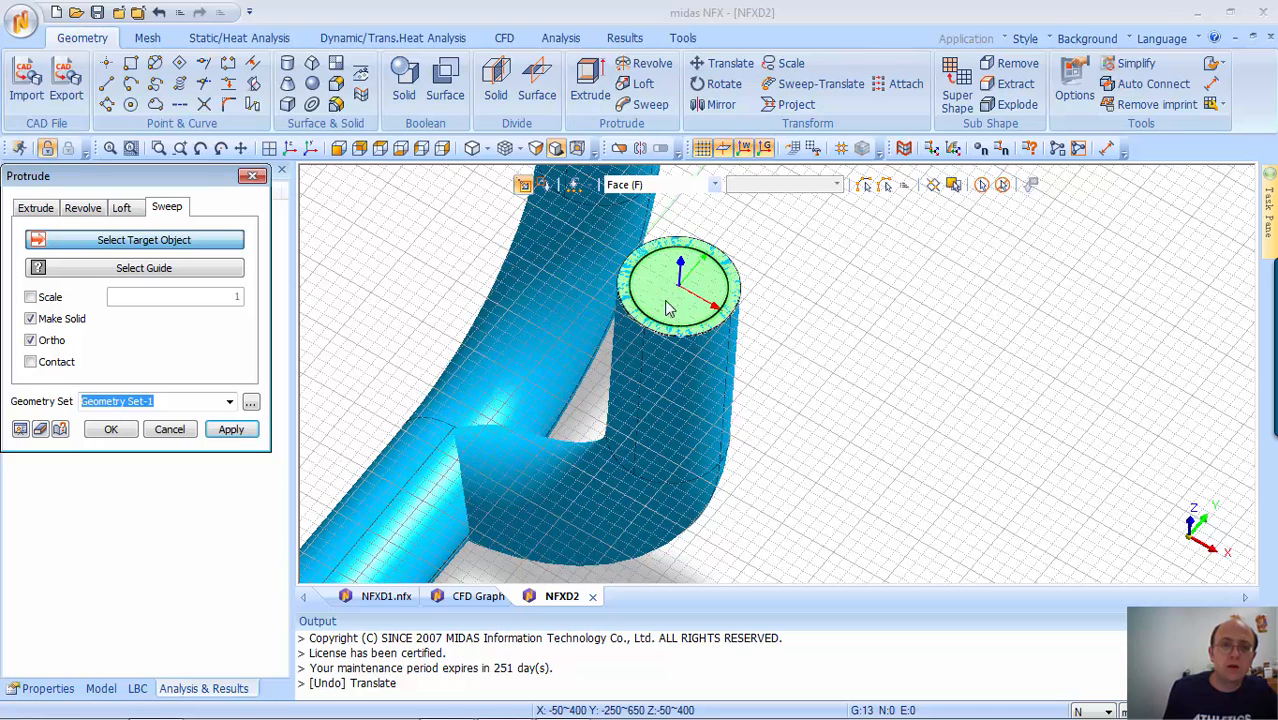
click(252, 177)
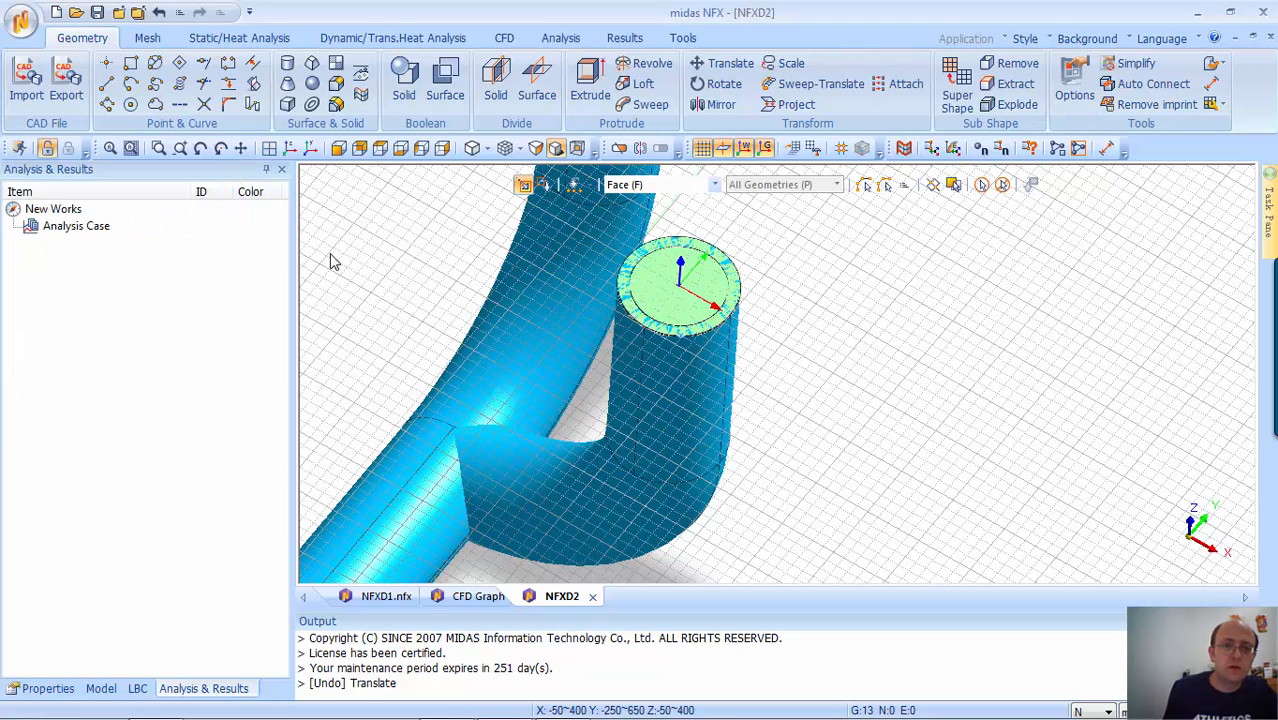
click(605, 485)
right_click(642, 419)
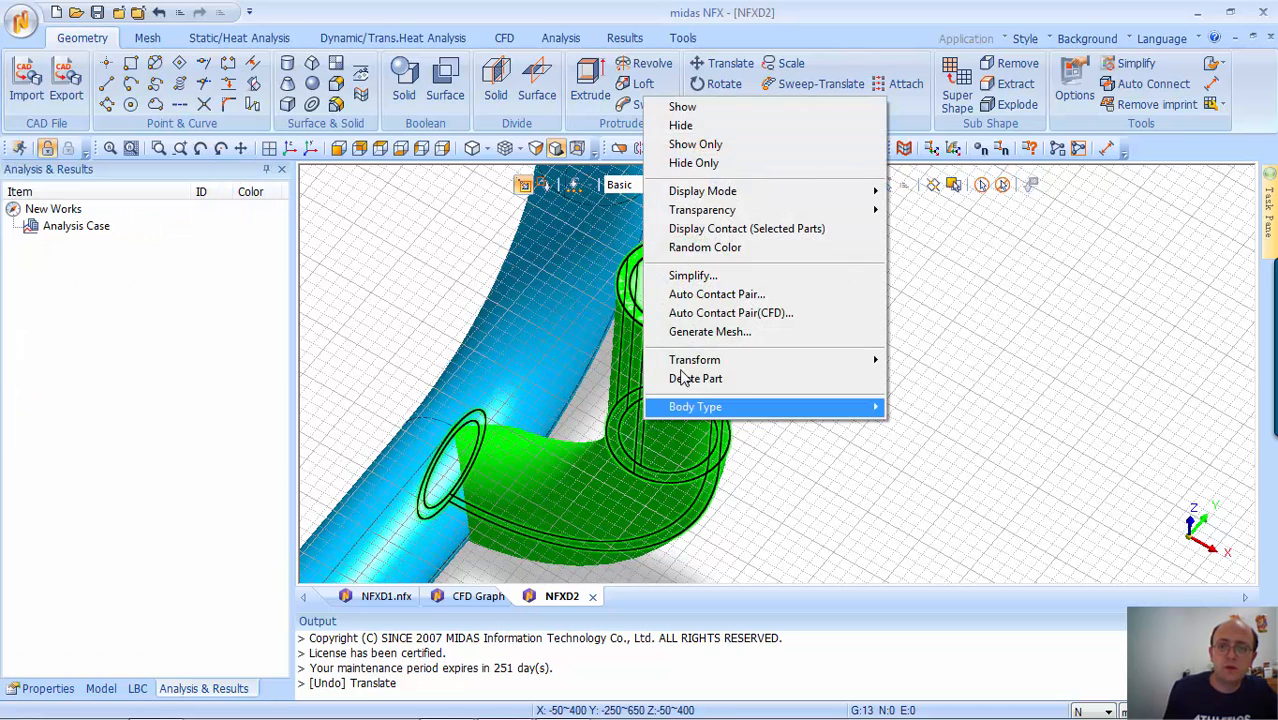
click(680, 127)
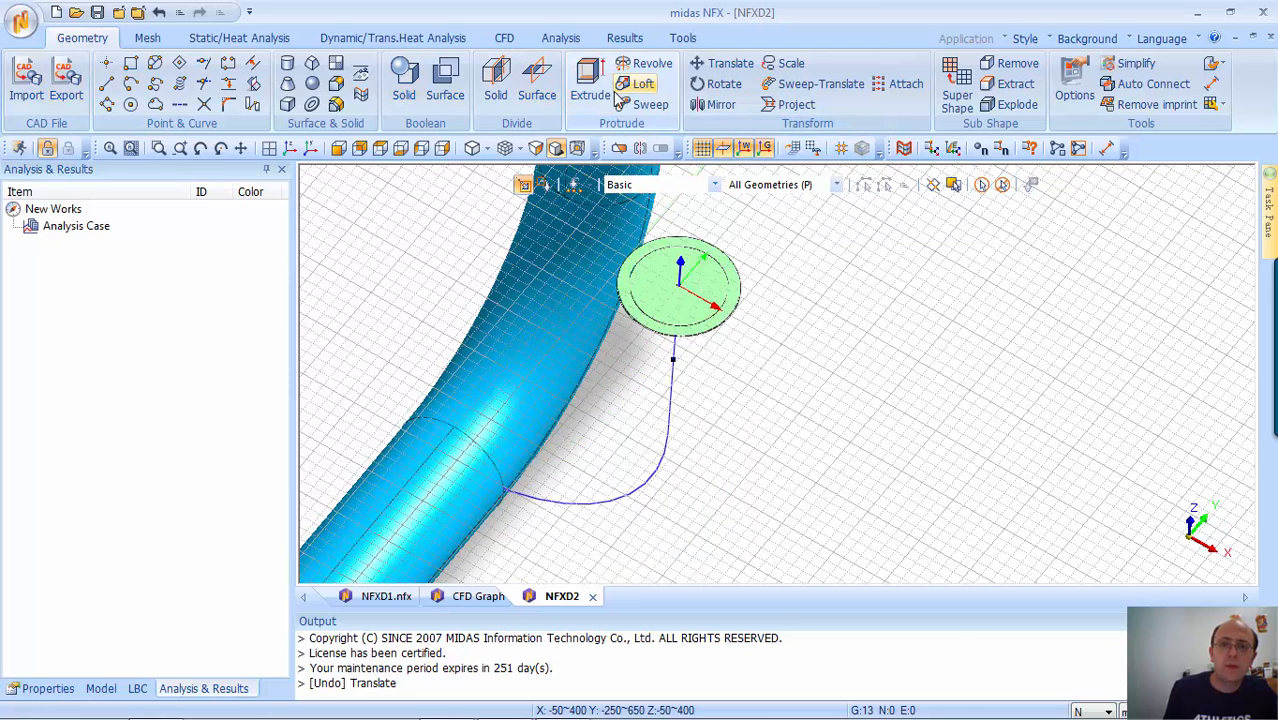
Sweep the inner circular face along the branch wire as a solid with Ortho on, previewing it before confirming
click(650, 106)
click(668, 278)
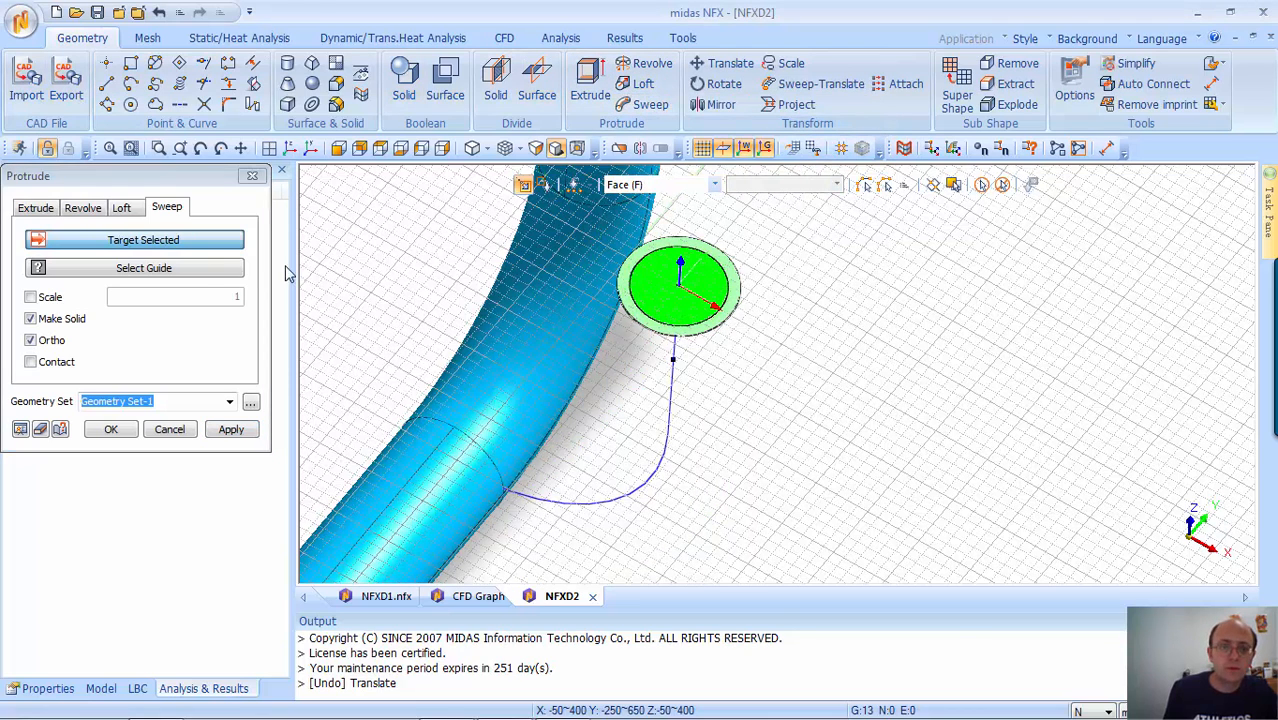
click(666, 424)
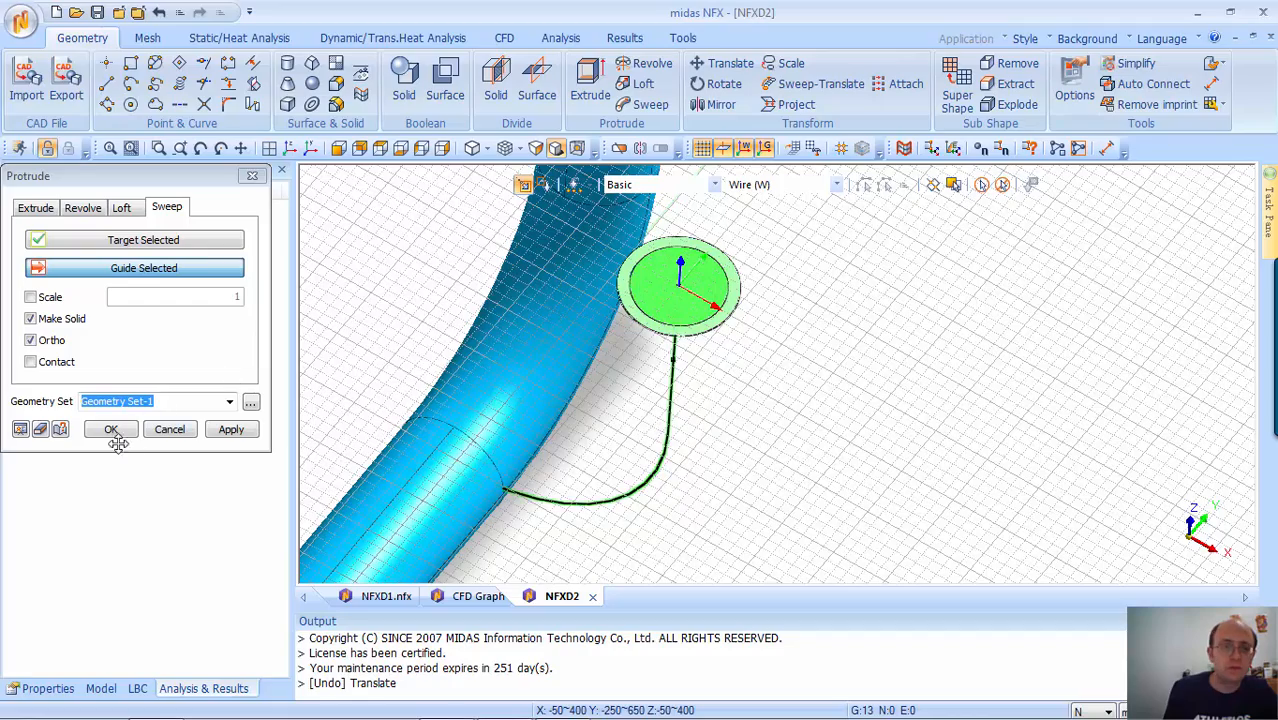
click(21, 430)
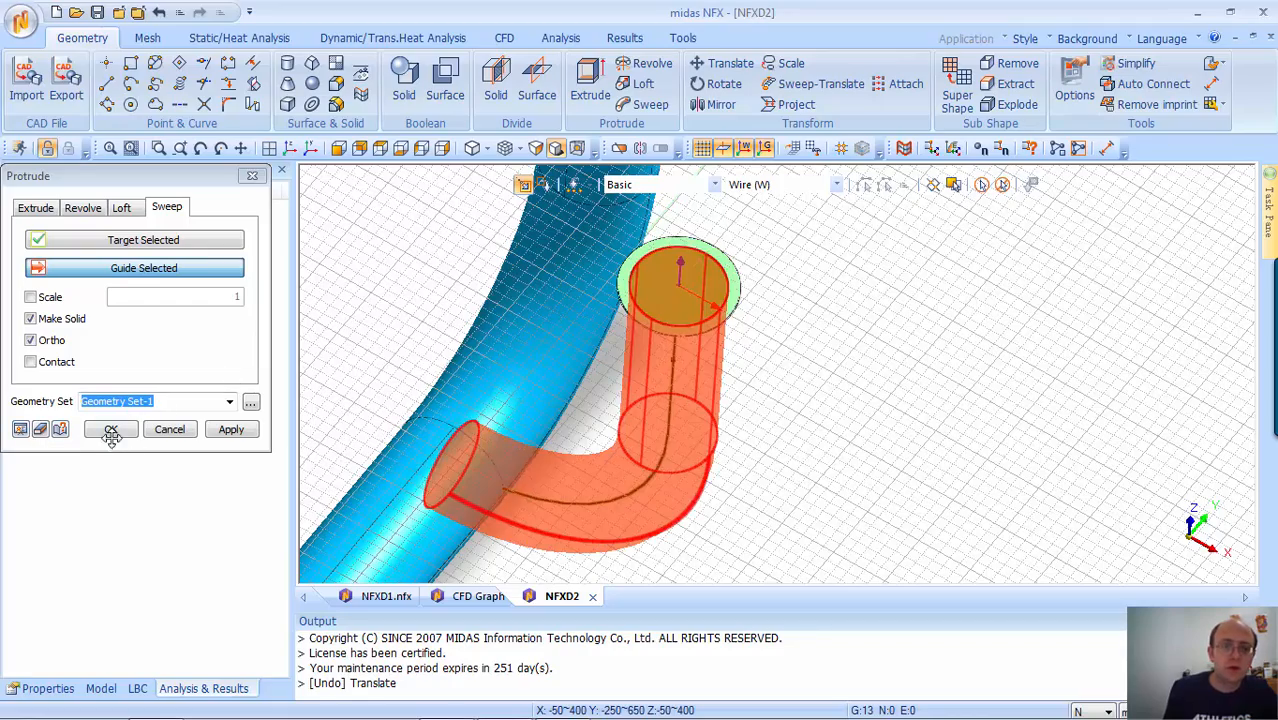
click(111, 430)
Hide all points, curves and surfaces of Geometry Set-1, keeping the solids displayed
middle_drag(895, 444, 800, 446)
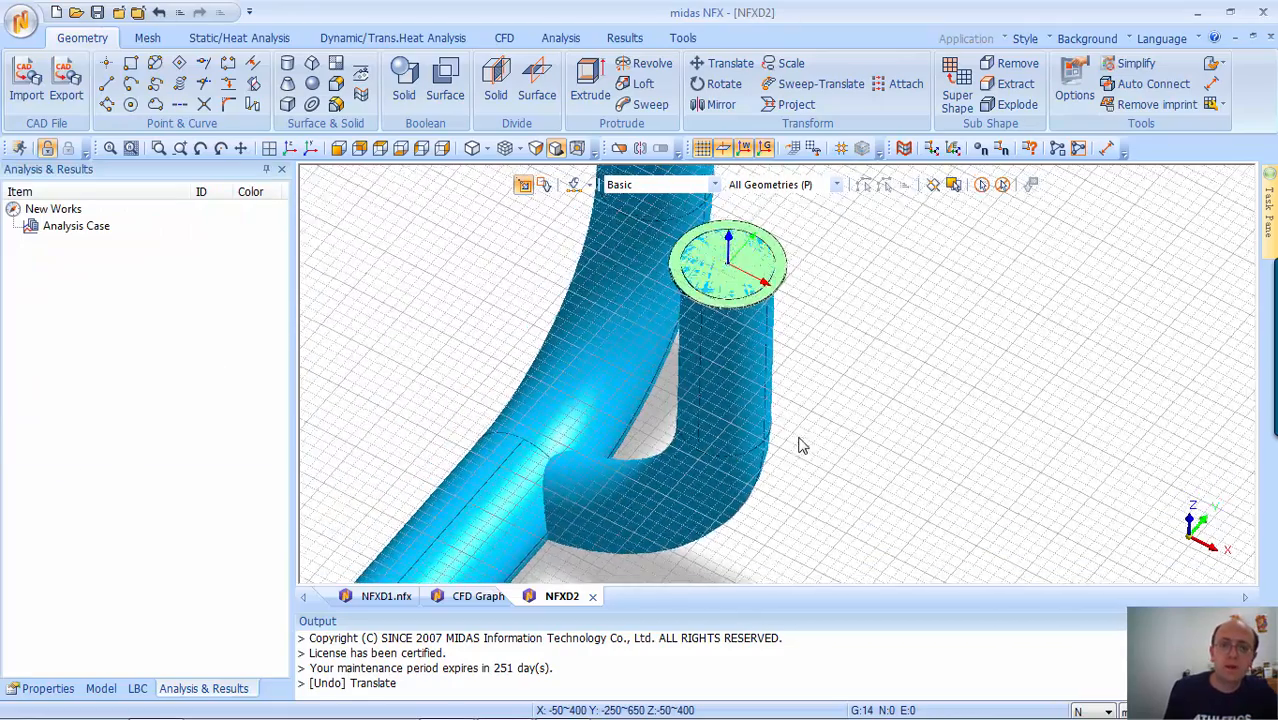
scroll(802, 446, down, 1)
scroll(400, 446, down, 2)
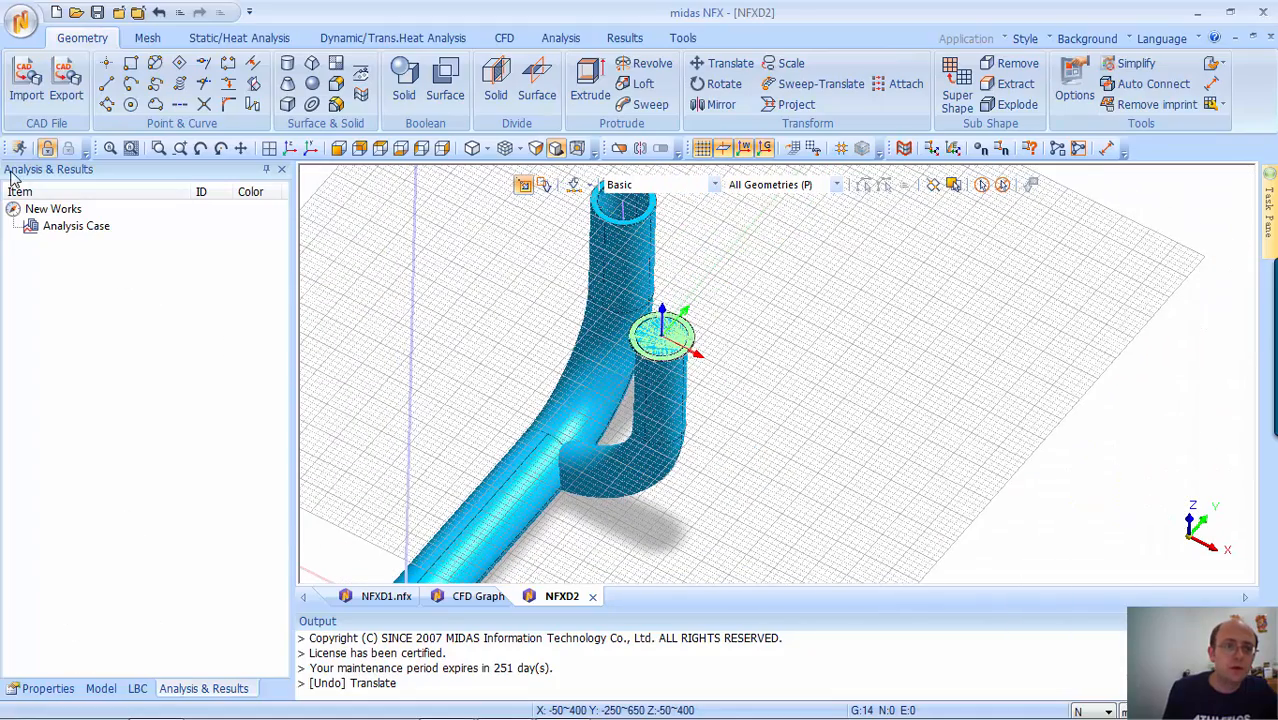
click(100, 689)
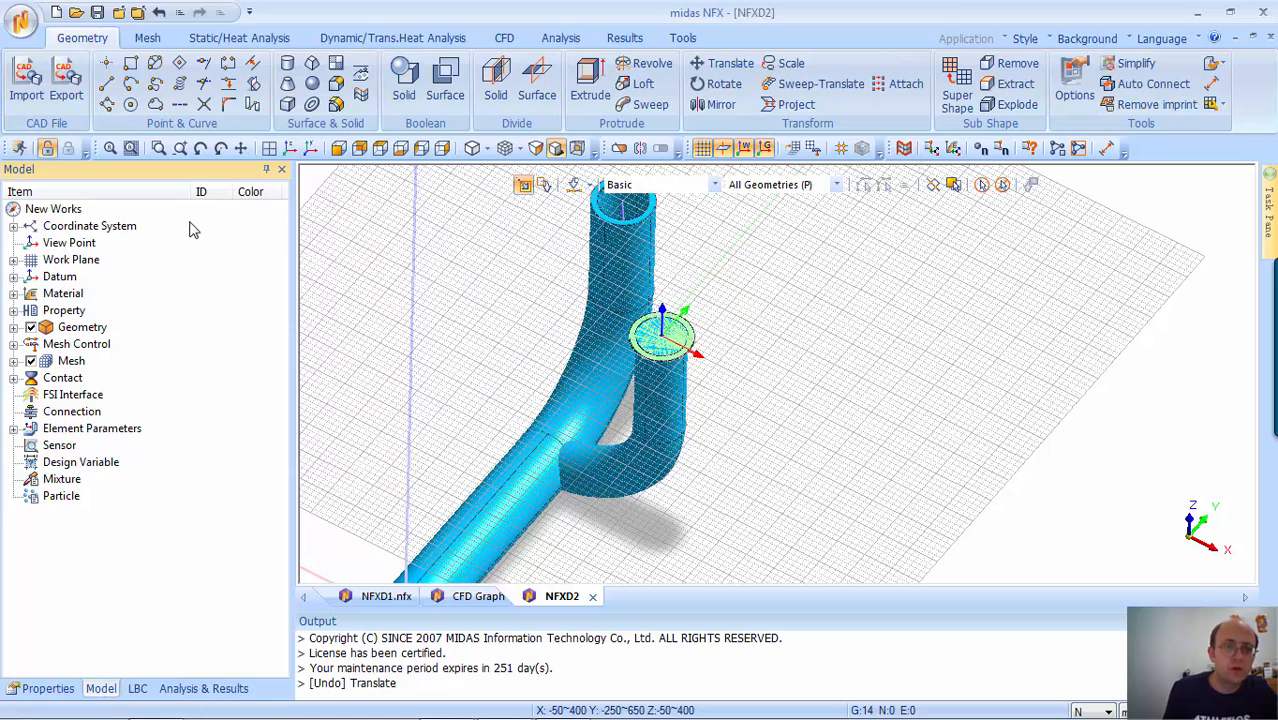
click(13, 327)
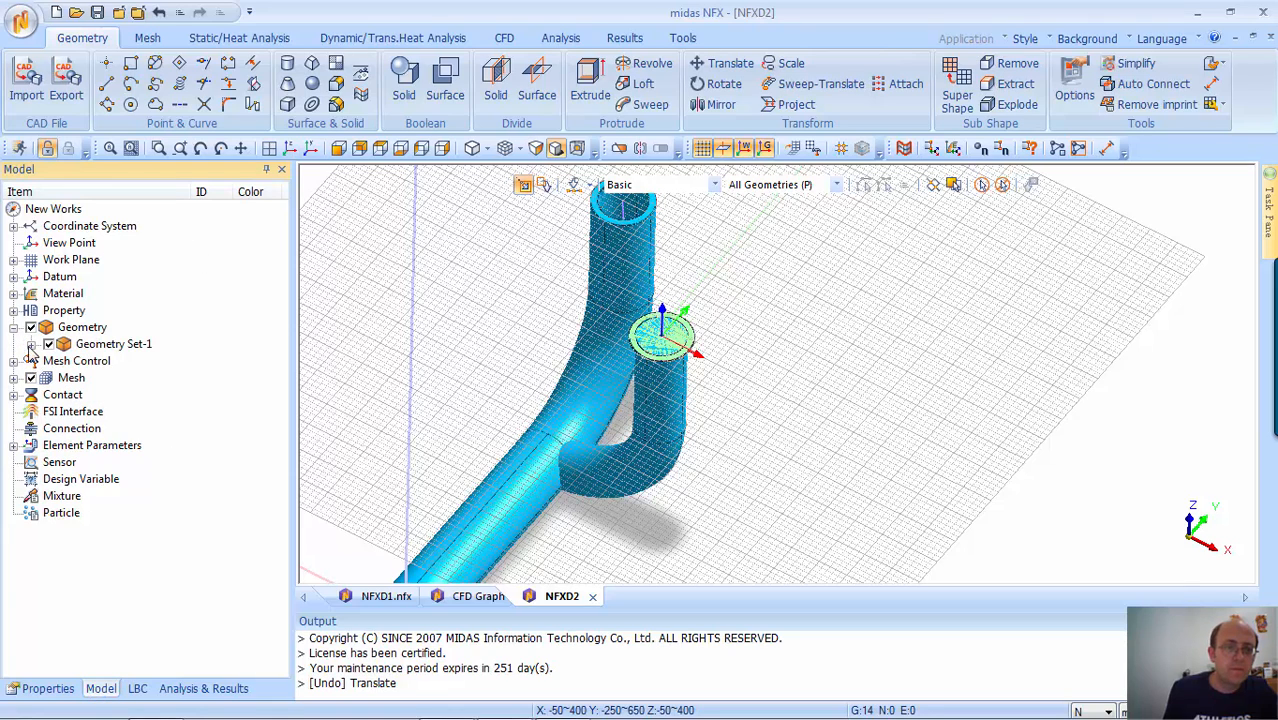
click(31, 344)
click(49, 411)
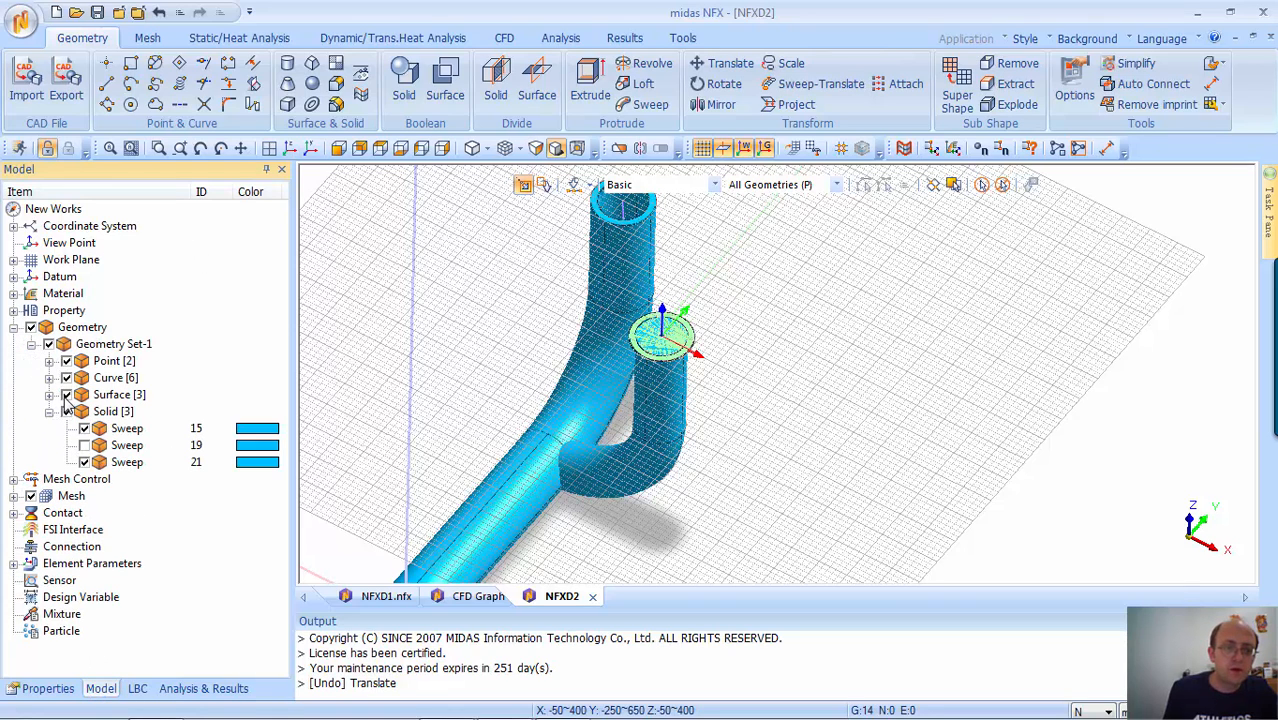
click(66, 395)
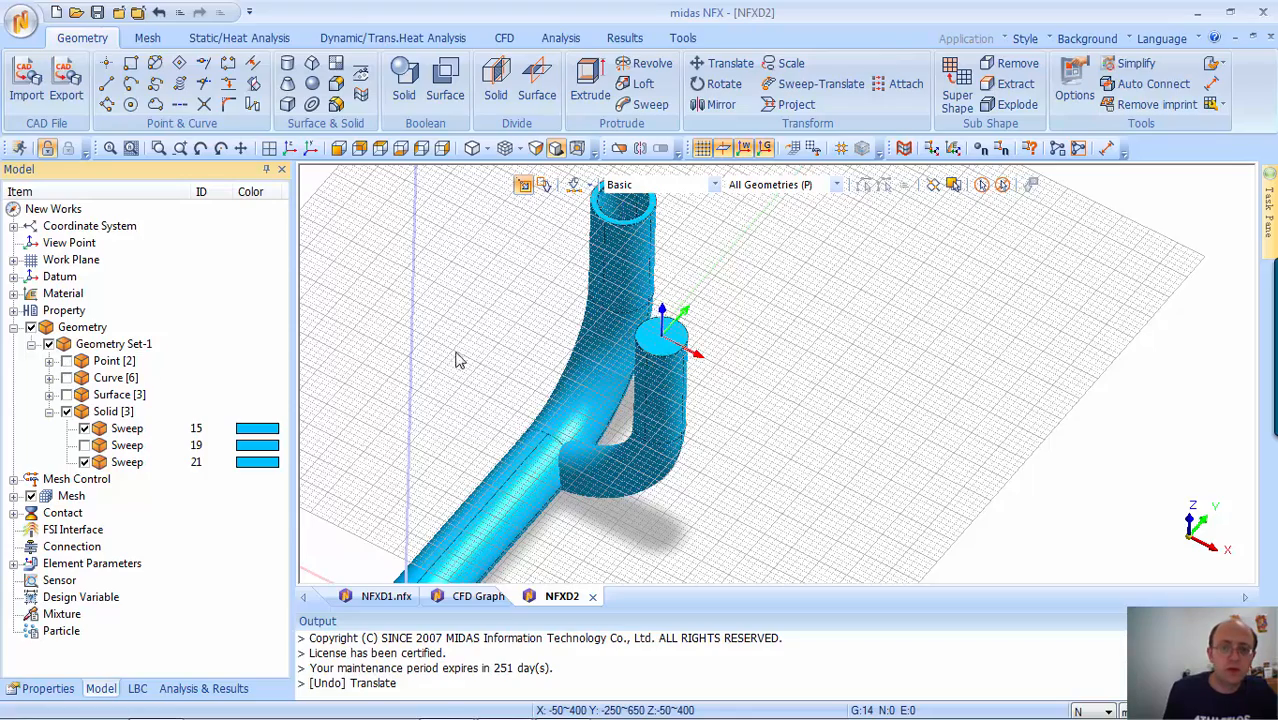
Turn off the work plane grid and show the hidden branch pipe solid (ID 19)
middle_drag(456, 353, 503, 313)
click(704, 149)
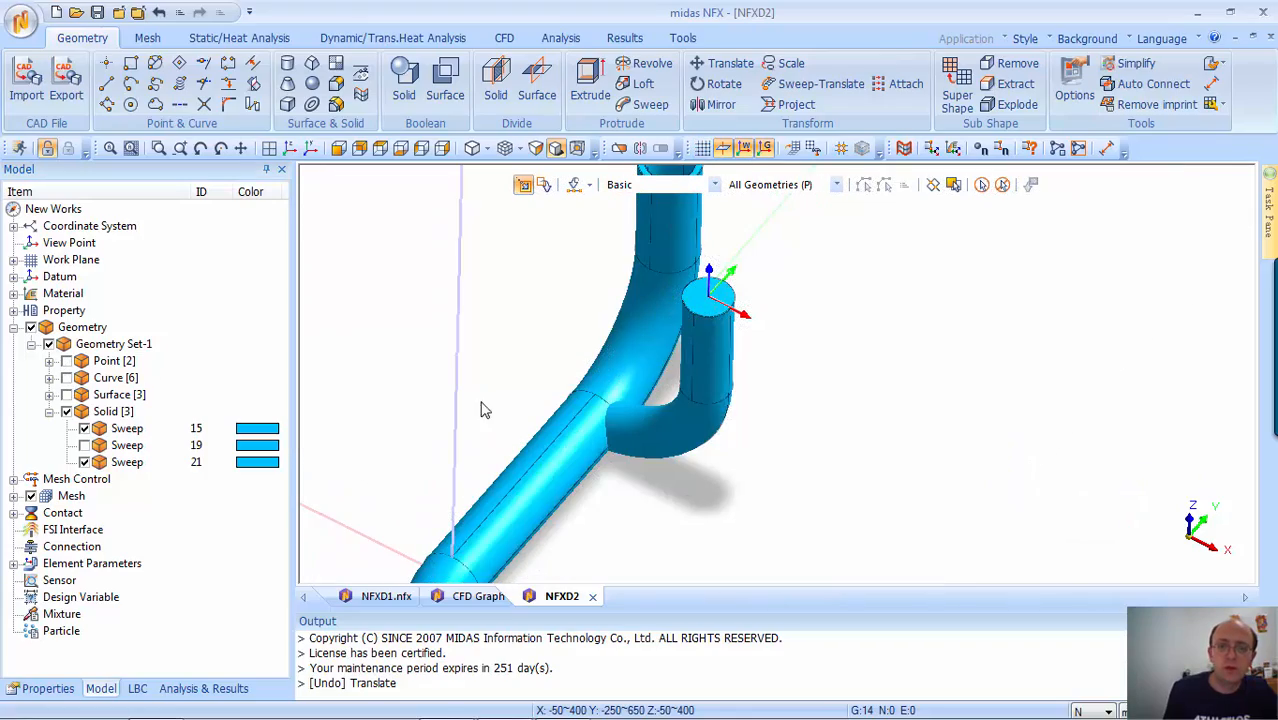
click(84, 446)
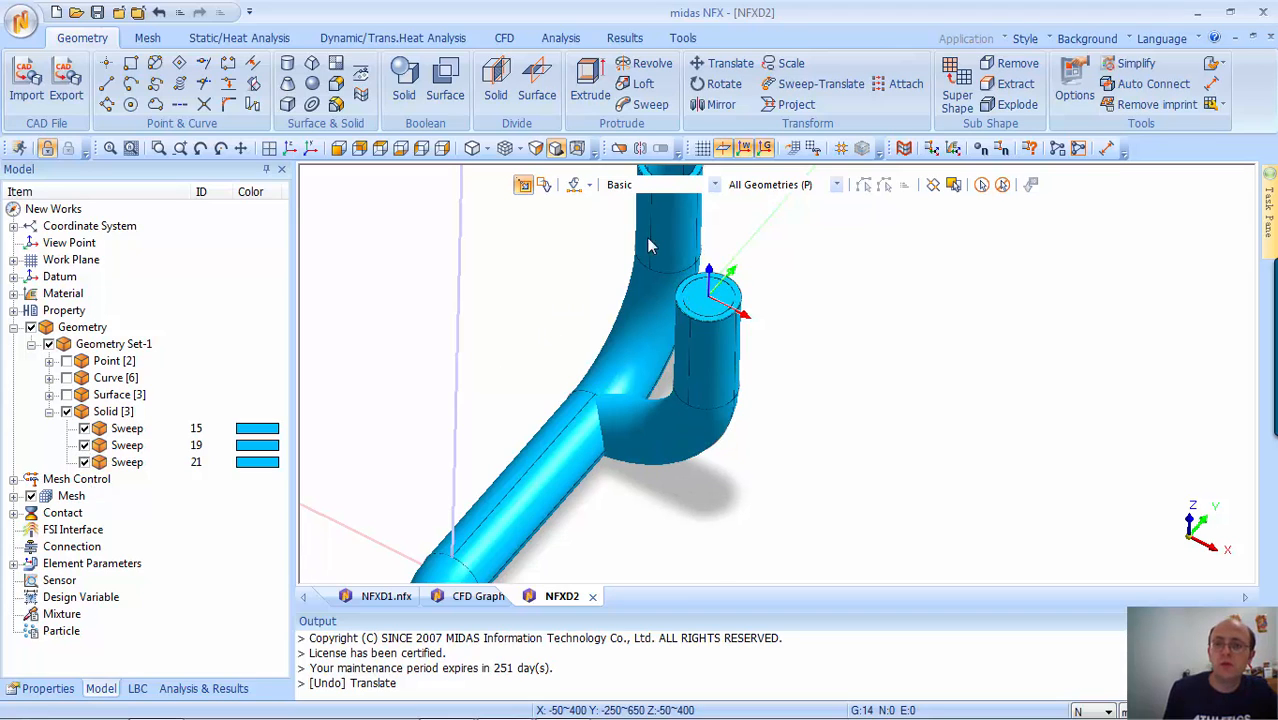
Mirror a copy of the branch pipe and its inner solid about the origin datum plane running along the main pipe's straight section
key(v)
key(x)
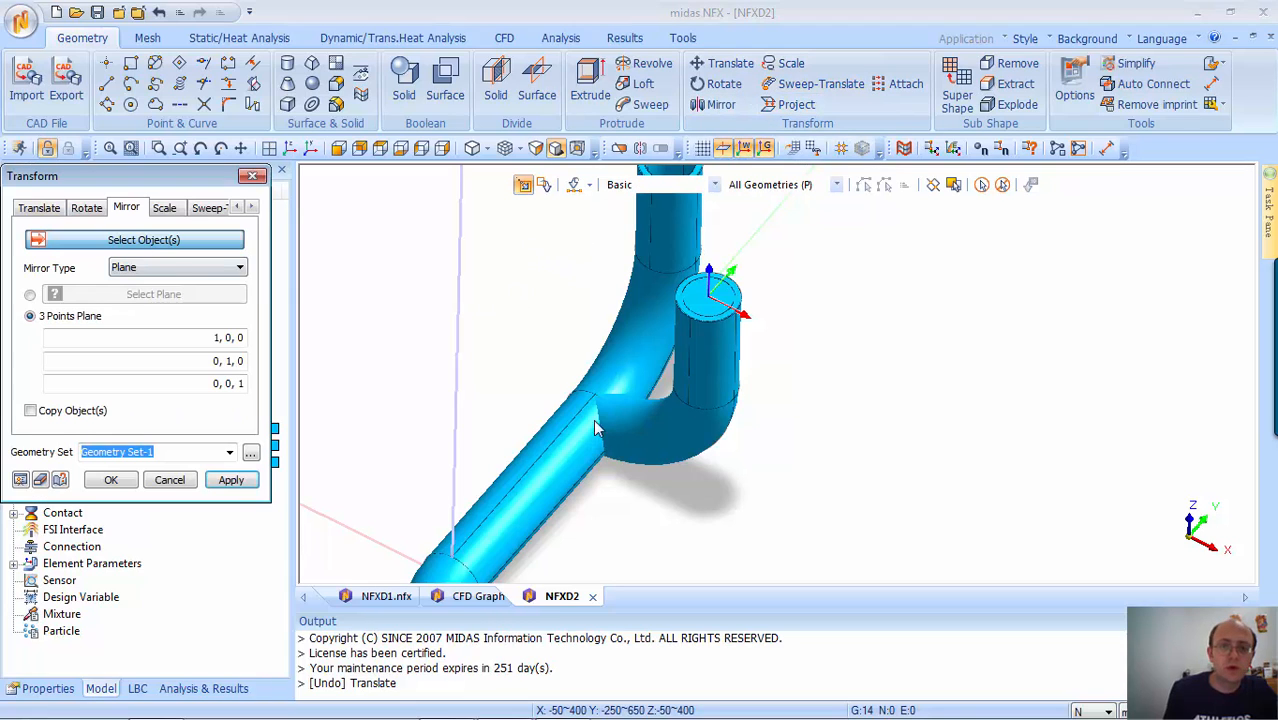
click(675, 411)
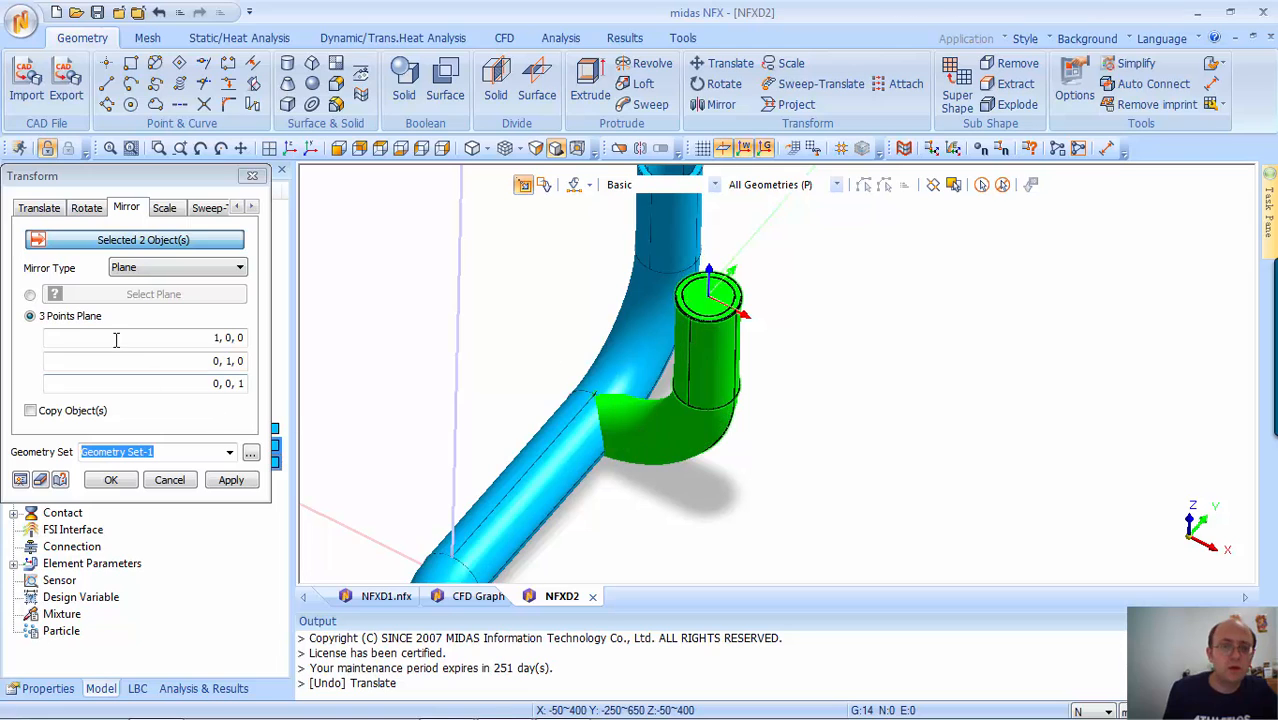
click(30, 295)
middle_drag(399, 399, 598, 401)
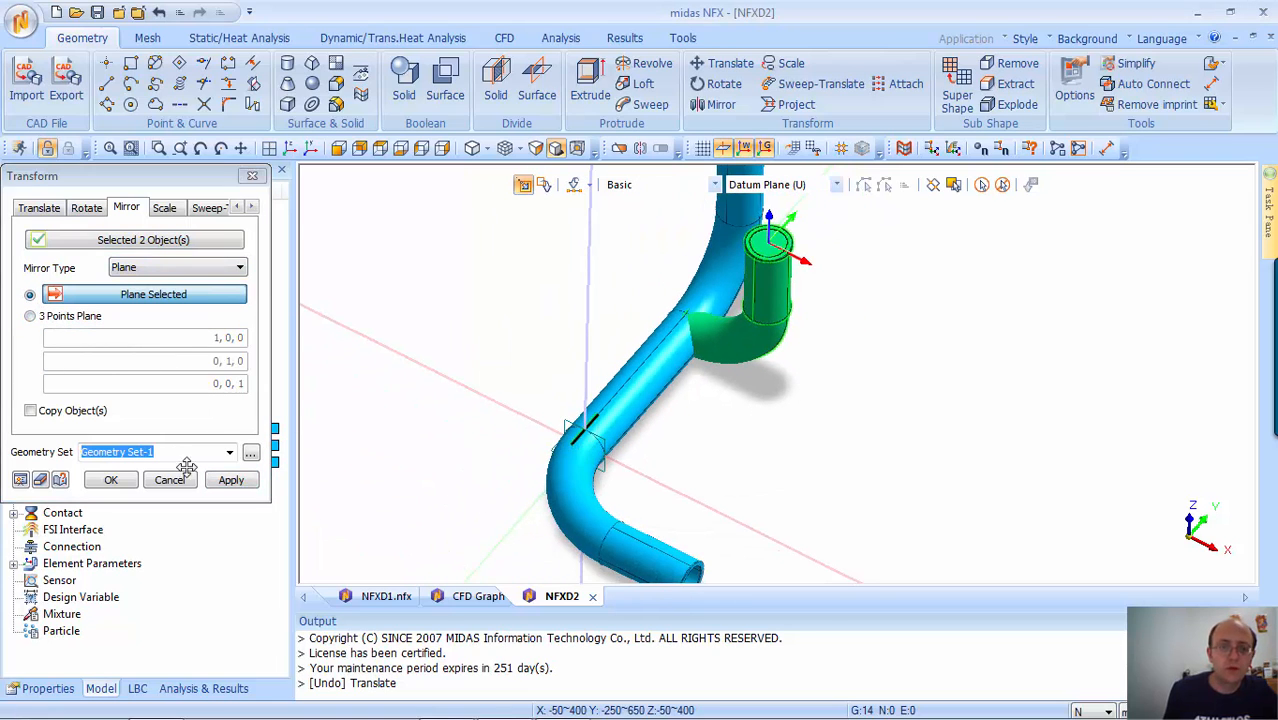
click(31, 412)
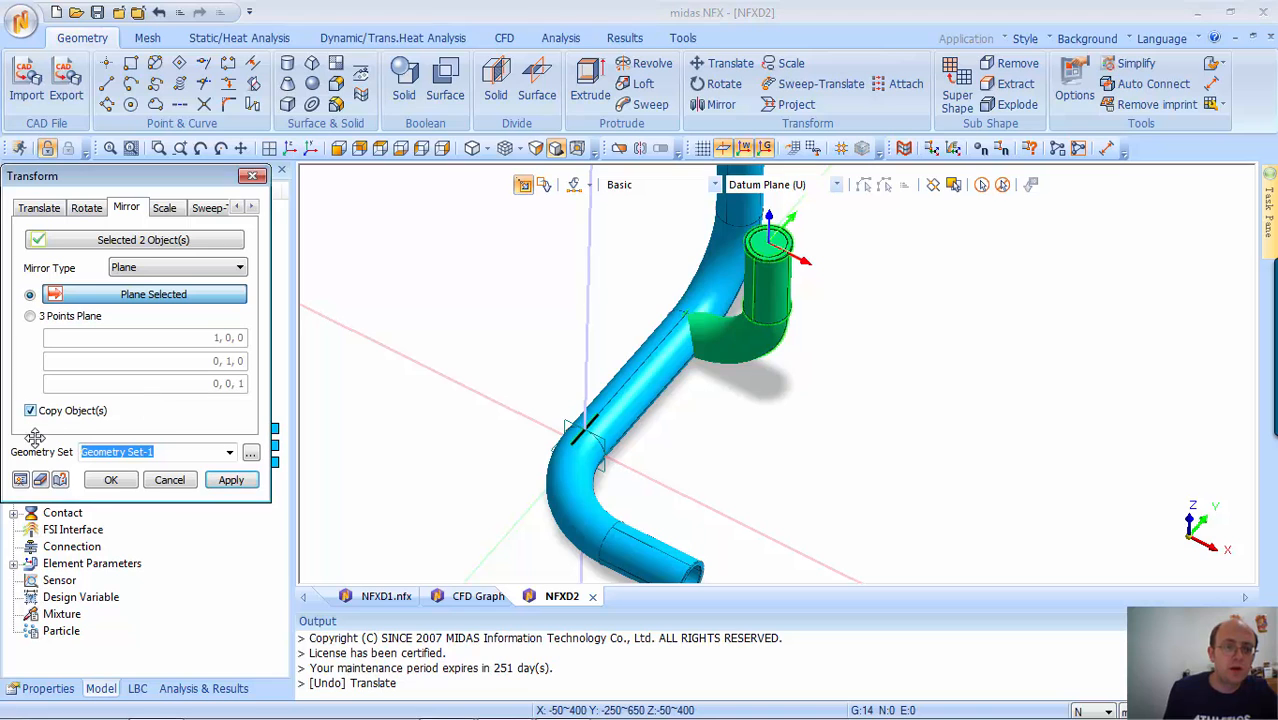
click(111, 482)
Cut the original branch pipe solid with the main pipe as the tool object, keeping Delete Tool off
middle_drag(727, 443, 582, 366)
scroll(593, 371, up, 8)
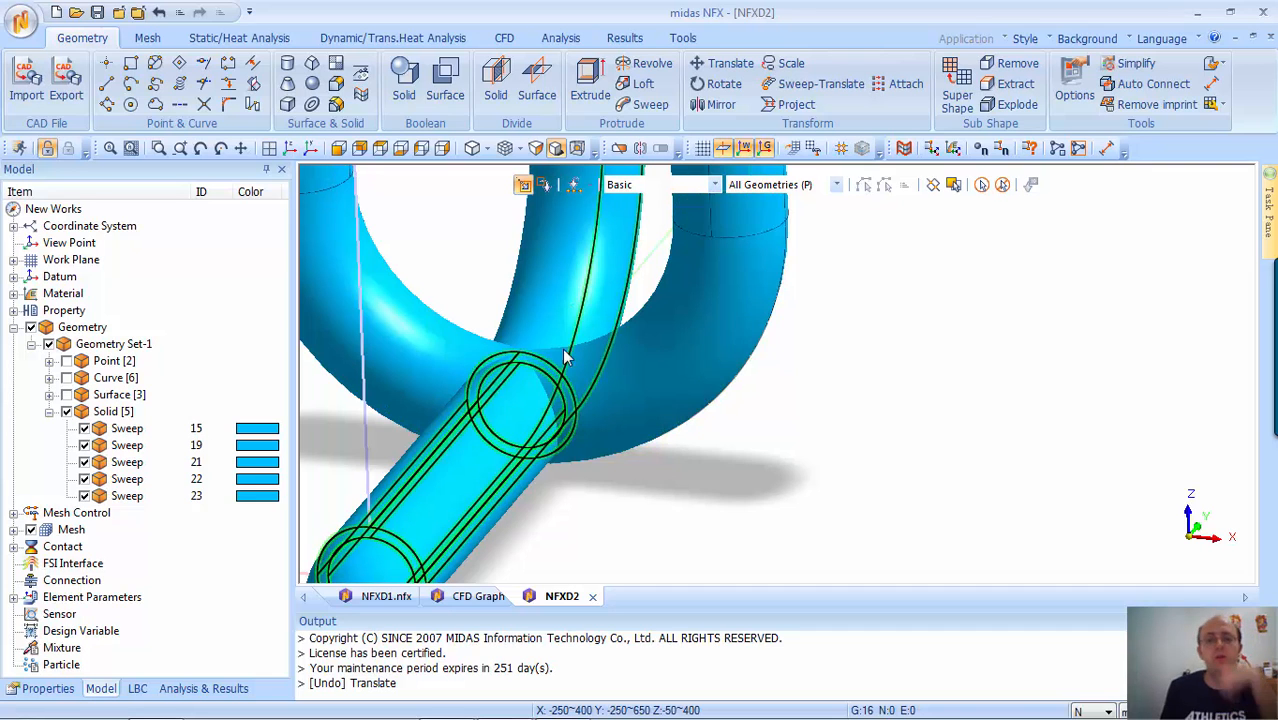
middle_drag(567, 374, 709, 463)
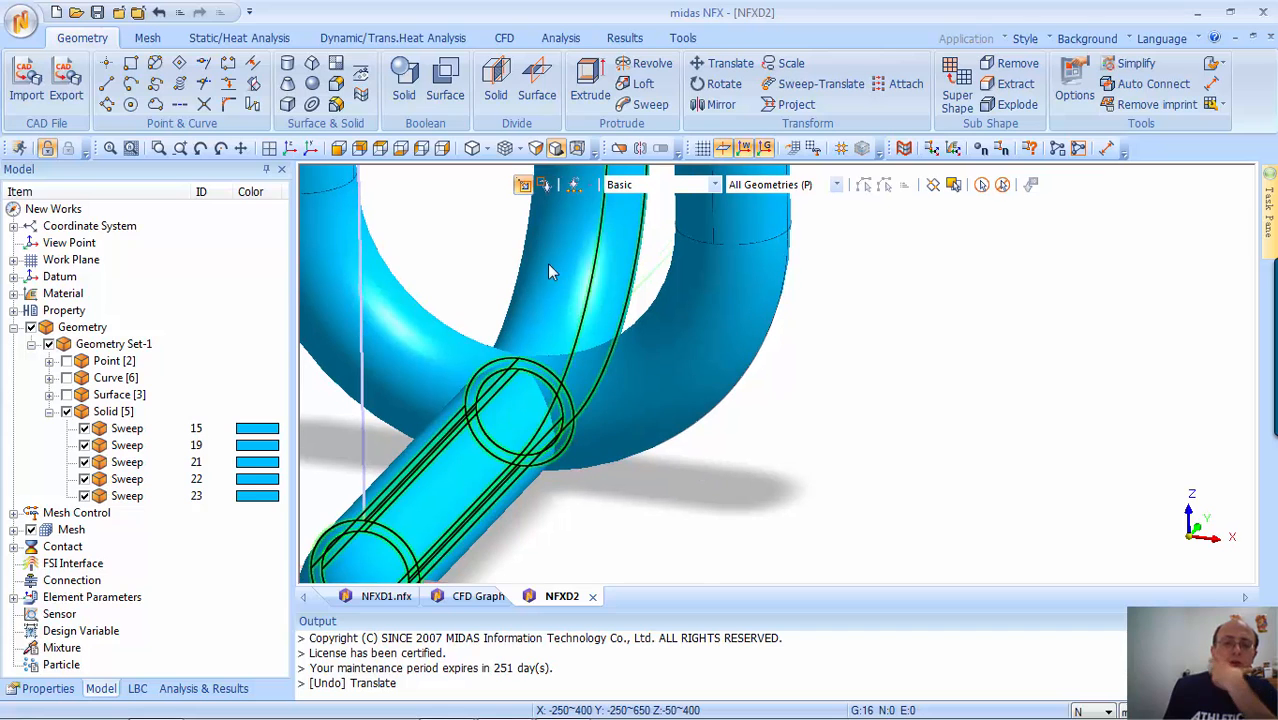
scroll(548, 254, down, 2)
scroll(549, 231, up, 4)
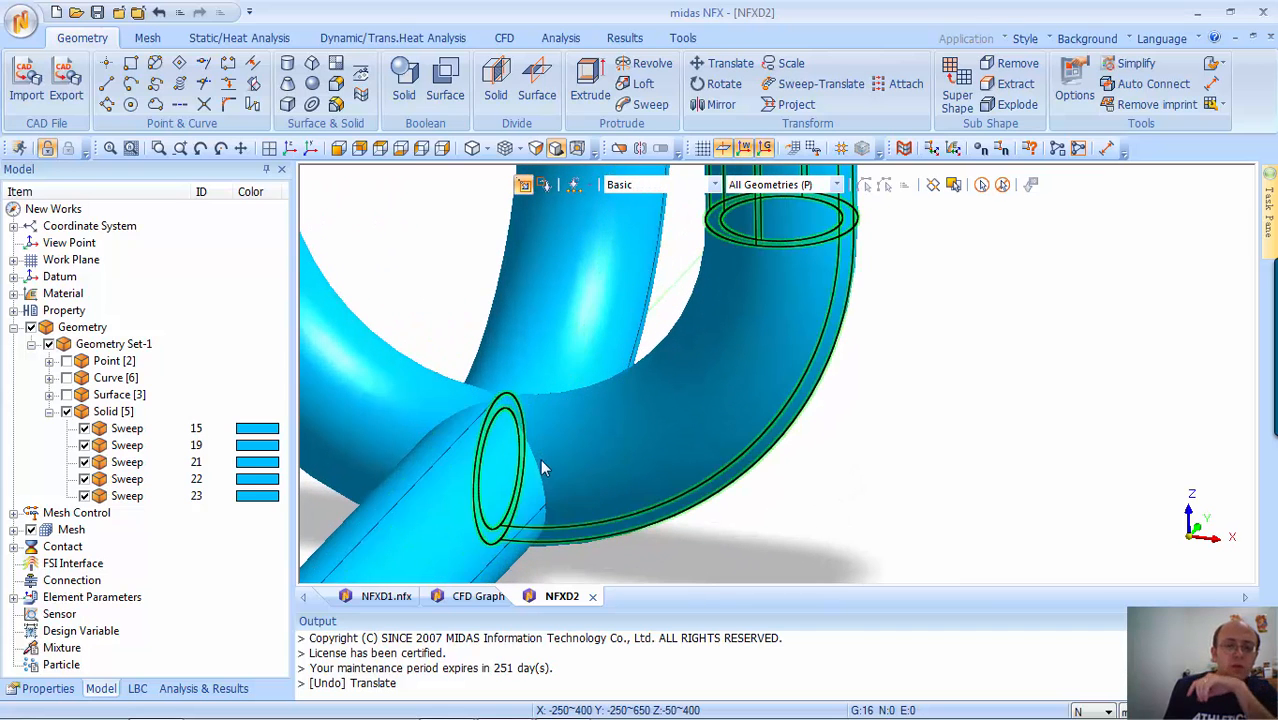
middle_drag(819, 370, 383, 268)
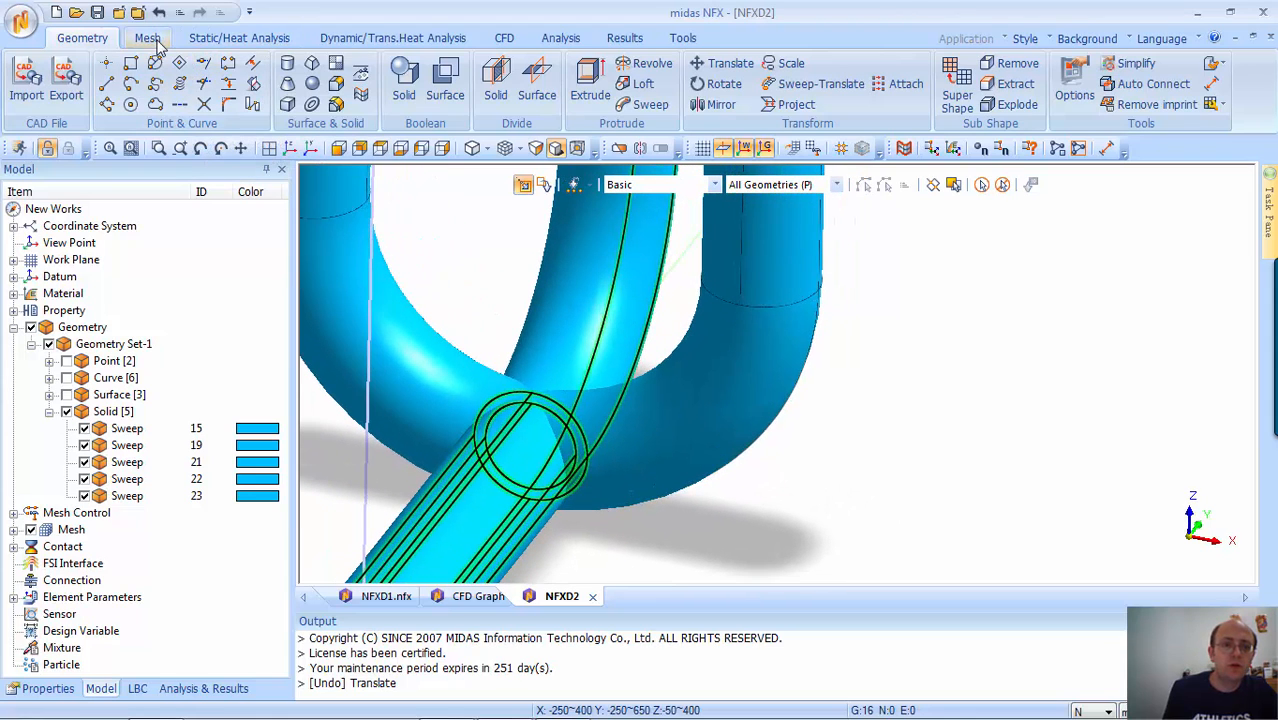
click(404, 85)
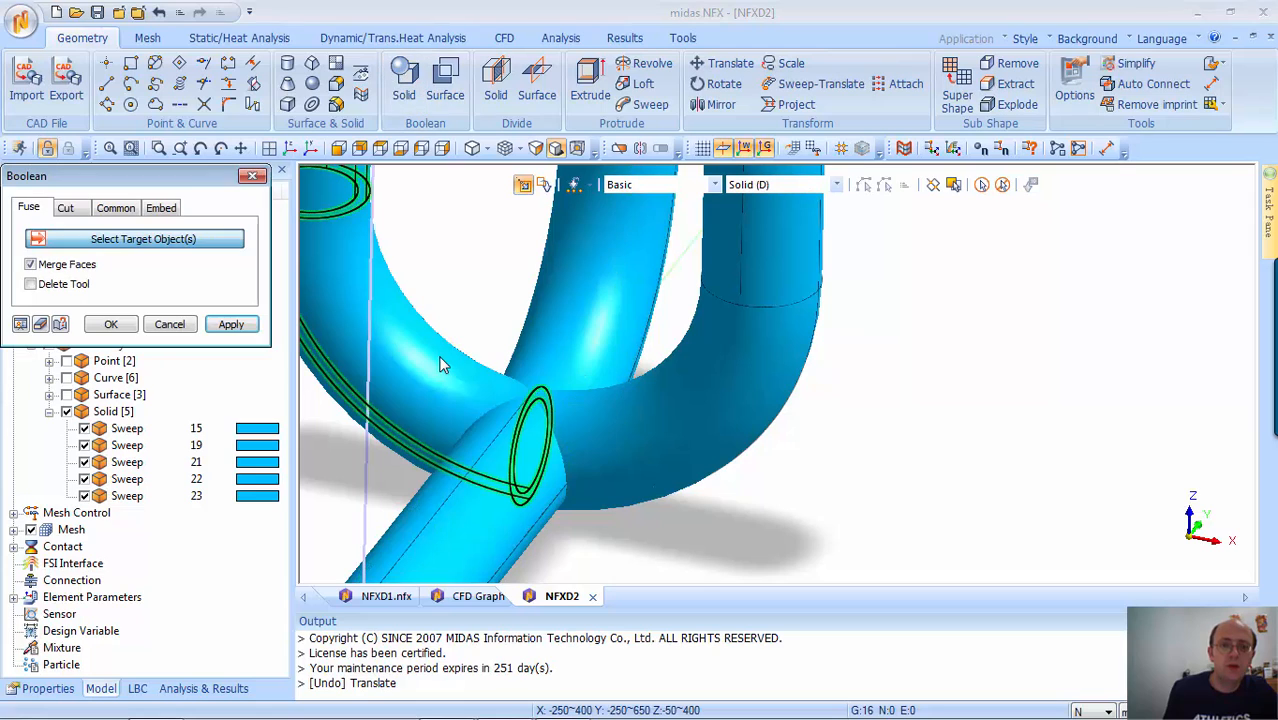
click(65, 208)
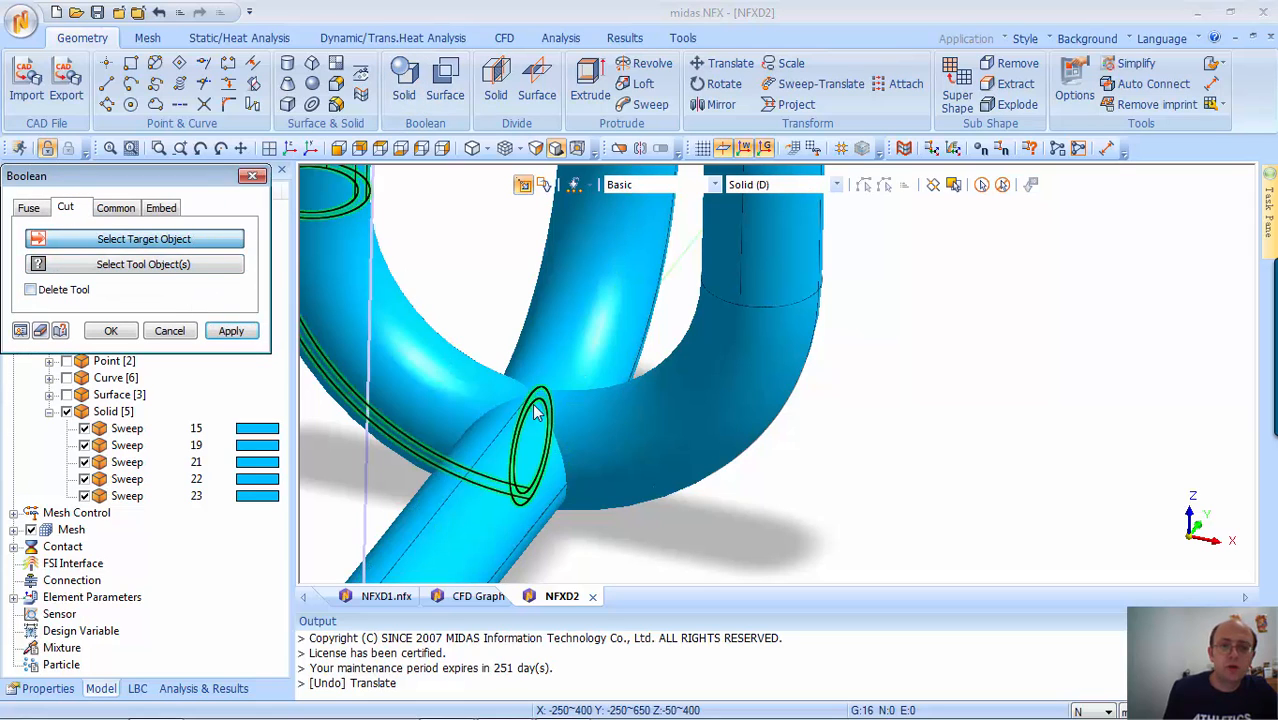
click(663, 400)
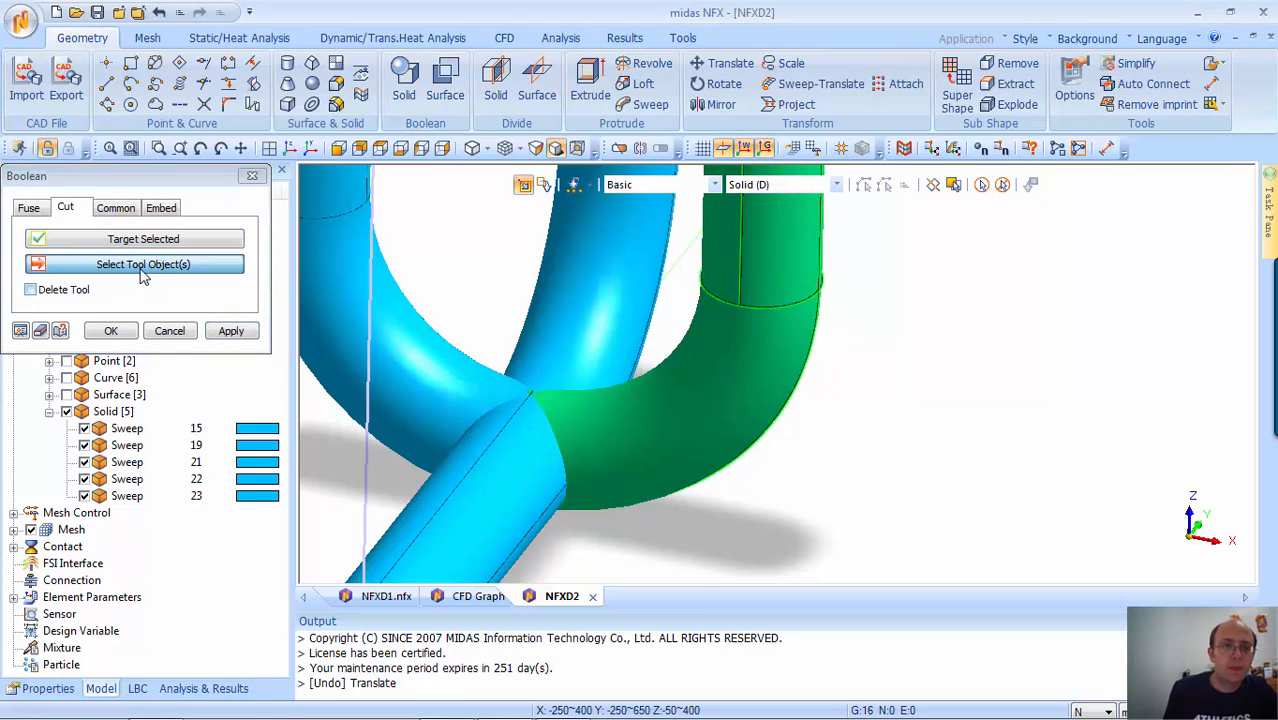
click(606, 320)
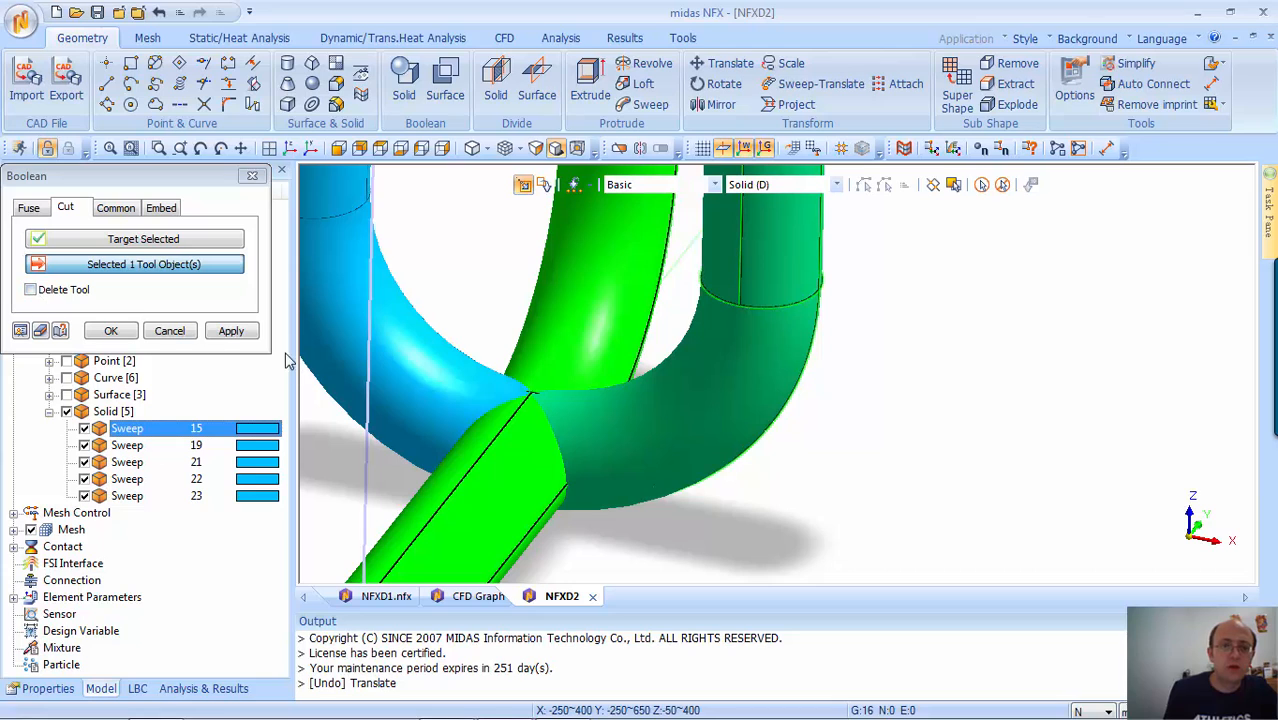
click(230, 332)
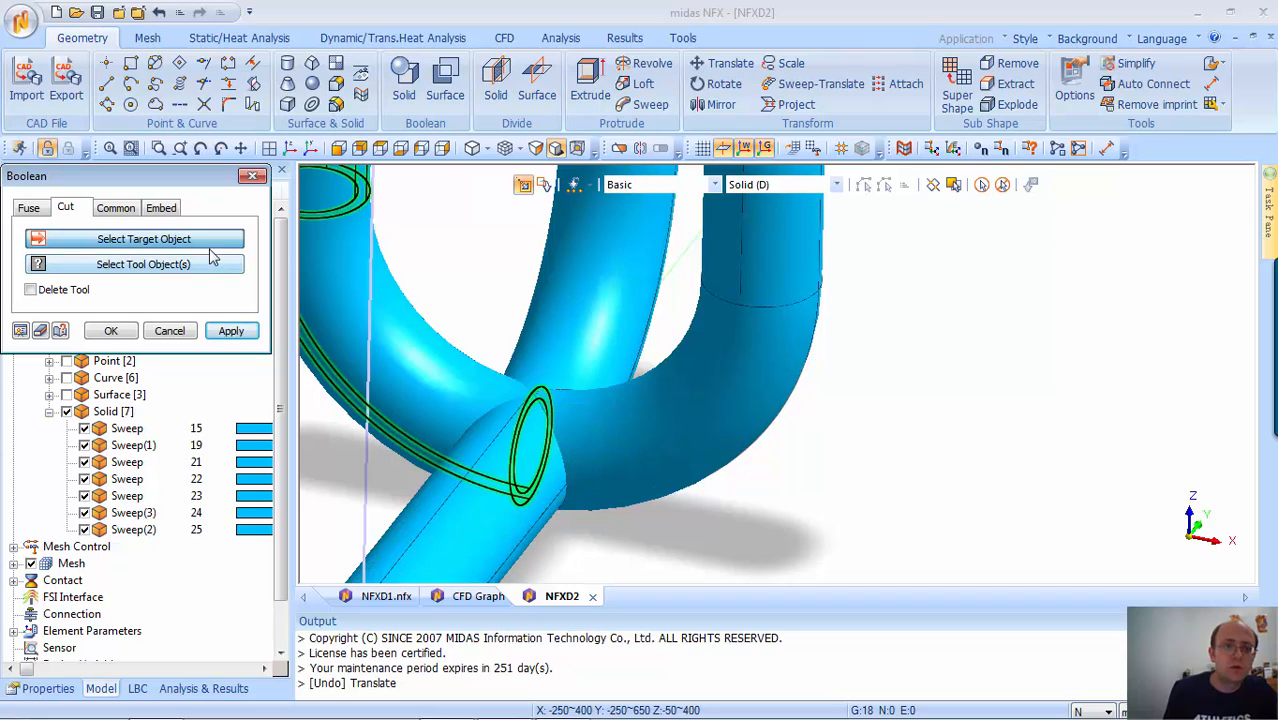
Cut the mirrored branch pipe solid with the main pipe, previewing the result and keeping the tool
click(383, 344)
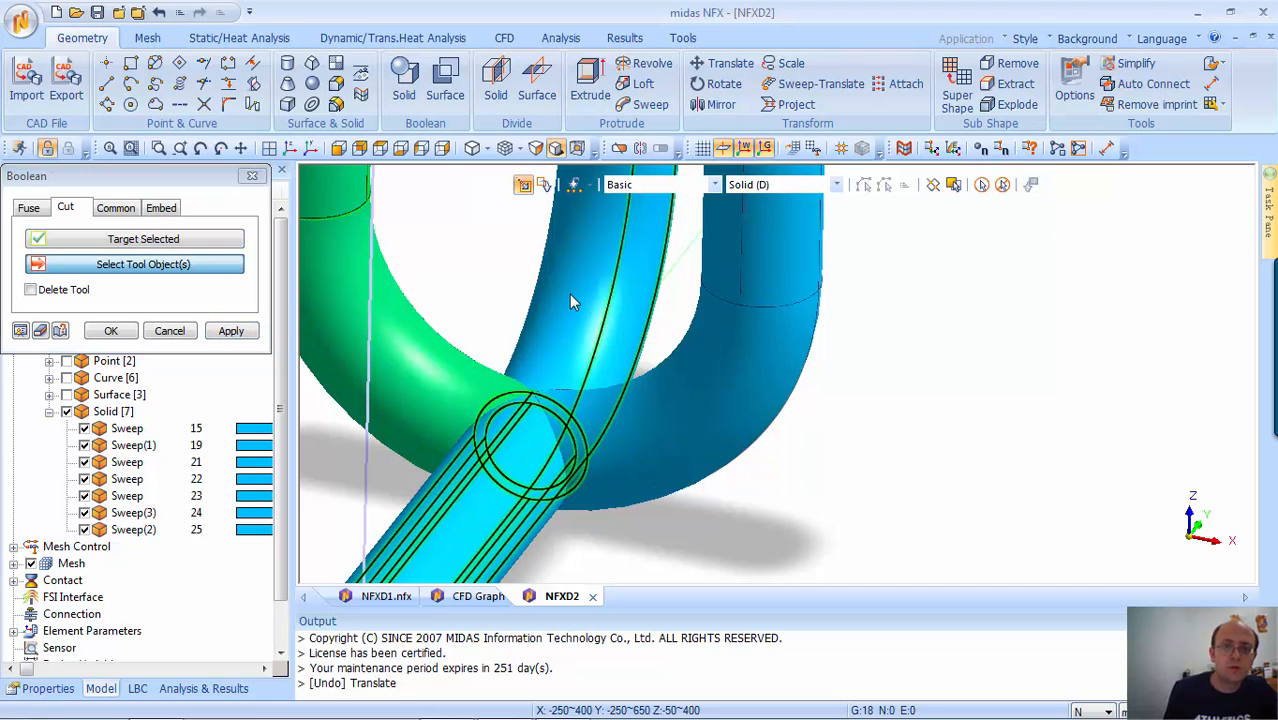
click(470, 470)
click(19, 330)
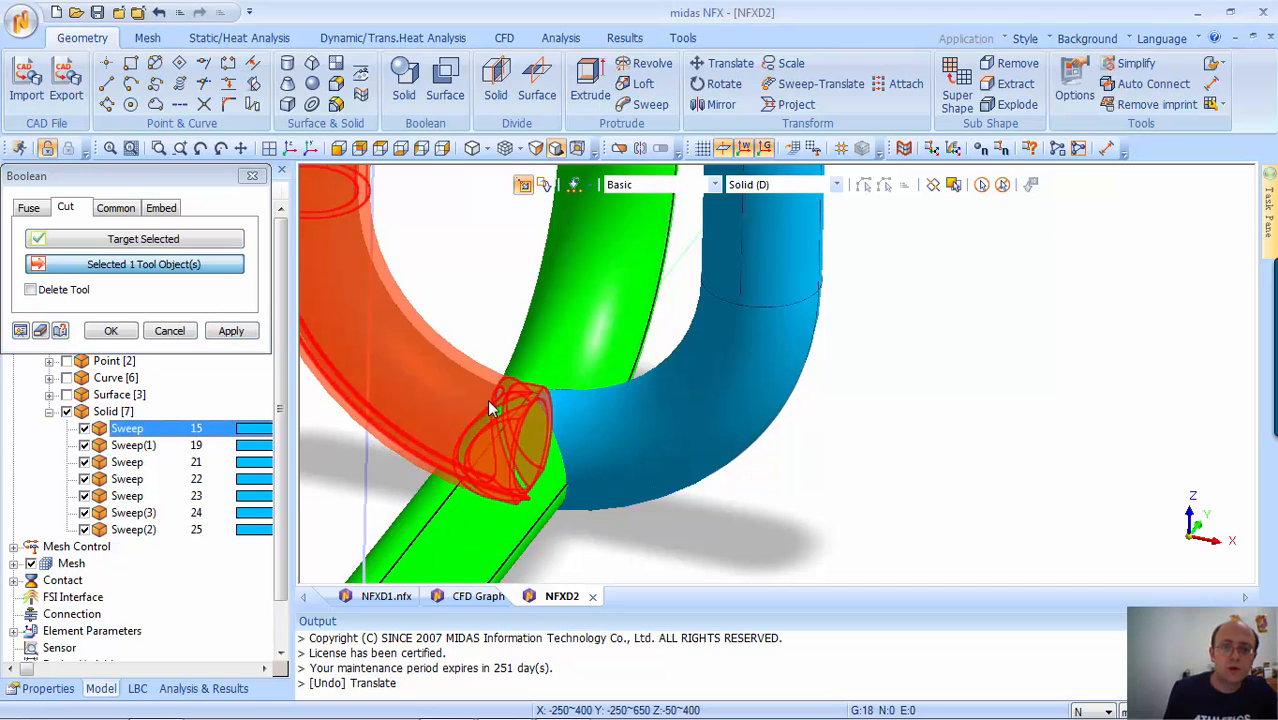
click(110, 331)
Show only the main pipe solid, hiding all other geometry
scroll(555, 324, up, 3)
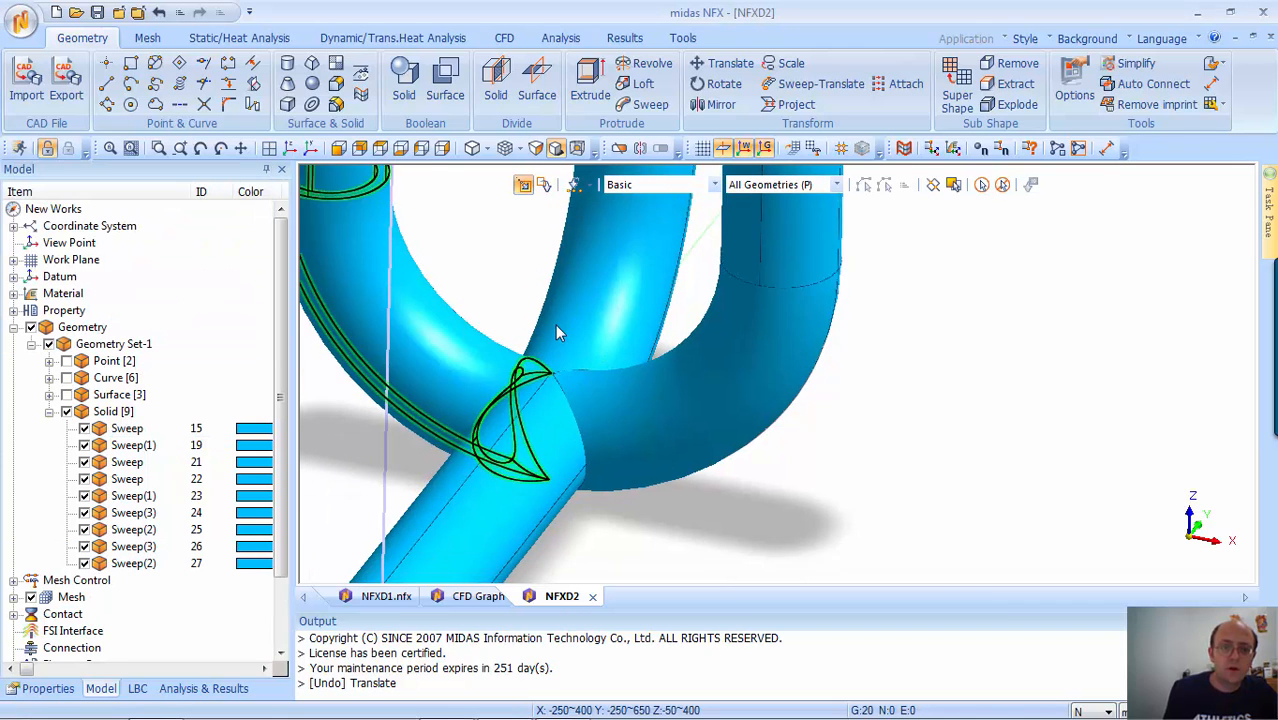
scroll(557, 311, down, 1)
scroll(735, 486, down, 5)
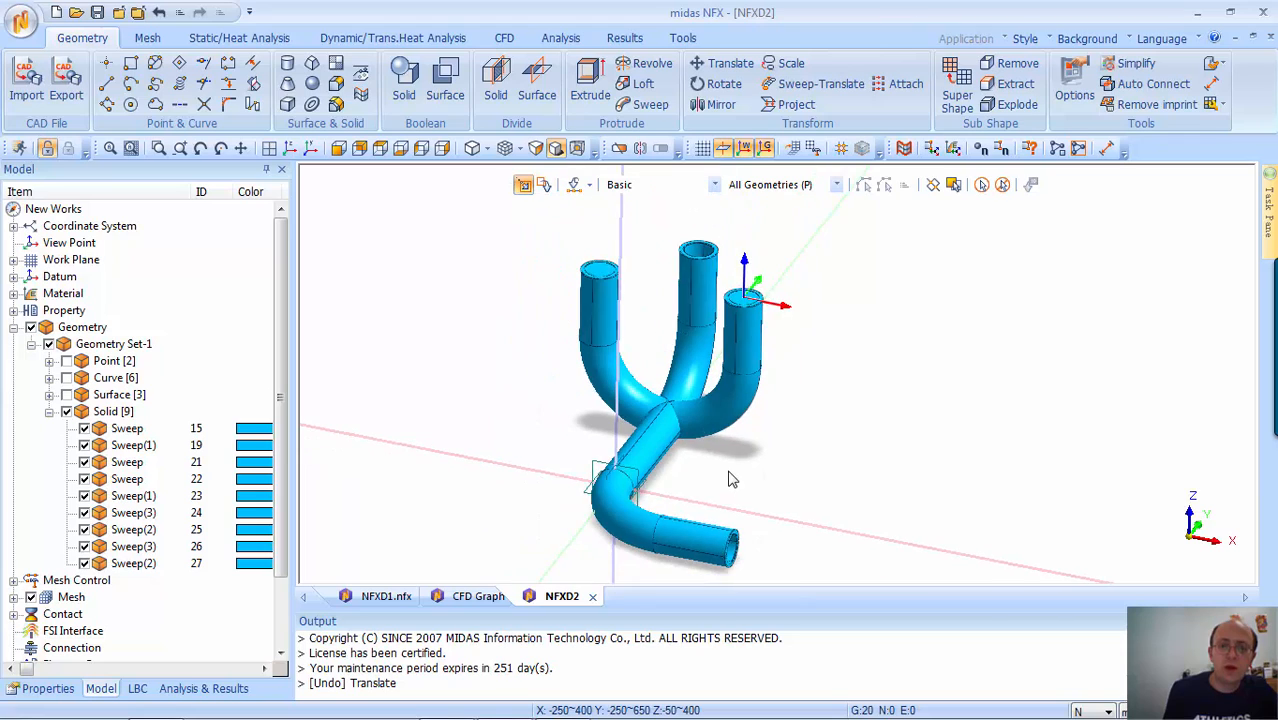
scroll(730, 476, up, 2)
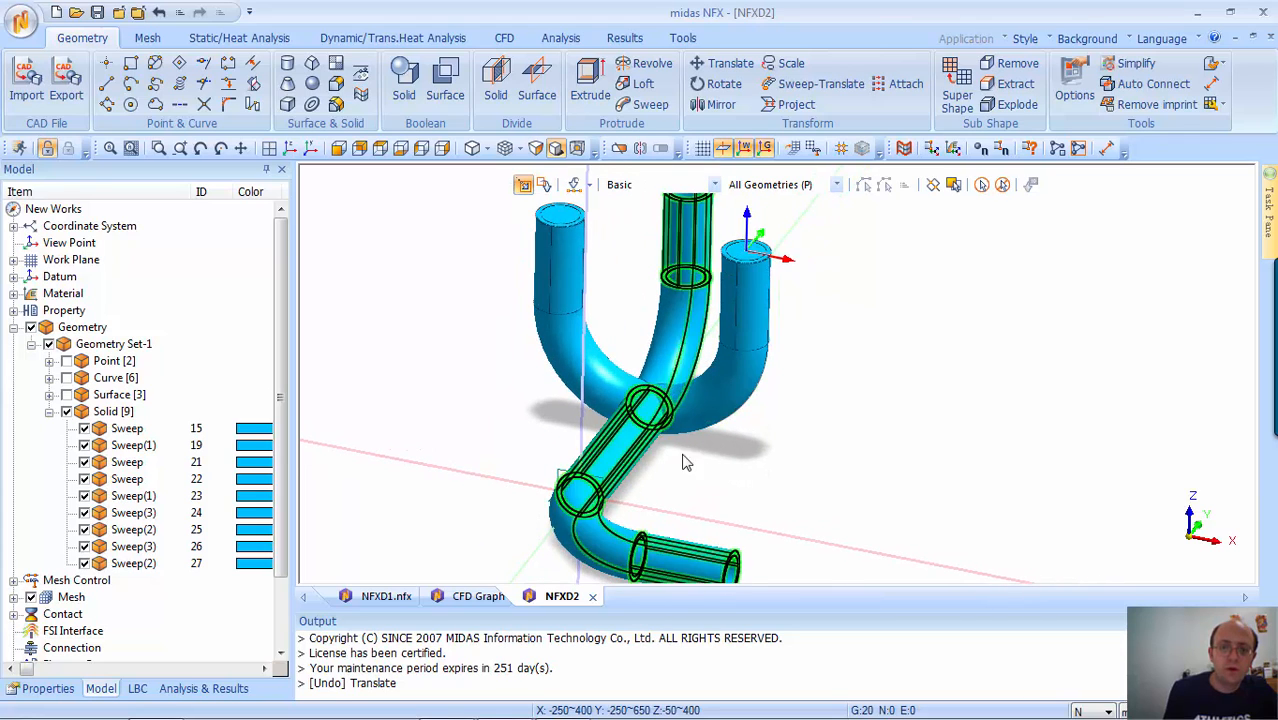
click(608, 449)
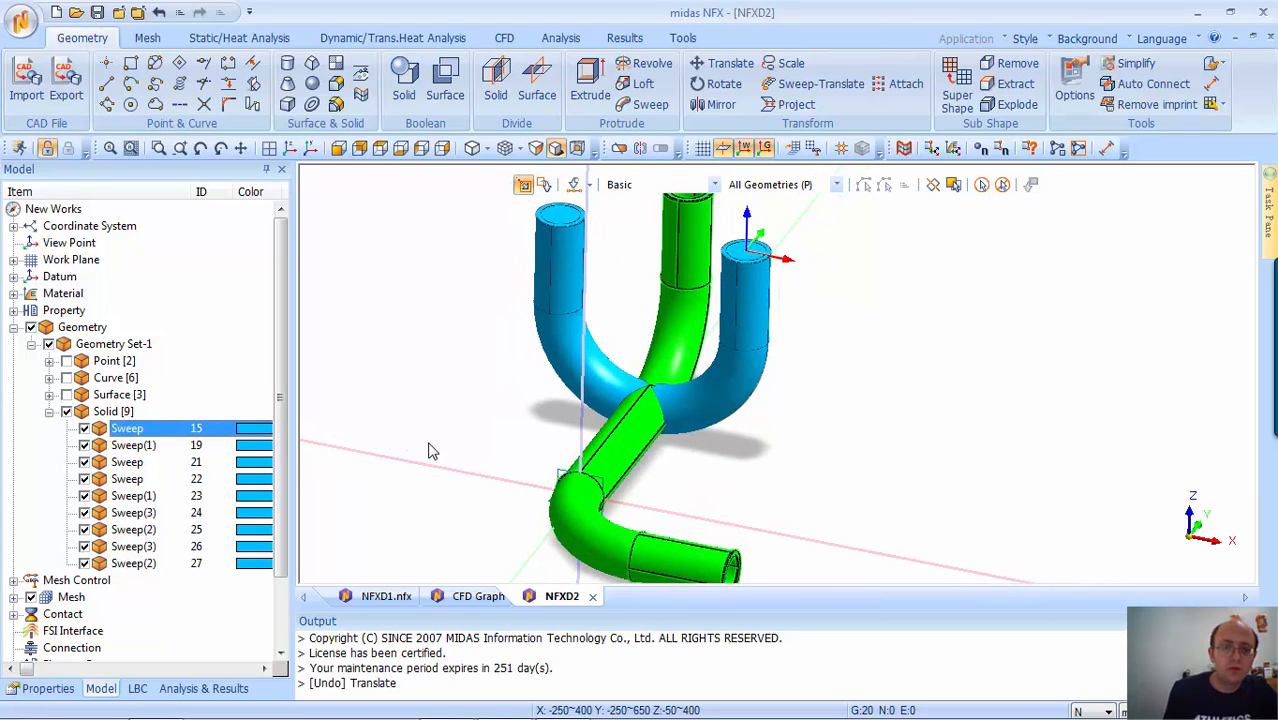
right_click(635, 440)
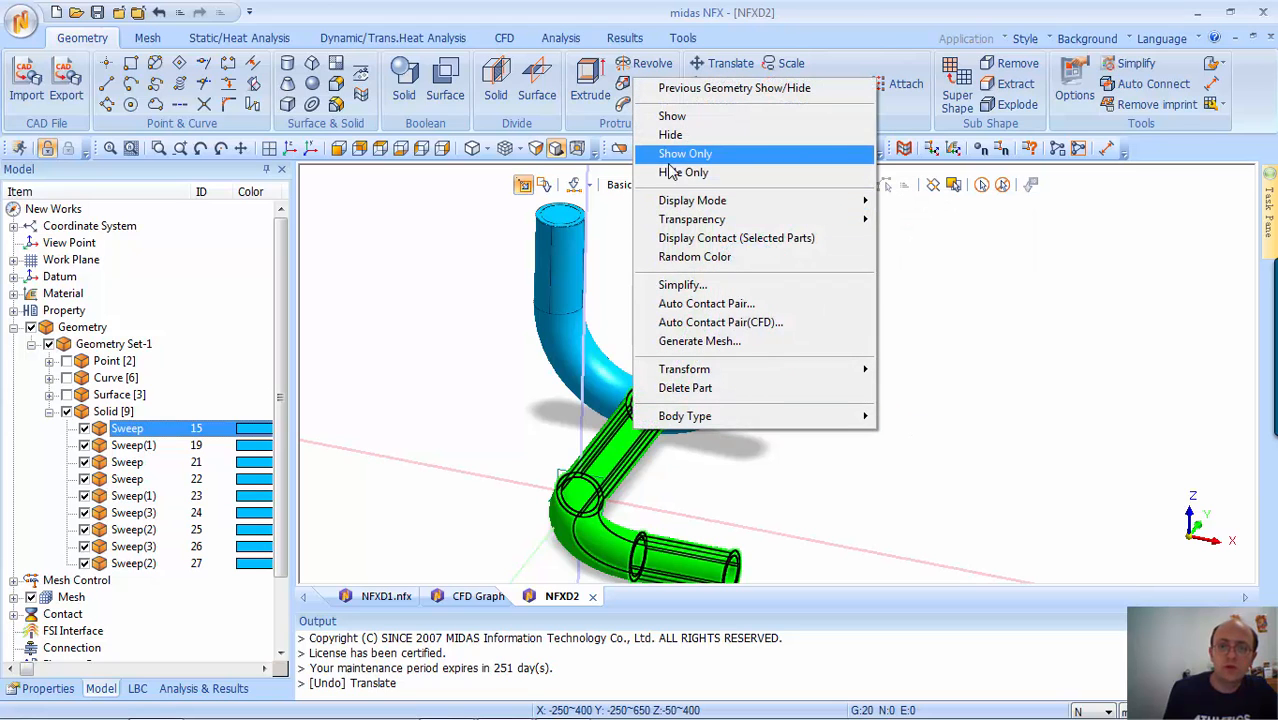
click(668, 152)
middle_drag(751, 521, 729, 511)
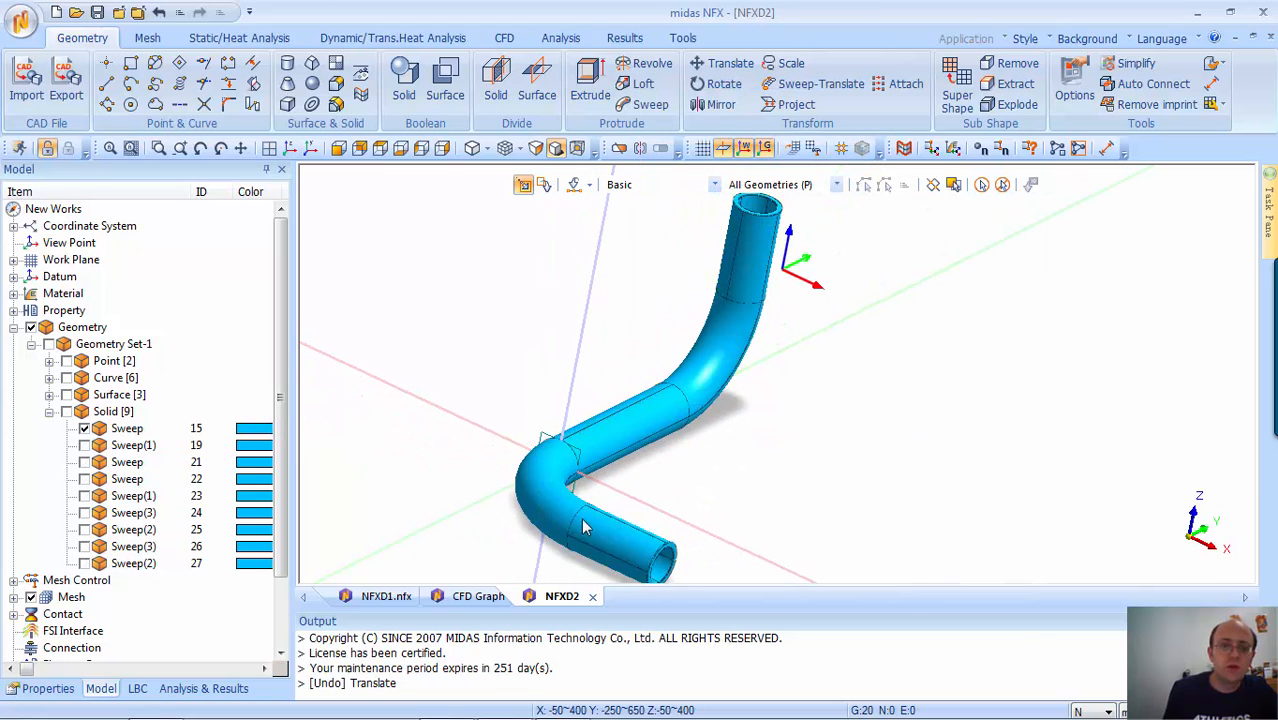
Hide the main pipe, isolate the leftover cut fragment Sweep(2) with ID 27 and delete it
click(84, 429)
click(84, 564)
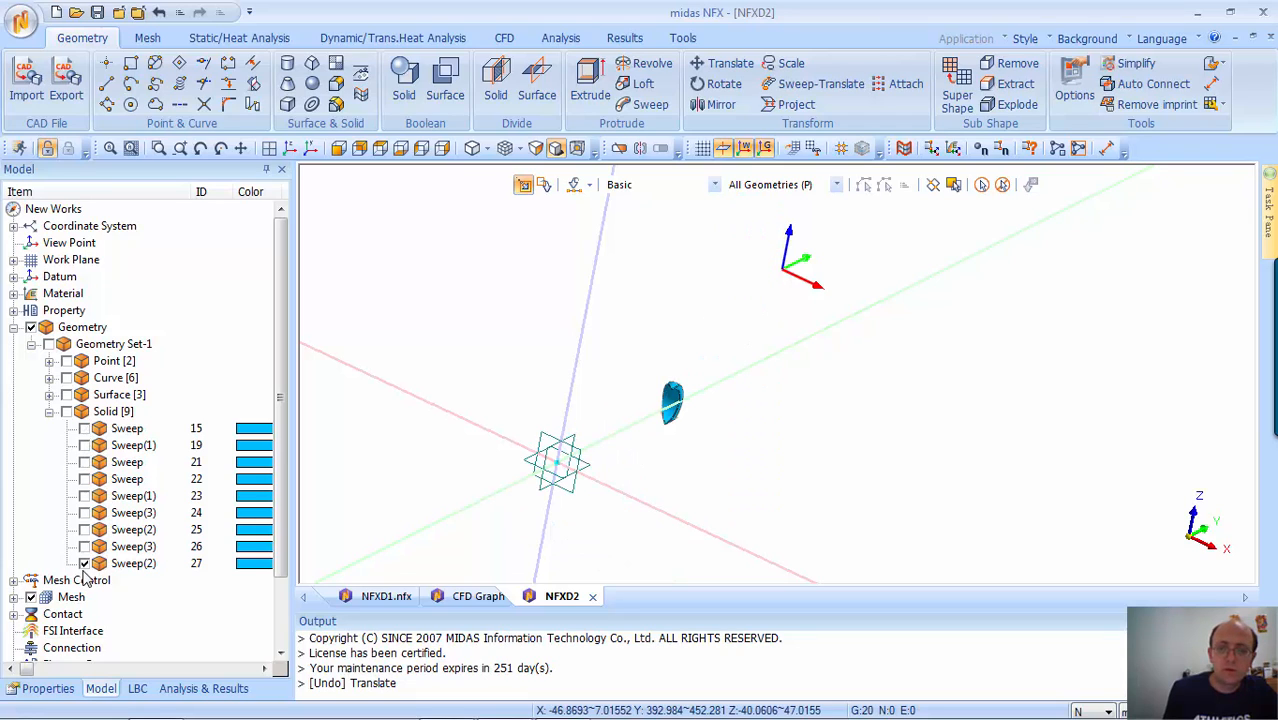
click(84, 547)
click(84, 547)
click(110, 564)
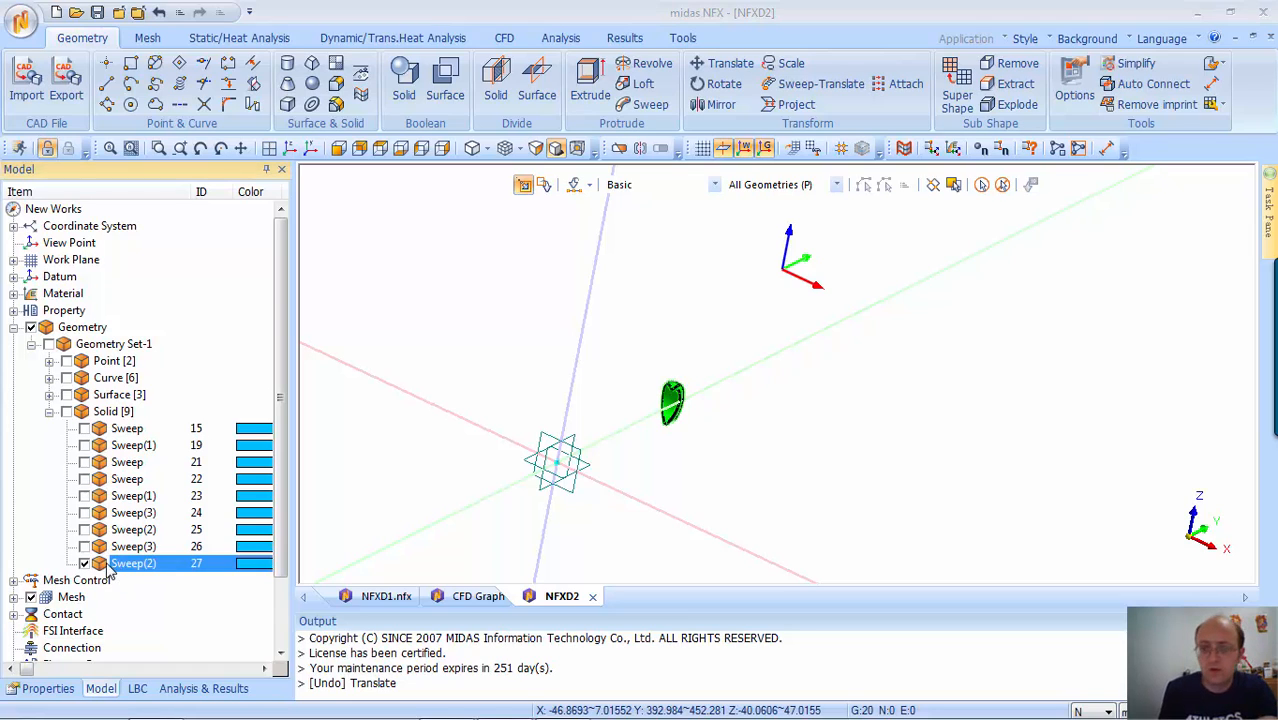
key(Delete)
key(Return)
Isolate the leftover cut fragment Sweep(2) with ID 25 and delete it
click(84, 547)
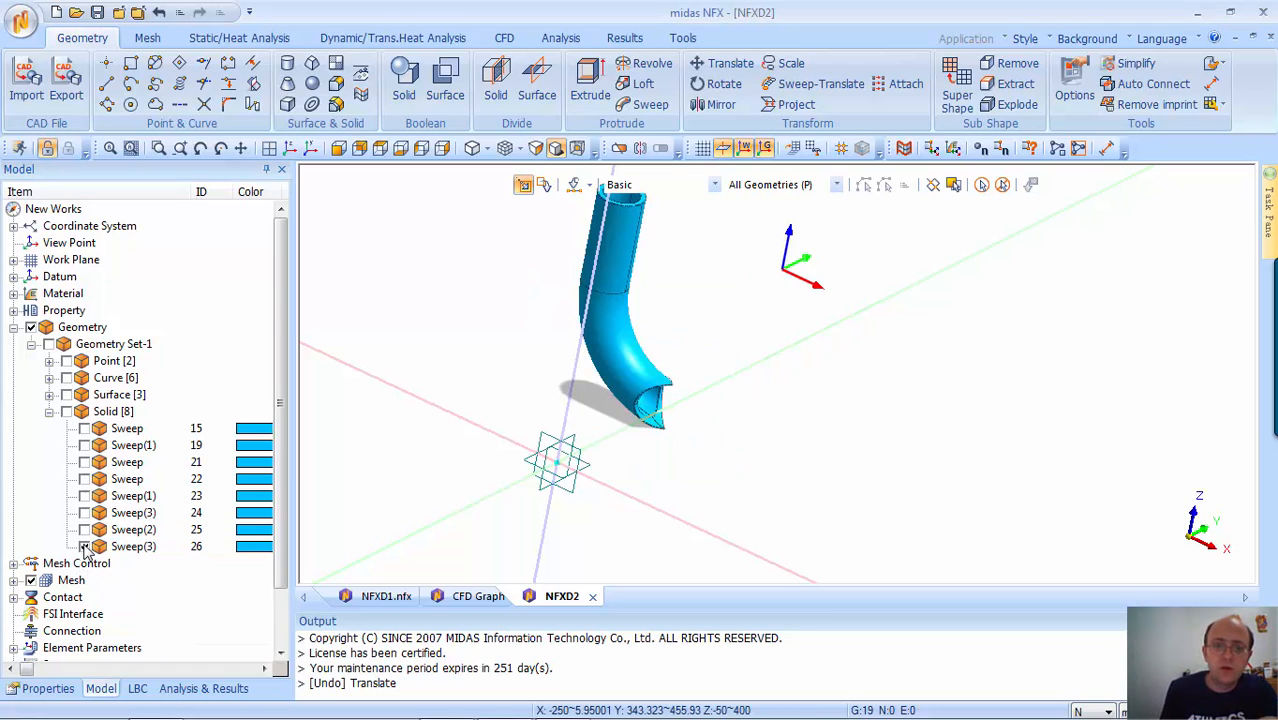
click(84, 547)
click(84, 530)
click(99, 532)
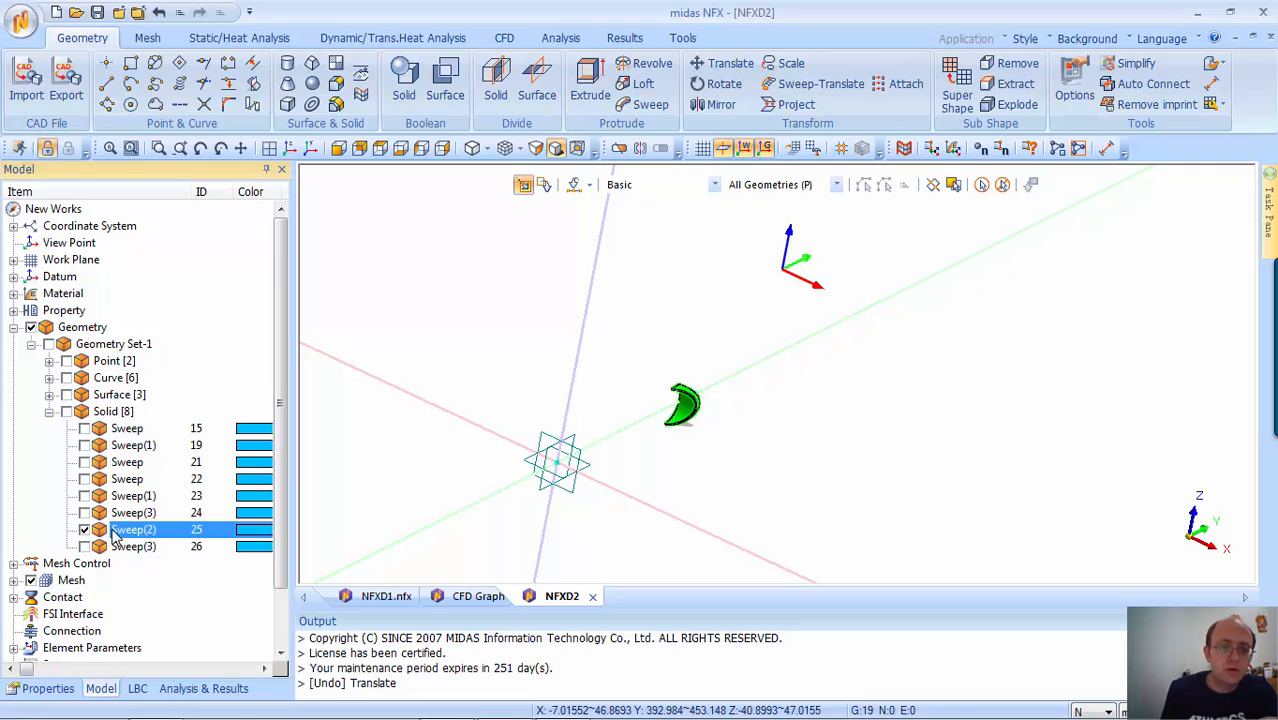
key(Delete)
key(Return)
Isolate the leftover cut fragment Sweep(1) with ID 23 and delete it
click(84, 513)
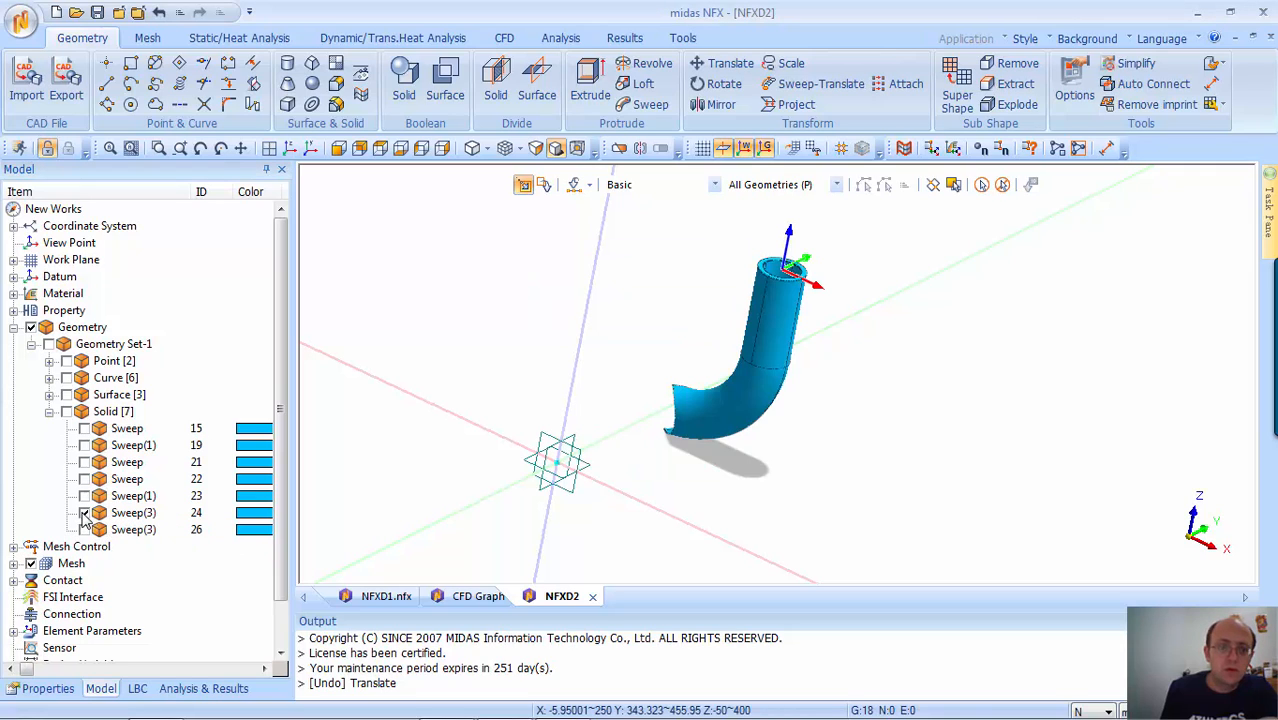
click(84, 513)
click(84, 496)
click(114, 497)
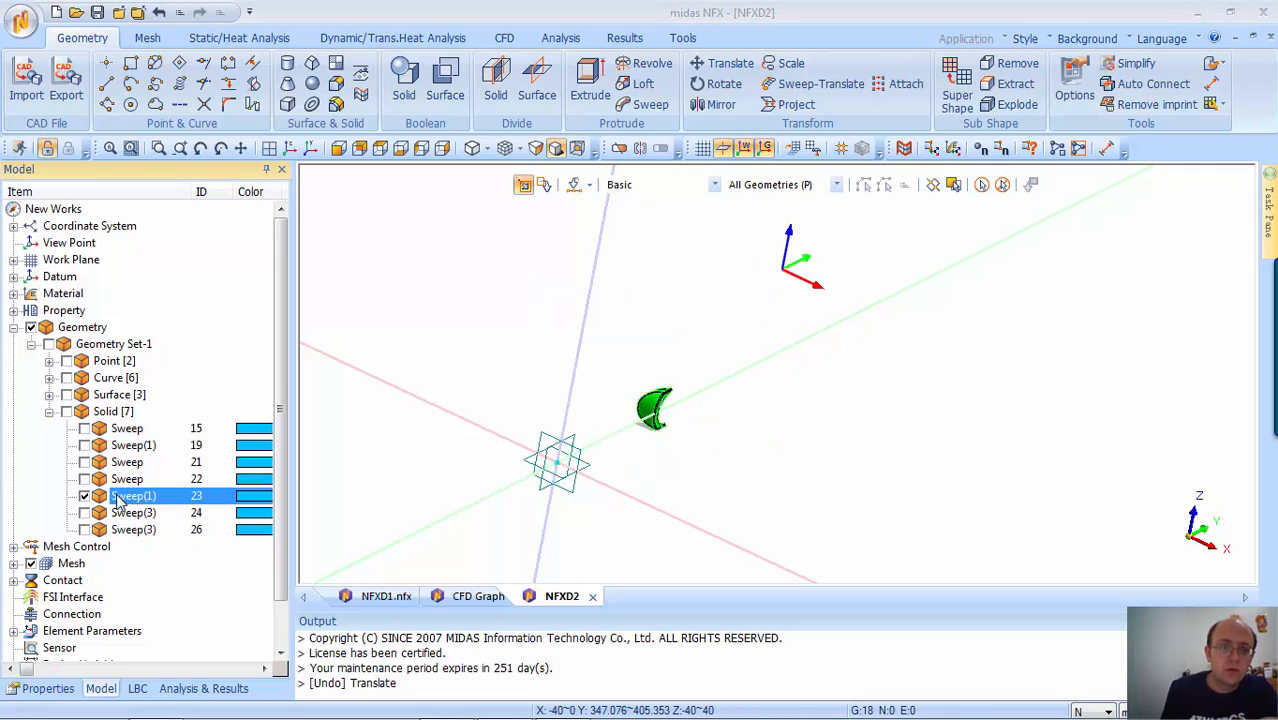
key(Delete)
key(Return)
Check the Sweep solids 22 and 21, then isolate the leftover fragment Sweep(1) with ID 19 and delete it
click(84, 479)
click(84, 479)
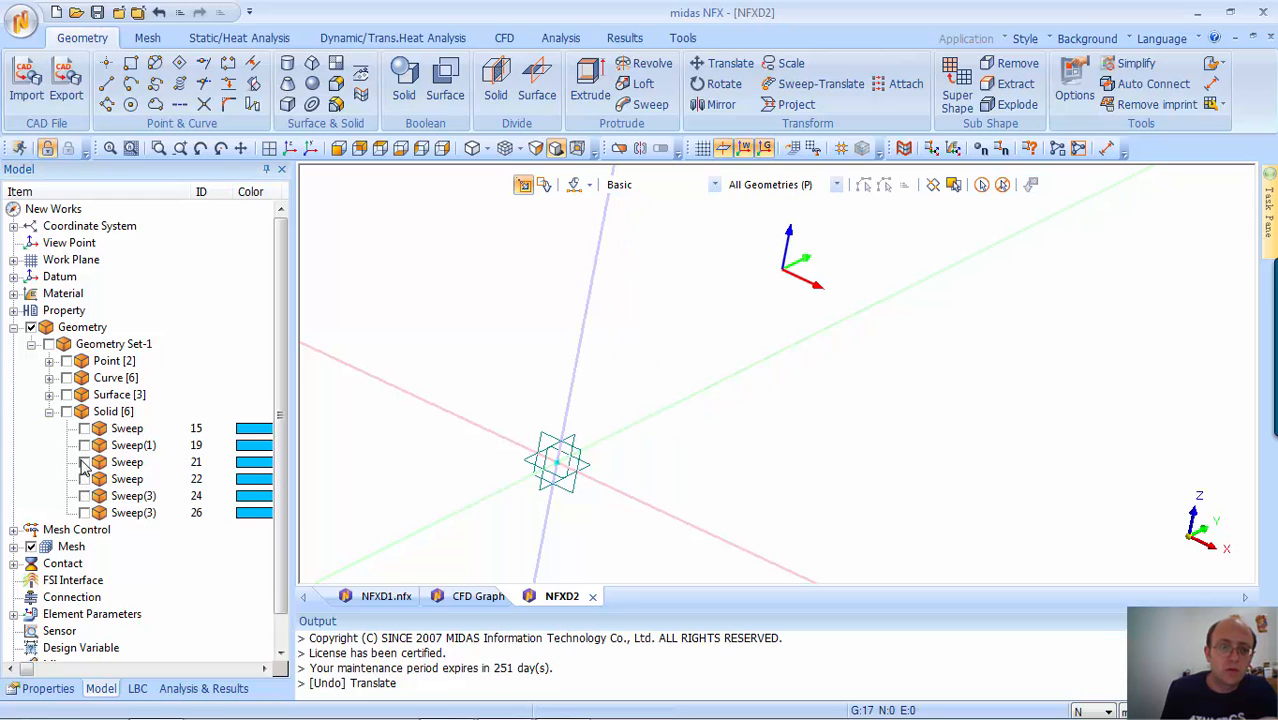
click(84, 462)
click(84, 462)
click(84, 445)
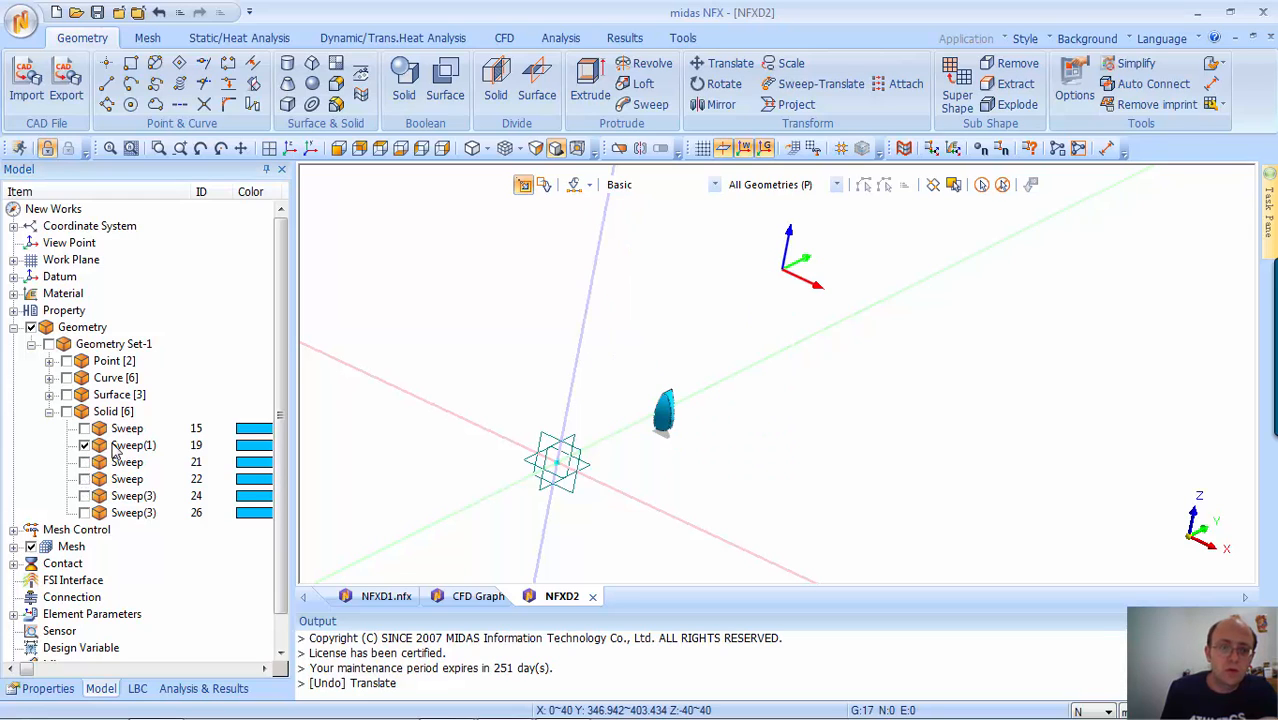
click(120, 445)
key(Delete)
key(Return)
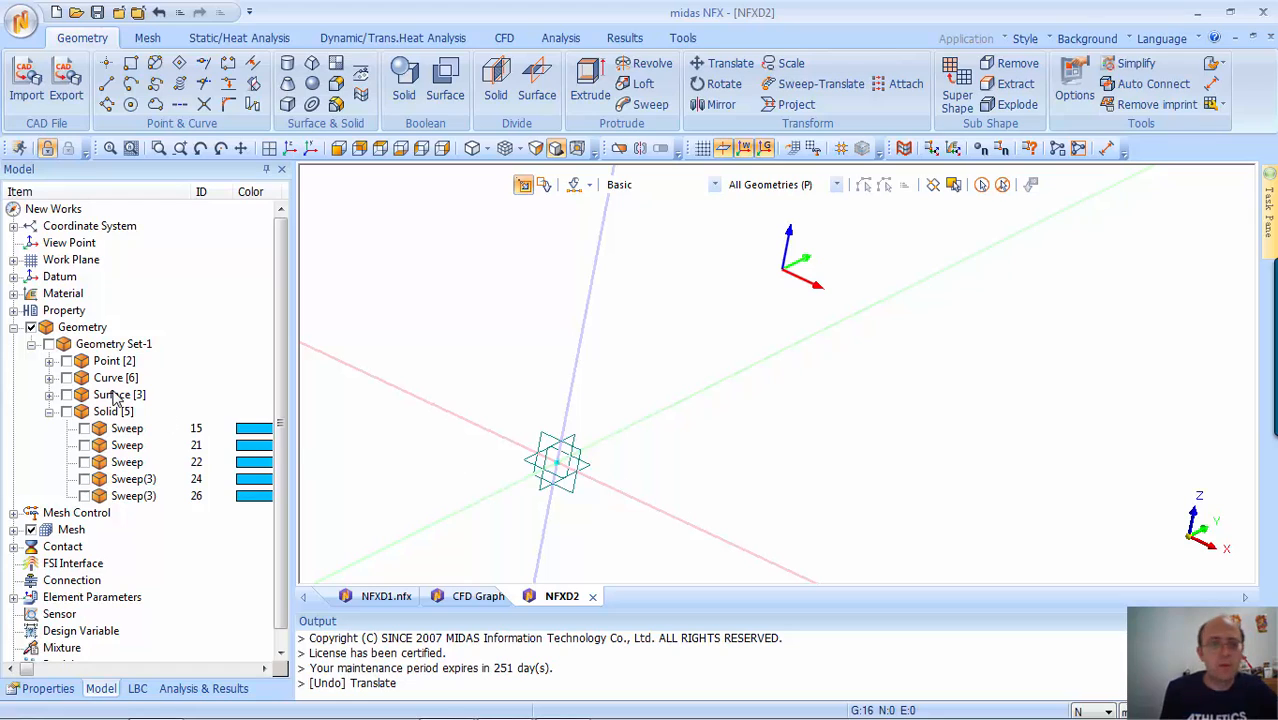
Examine the remaining solids one at a time, including the trimmed end of the hollow branch pipe Sweep(3) with ID 26
click(84, 445)
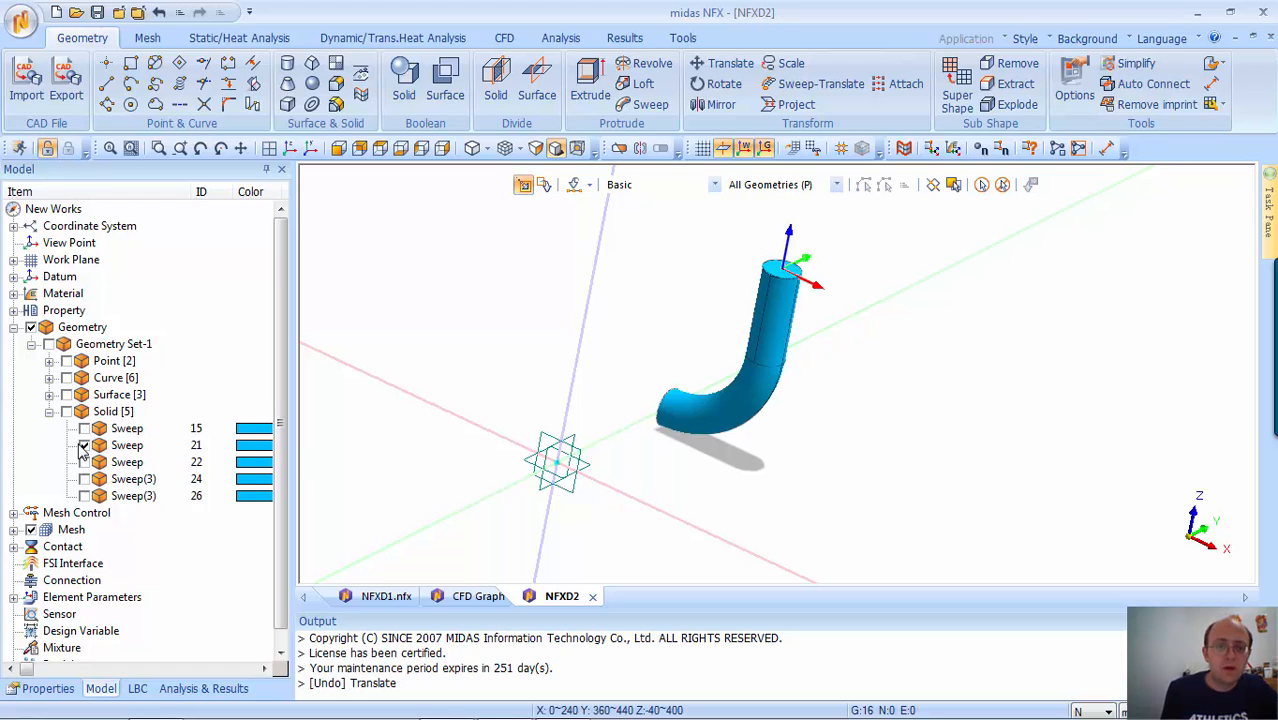
click(84, 446)
click(84, 429)
click(84, 429)
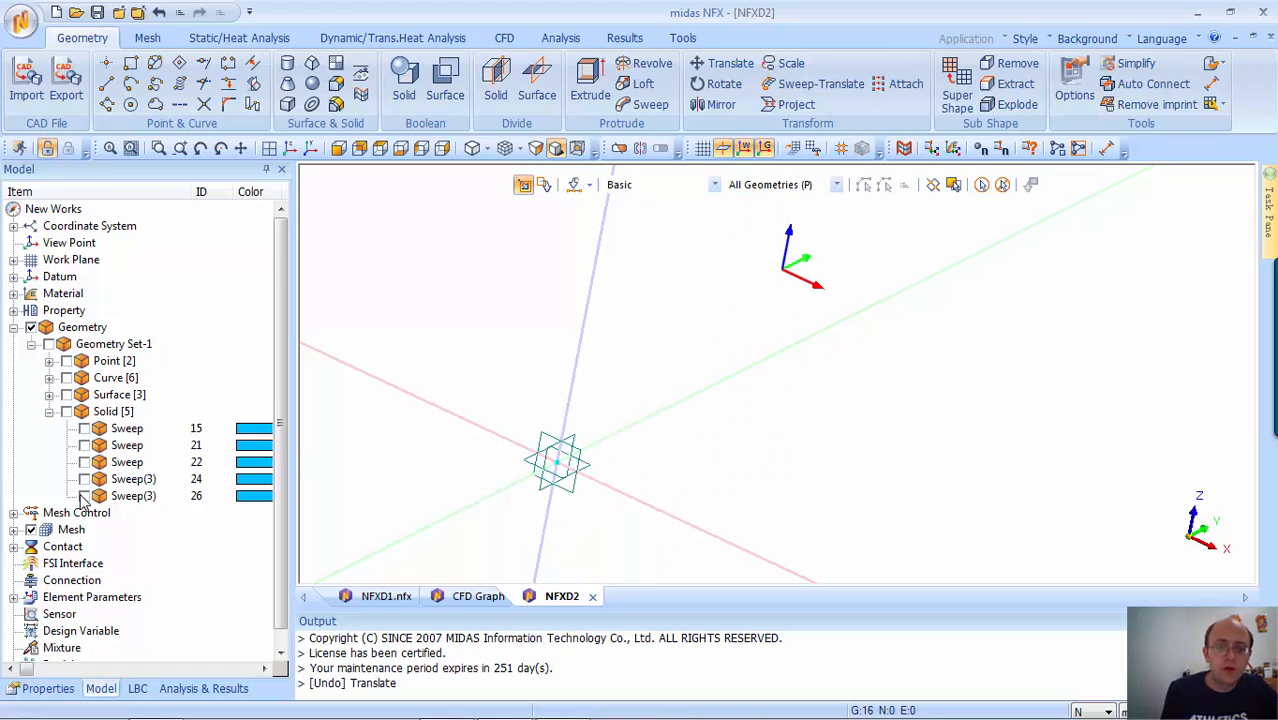
click(84, 496)
middle_drag(636, 524, 542, 377)
scroll(615, 403, up, 3)
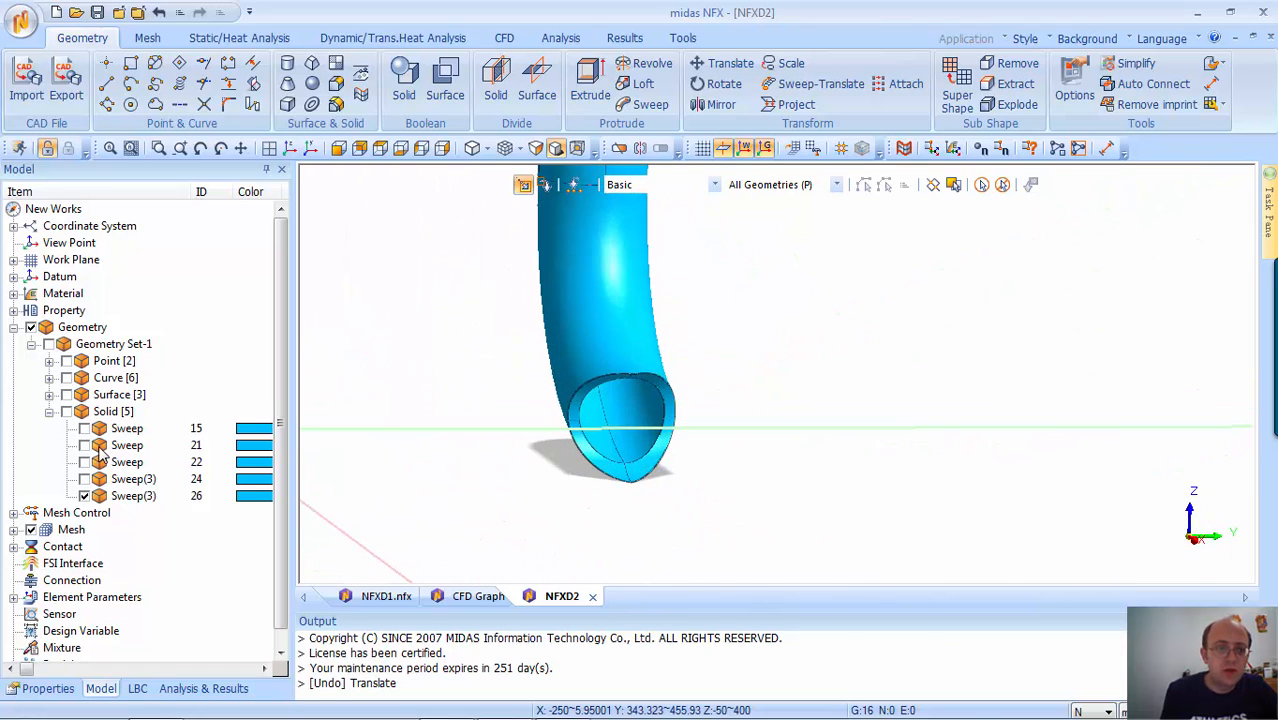
middle_drag(570, 482, 480, 445)
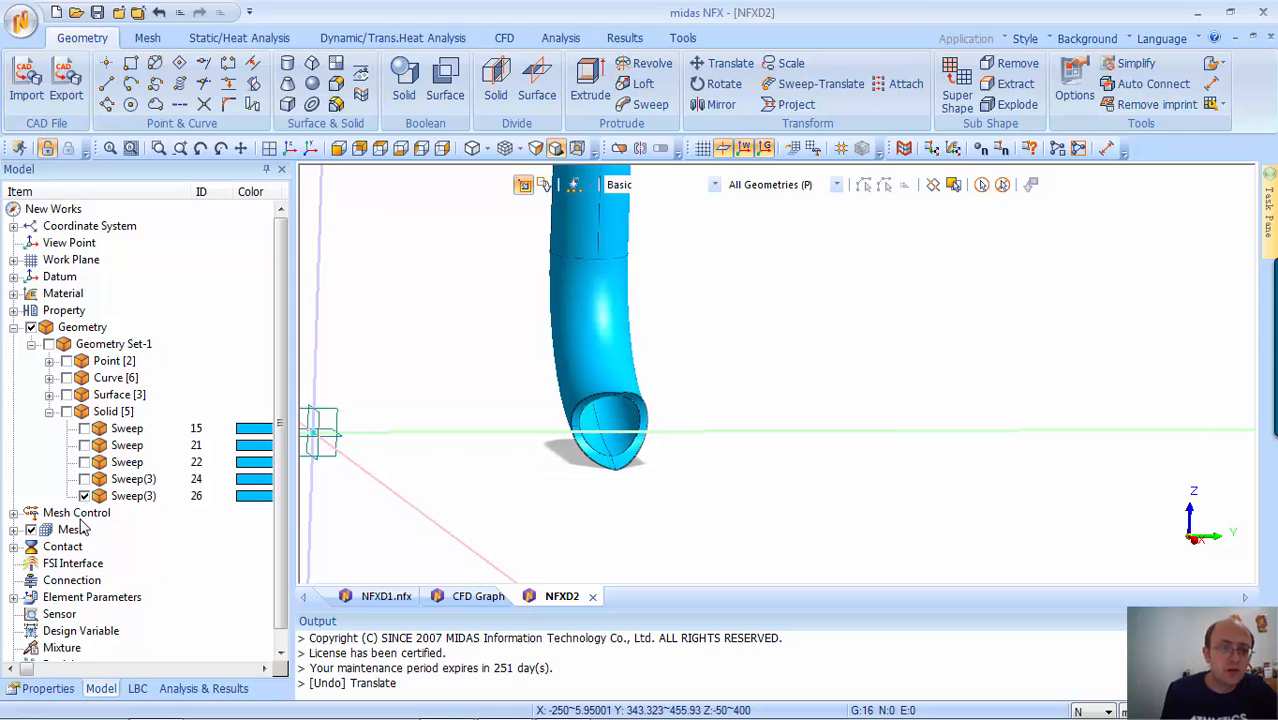
click(84, 496)
Show the main pipe Sweep 15 together with the two solid branch cores, Sweep 21 and 22
click(85, 429)
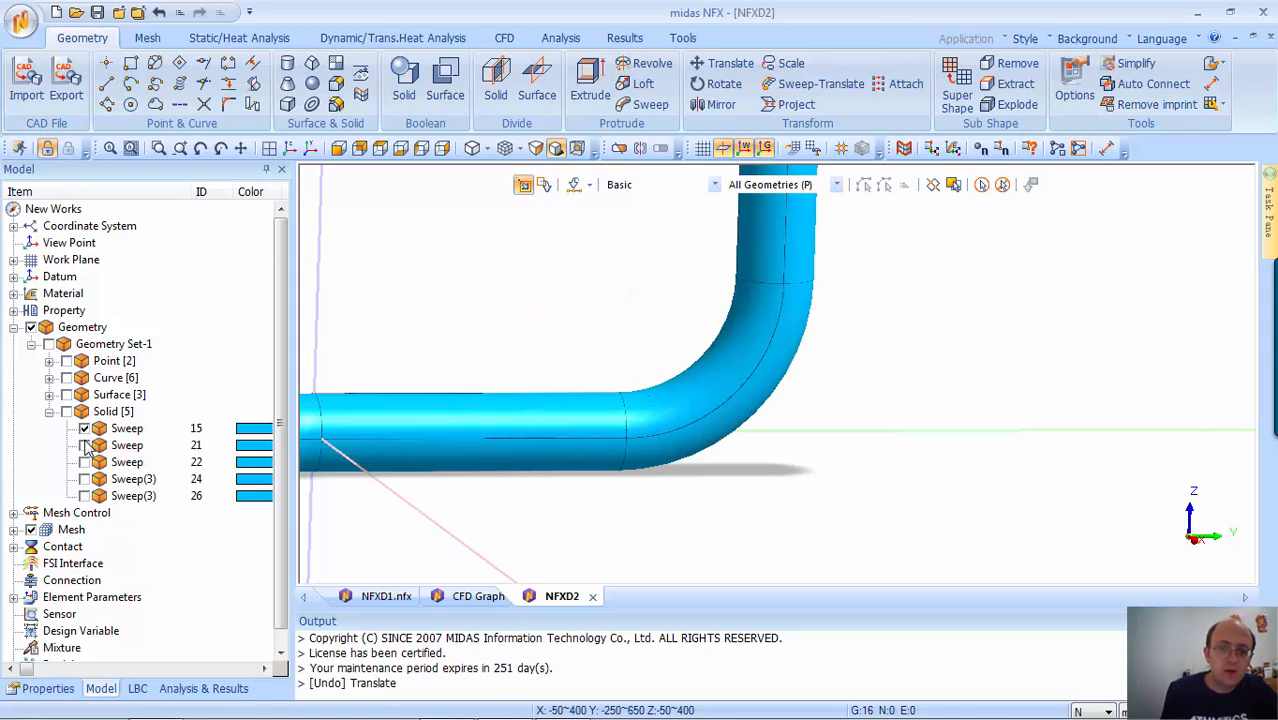
click(85, 446)
middle_drag(446, 531, 723, 353)
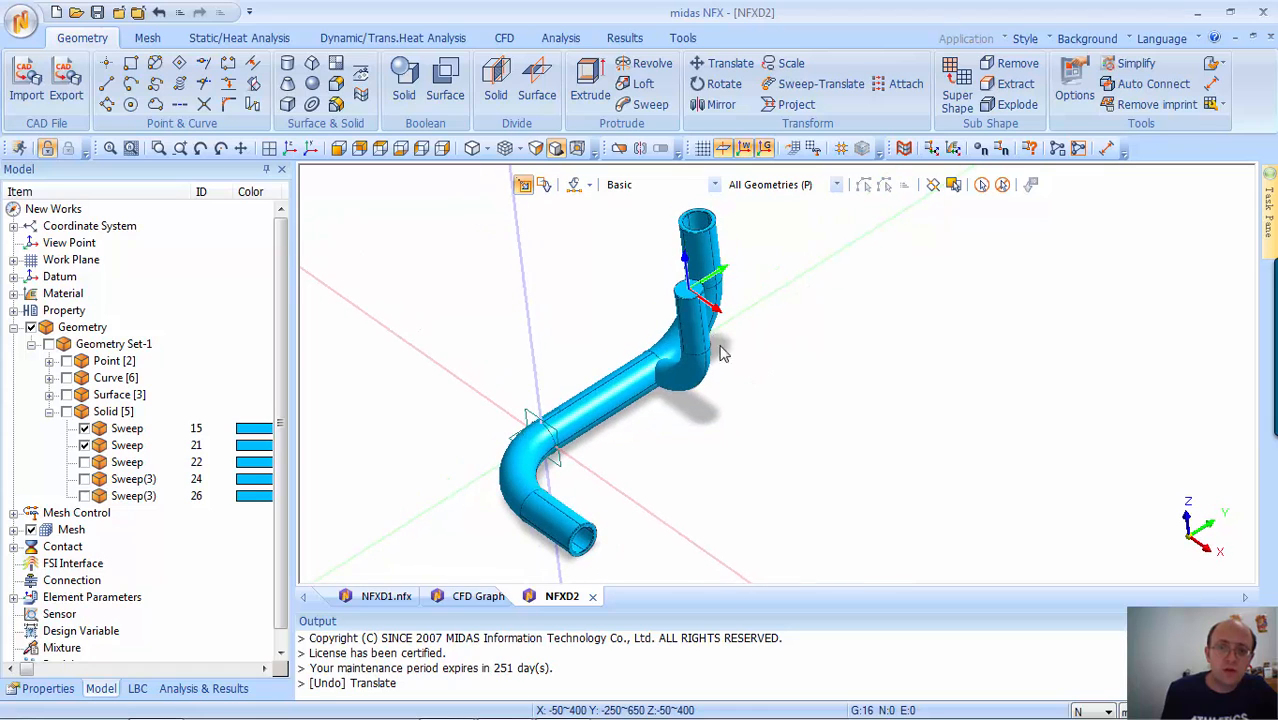
click(85, 462)
middle_drag(492, 445, 600, 358)
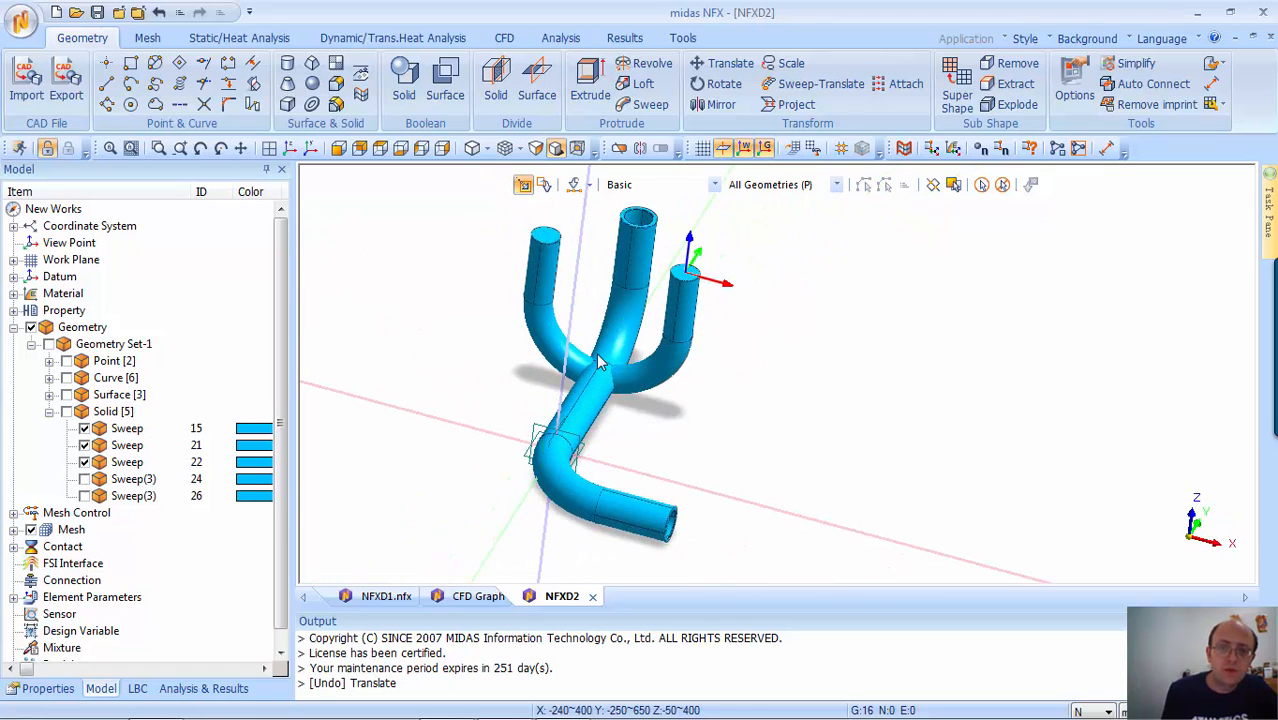
scroll(630, 264, up, 2)
scroll(634, 268, down, 2)
click(755, 400)
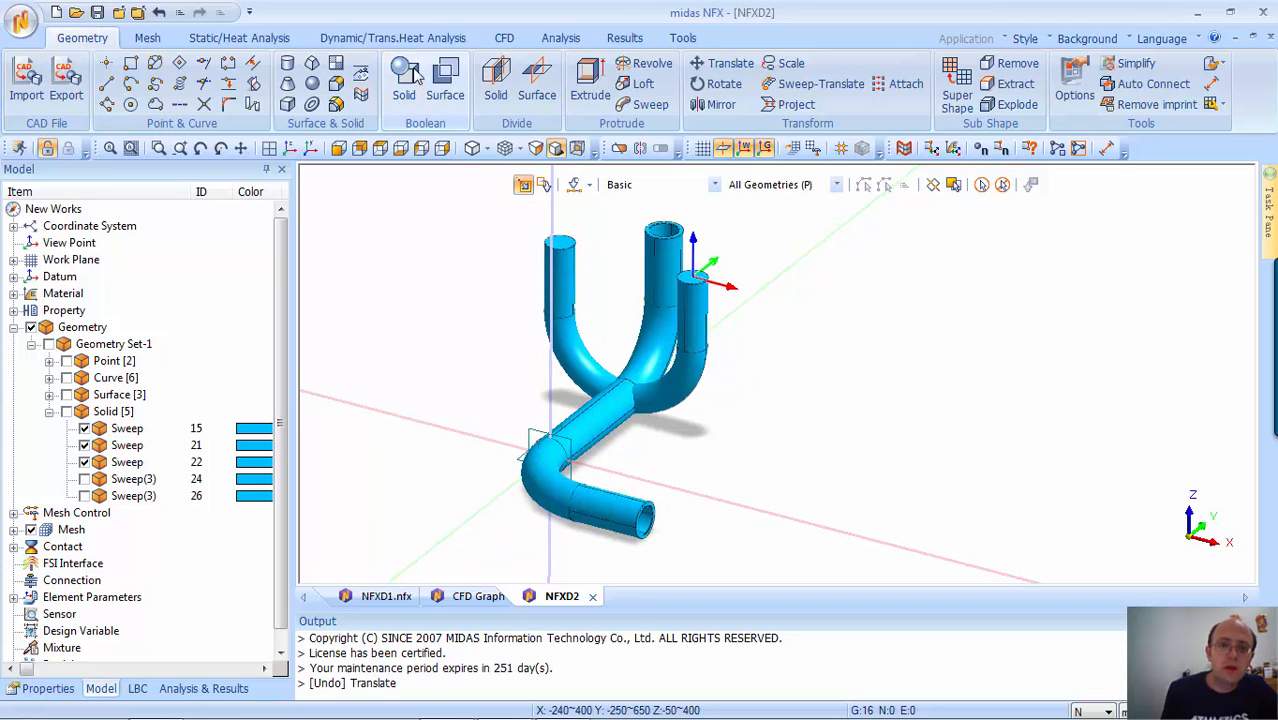
Cut the main pipe with both solid branch cores as tool objects, with Delete Tool enabled
click(404, 75)
click(65, 208)
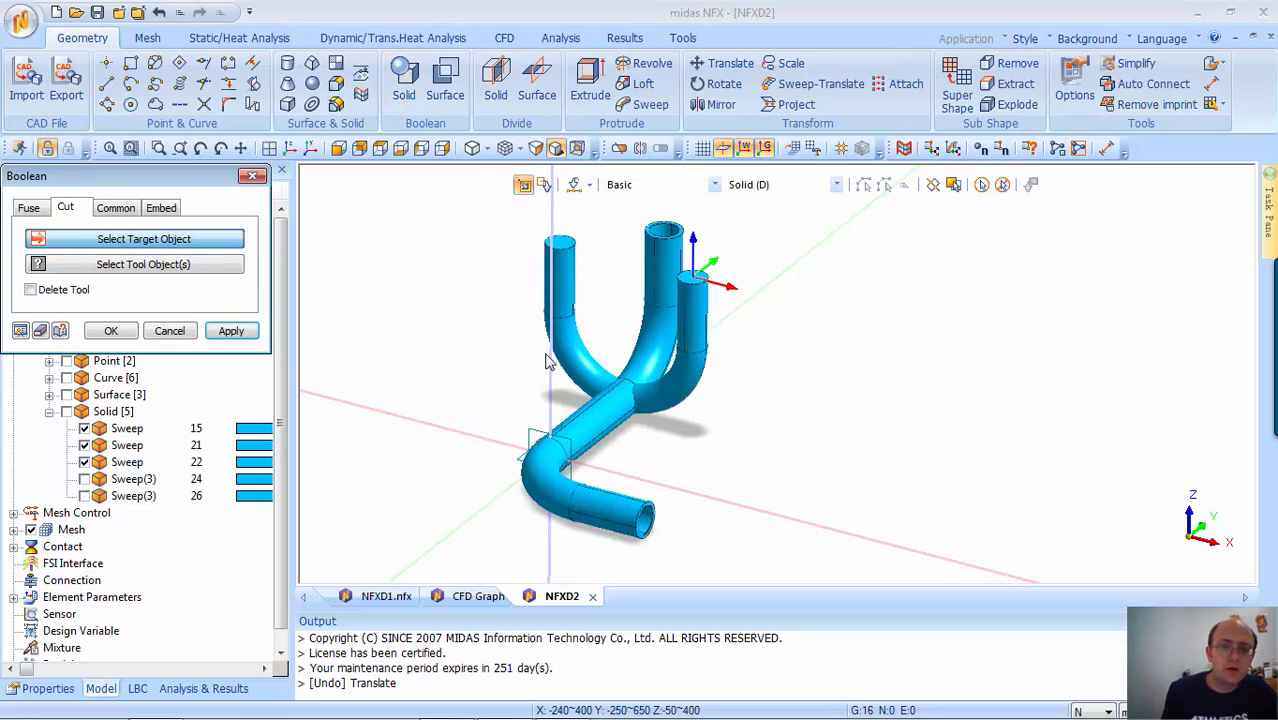
click(650, 330)
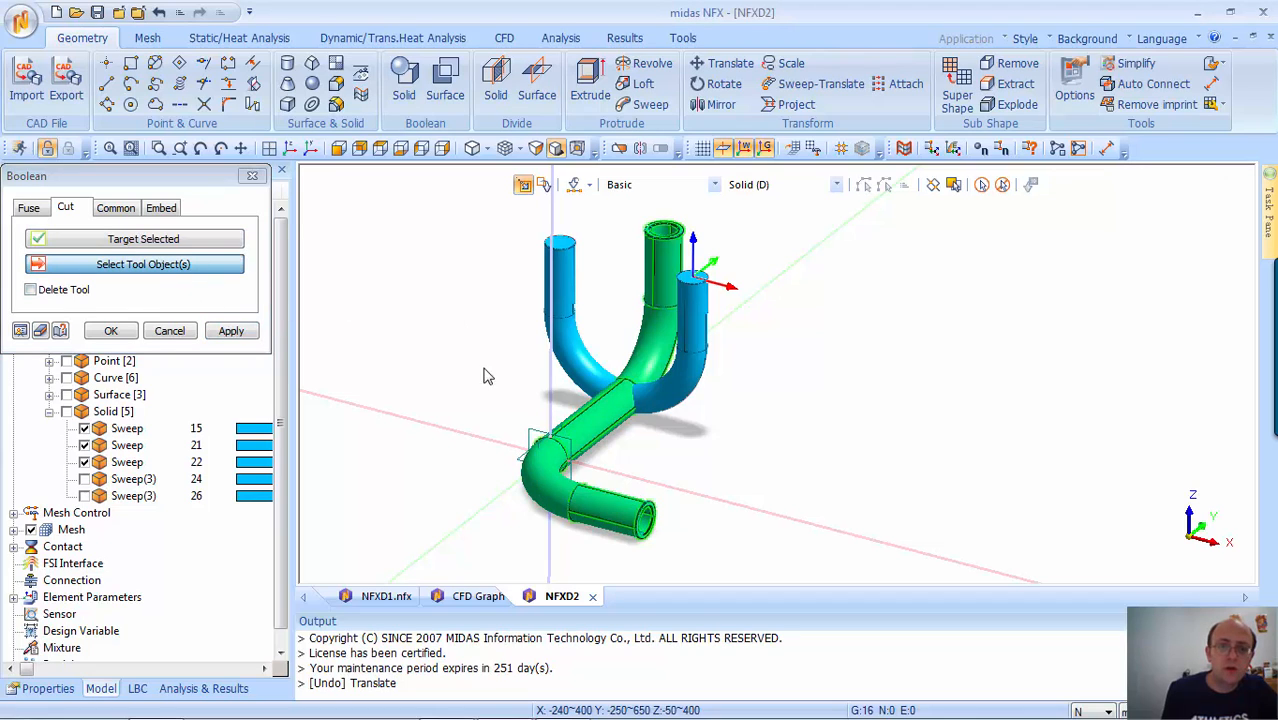
click(693, 362)
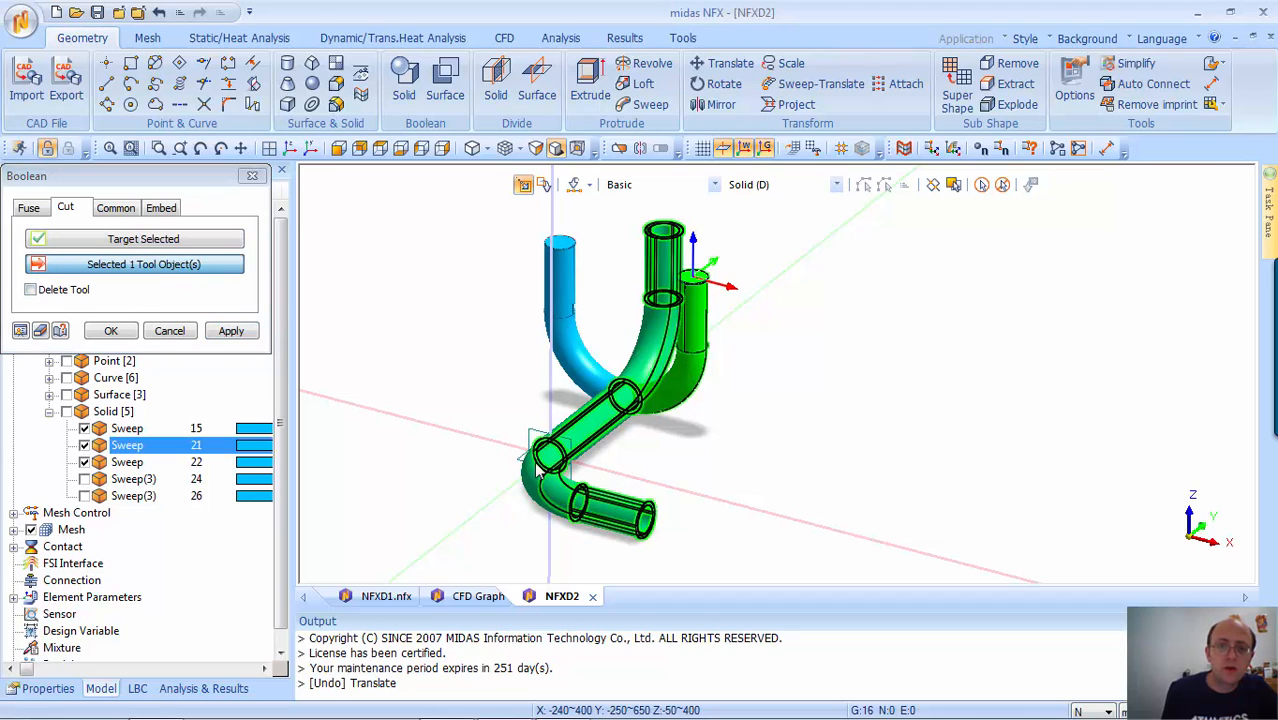
click(30, 291)
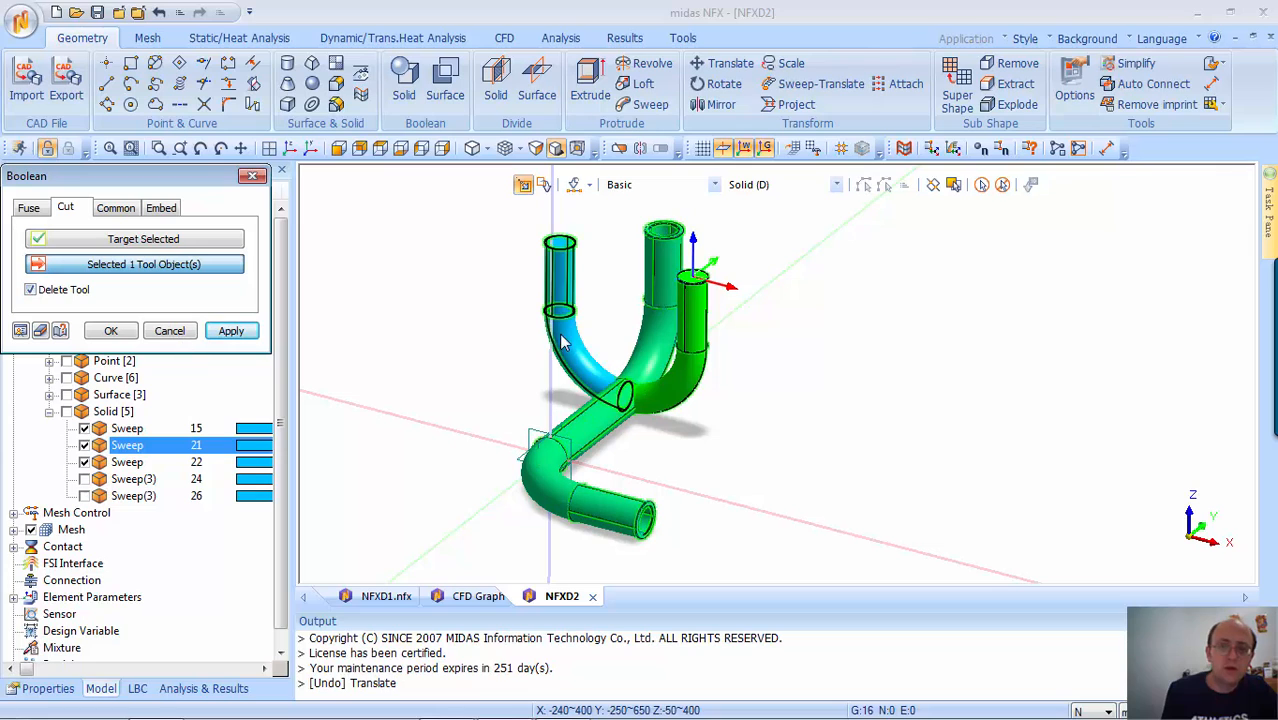
click(184, 243)
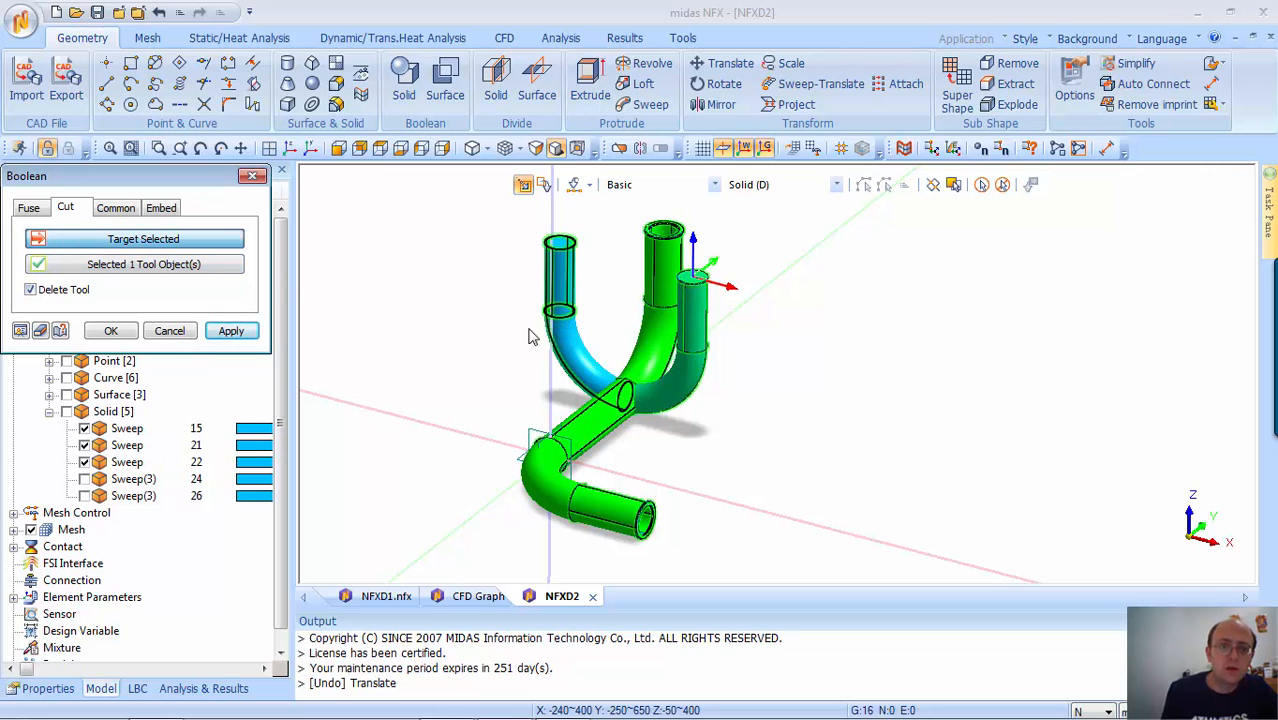
click(200, 268)
click(580, 342)
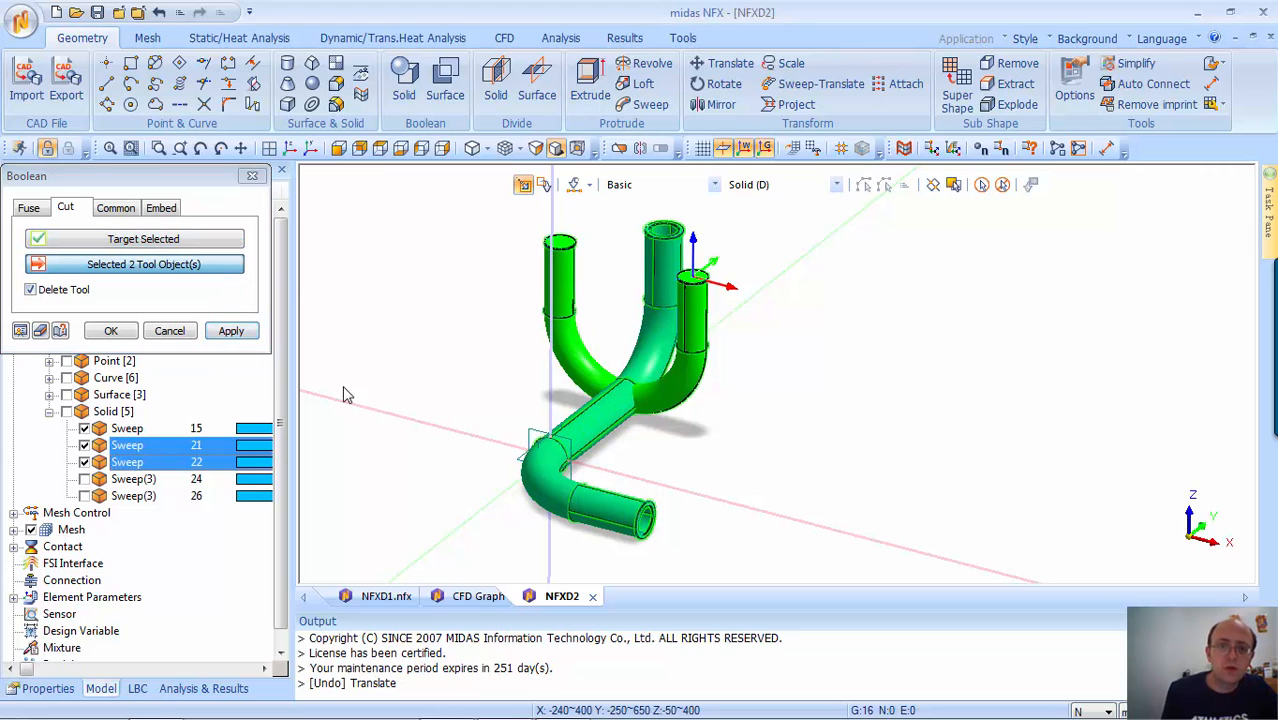
click(111, 331)
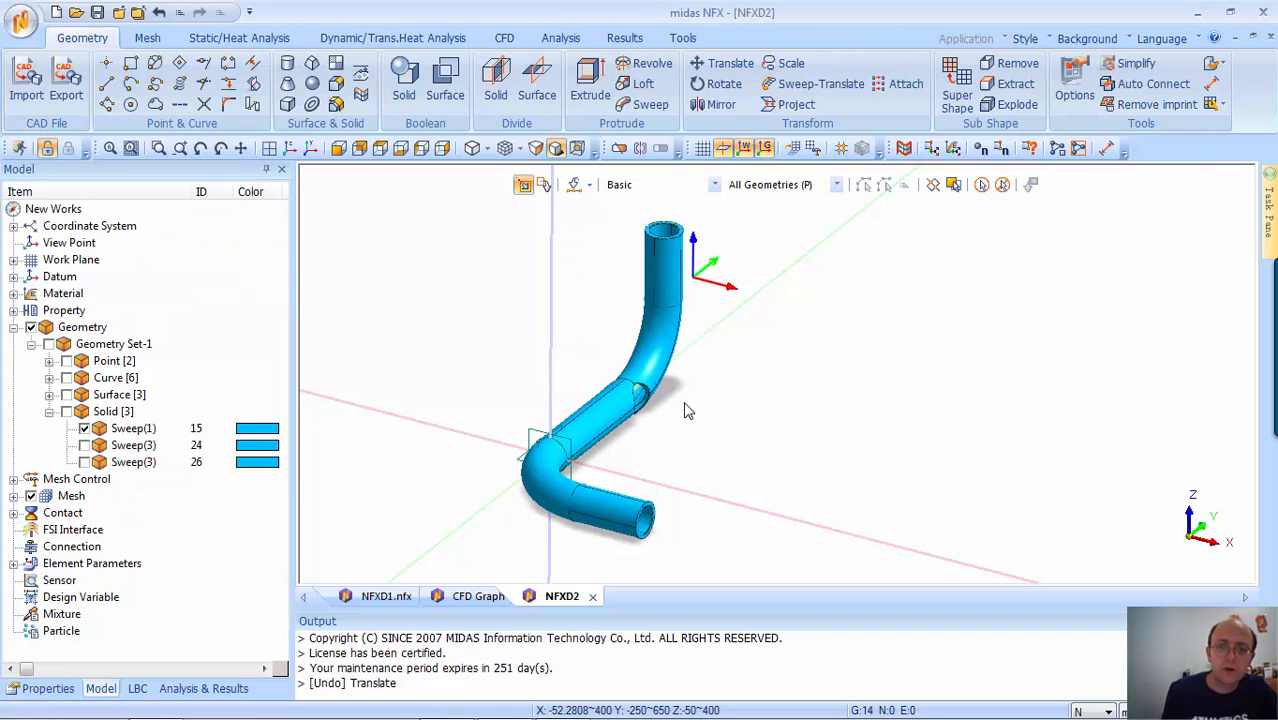
Inspect the branch opening in the main pipe and show both hollow branch pipes, Sweep(3) 24 and 26
middle_drag(685, 408, 860, 465)
scroll(860, 465, down, 5)
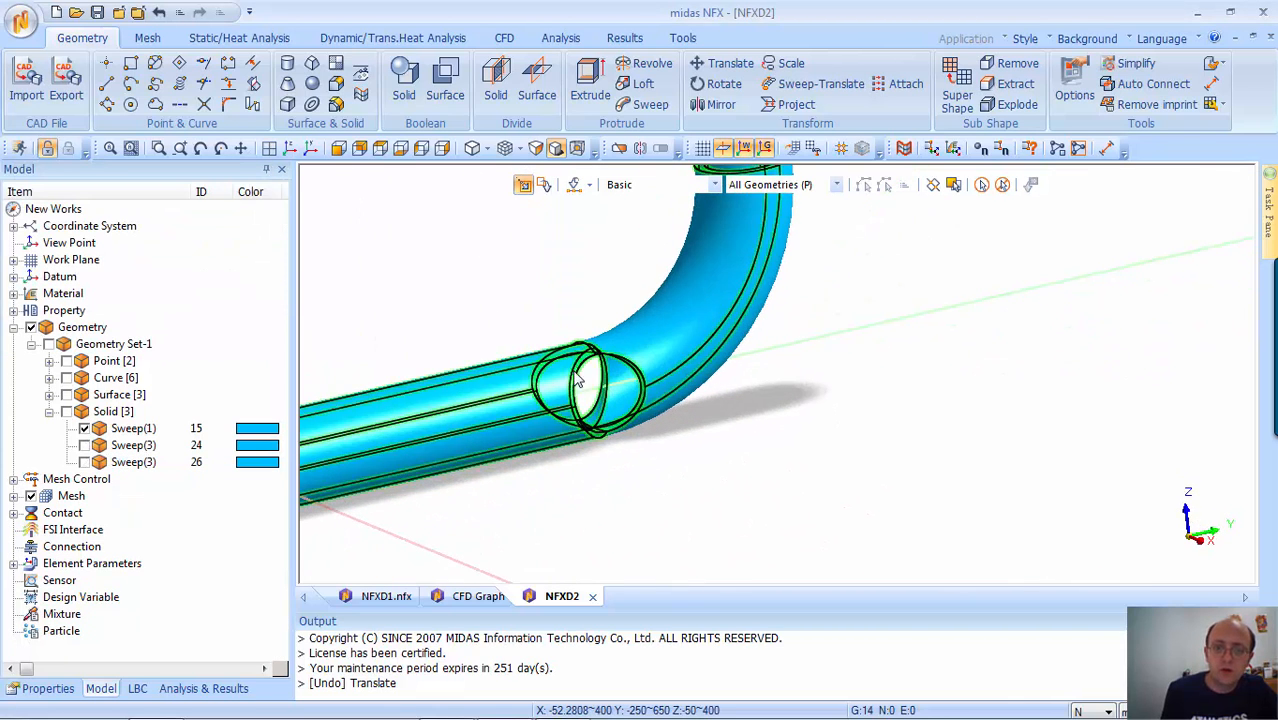
middle_drag(688, 382, 827, 442)
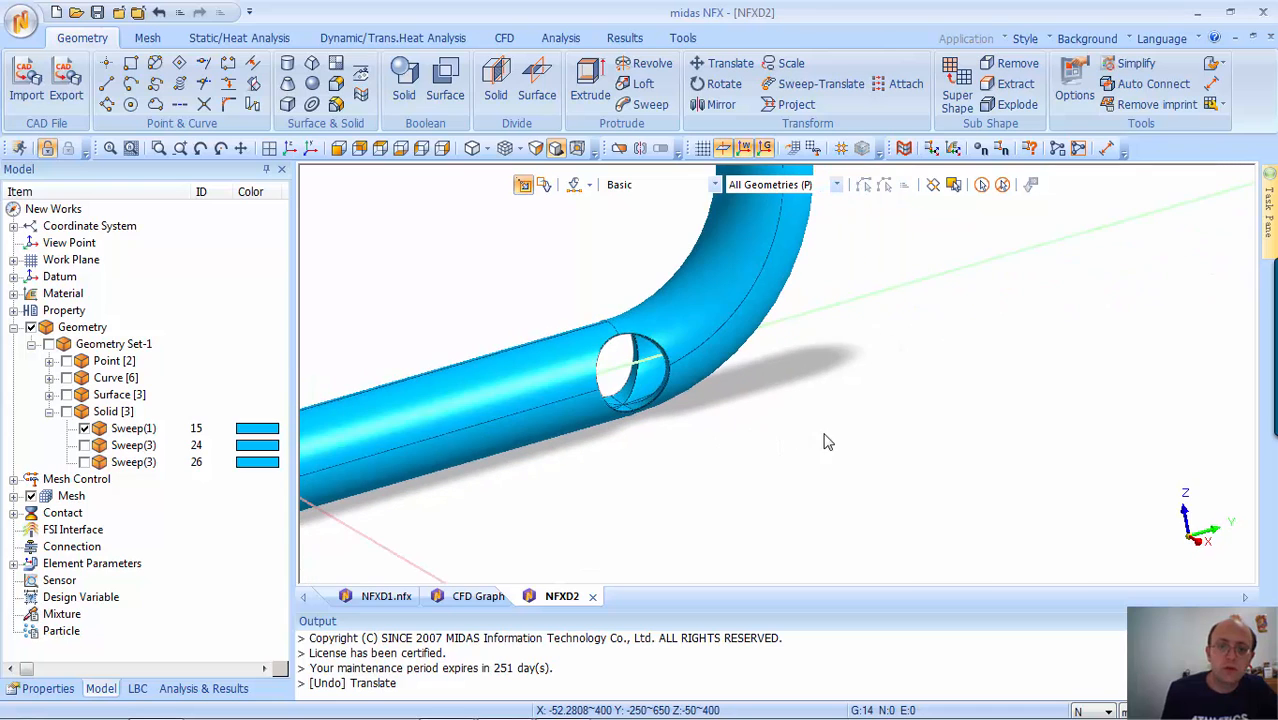
click(84, 445)
click(84, 462)
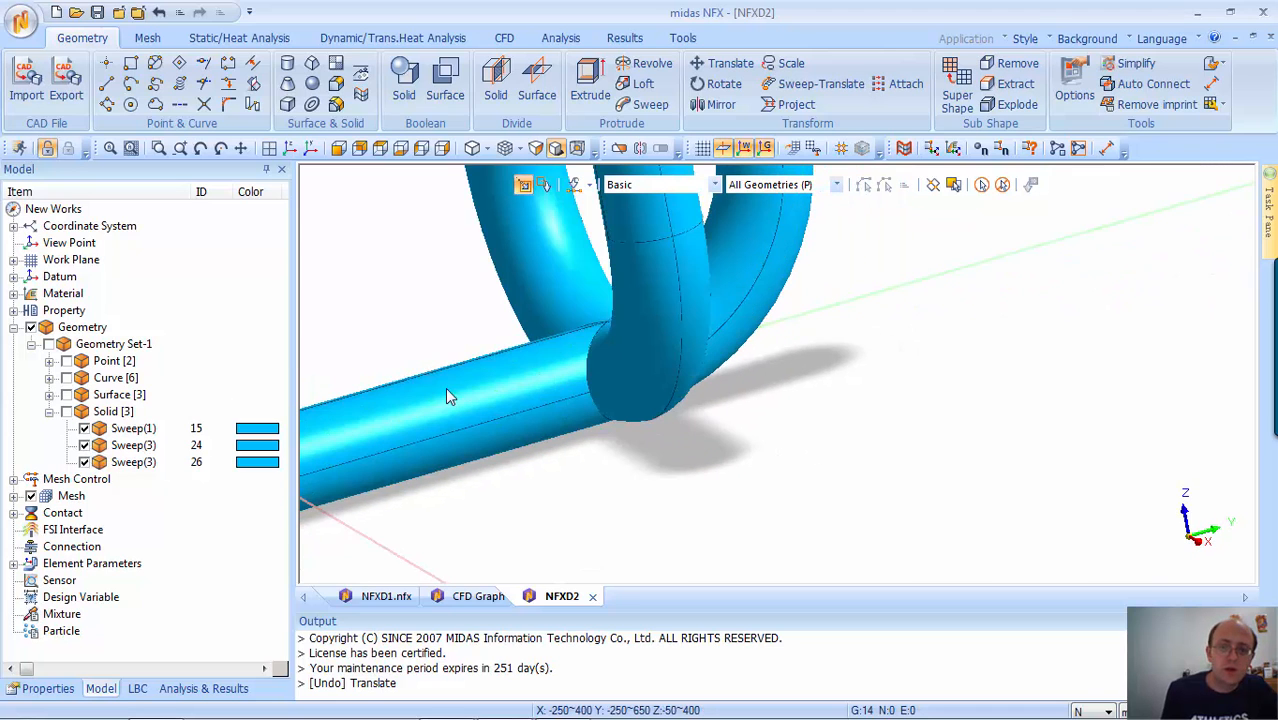
middle_drag(445, 387, 598, 348)
scroll(638, 414, up, 5)
middle_drag(492, 270, 556, 292)
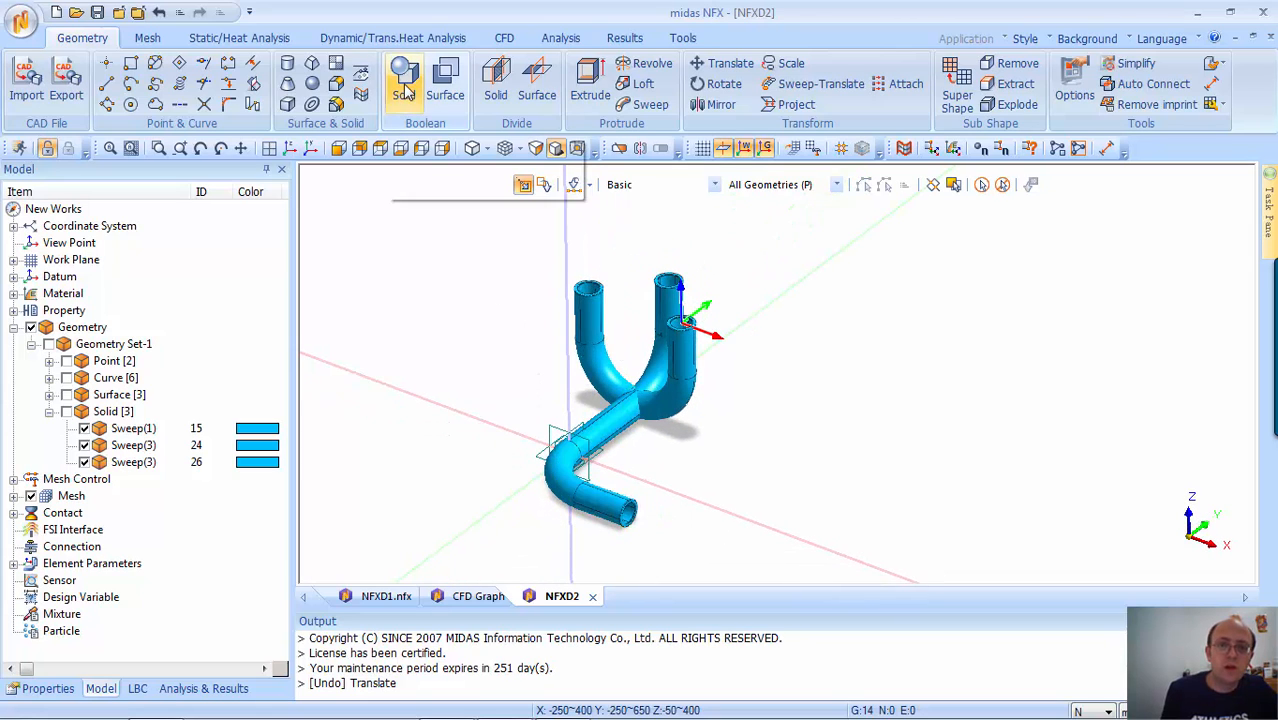
Fuse the main pipe and both hollow branch pipes with Merge Faces enabled and Delete Tool off
click(405, 92)
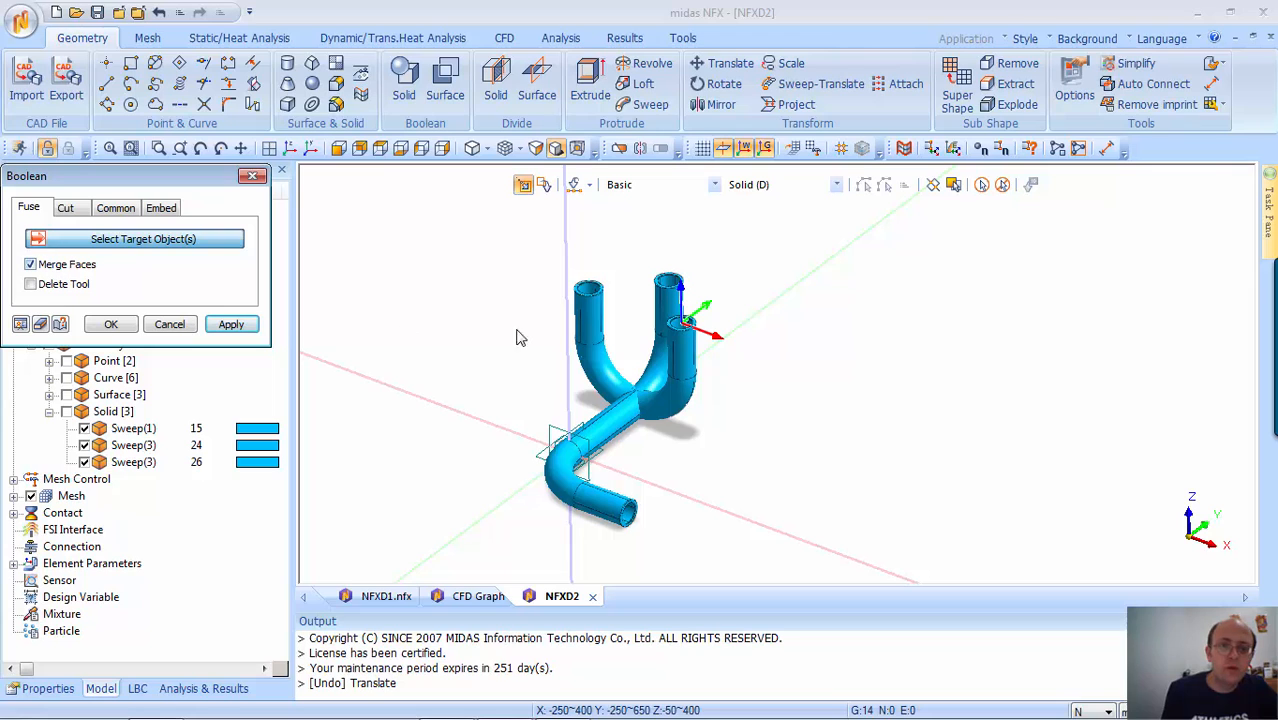
drag(449, 245, 872, 584)
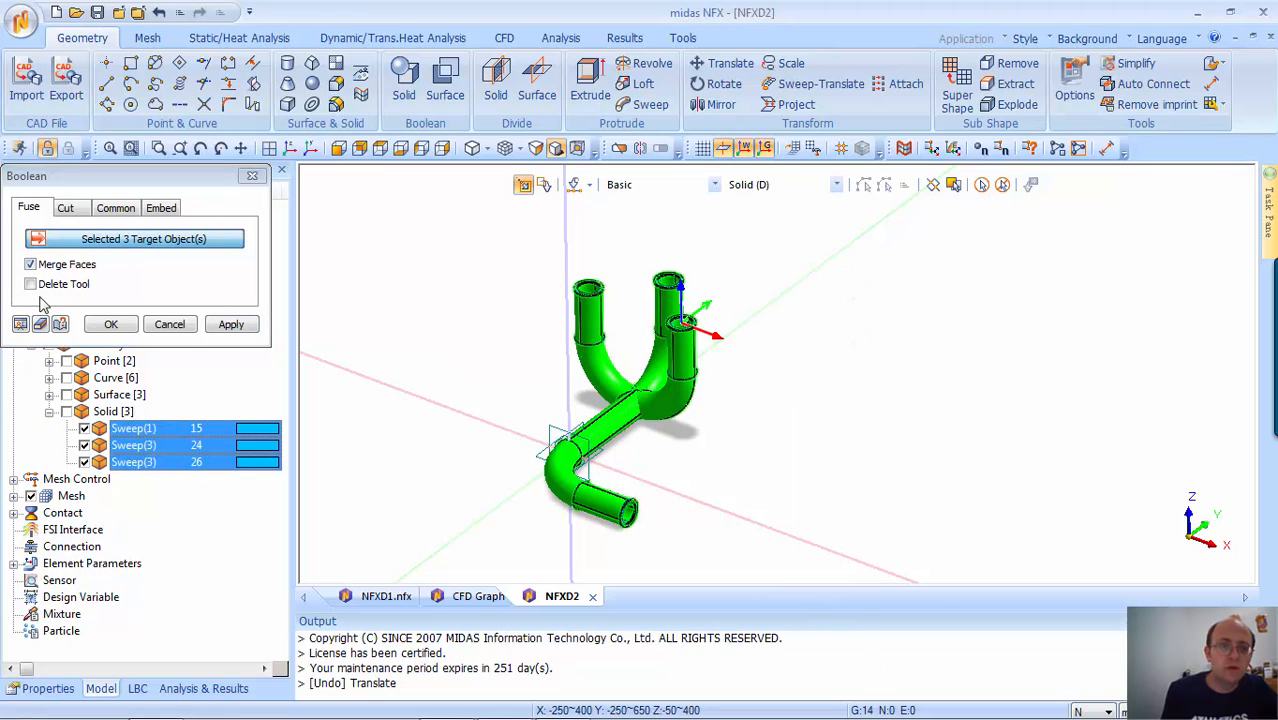
click(108, 326)
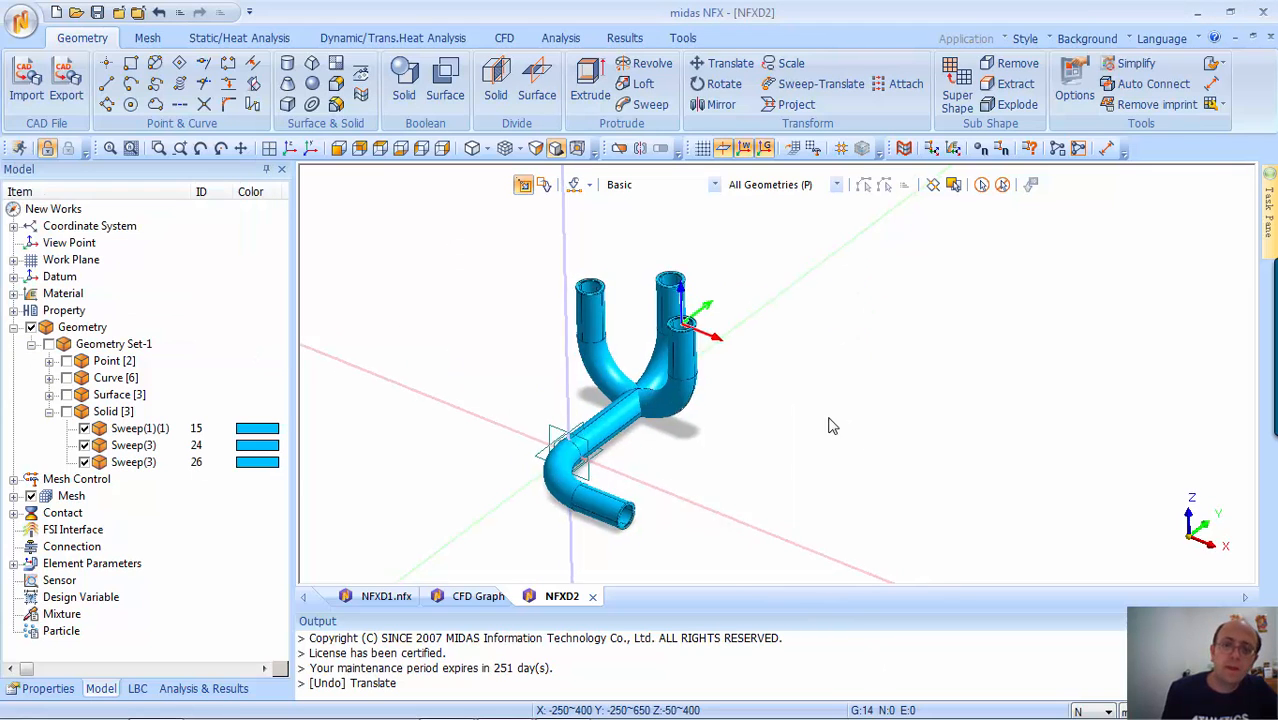
Move the work plane onto the horizontal datum plane with zero offset and turn on the grid display
middle_drag(833, 426, 583, 440)
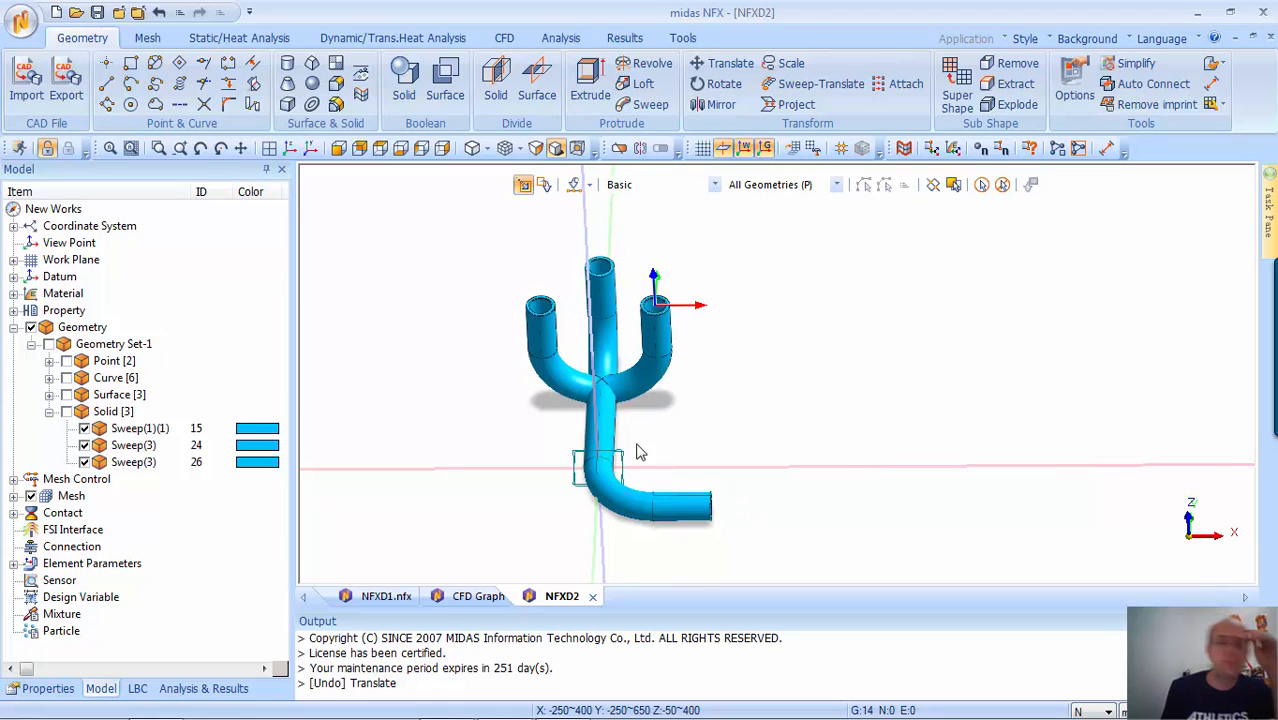
right_click(450, 312)
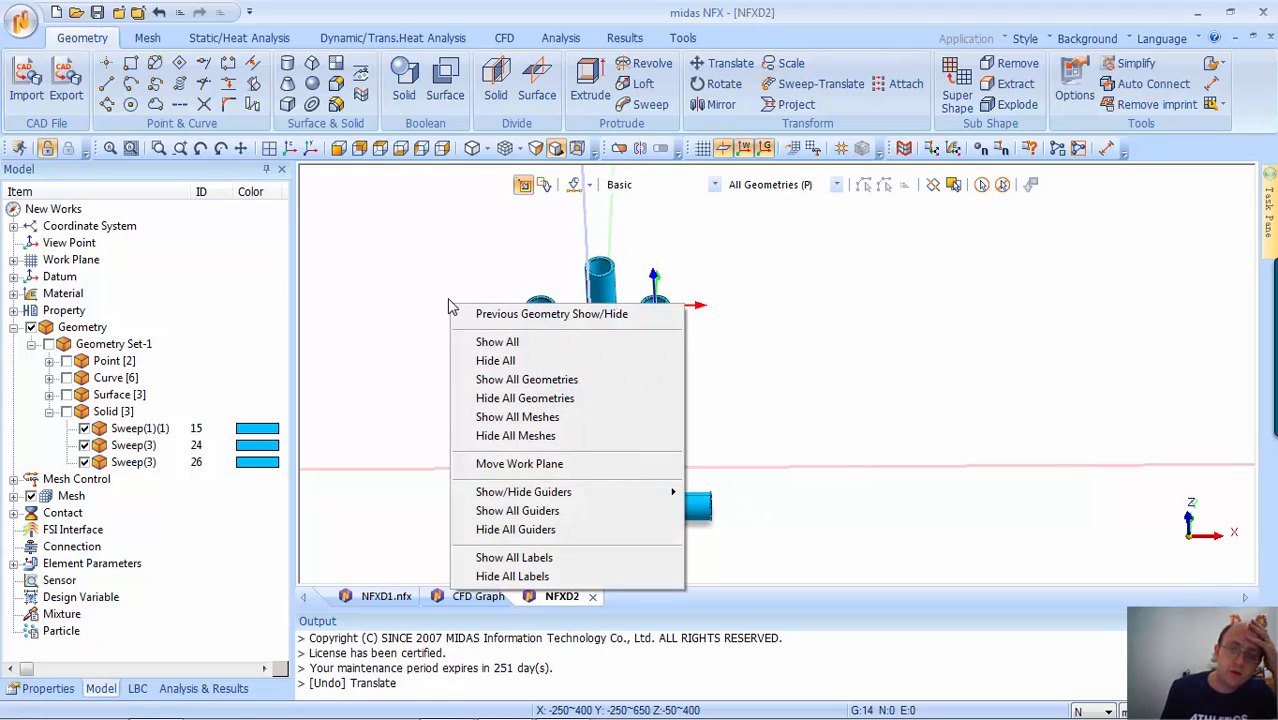
click(434, 303)
scroll(522, 265, up, 5)
scroll(566, 275, down, 5)
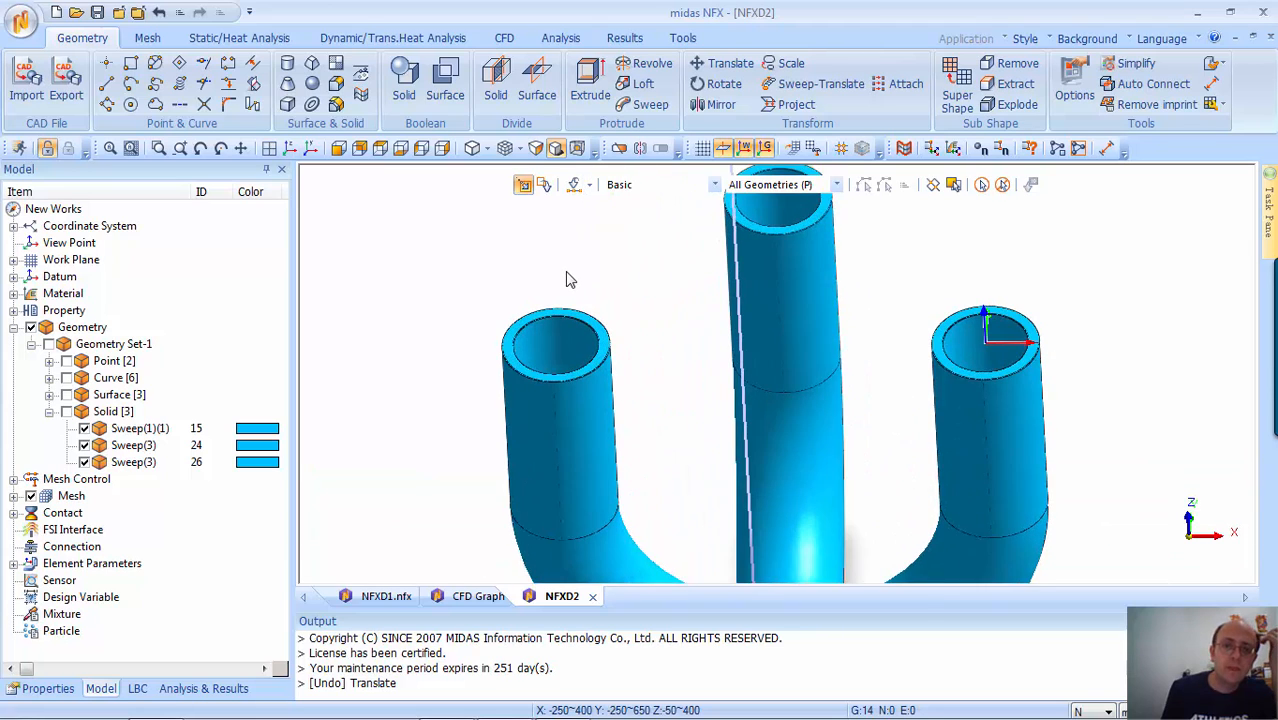
right_click(491, 347)
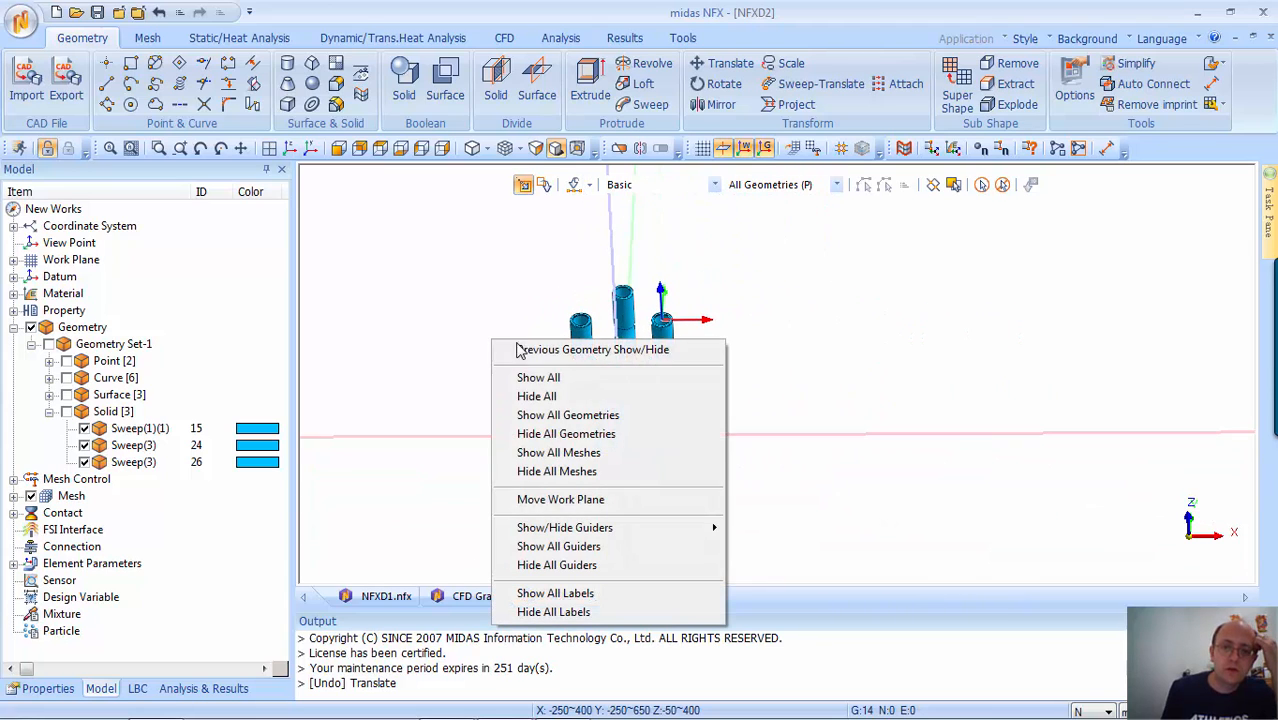
click(584, 498)
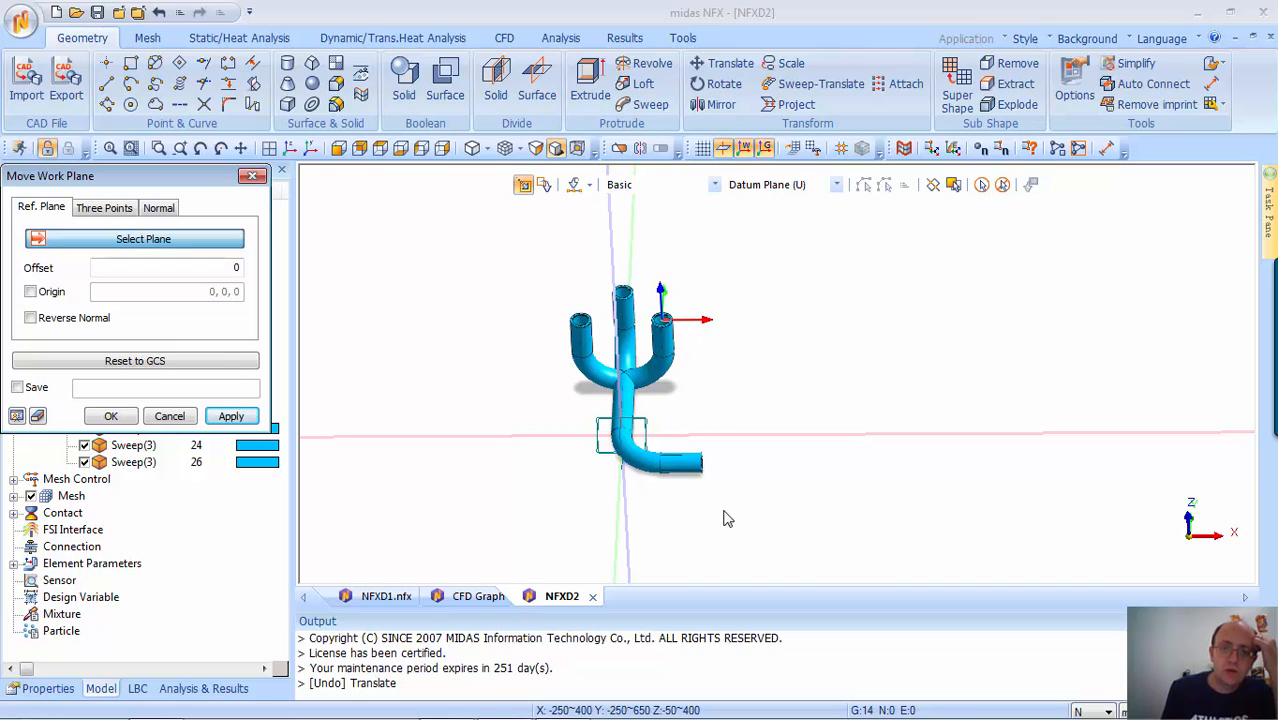
middle_drag(727, 518, 640, 450)
click(628, 432)
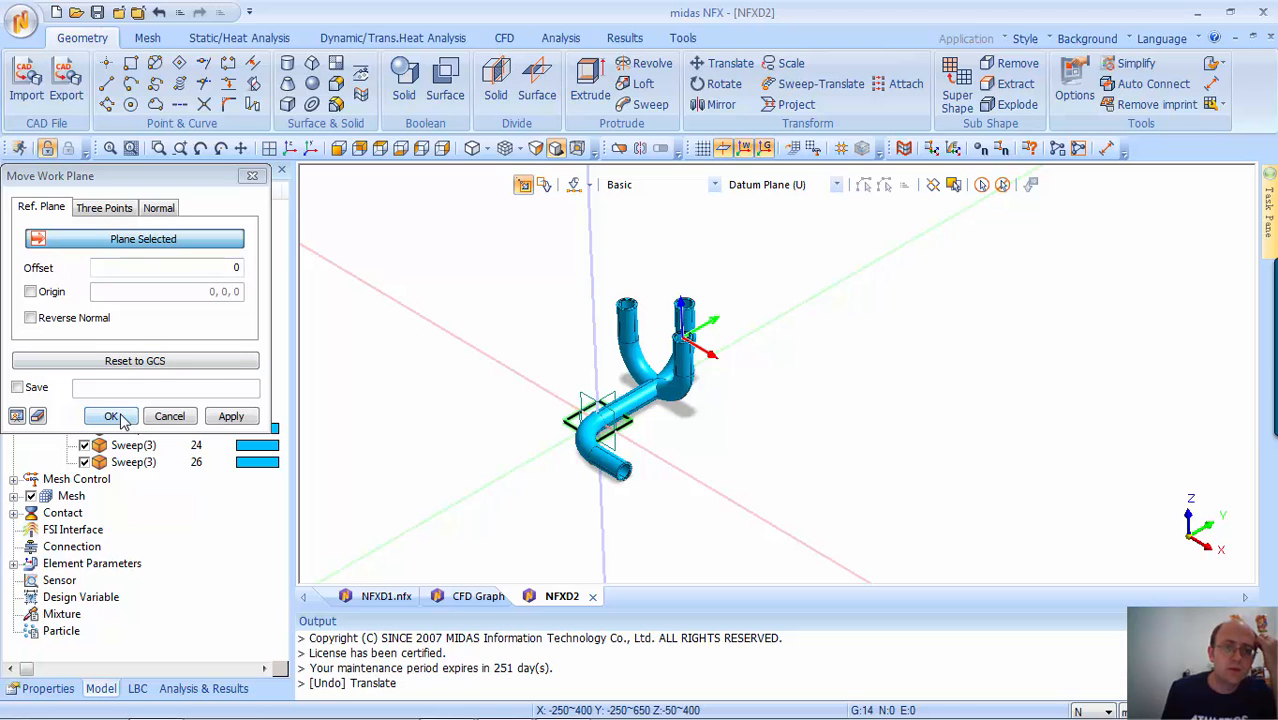
click(112, 416)
click(703, 150)
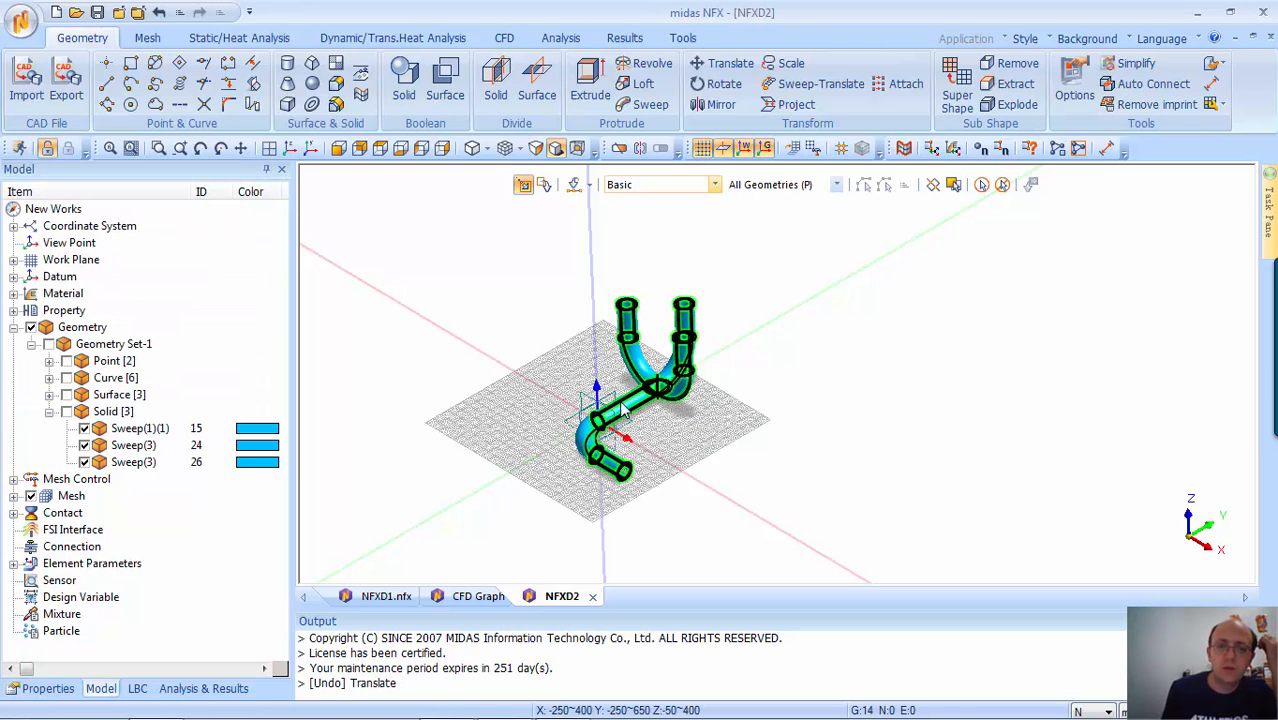
Show the points of Geometry Set-1, including the centre point at the end of the vertical branch pipe
middle_drag(645, 470, 725, 486)
scroll(590, 380, up, 4)
middle_drag(648, 268, 551, 262)
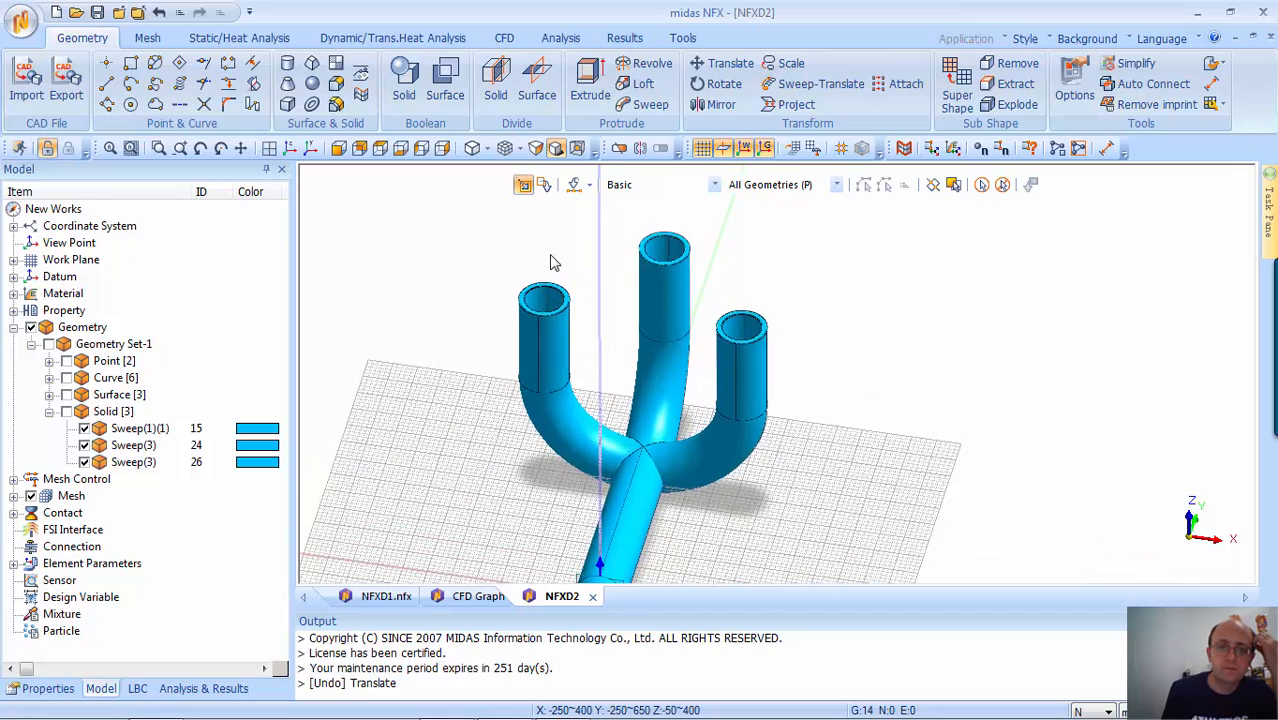
scroll(540, 240, up, 2)
scroll(530, 238, down, 1)
scroll(530, 238, up, 1)
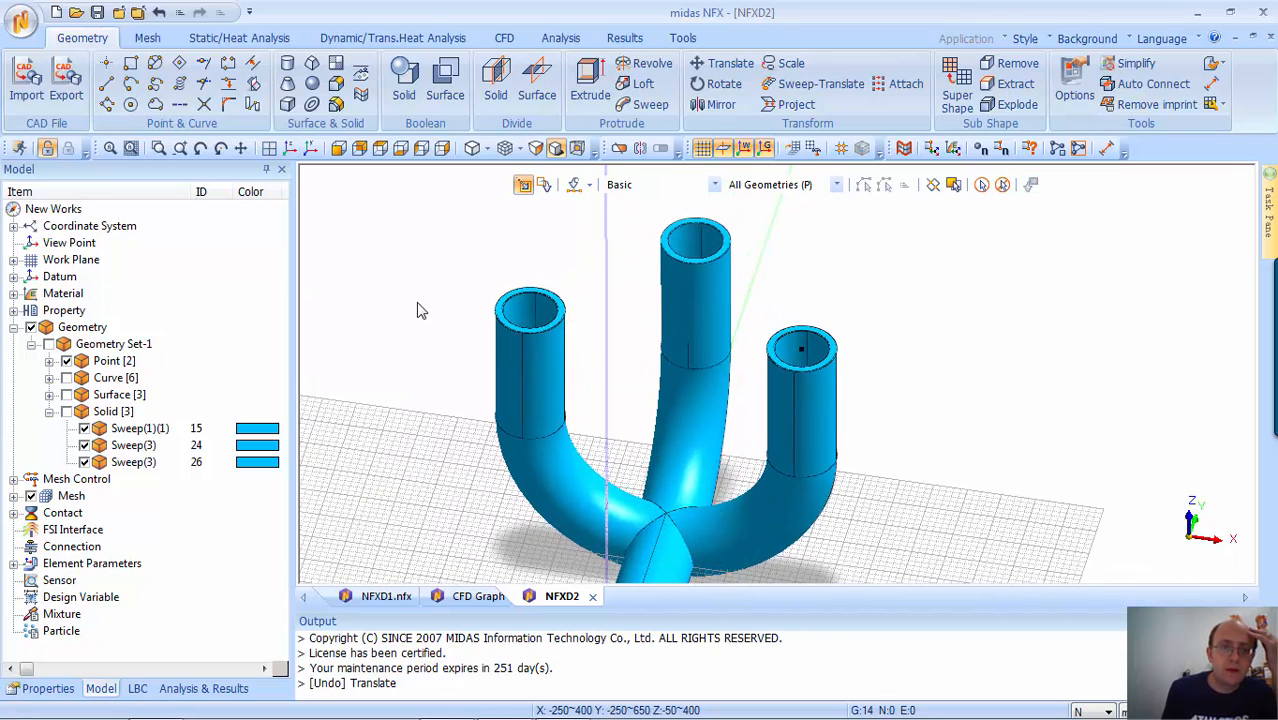
middle_drag(549, 422, 522, 382)
scroll(510, 425, down, 4)
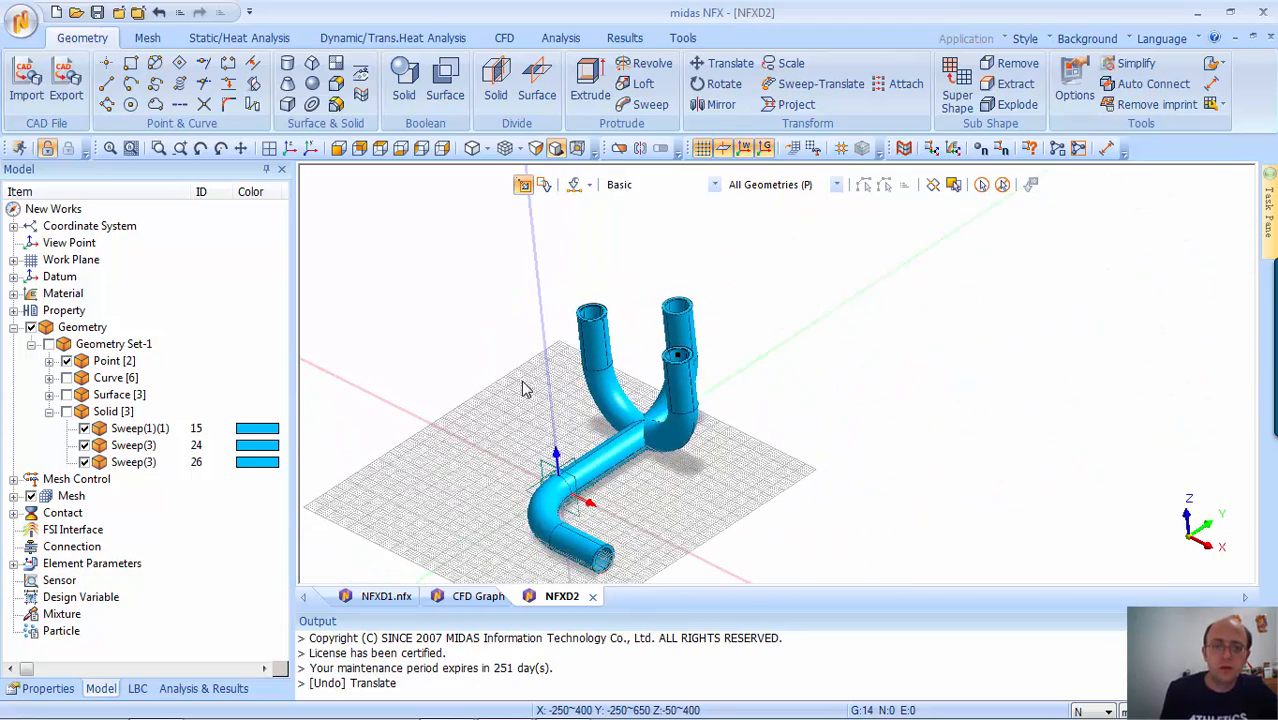
Move the work plane parallel to the horizontal datum plane, with its origin at the pipe-end centre point 160, 400, 400
right_click(519, 371)
click(604, 526)
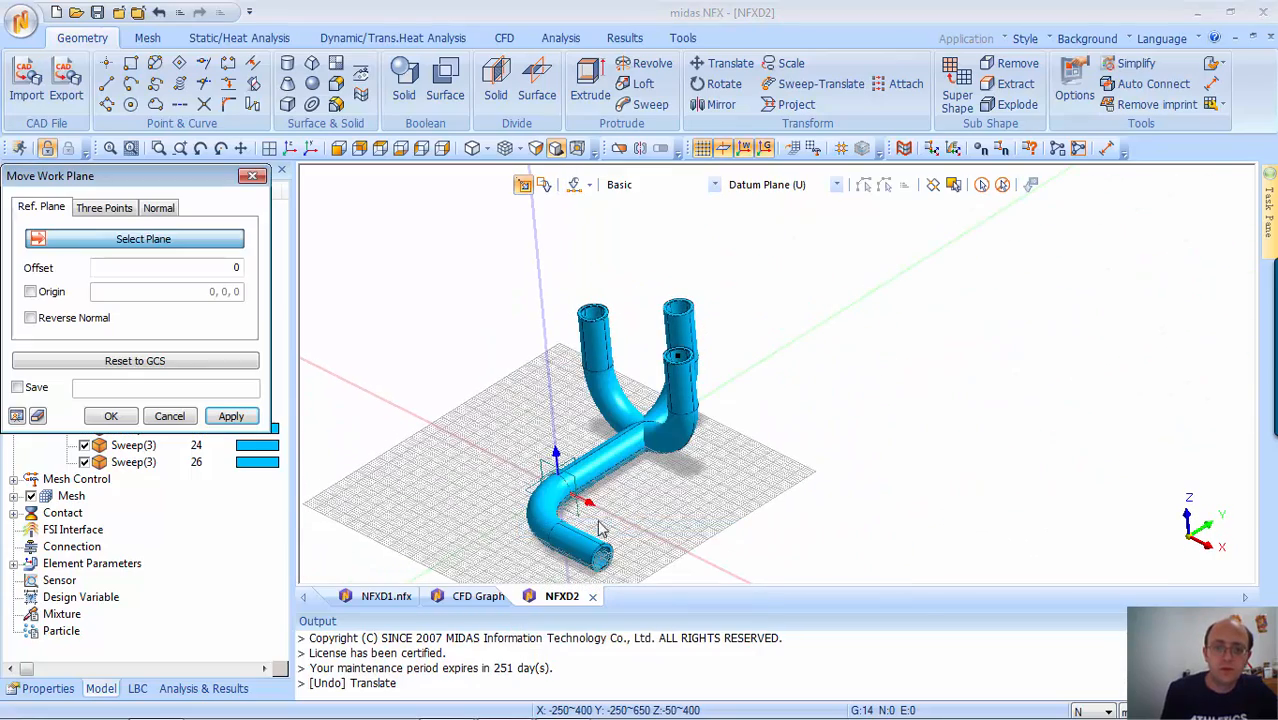
click(573, 508)
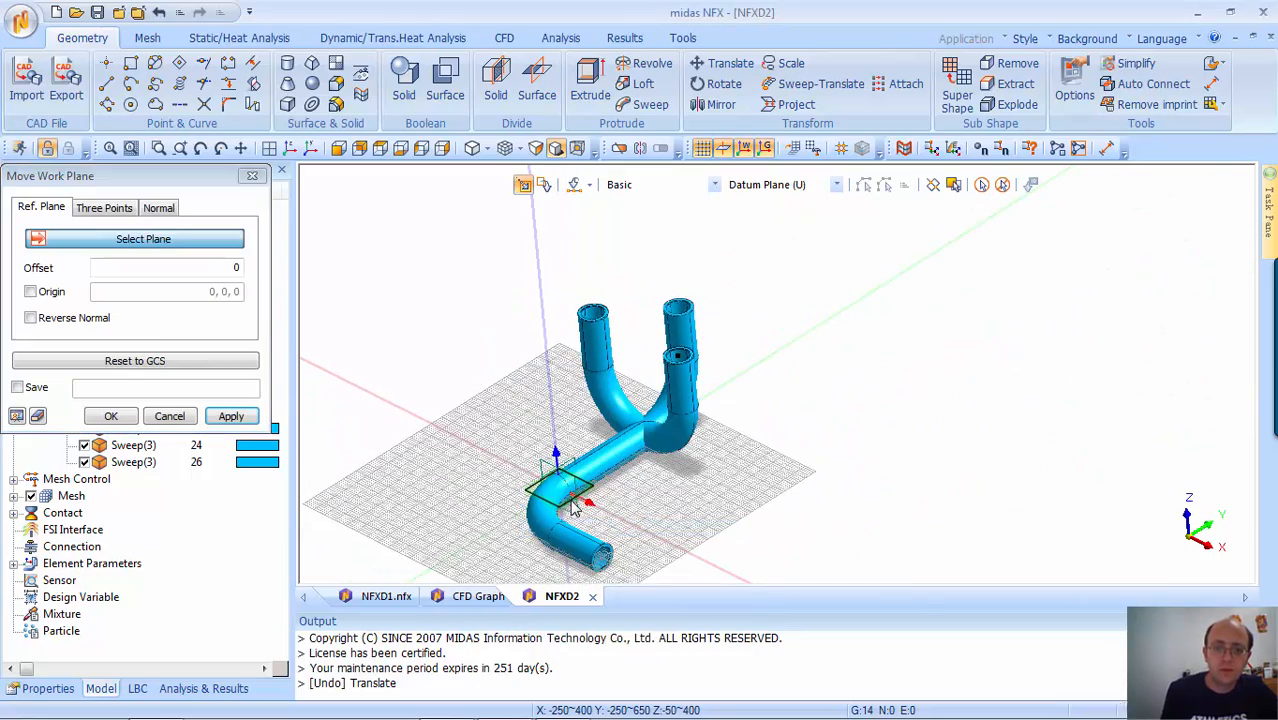
click(30, 292)
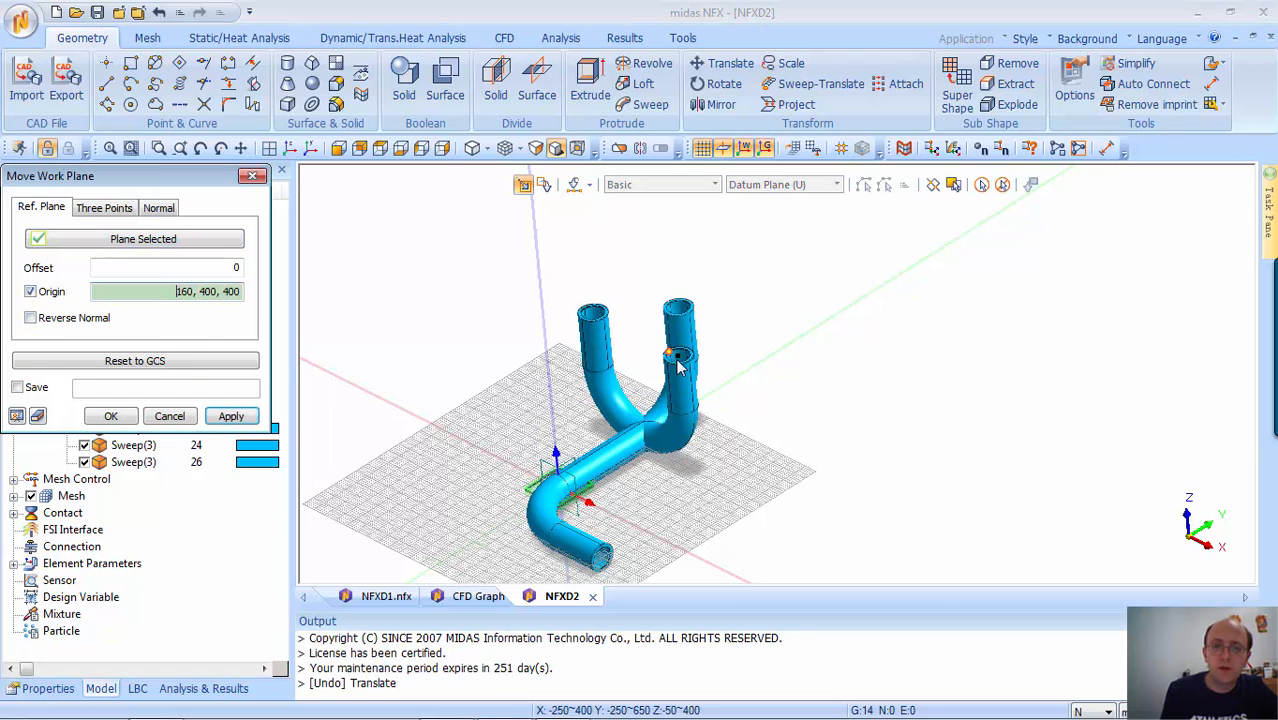
click(678, 360)
click(111, 416)
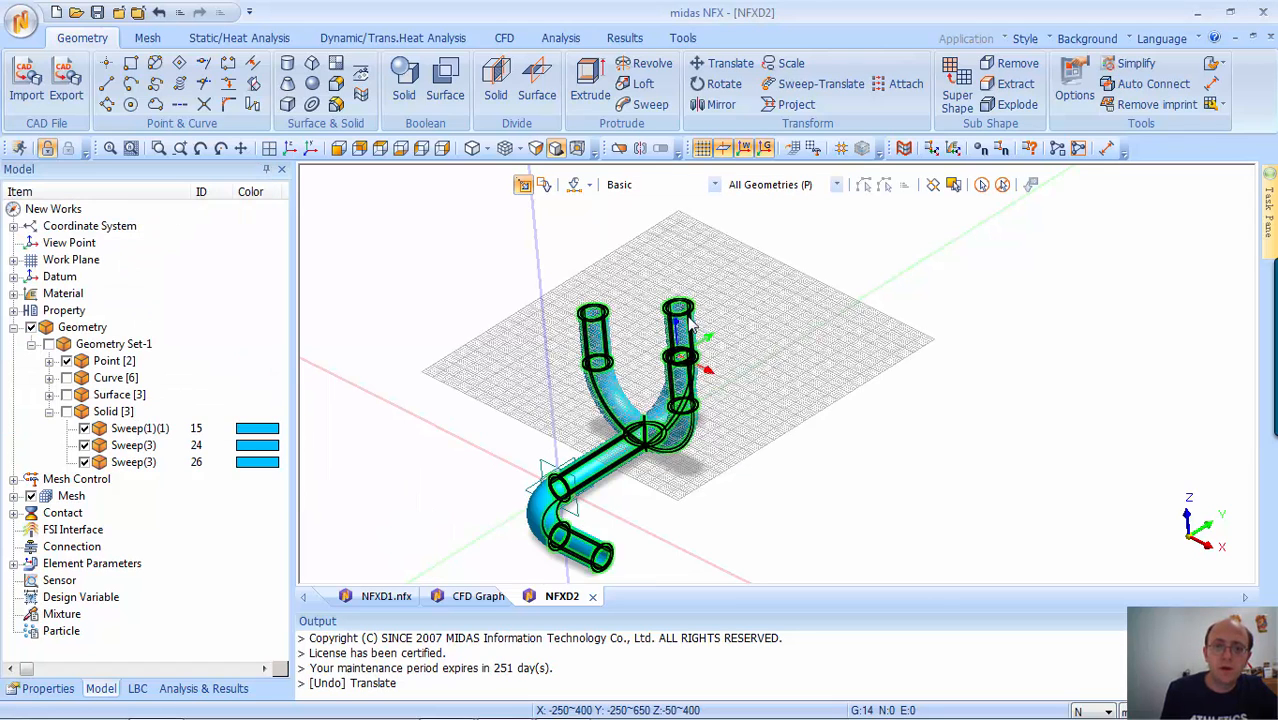
Draw a circle of radius 40 with Make Face enabled at the work plane origin, closing that branch pipe's bore
scroll(627, 440, up, 6)
scroll(627, 440, down, 6)
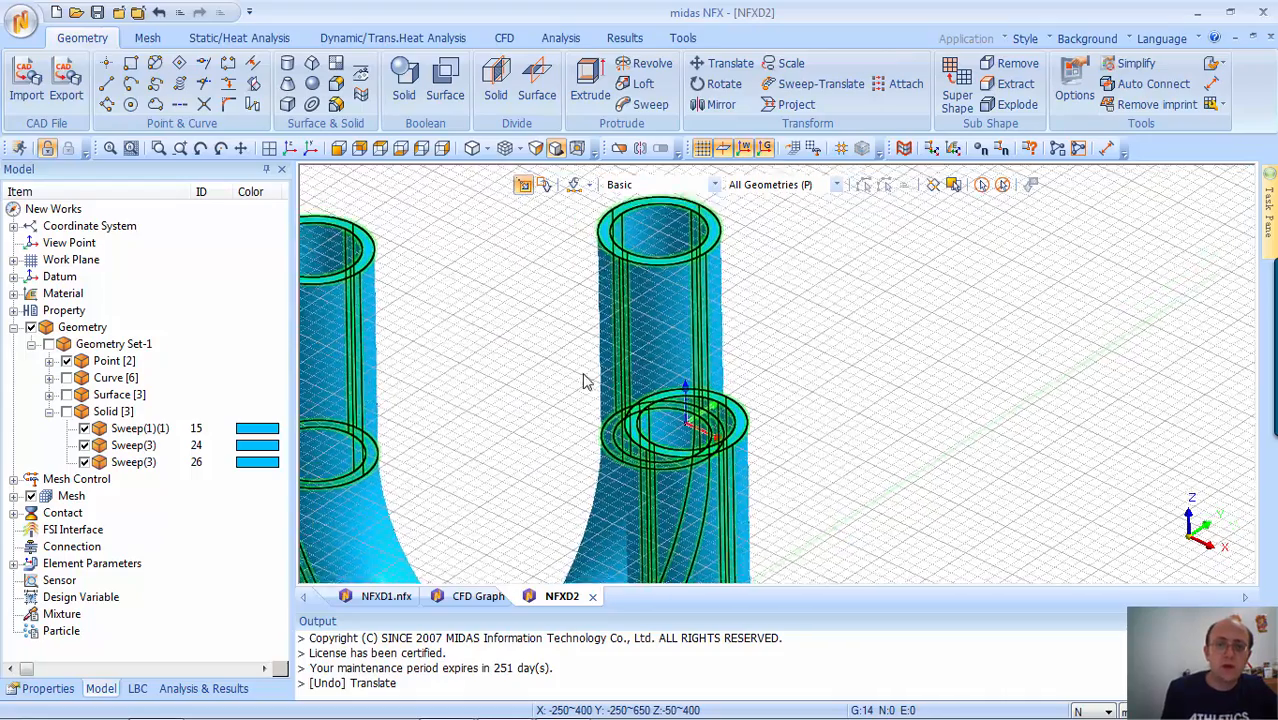
click(131, 106)
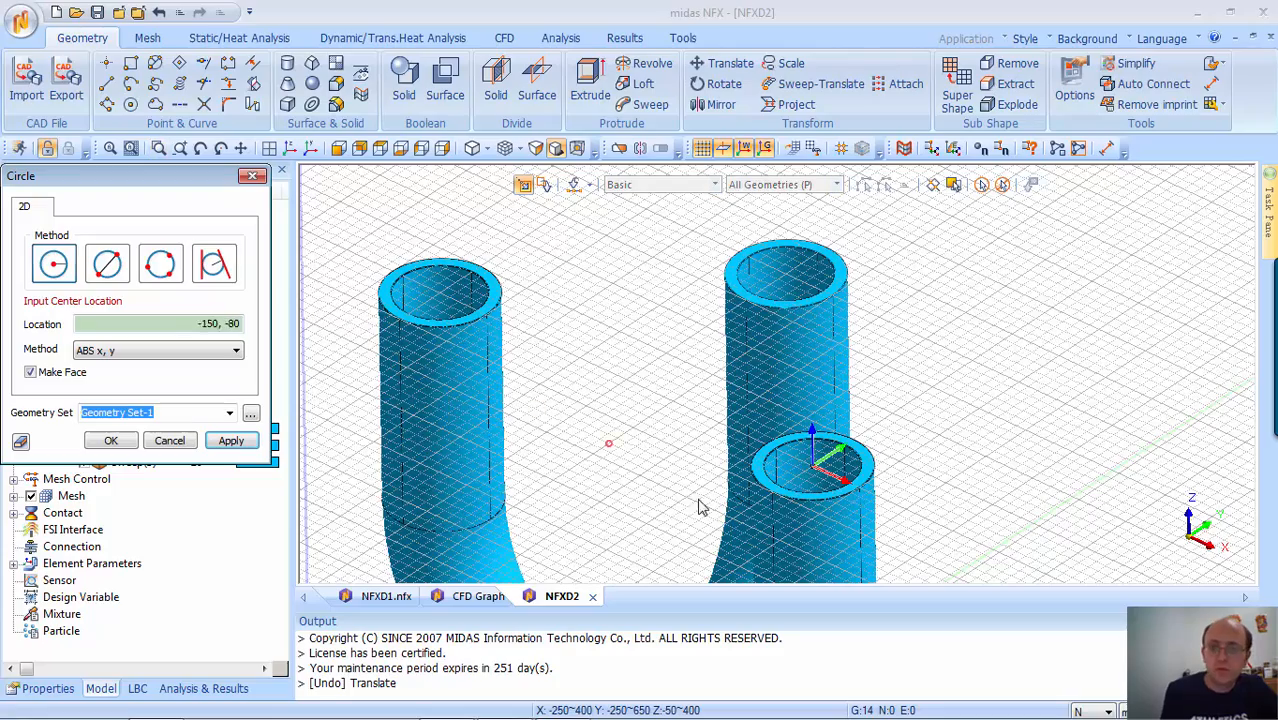
click(813, 468)
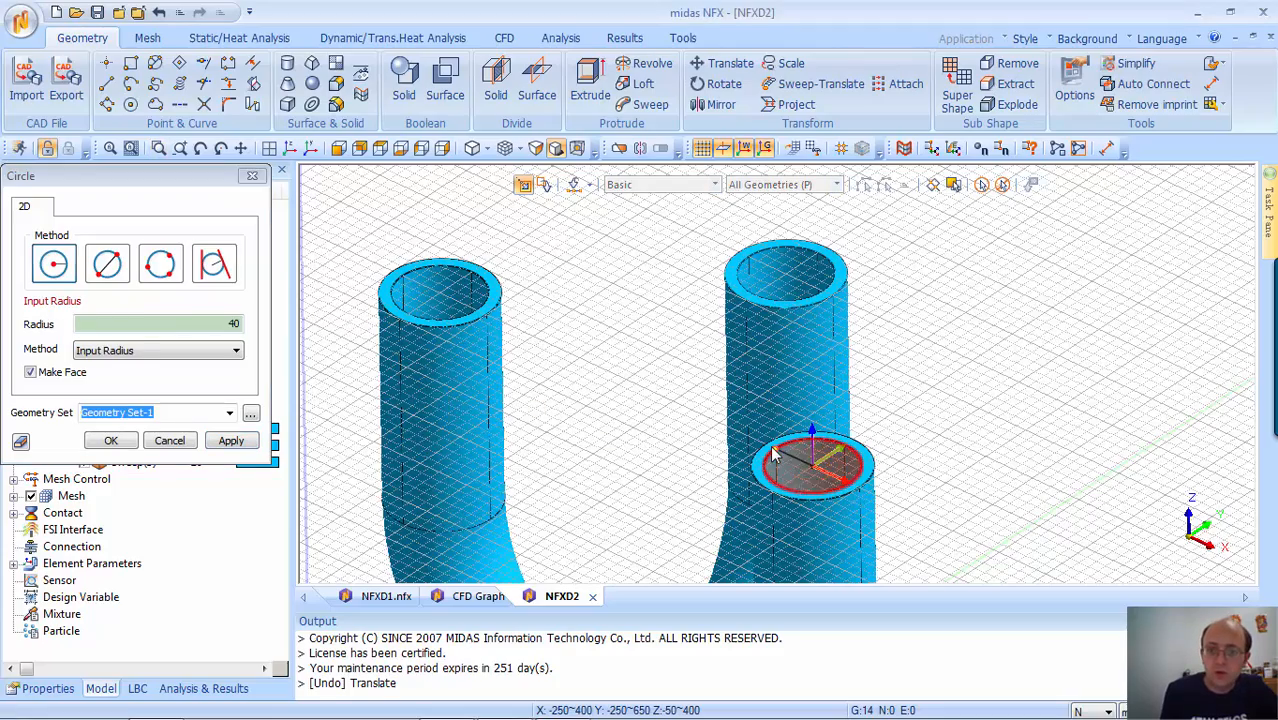
click(773, 450)
Close the bores of the other two vertical pipe ends with circular faces matching their inner edges
middle_drag(793, 366, 779, 292)
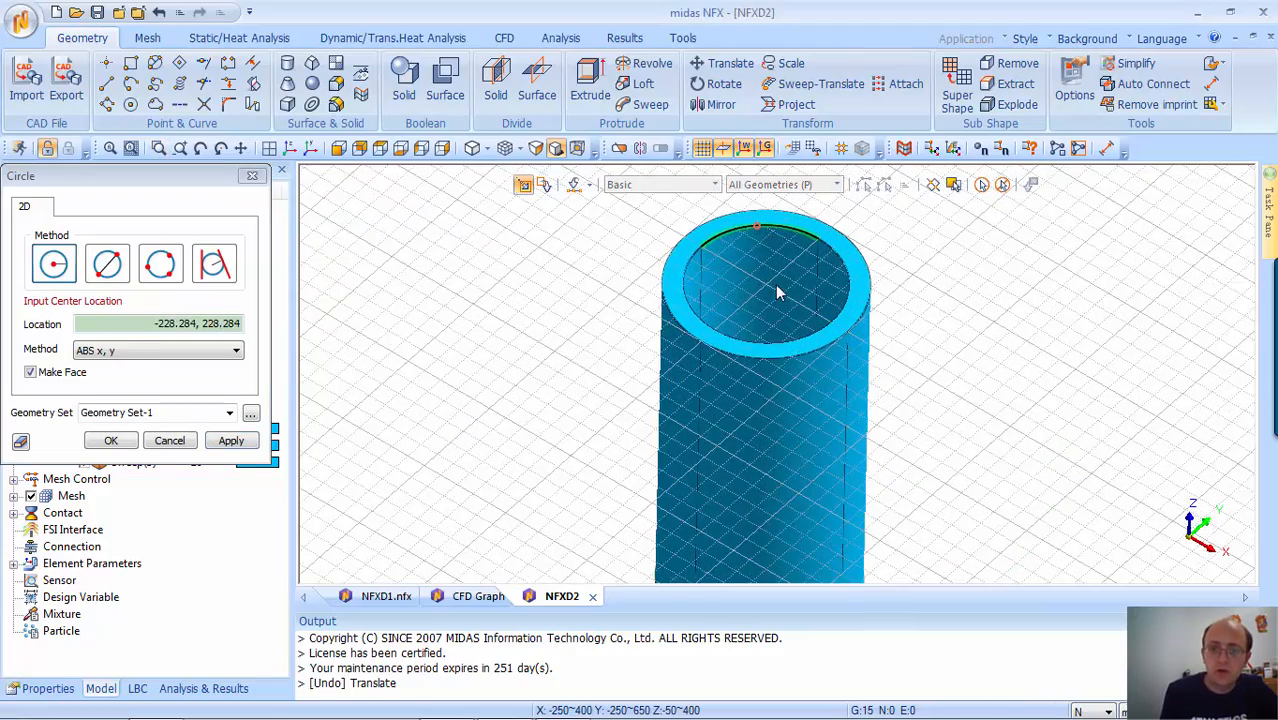
click(765, 285)
click(702, 254)
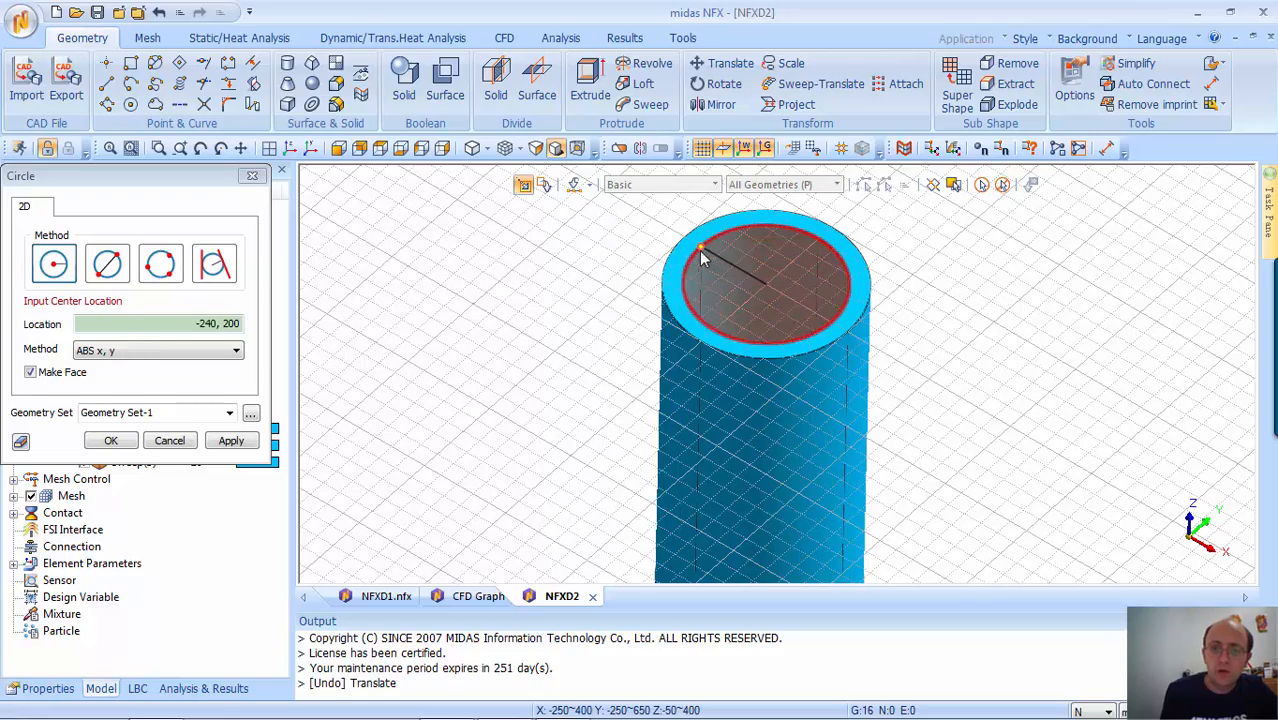
middle_drag(635, 284, 850, 287)
scroll(853, 292, down, 3)
click(520, 324)
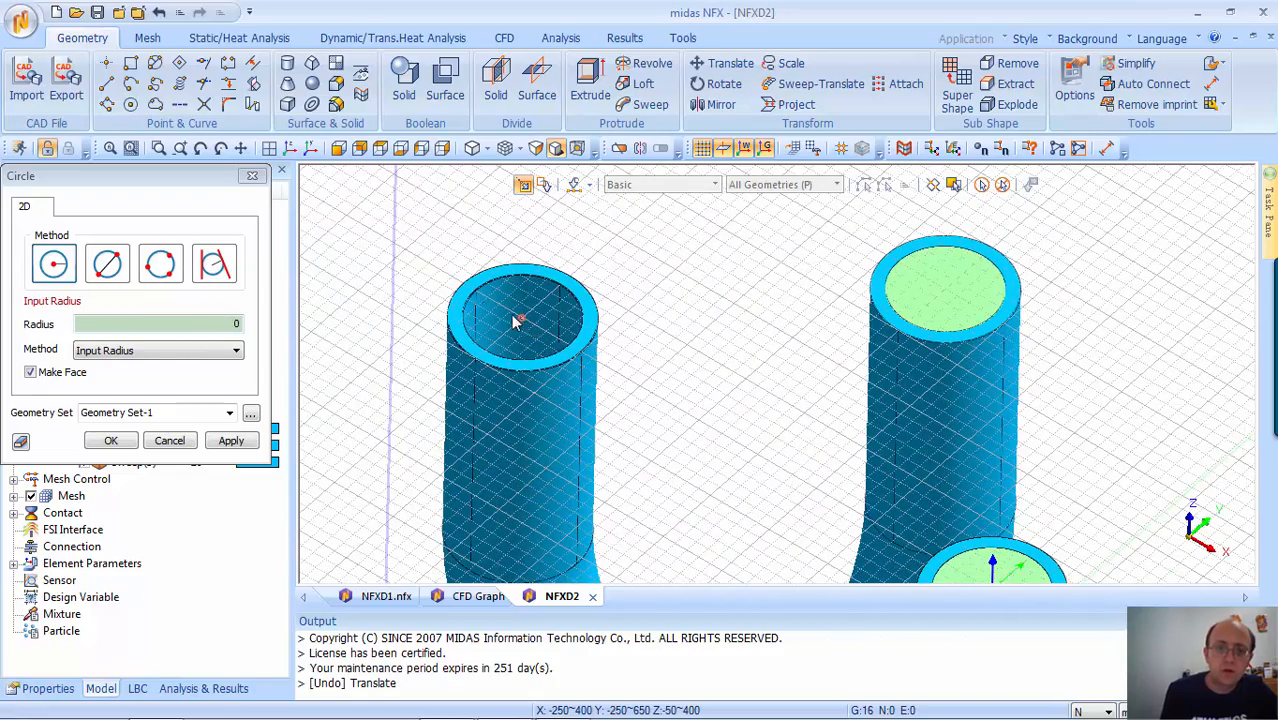
click(472, 318)
middle_drag(505, 350, 589, 281)
scroll(610, 300, down, 5)
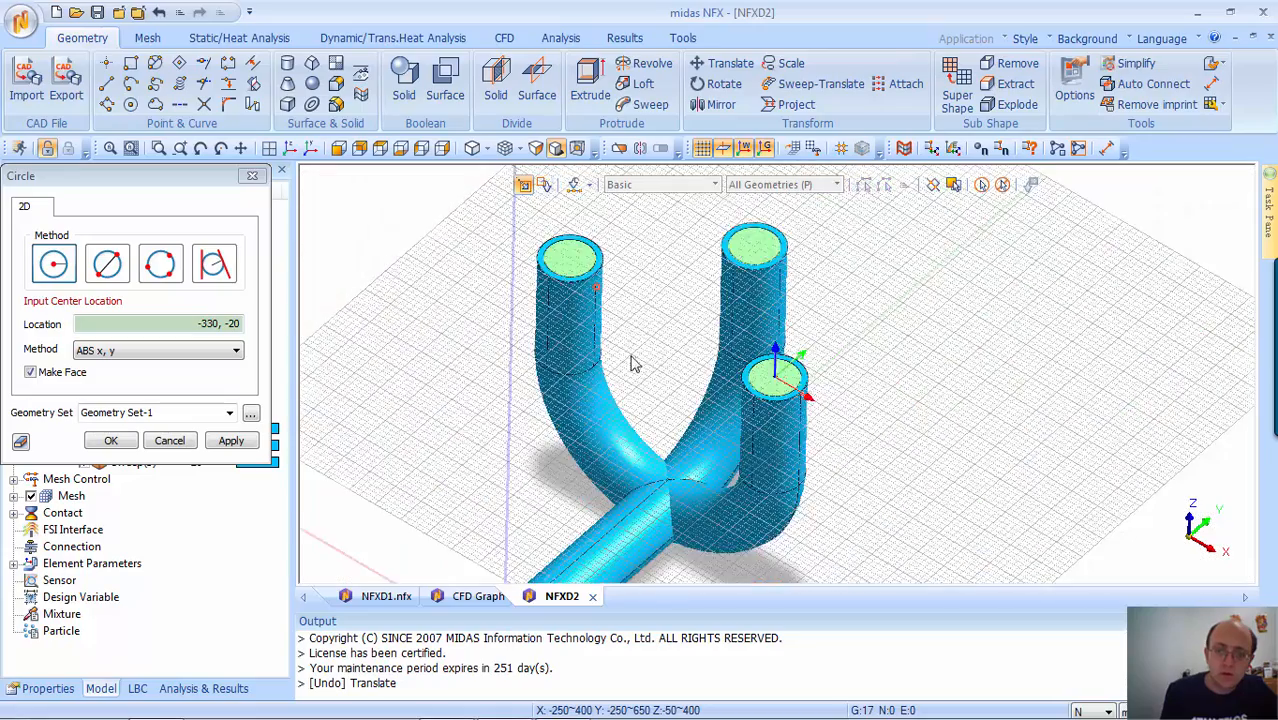
middle_drag(640, 390, 583, 408)
scroll(625, 555, up, 4)
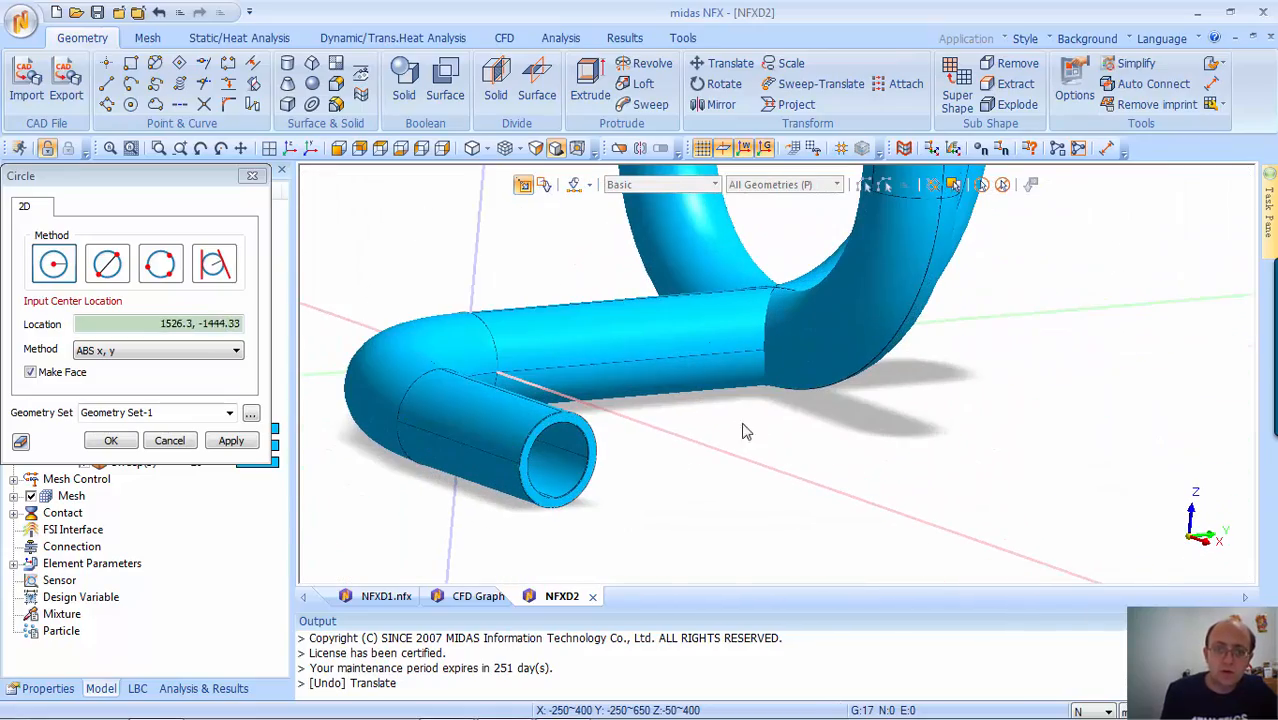
middle_drag(742, 423, 645, 408)
scroll(645, 408, down, 3)
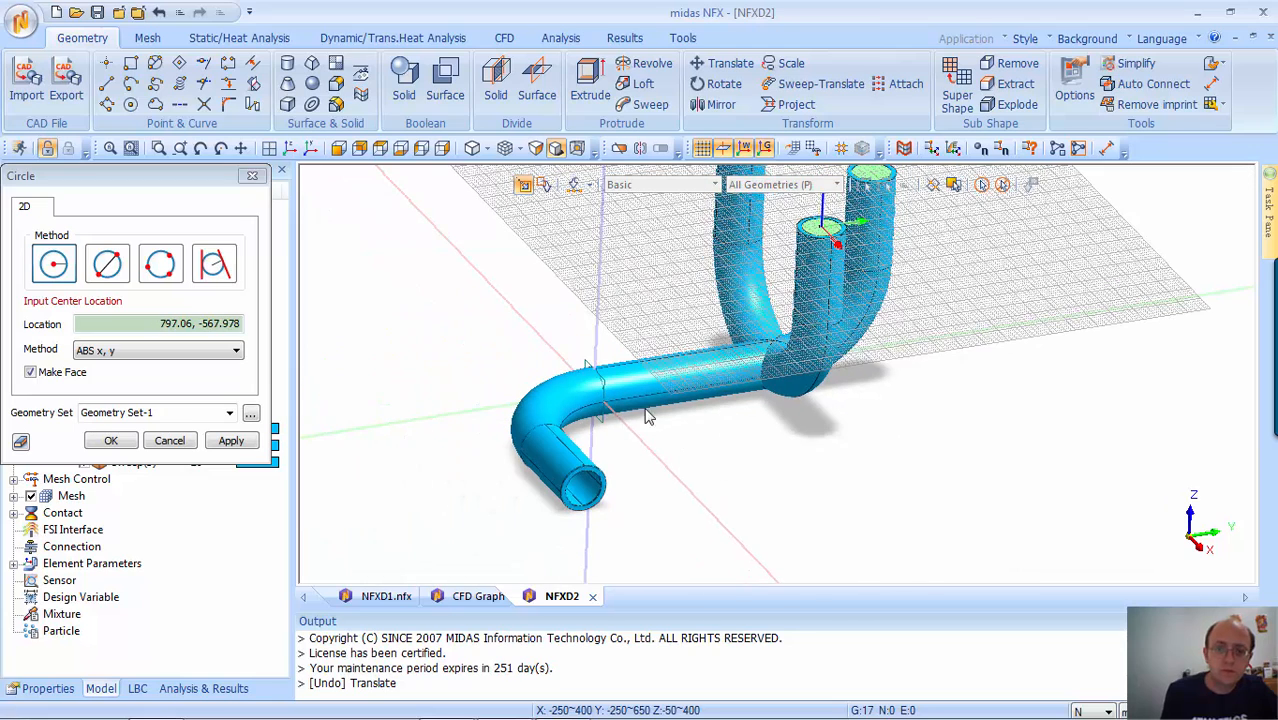
click(252, 175)
Move the work plane to the datum plane normal to X, with its origin at the inlet centre 400, -200, 0
right_click(562, 338)
click(629, 494)
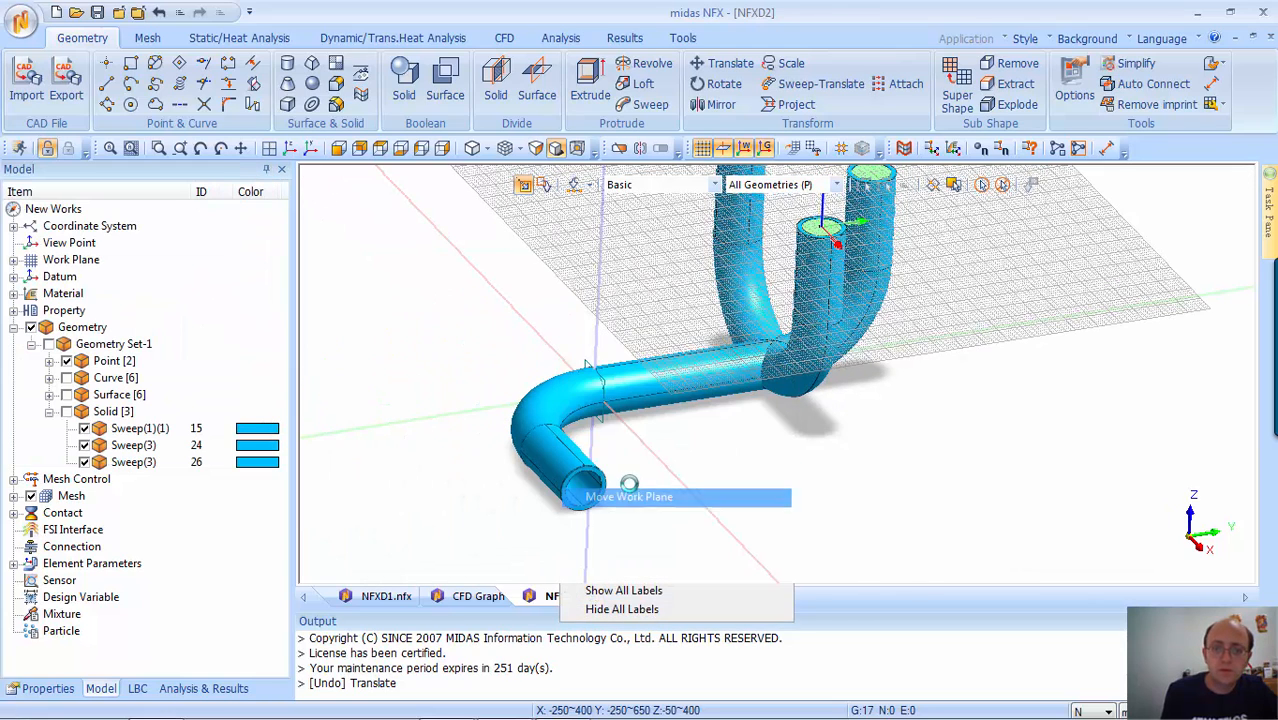
click(615, 380)
click(30, 291)
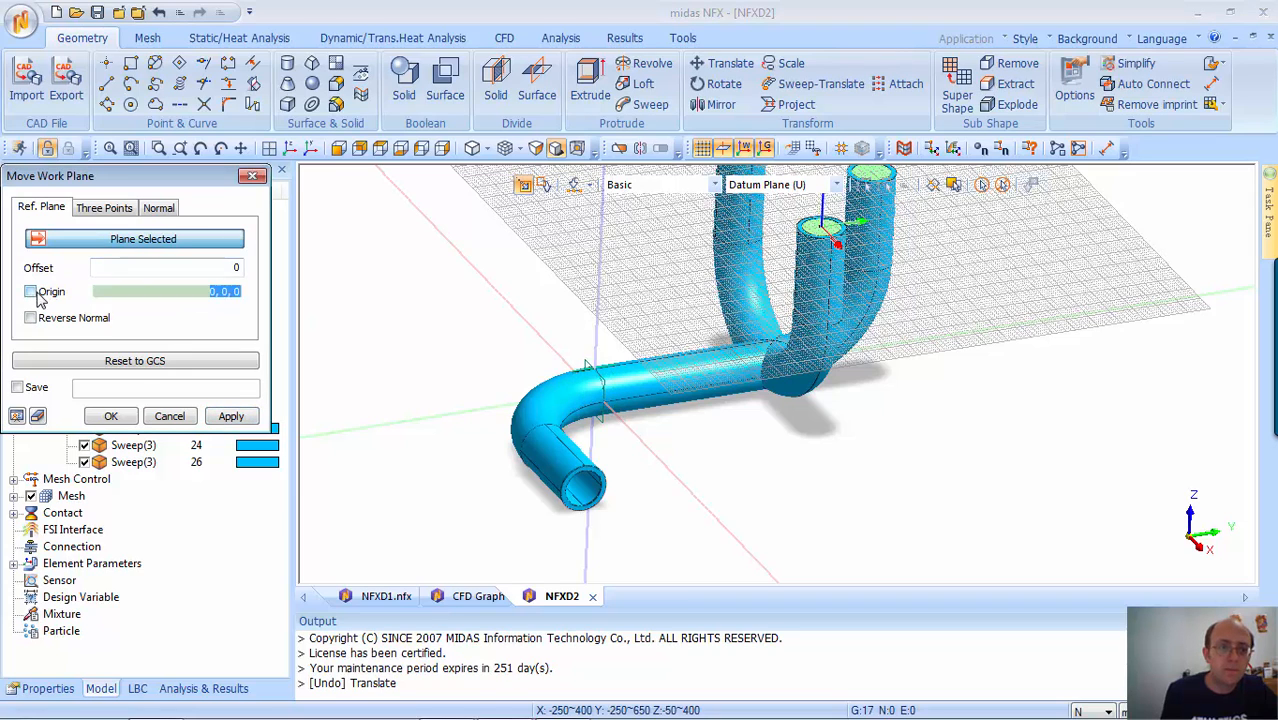
click(576, 510)
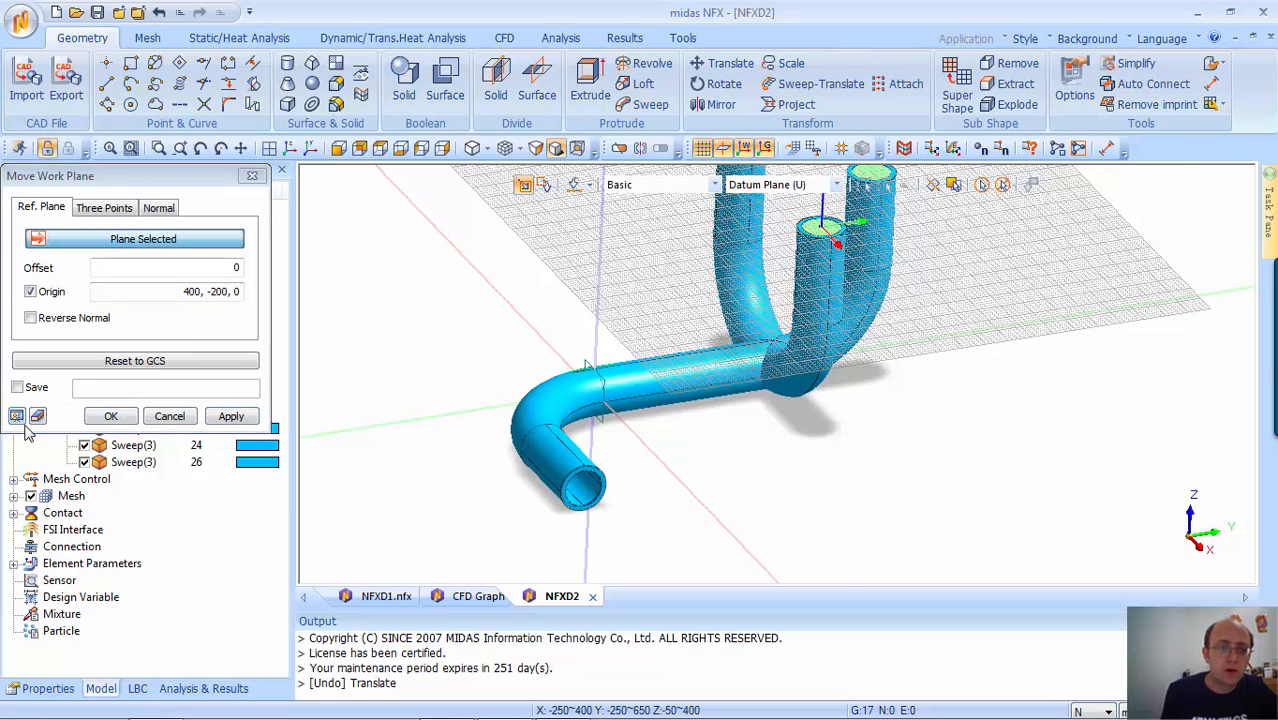
click(126, 416)
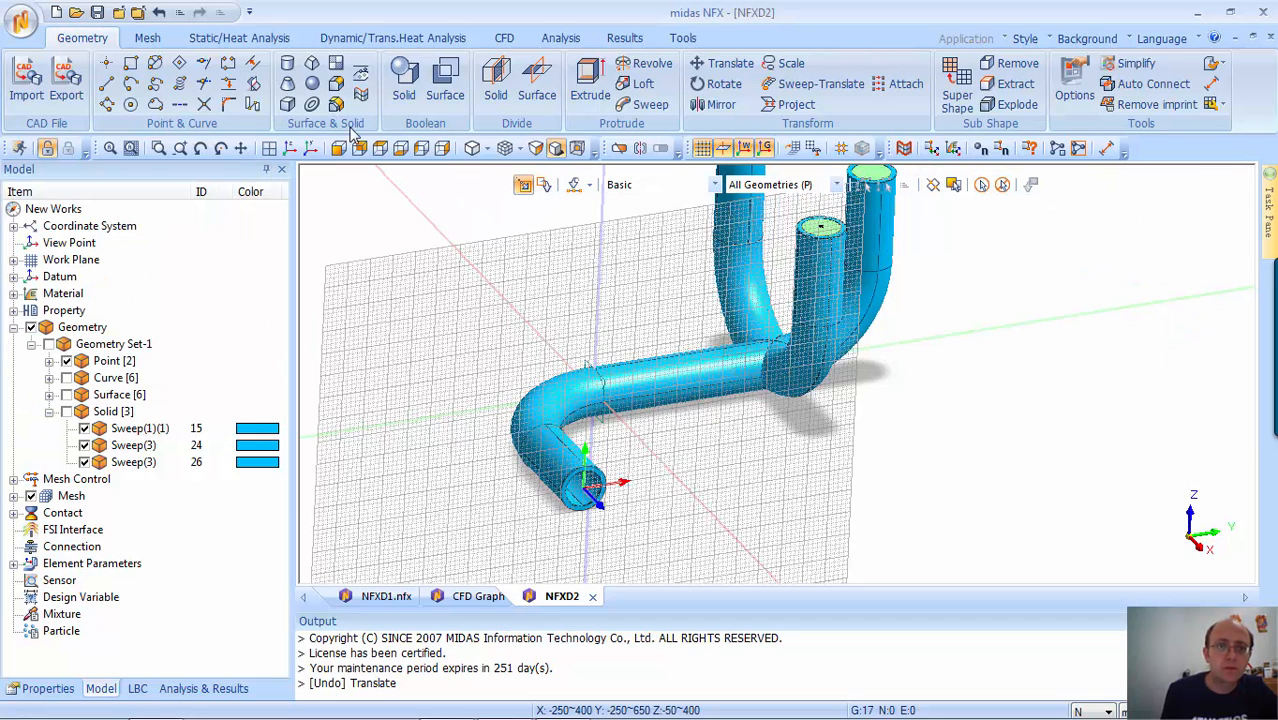
click(336, 63)
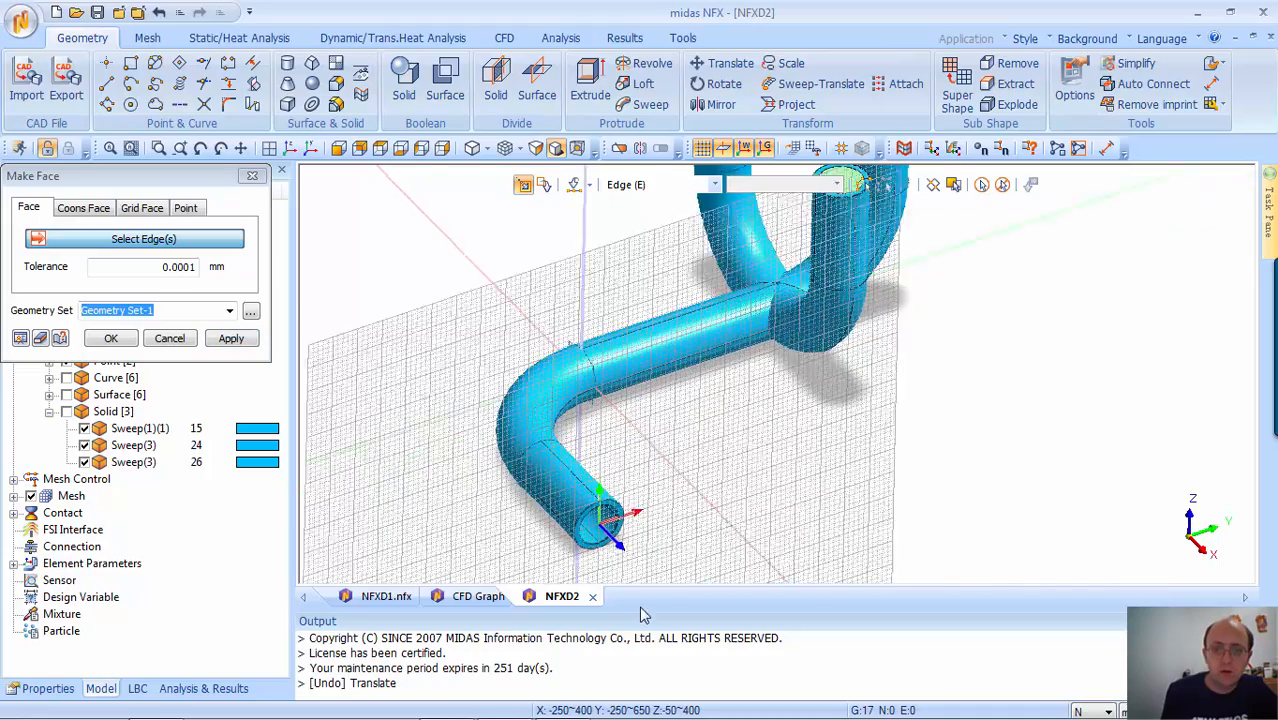
scroll(641, 608, up, 5)
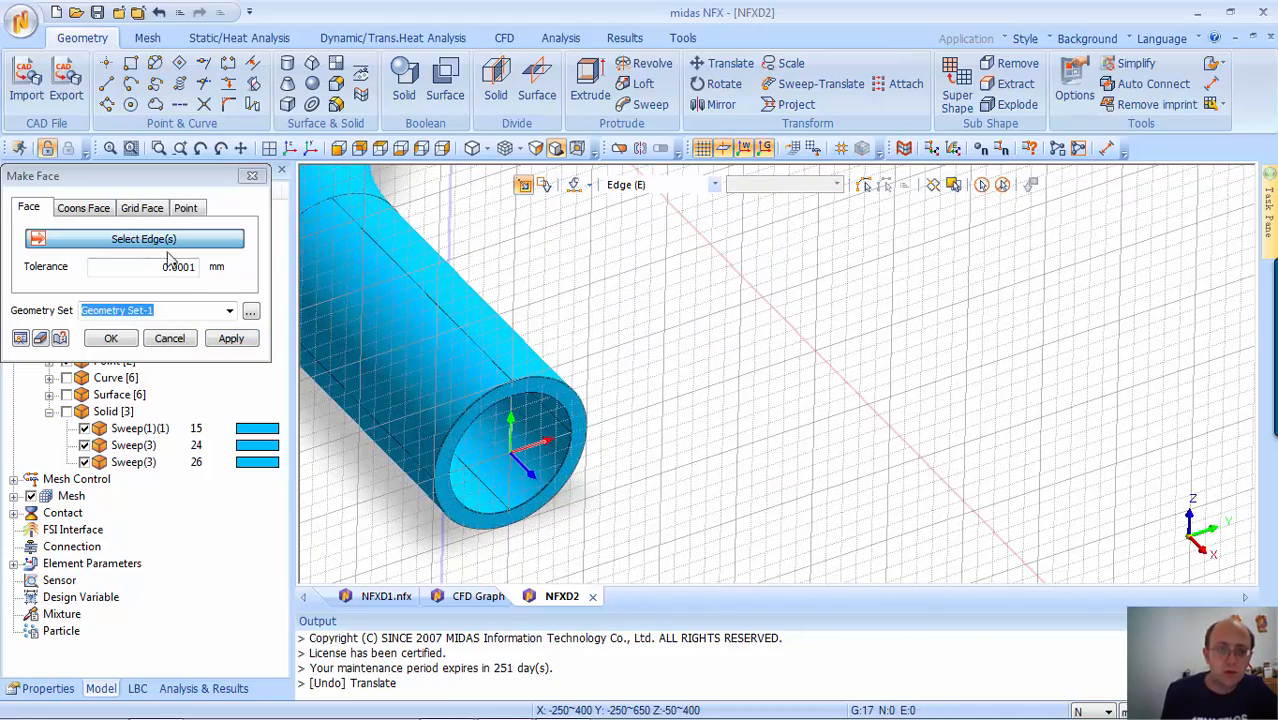
click(253, 177)
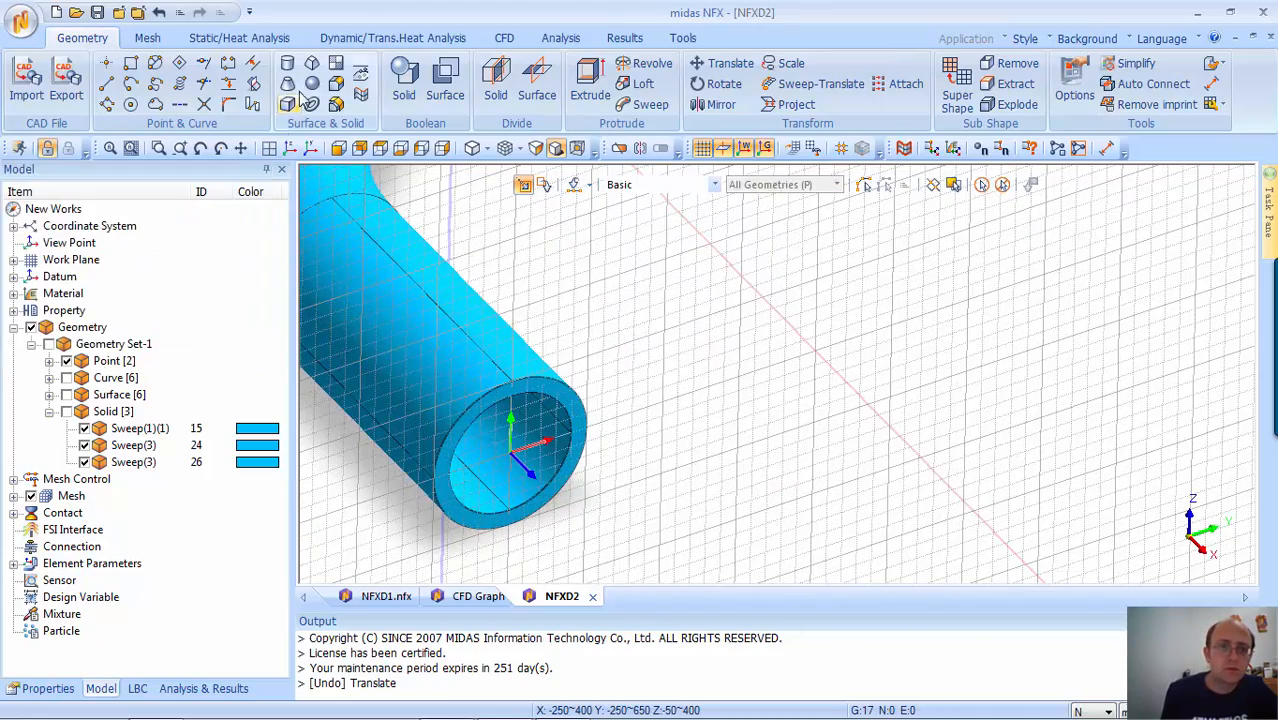
Draw a circle of radius 40 with Make Face enabled at the inlet centre, closing the main pipe's bore
click(130, 104)
click(511, 449)
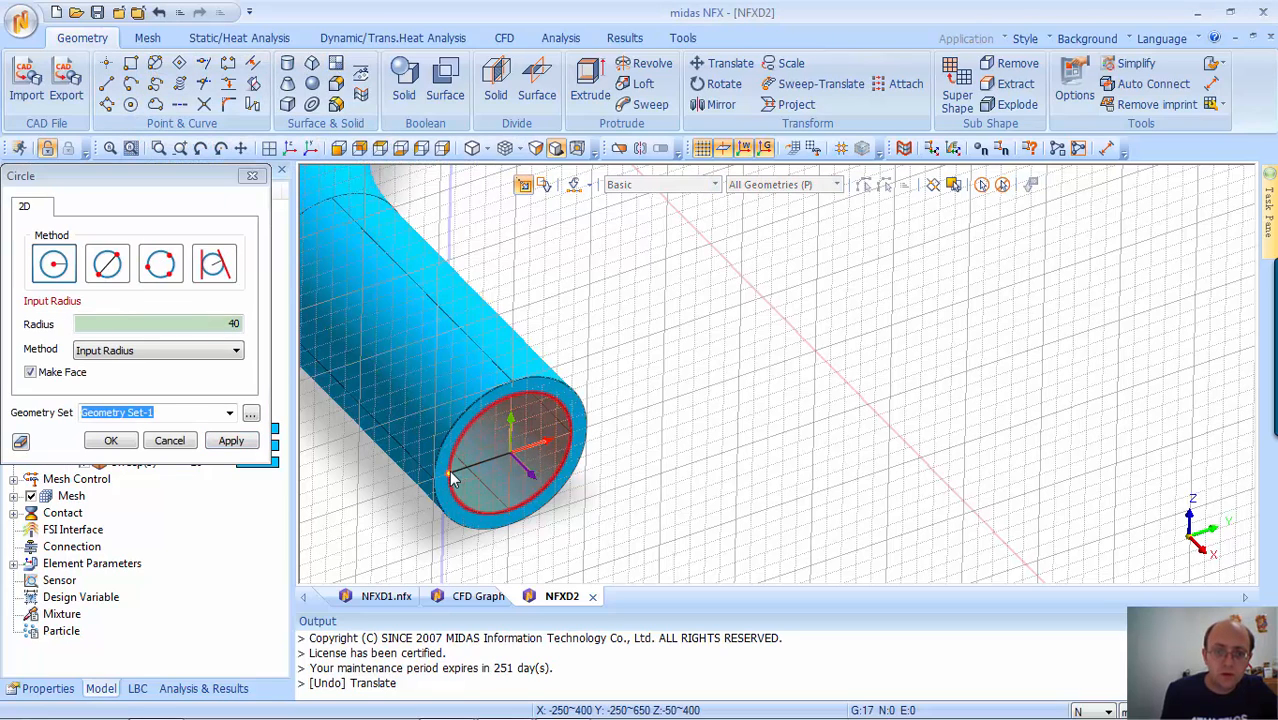
click(453, 475)
click(252, 177)
Reset the work plane to the global coordinate system
scroll(756, 362, down, 8)
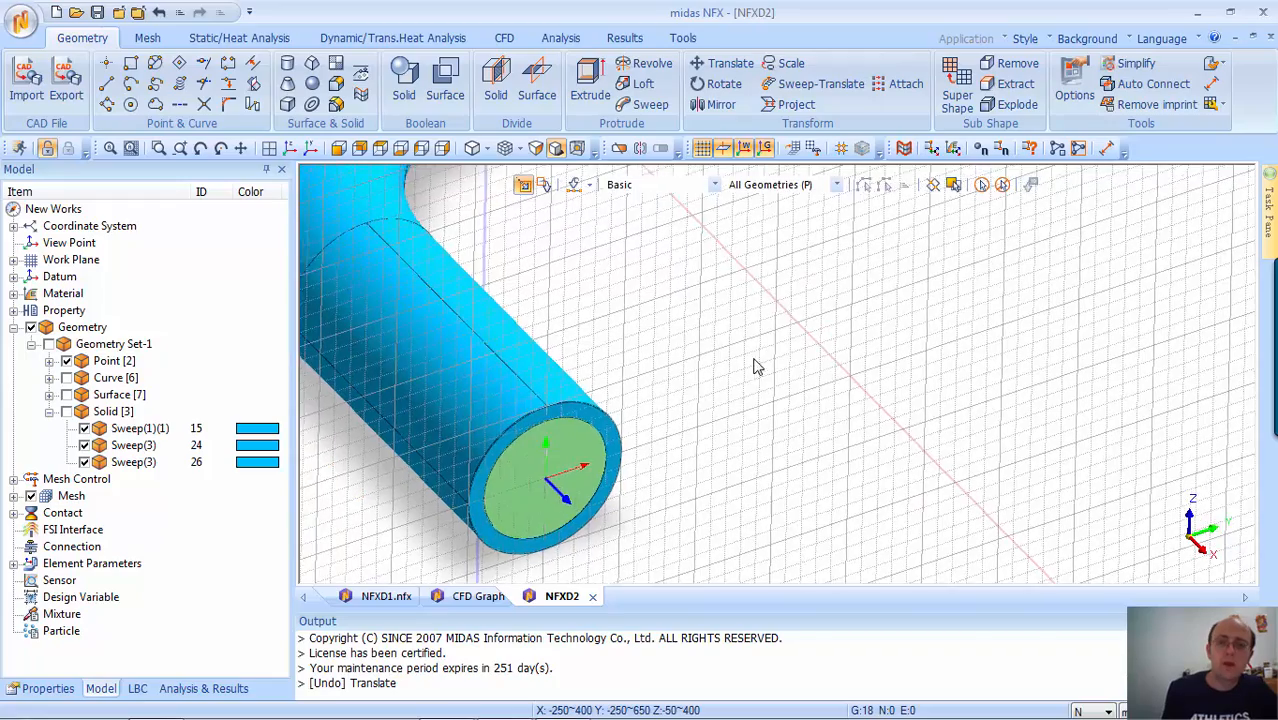
middle_drag(699, 389, 756, 354)
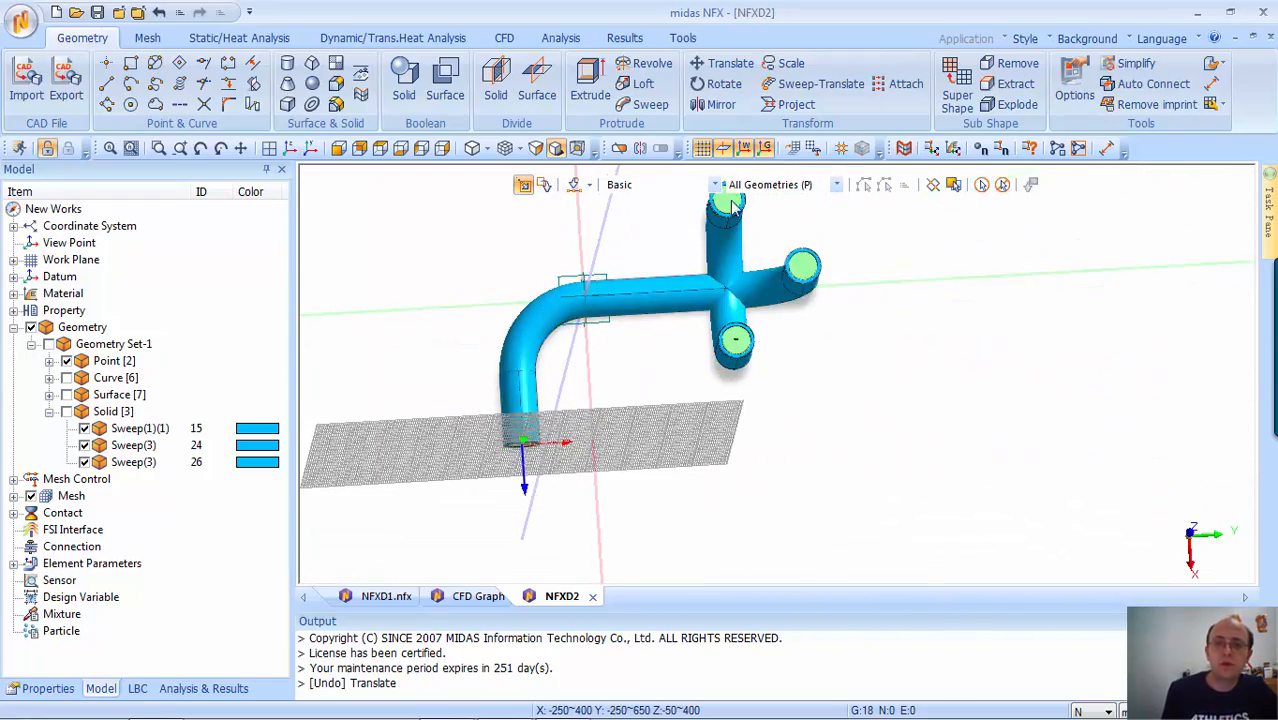
mouse_move(901, 384)
middle_down()
mouse_move(876, 348)
mouse_move(907, 322)
mouse_move(912, 375)
middle_up()
right_click(912, 382)
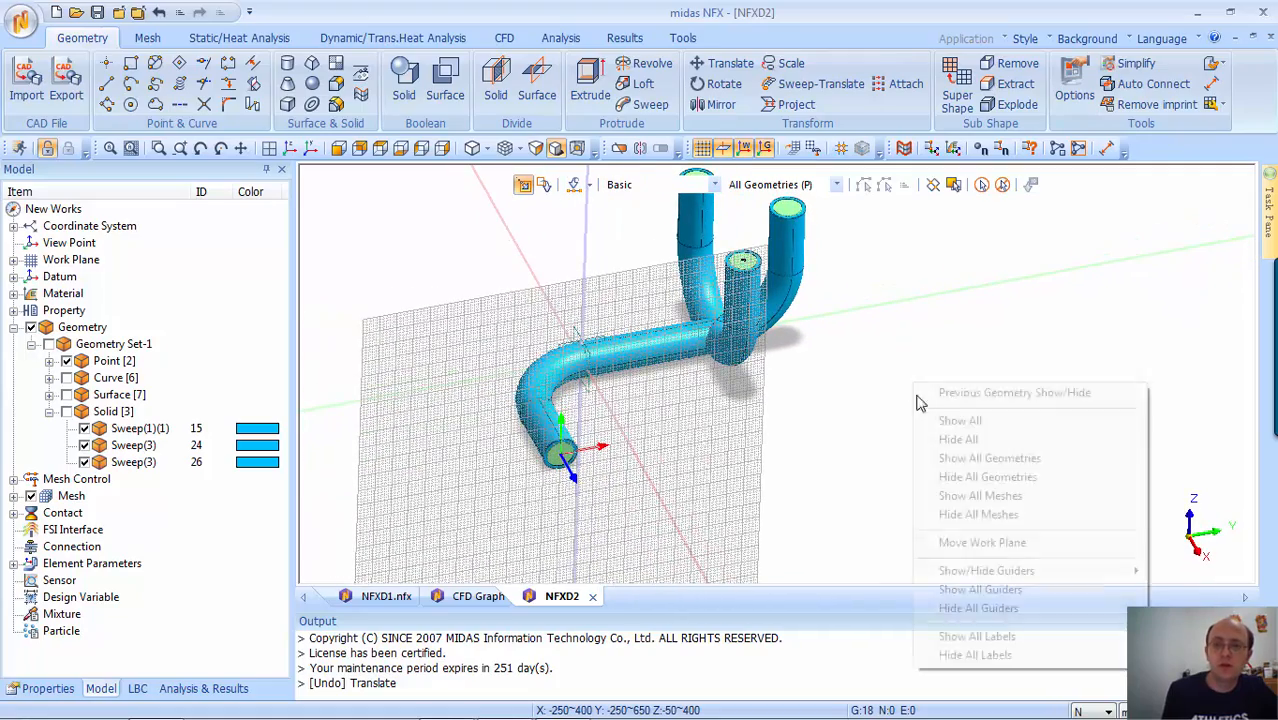
click(990, 542)
click(224, 361)
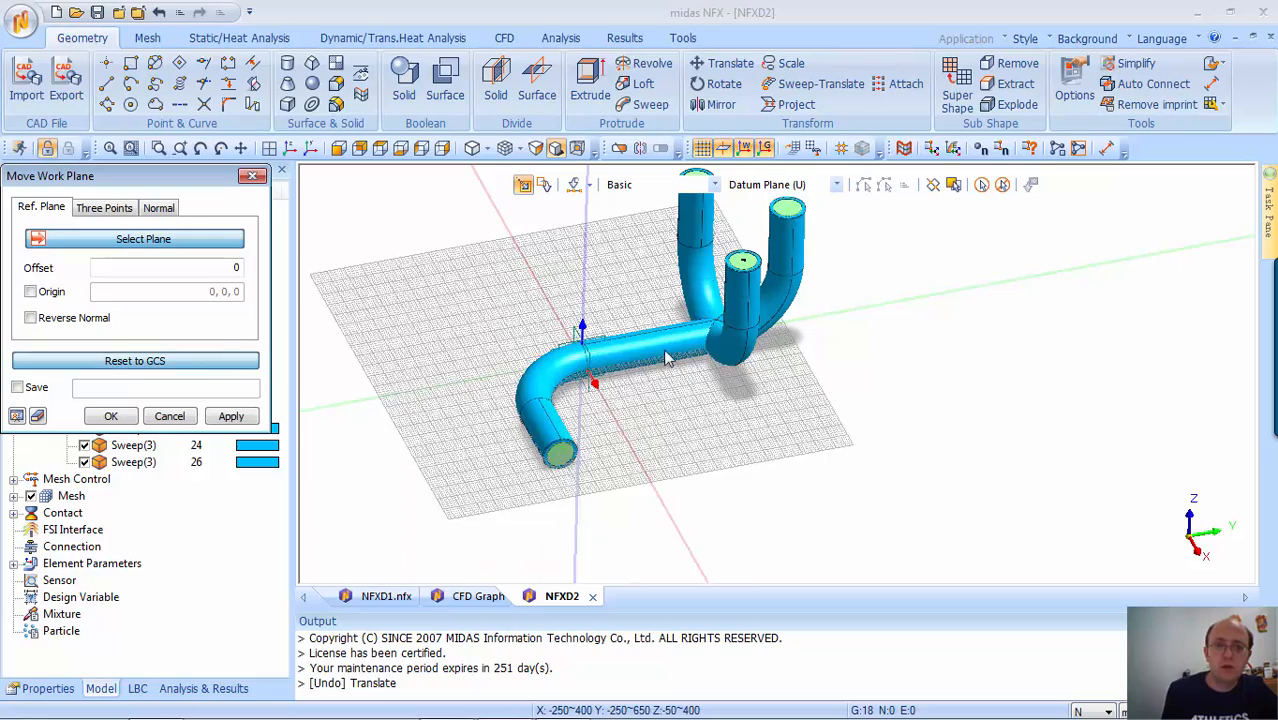
Measure the point-to-point distance across the work plane grid along the Y direction
mouse_move(750, 452)
middle_down()
mouse_move(710, 443)
mouse_move(734, 440)
middle_up()
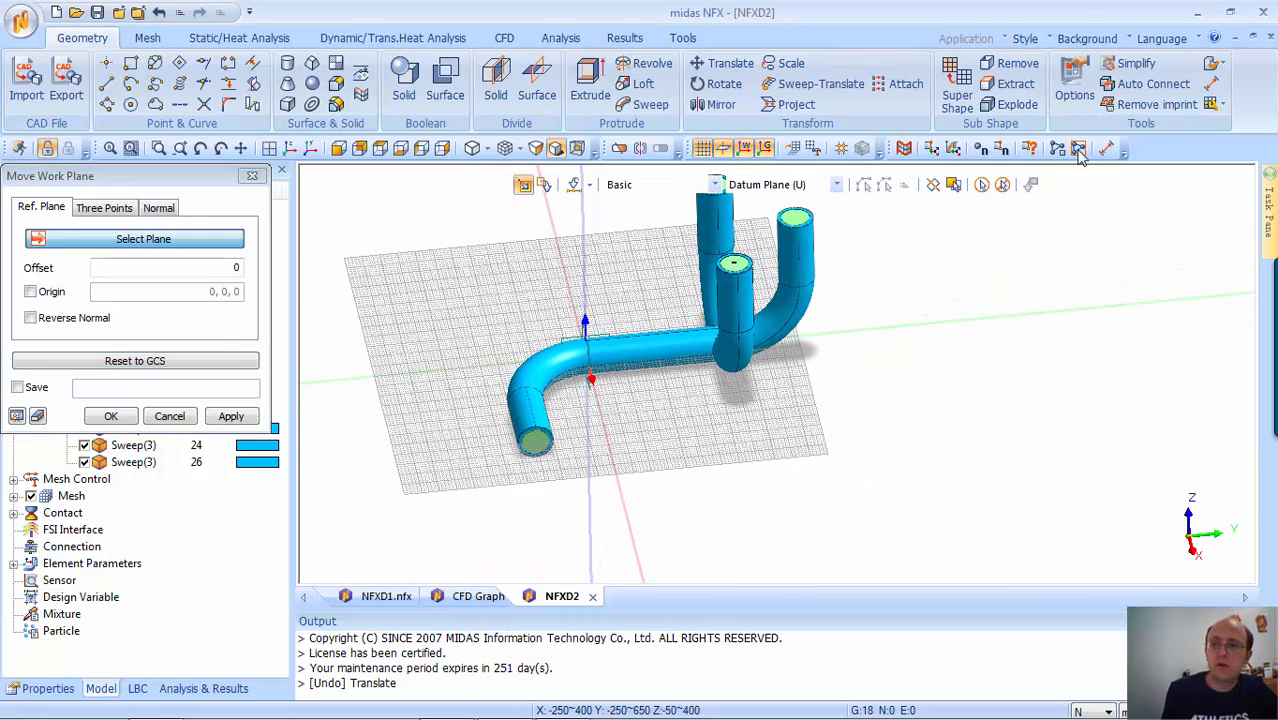
click(251, 177)
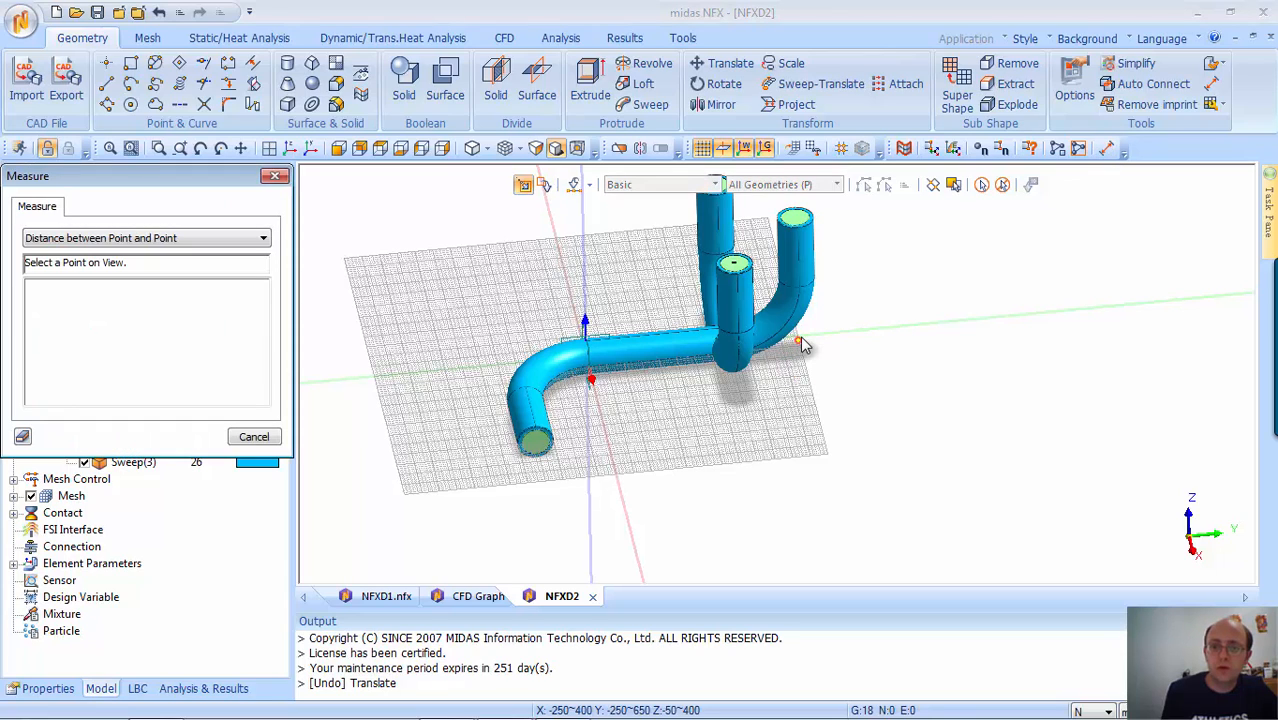
click(463, 371)
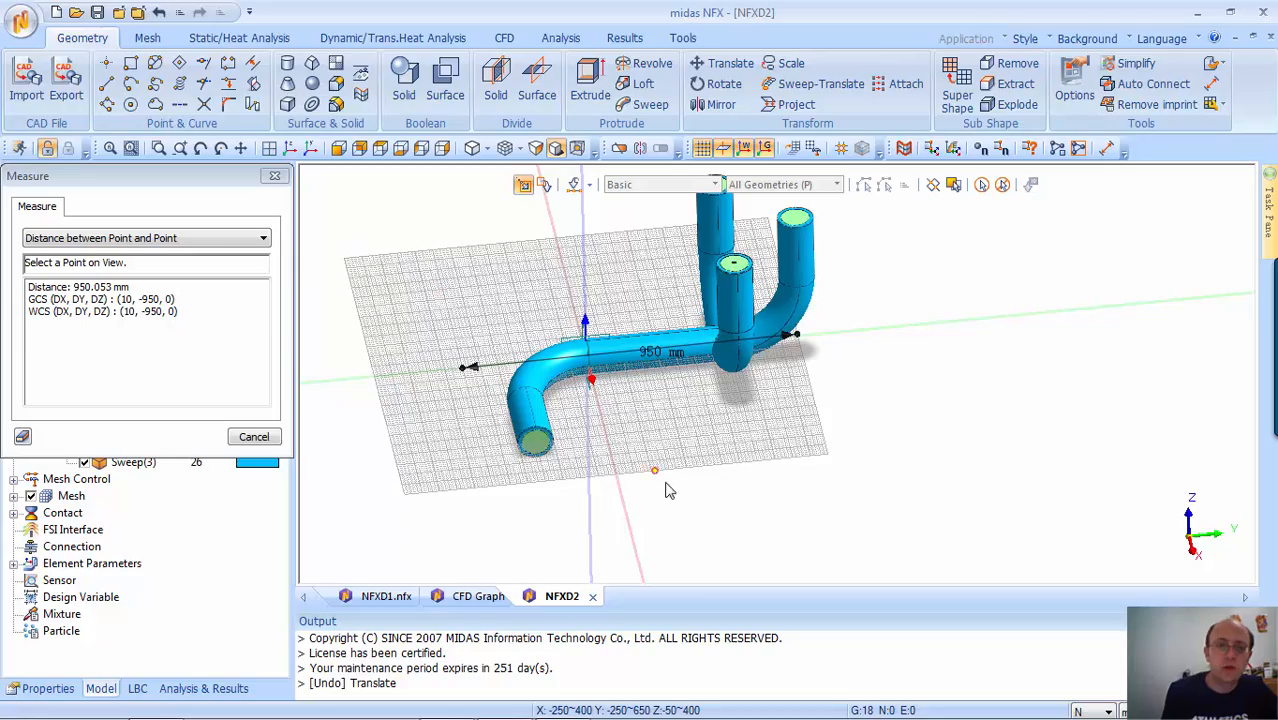
middle_drag(711, 472, 546, 511)
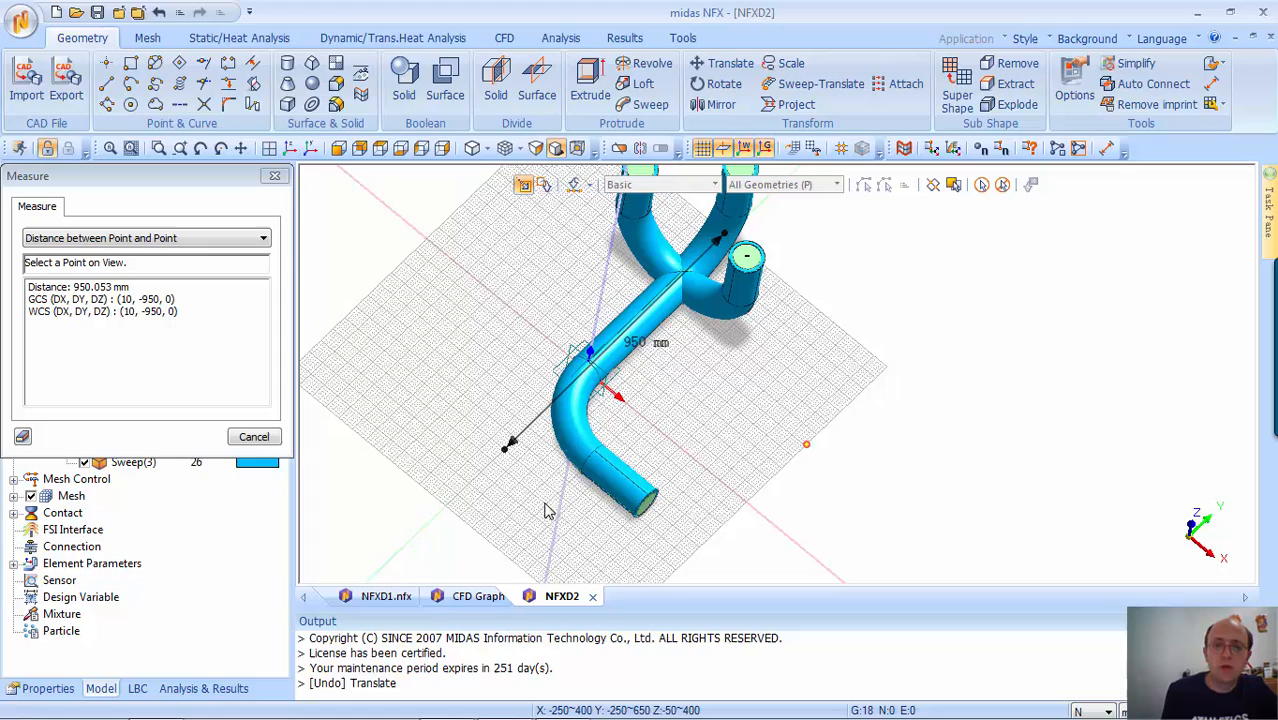
click(279, 178)
Set up a CFD volume extraction with the pipe solid as target and the four circular end caps as closing faces
middle_drag(743, 387, 704, 414)
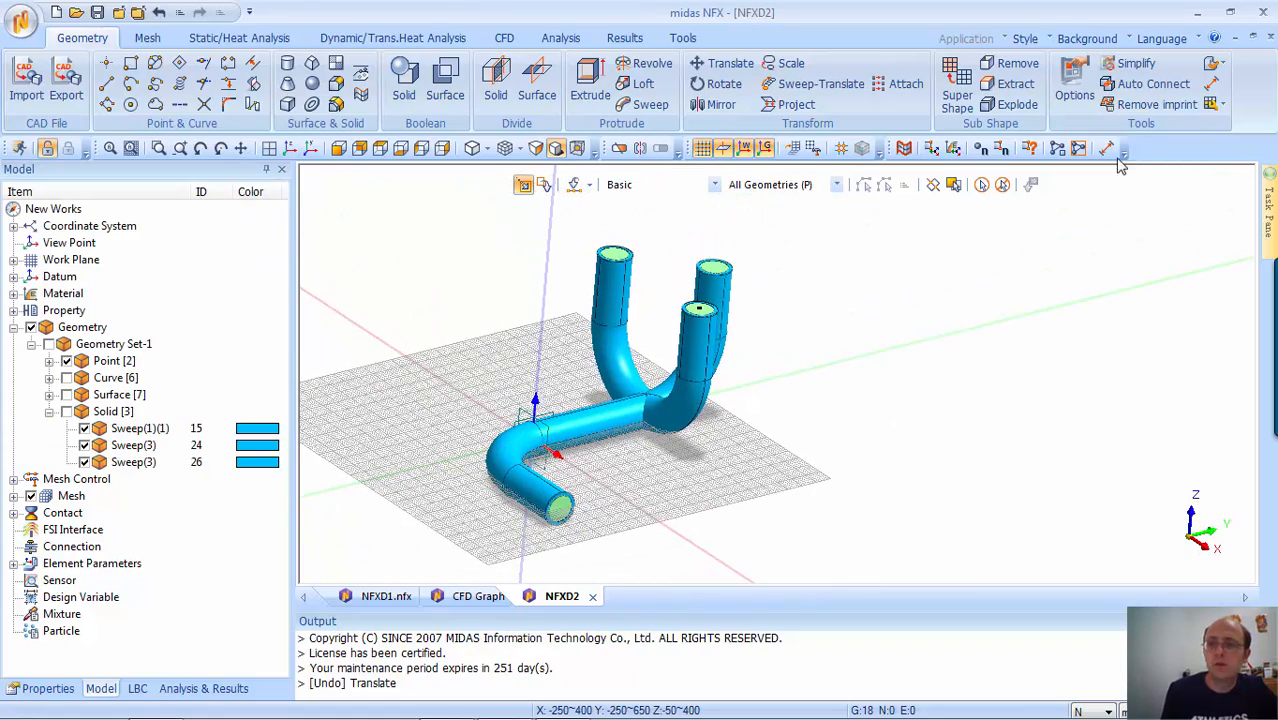
click(1215, 106)
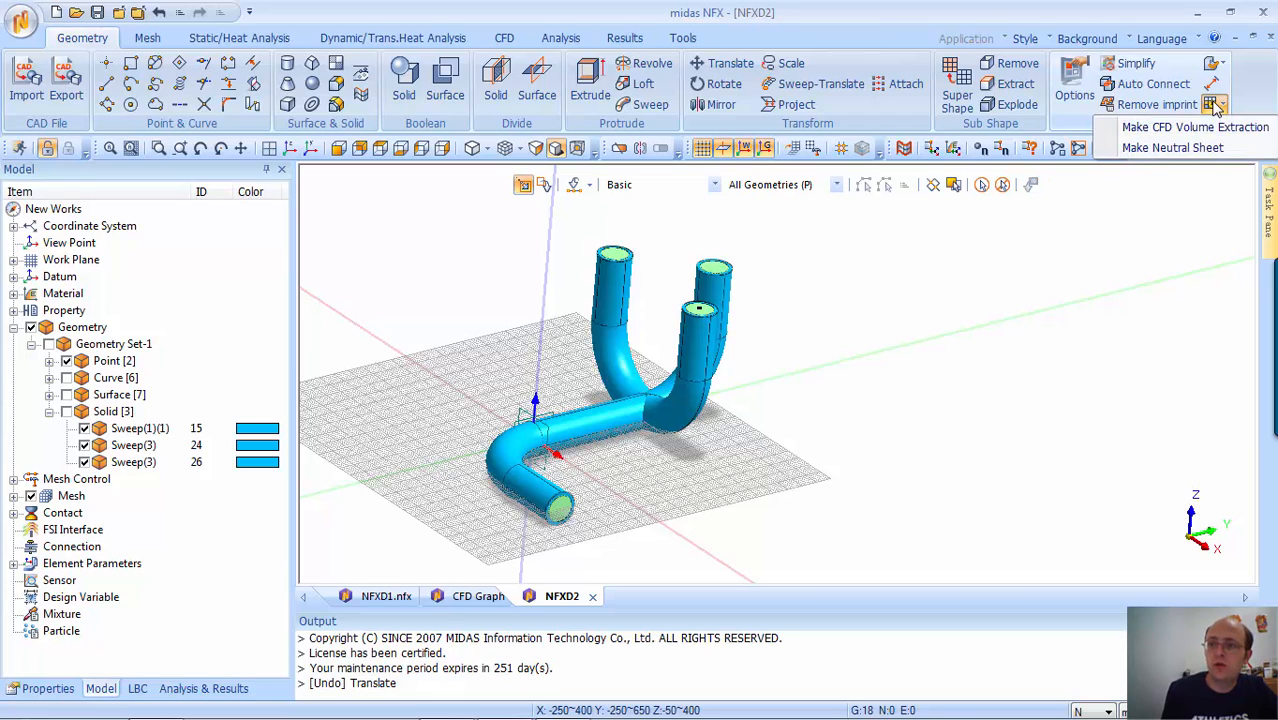
click(1214, 130)
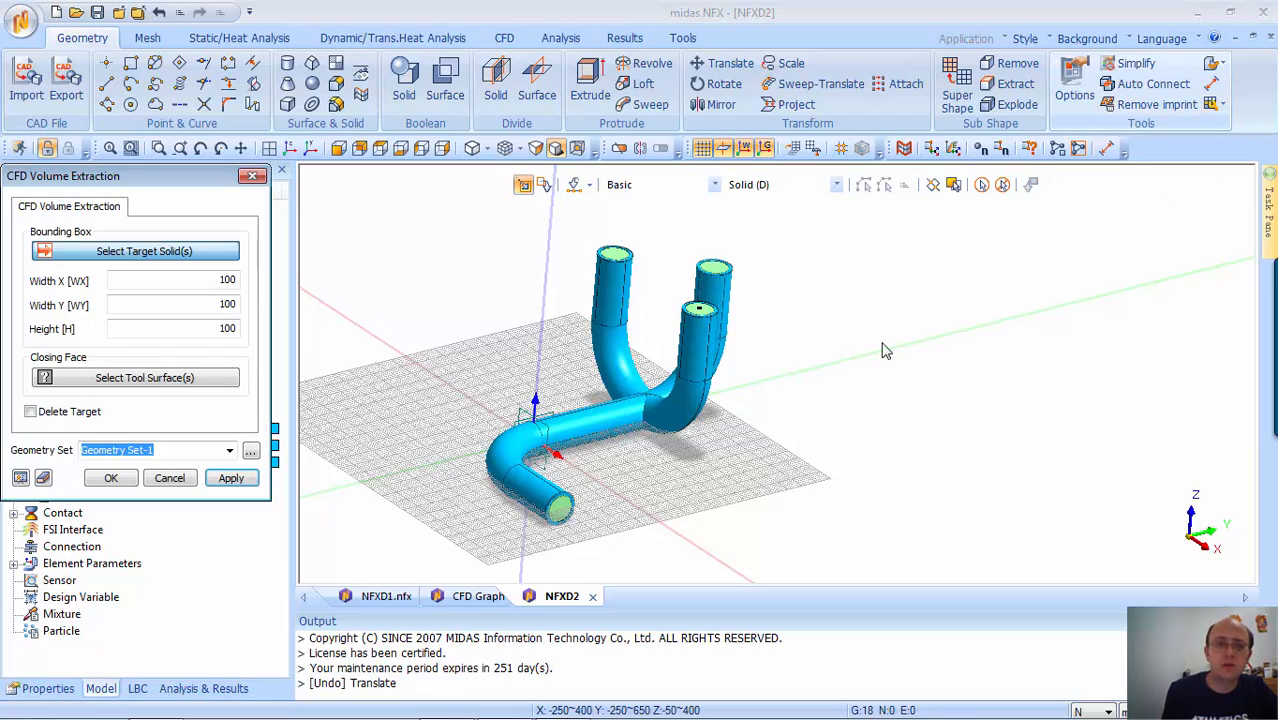
click(609, 415)
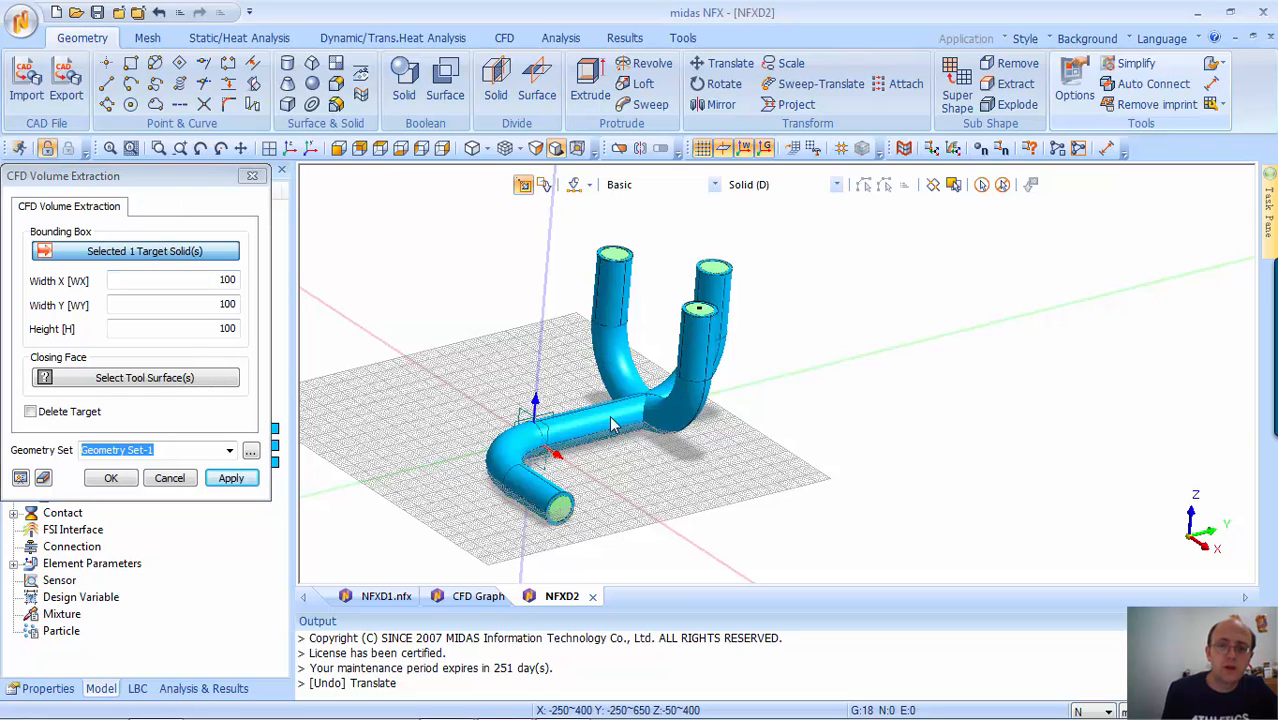
click(117, 379)
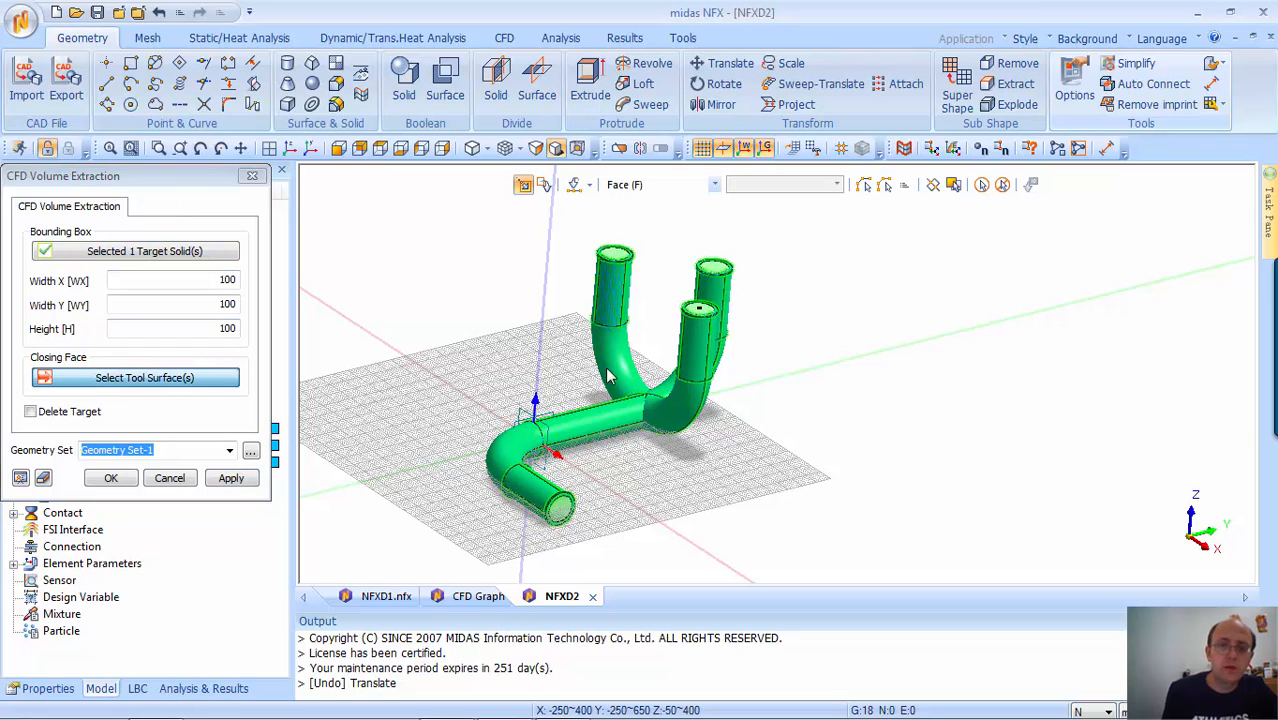
click(715, 276)
click(614, 258)
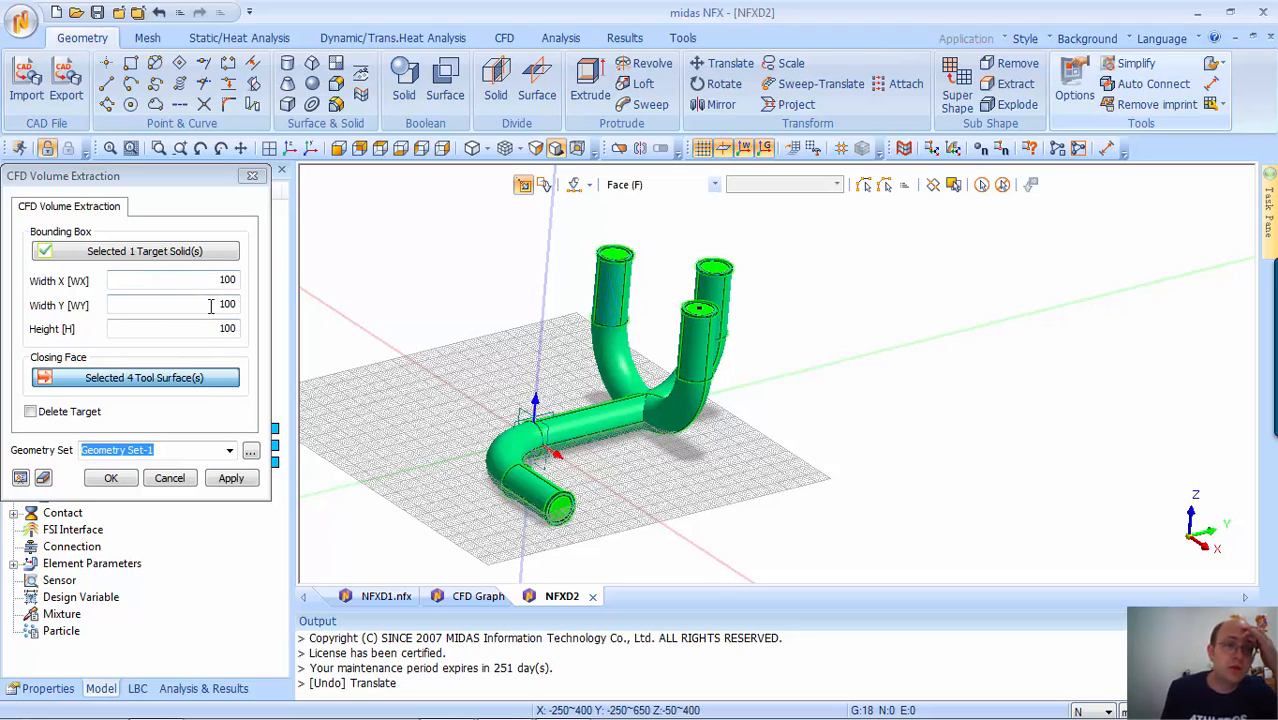
Set the bounding box's width X, width Y and height to 1000, preview it and extract the CFD volume
click(238, 279)
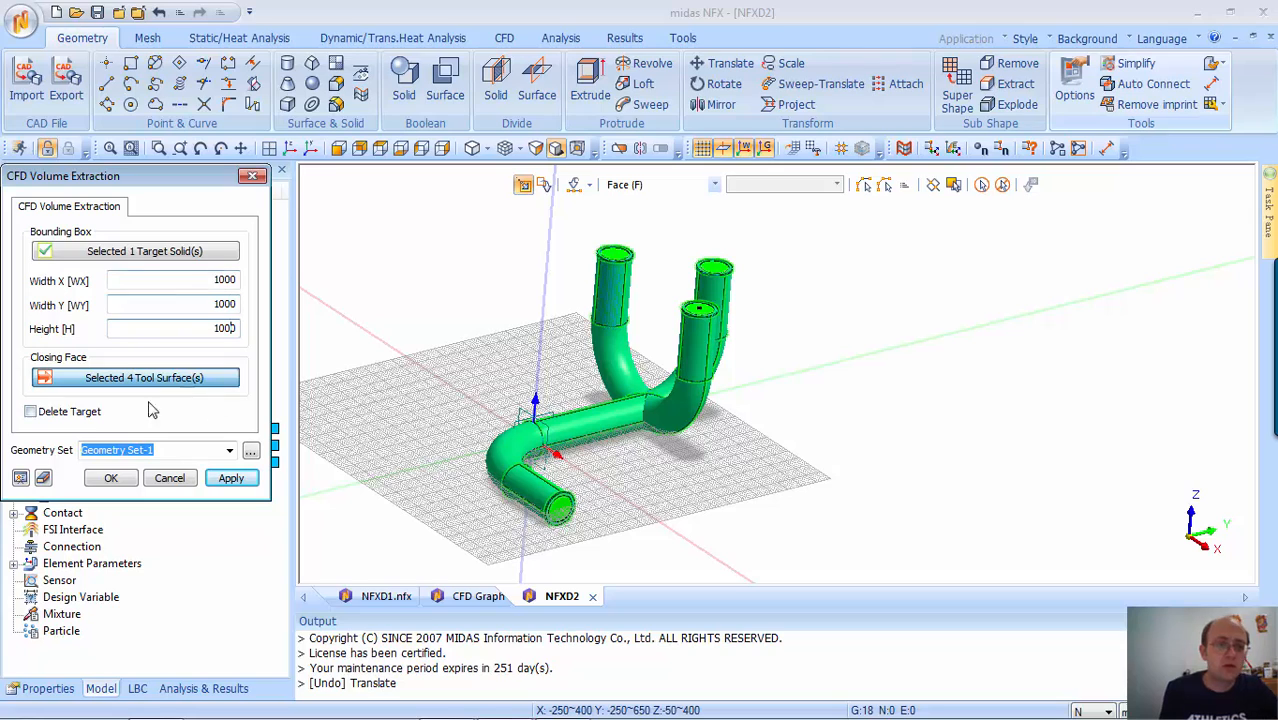
click(19, 478)
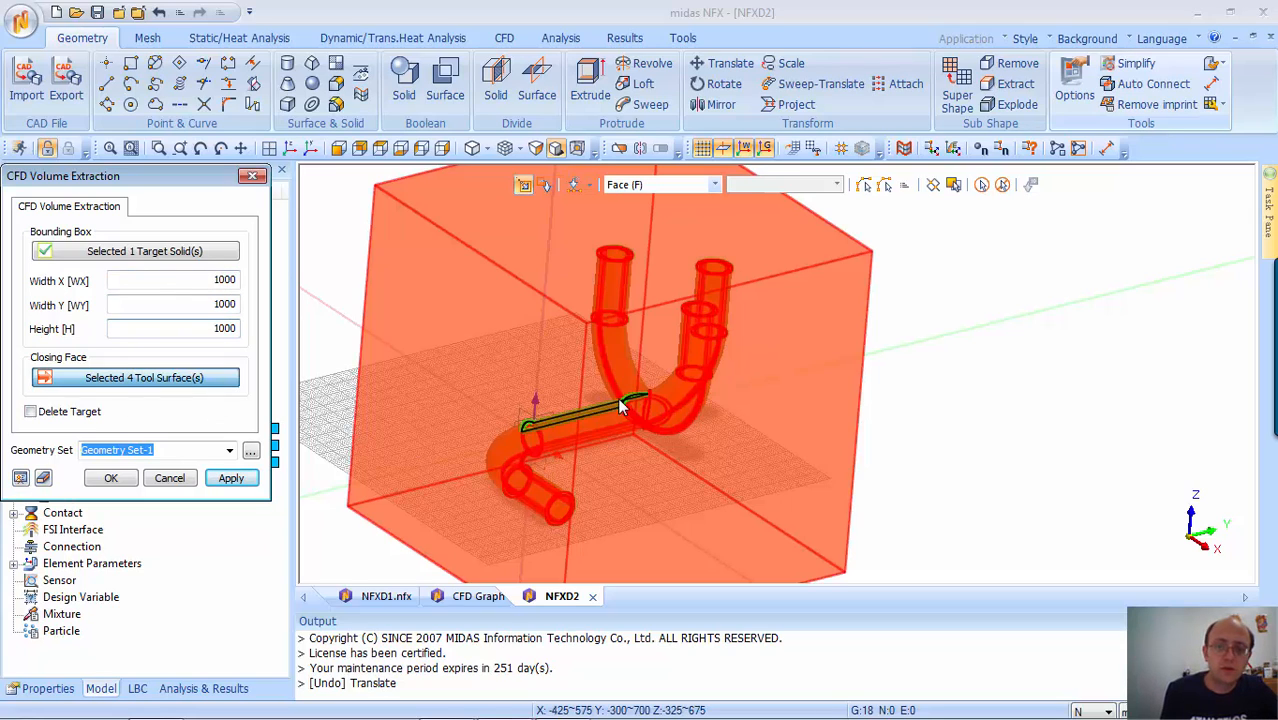
middle_drag(620, 405, 585, 406)
click(113, 478)
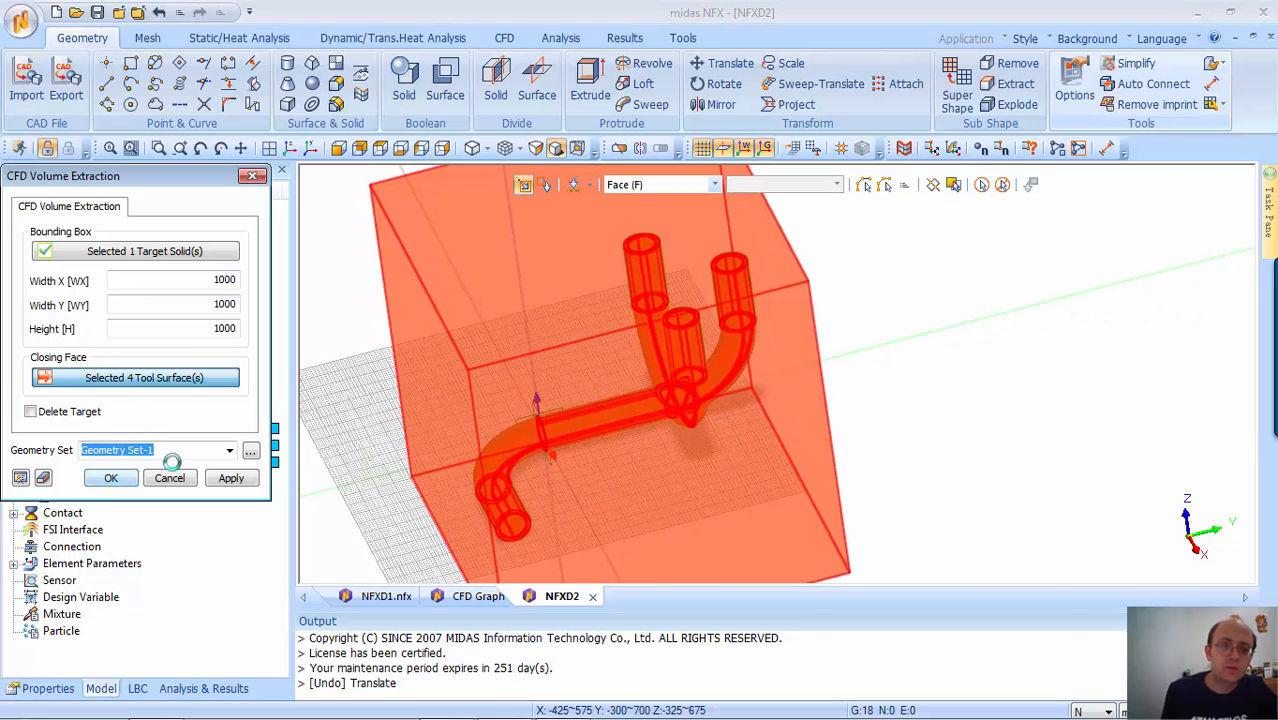
Hide the outer box volume, the three pipe sweep solids and the points, keeping only the inner fluid volume shown
click(461, 335)
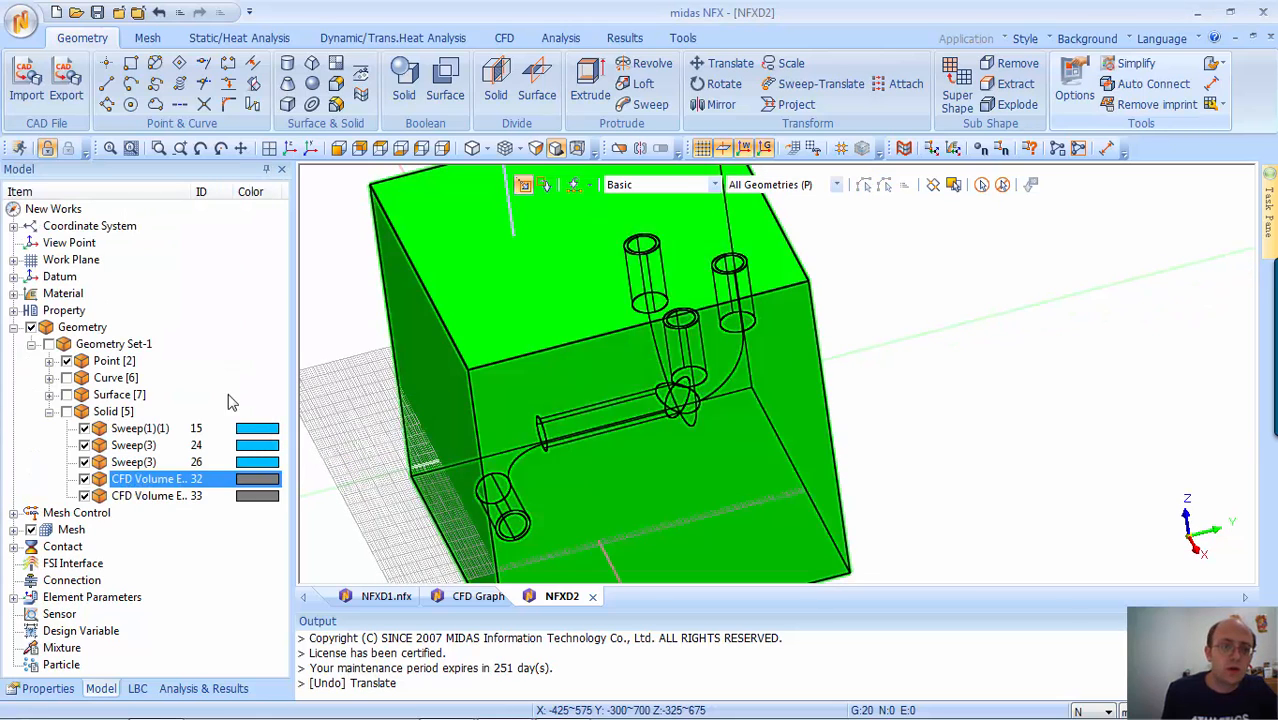
click(84, 480)
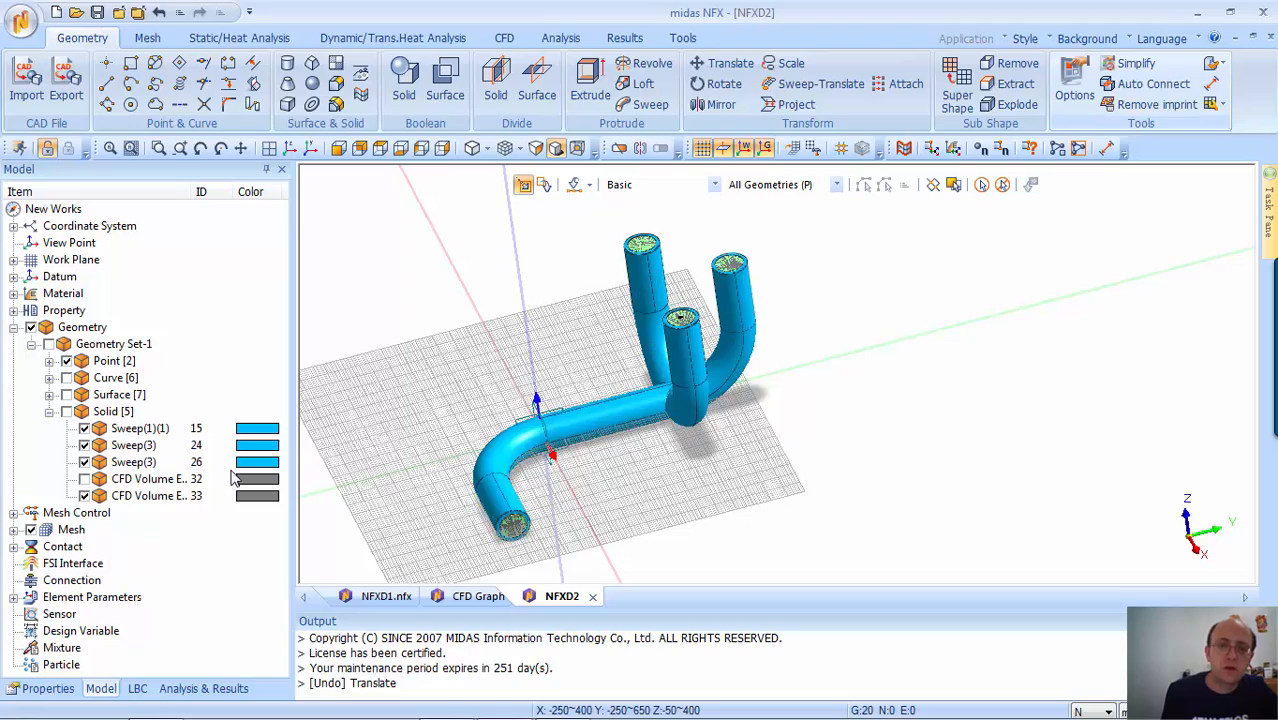
middle_drag(651, 405, 313, 500)
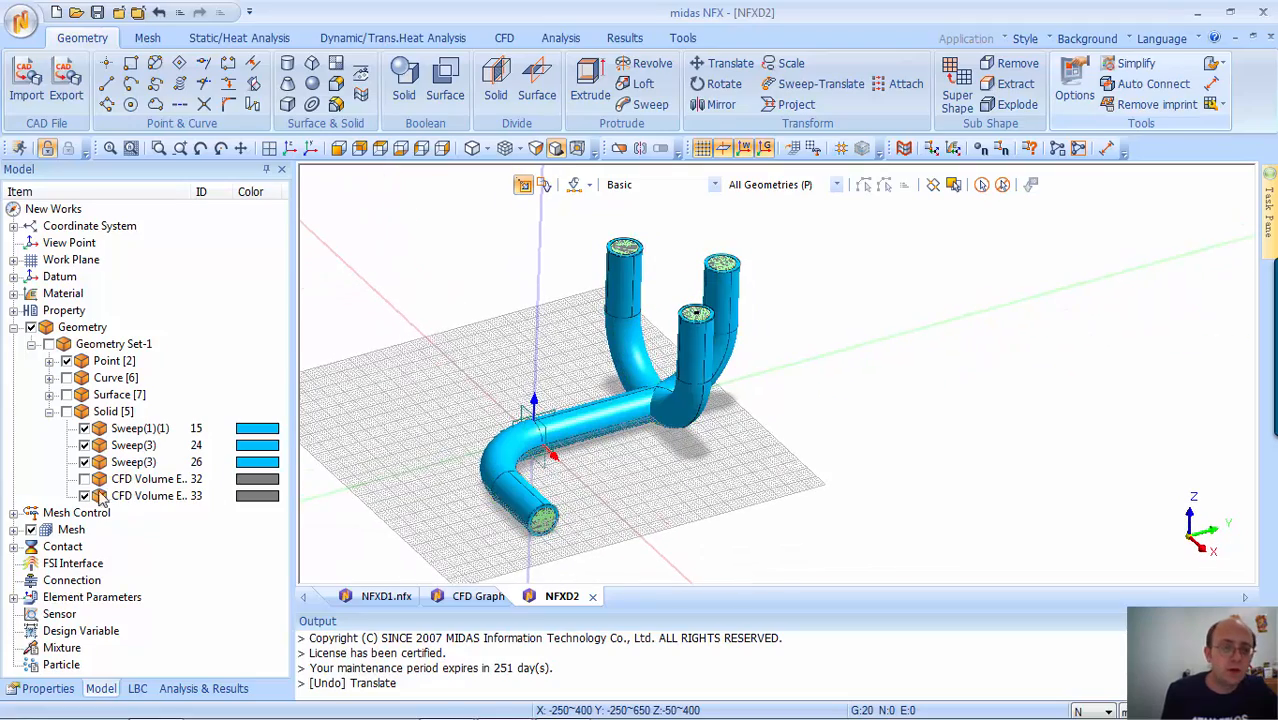
click(84, 428)
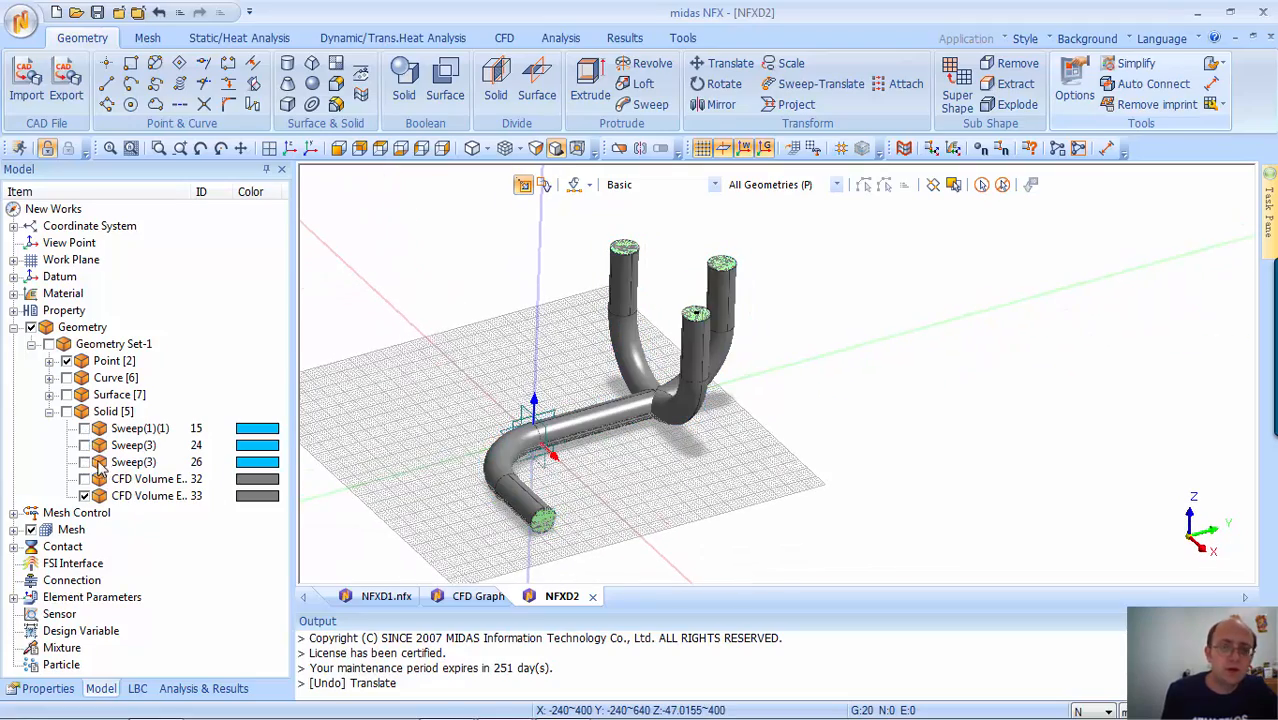
middle_drag(577, 325, 807, 294)
middle_drag(730, 343, 567, 363)
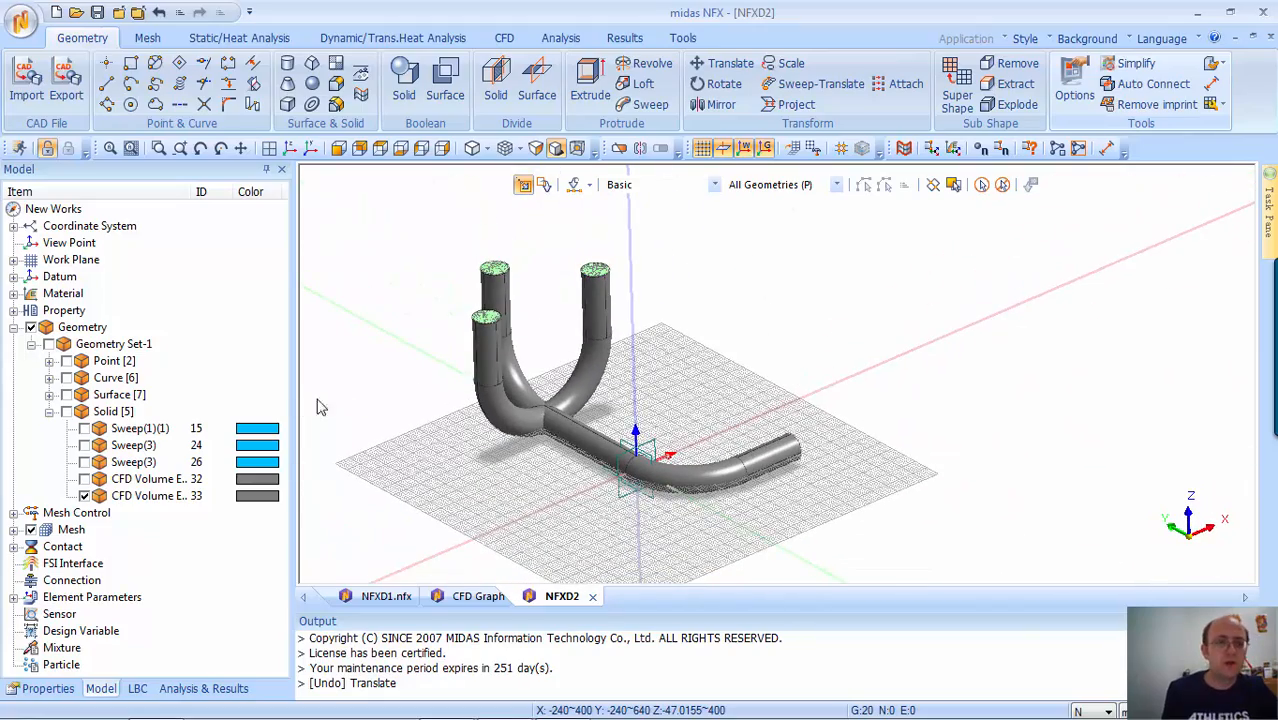
Collapse the solid list and save the model as NFXD2.nfx in the NFX CFD Test folder
click(49, 412)
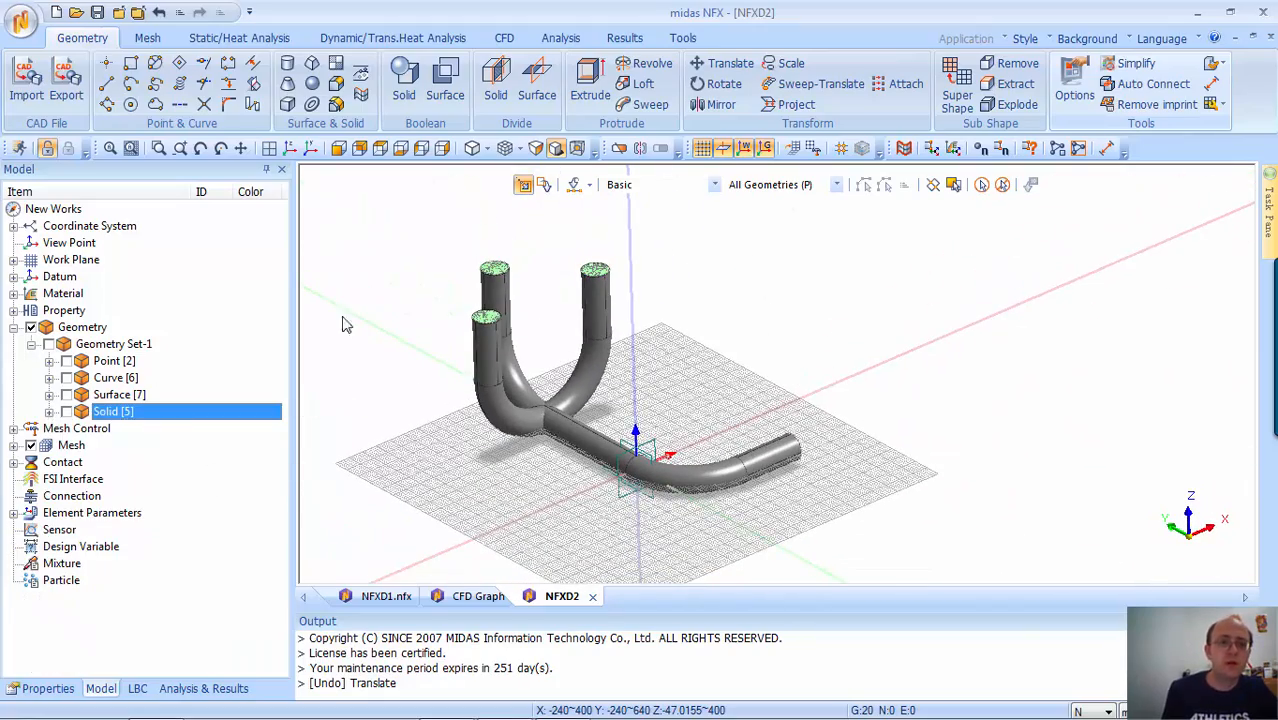
click(97, 12)
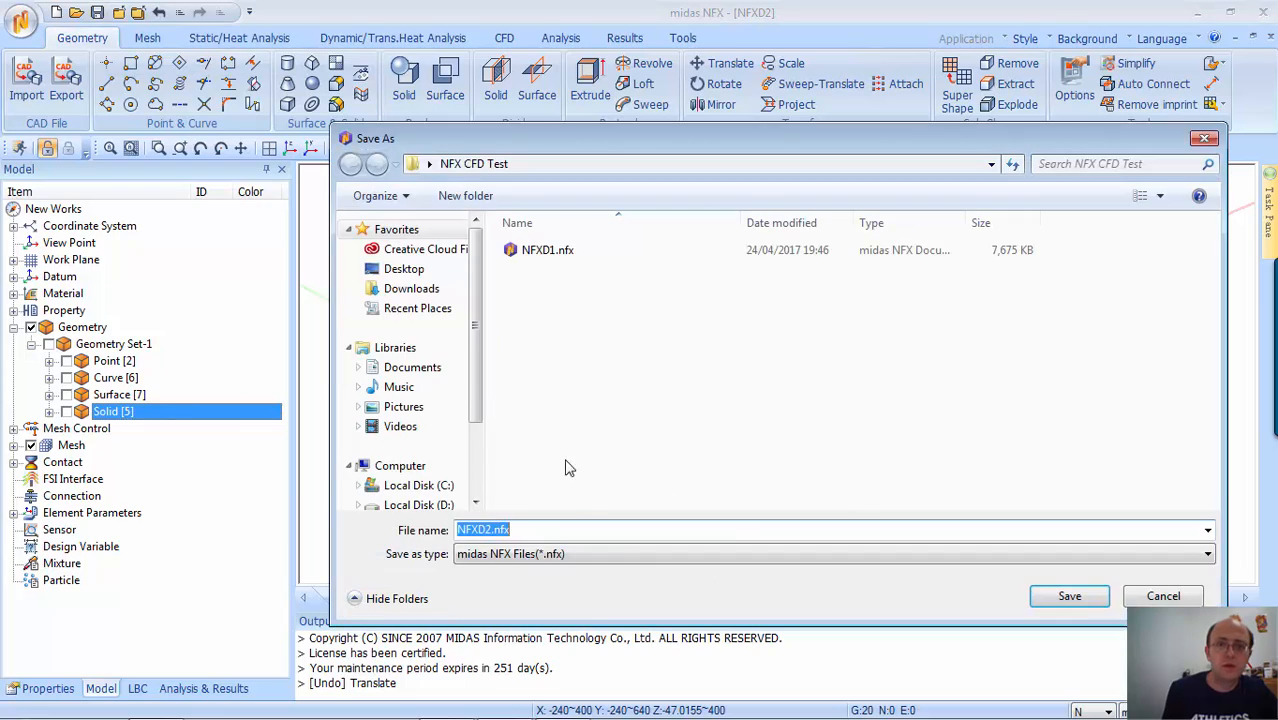
click(1069, 596)
Create a CFD fluid material from the FRESH_WATER_25`C library entry
scroll(515, 335, up, 3)
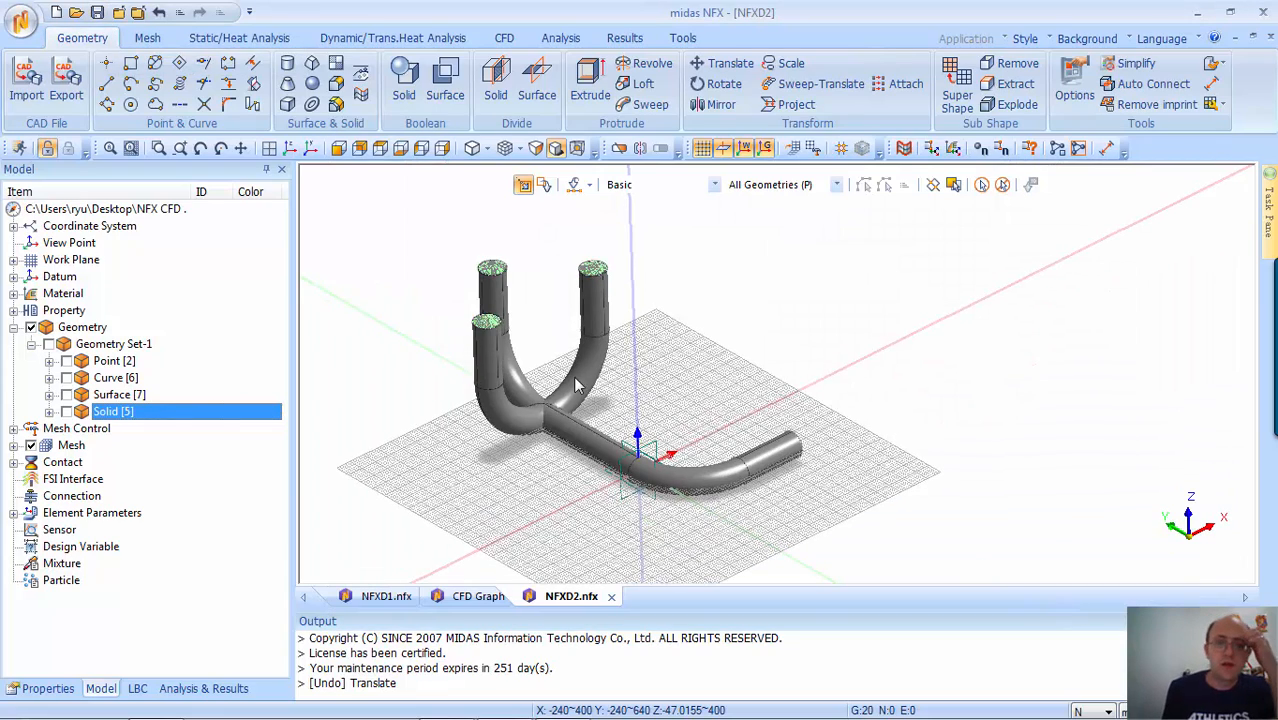
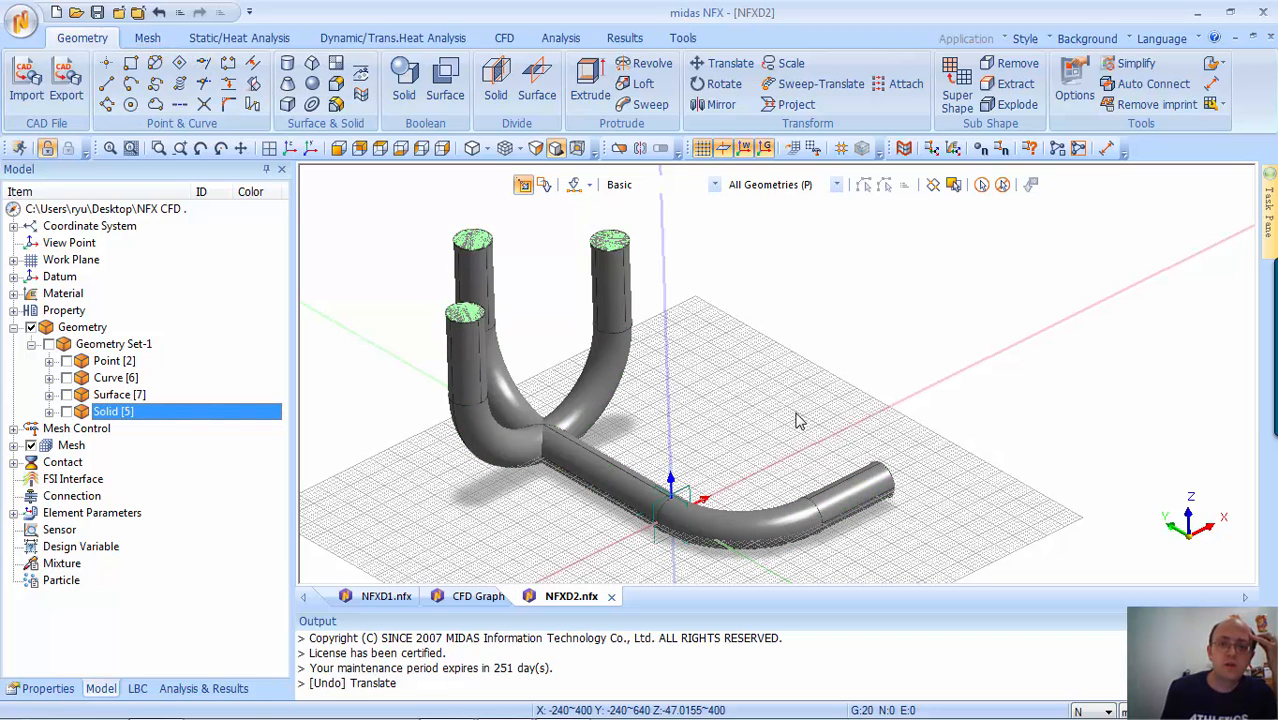
middle_drag(797, 420, 744, 410)
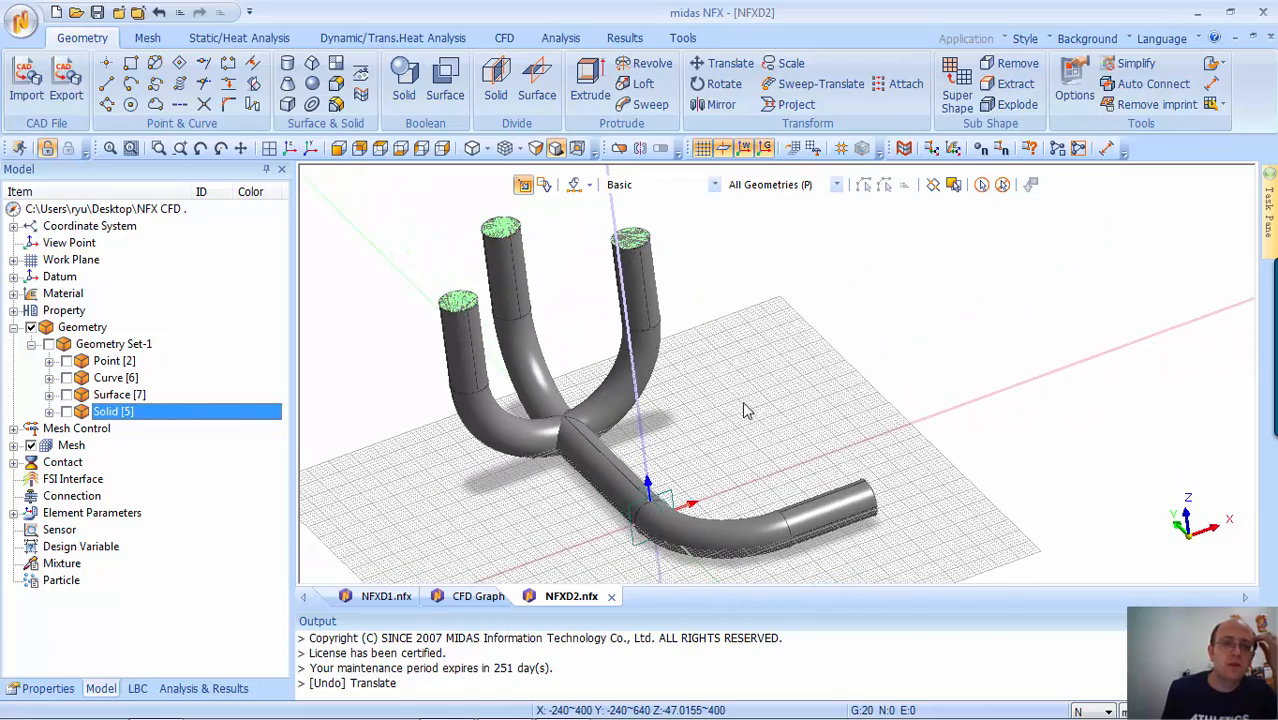
click(152, 40)
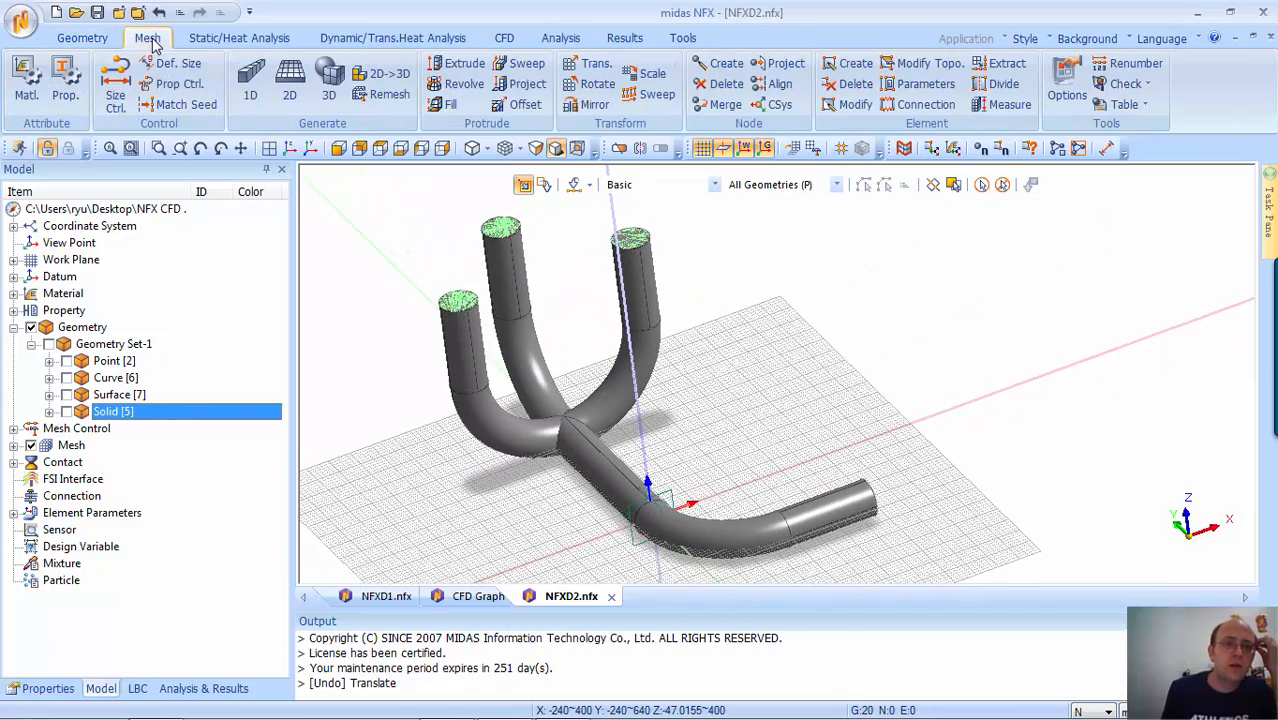
click(30, 82)
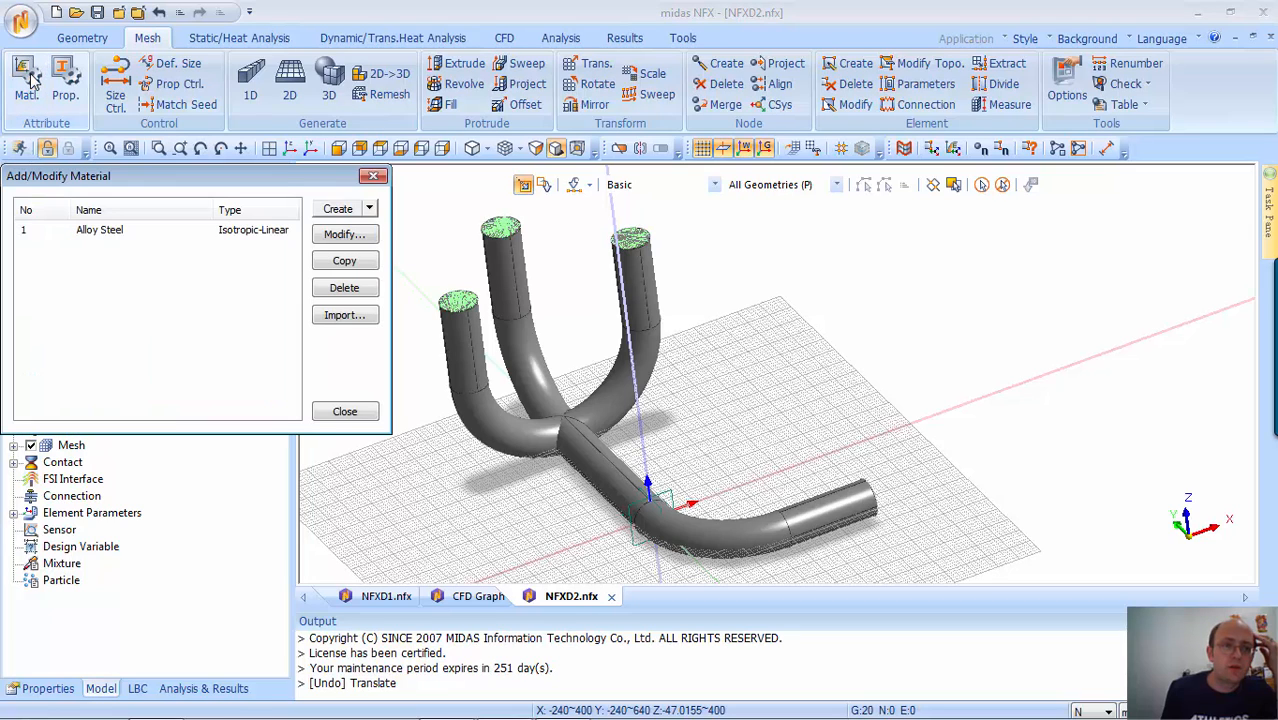
click(370, 209)
click(384, 312)
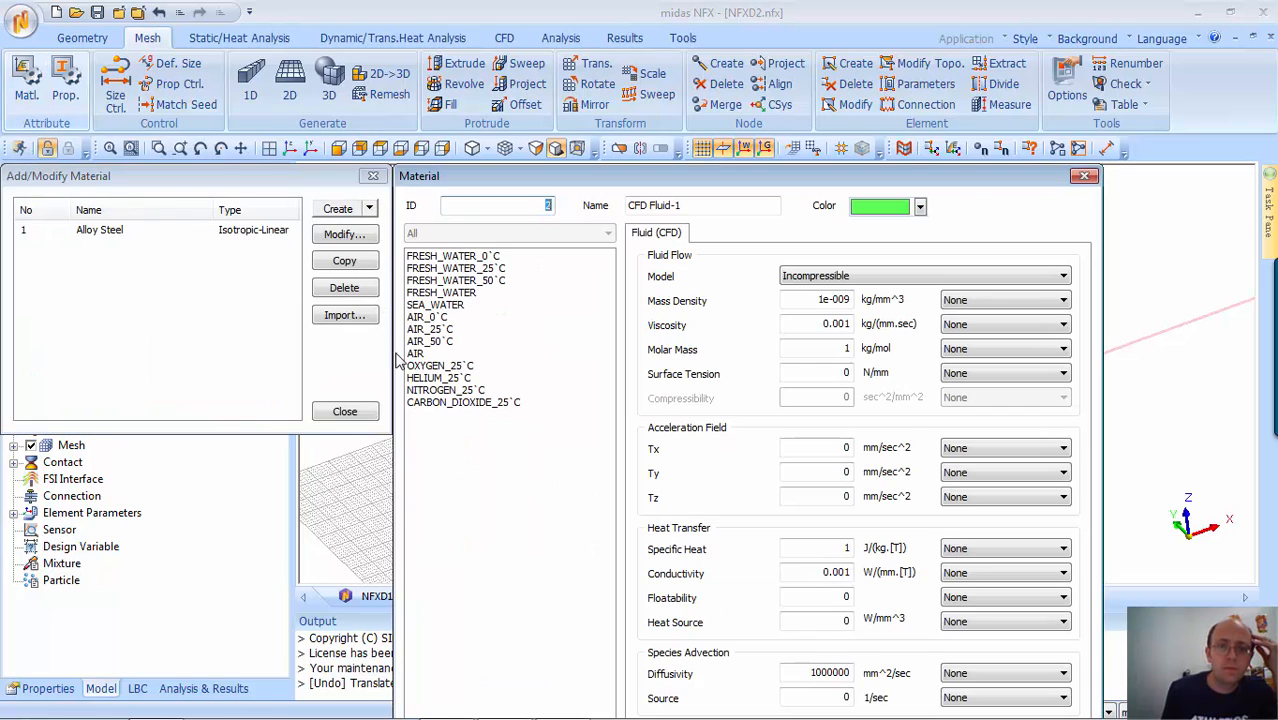
click(460, 268)
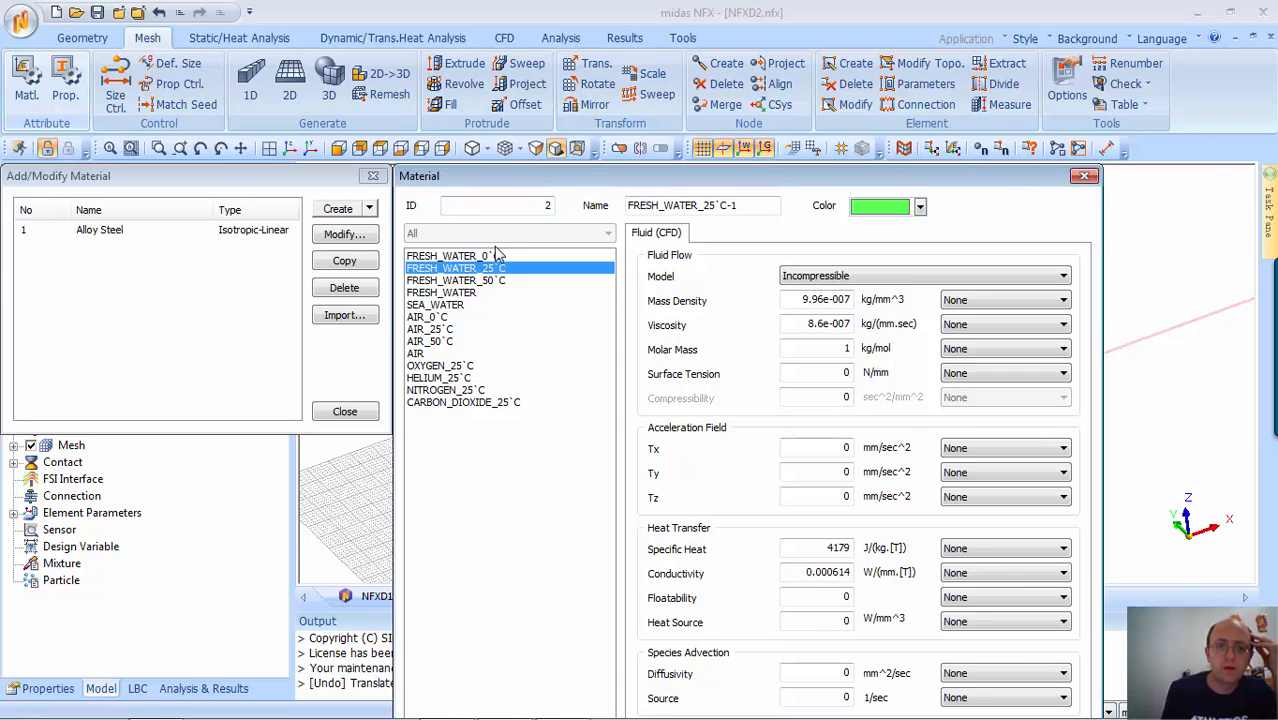
drag(558, 178, 540, 156)
key(Return)
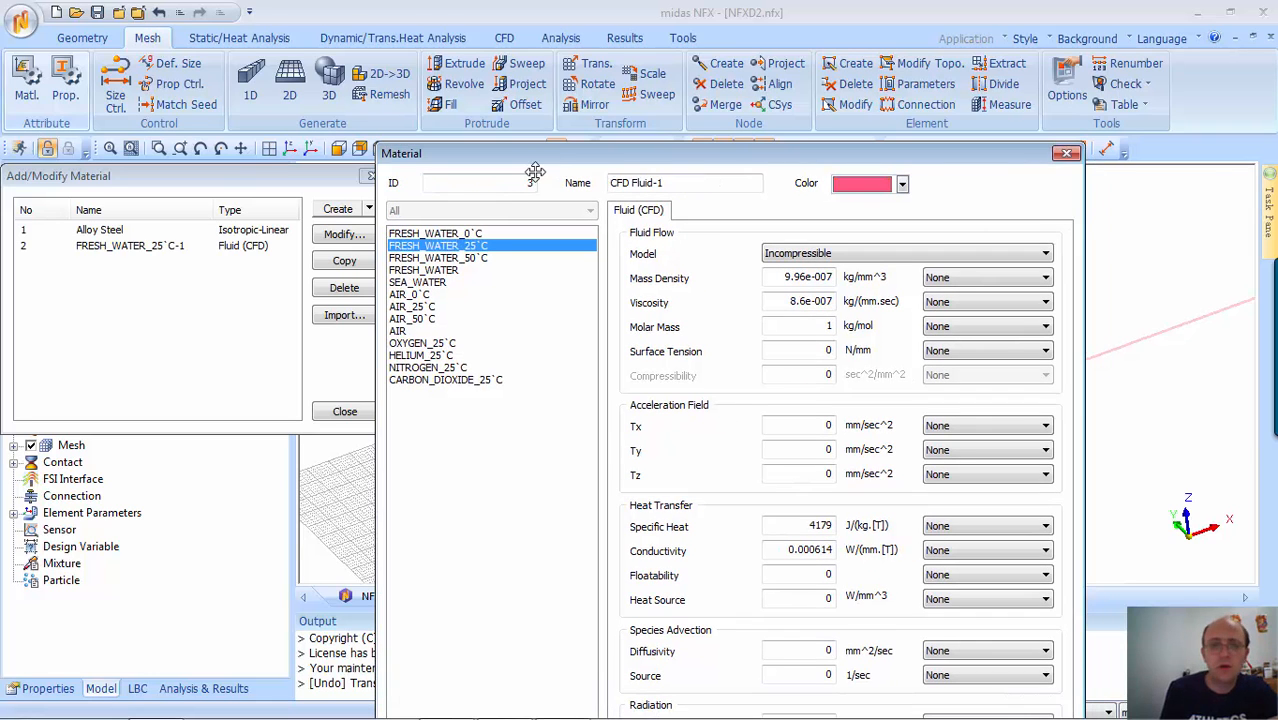
click(1066, 153)
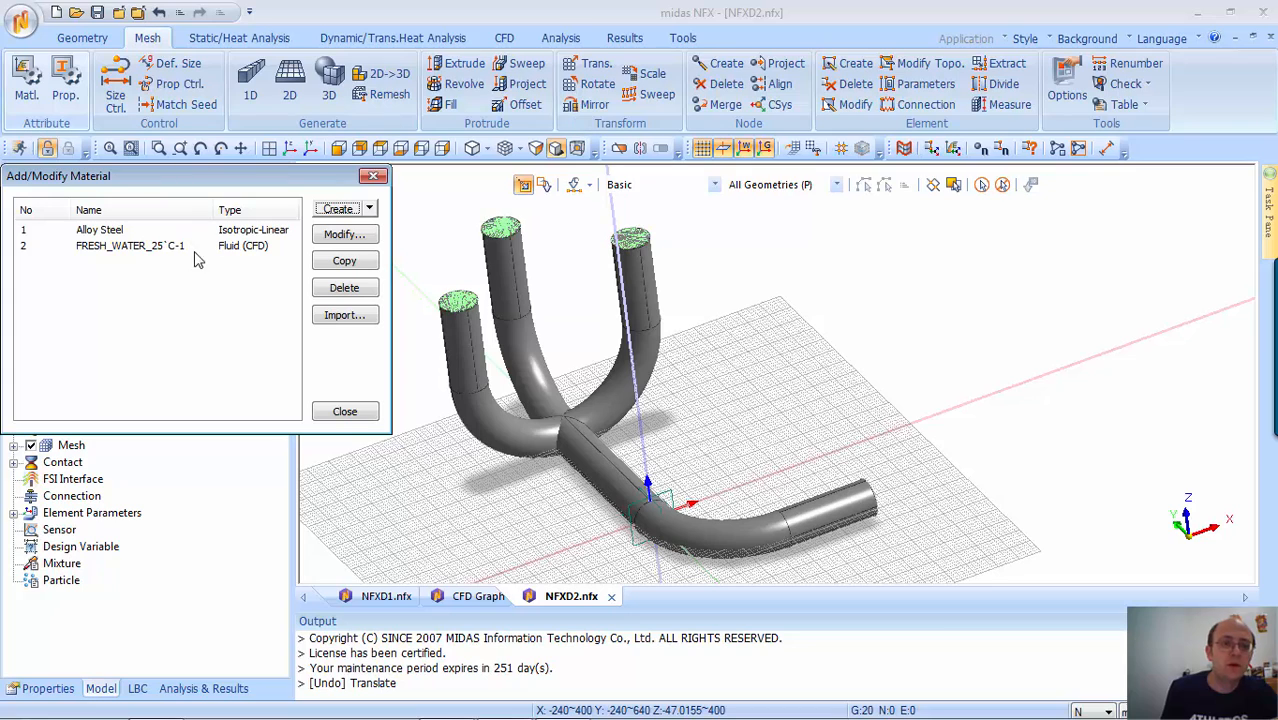
click(373, 176)
Create a CFD 3D property that uses the fresh water material and the Global Rectangular coordinate system
click(76, 92)
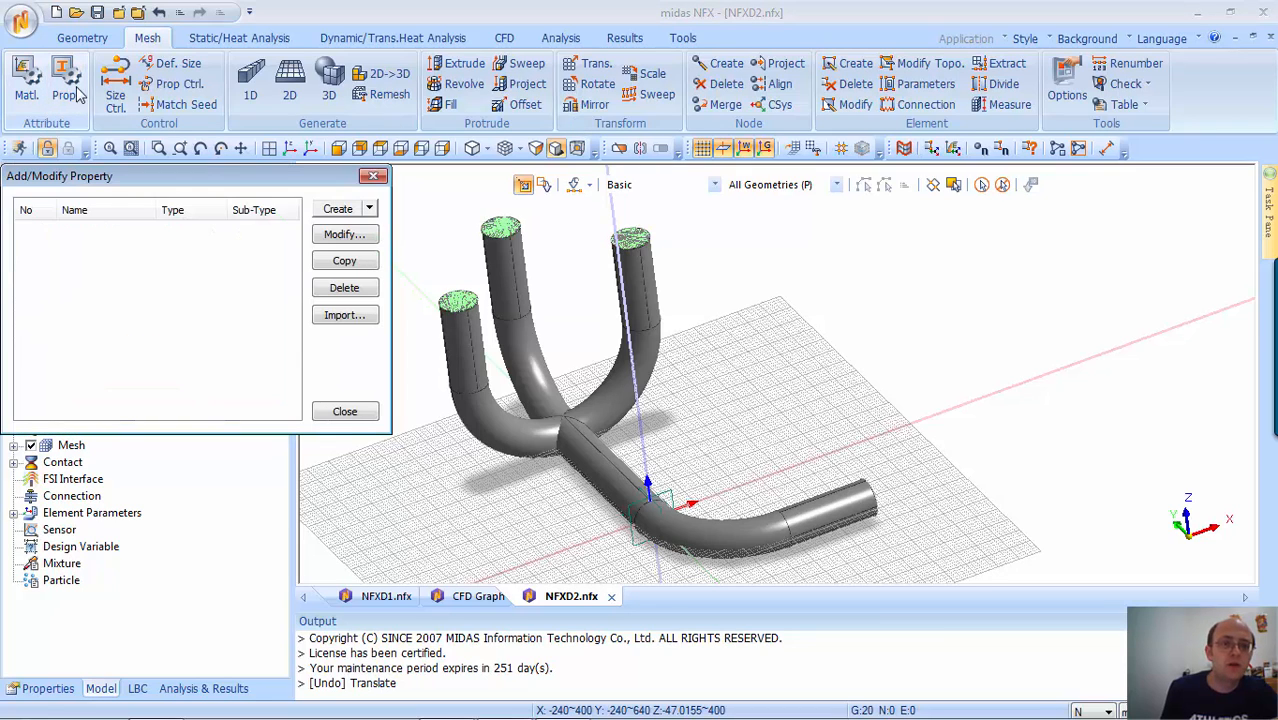
click(369, 209)
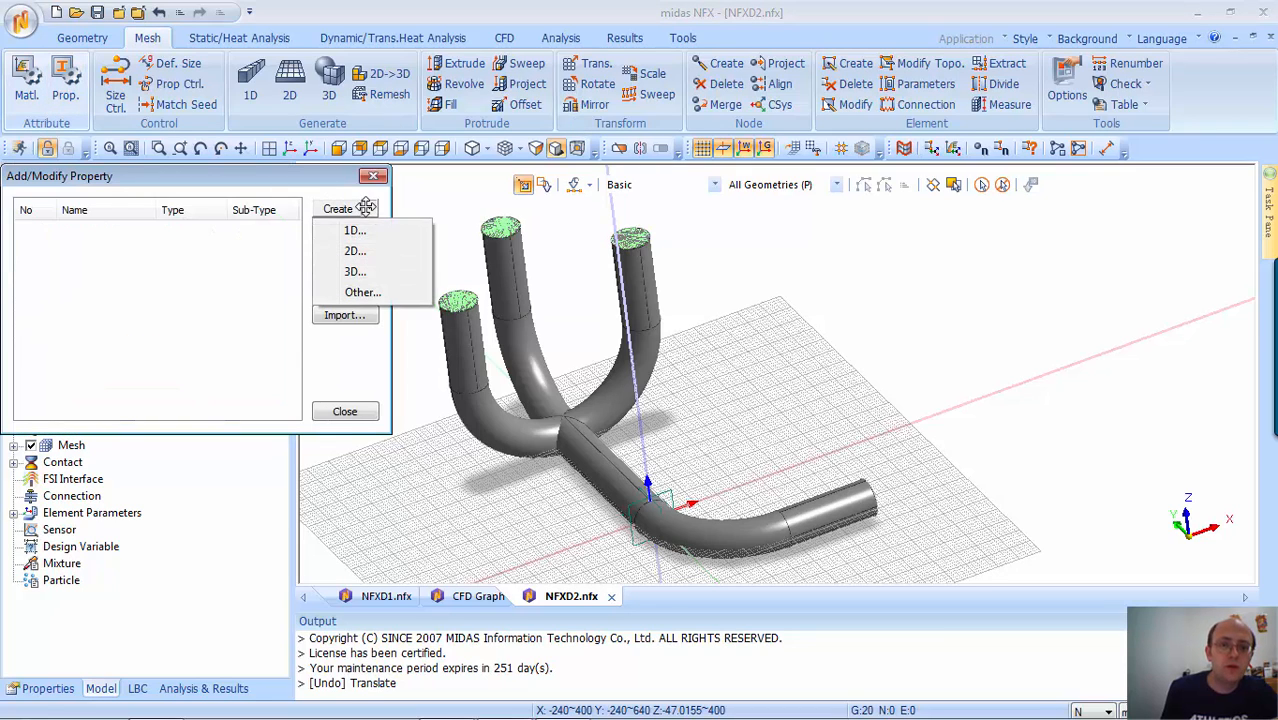
click(366, 271)
click(548, 210)
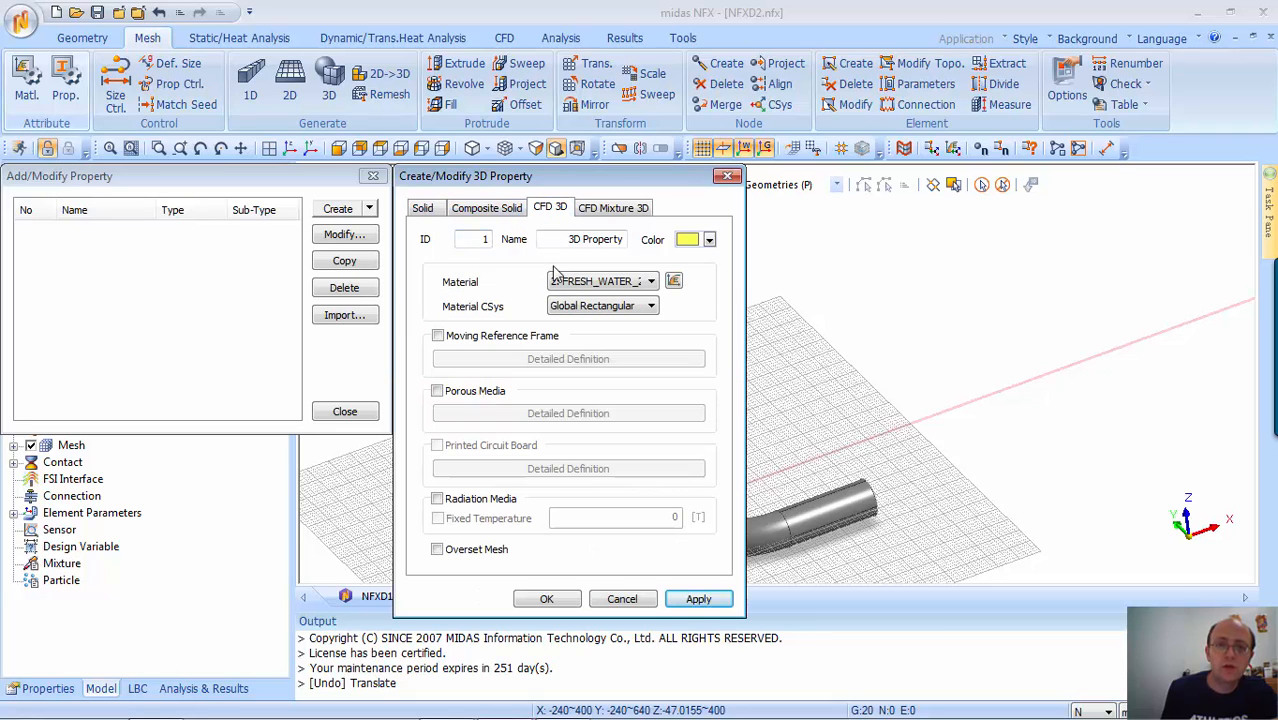
click(549, 599)
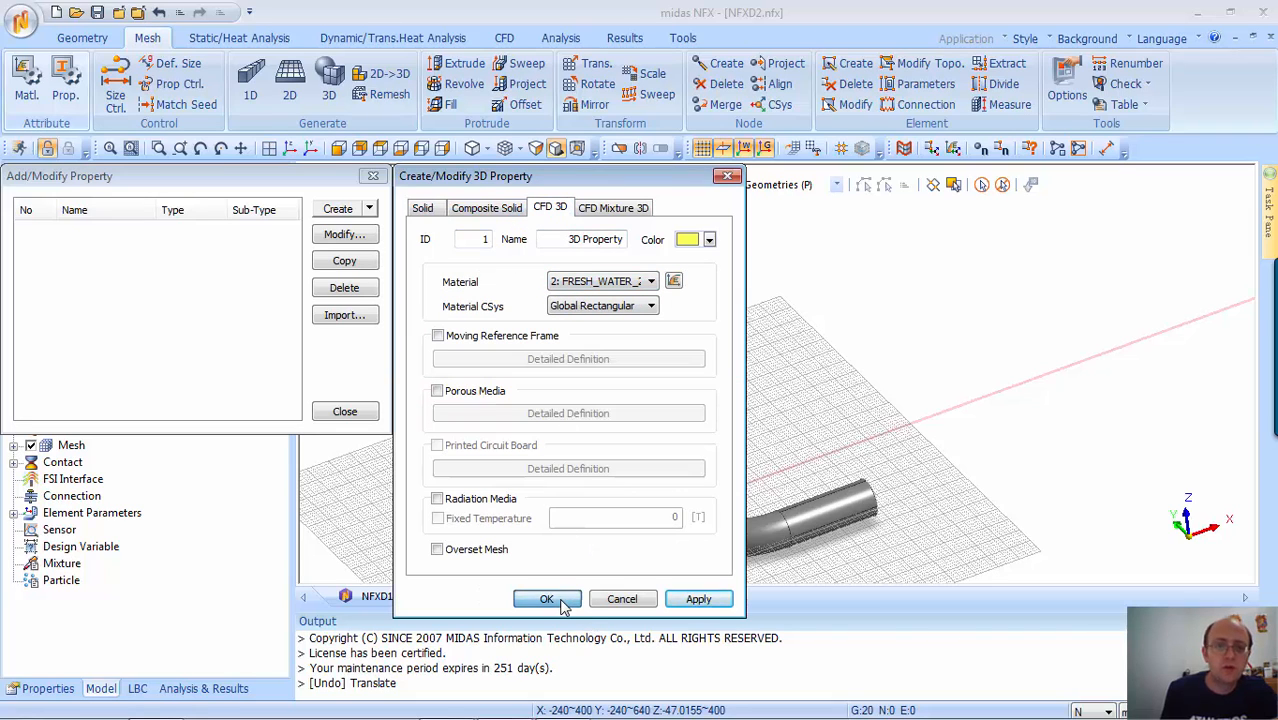
click(345, 413)
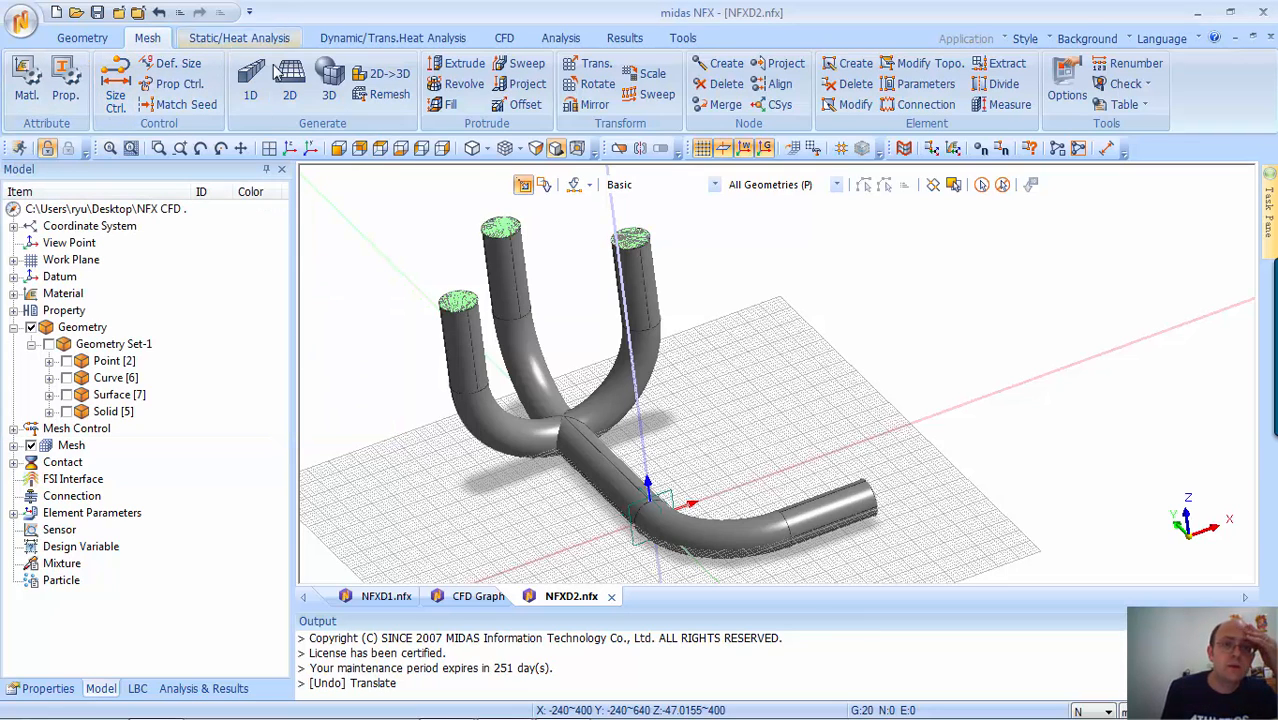
Set up an automatic 3D solid mesh of the inner fluid volume with an element size of 10
click(328, 88)
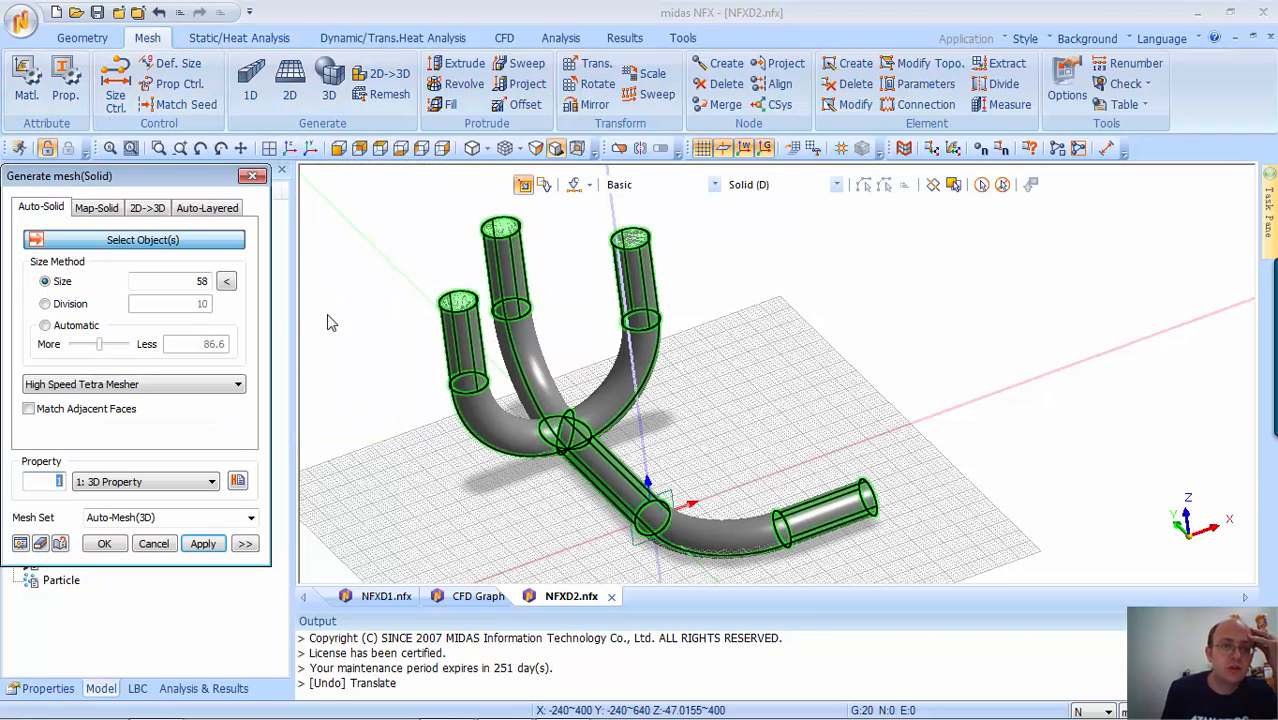
click(522, 402)
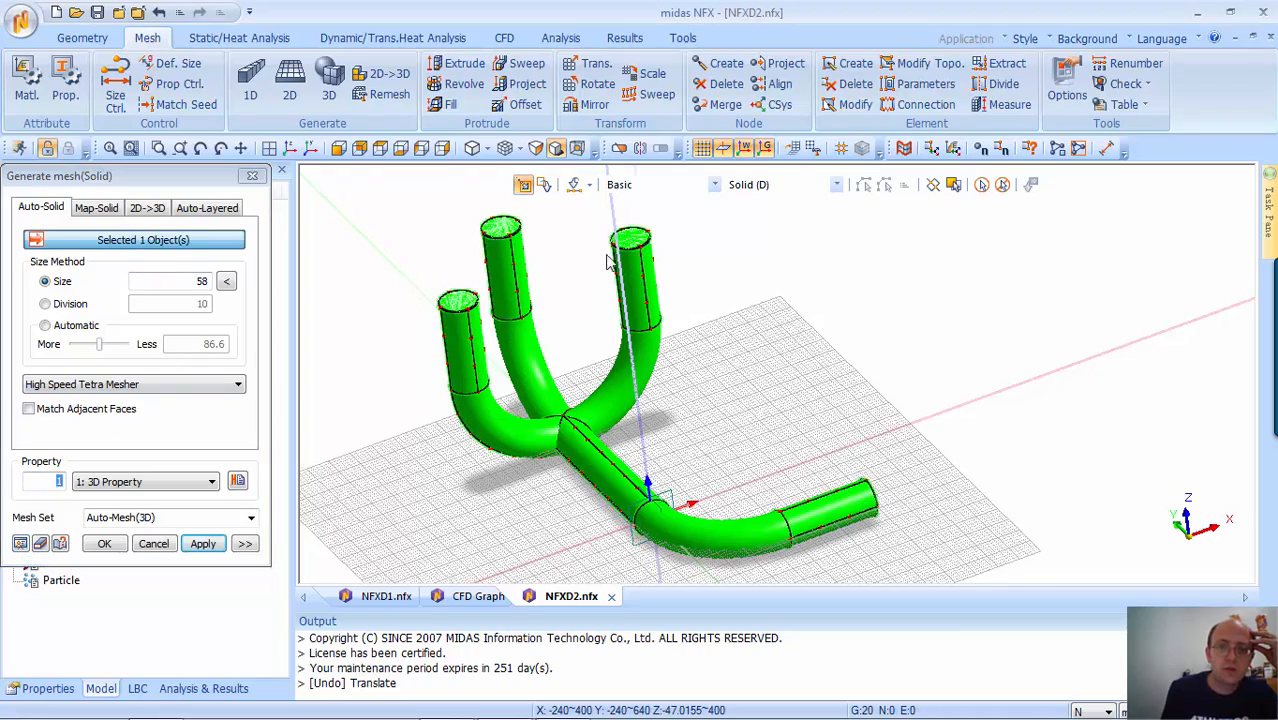
scroll(531, 223, up, 5)
scroll(405, 176, up, 3)
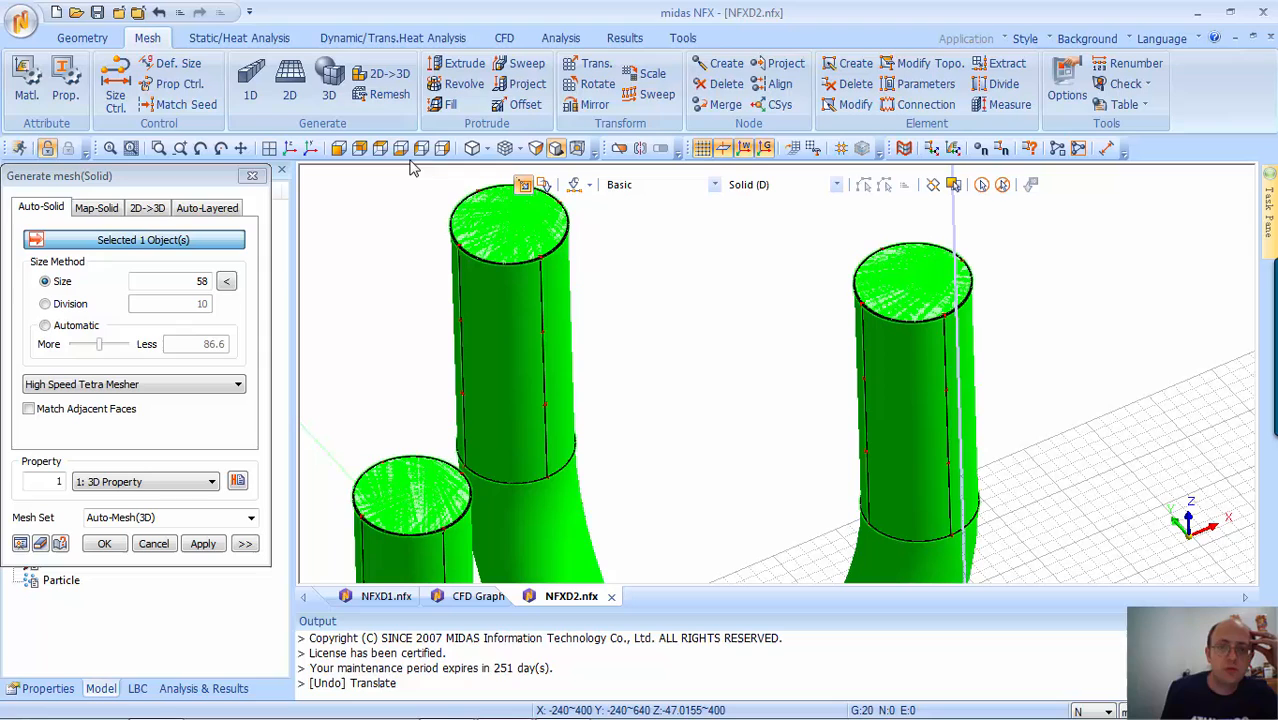
double_click(203, 281)
text(10)
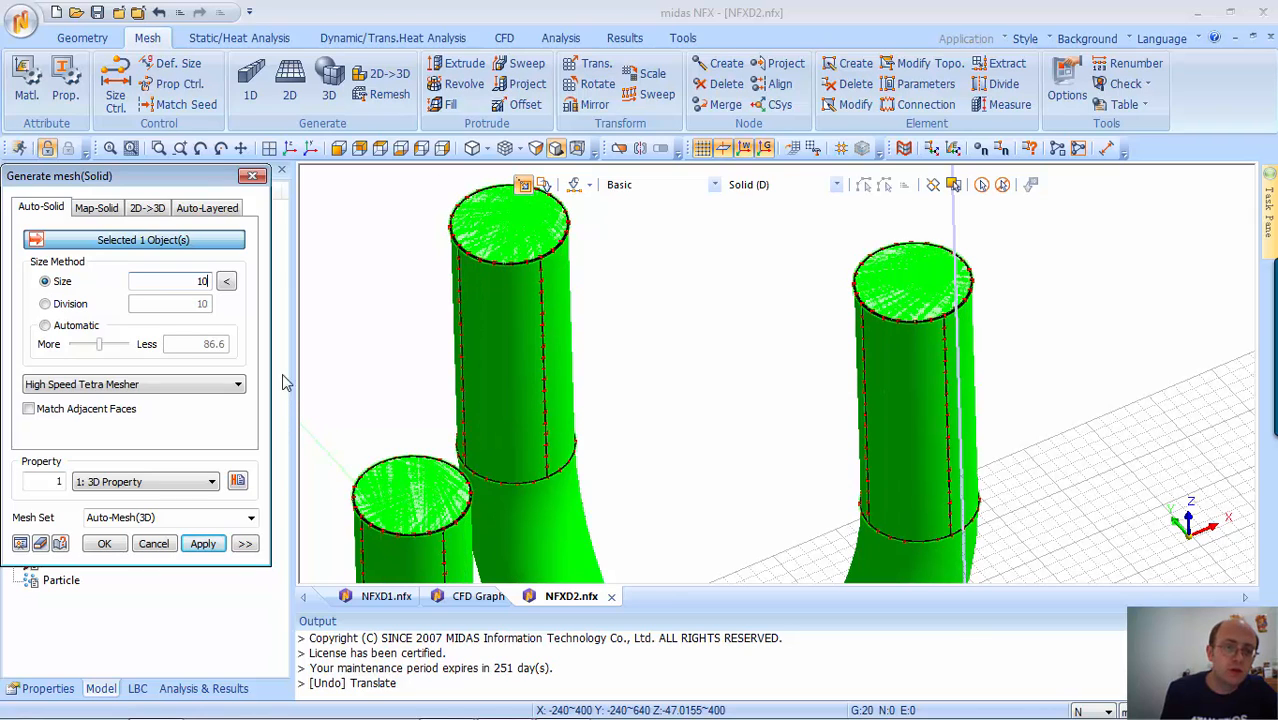
Turn off higher-order elements in the advanced mesh options and generate the solid mesh of the fluid volume
click(244, 545)
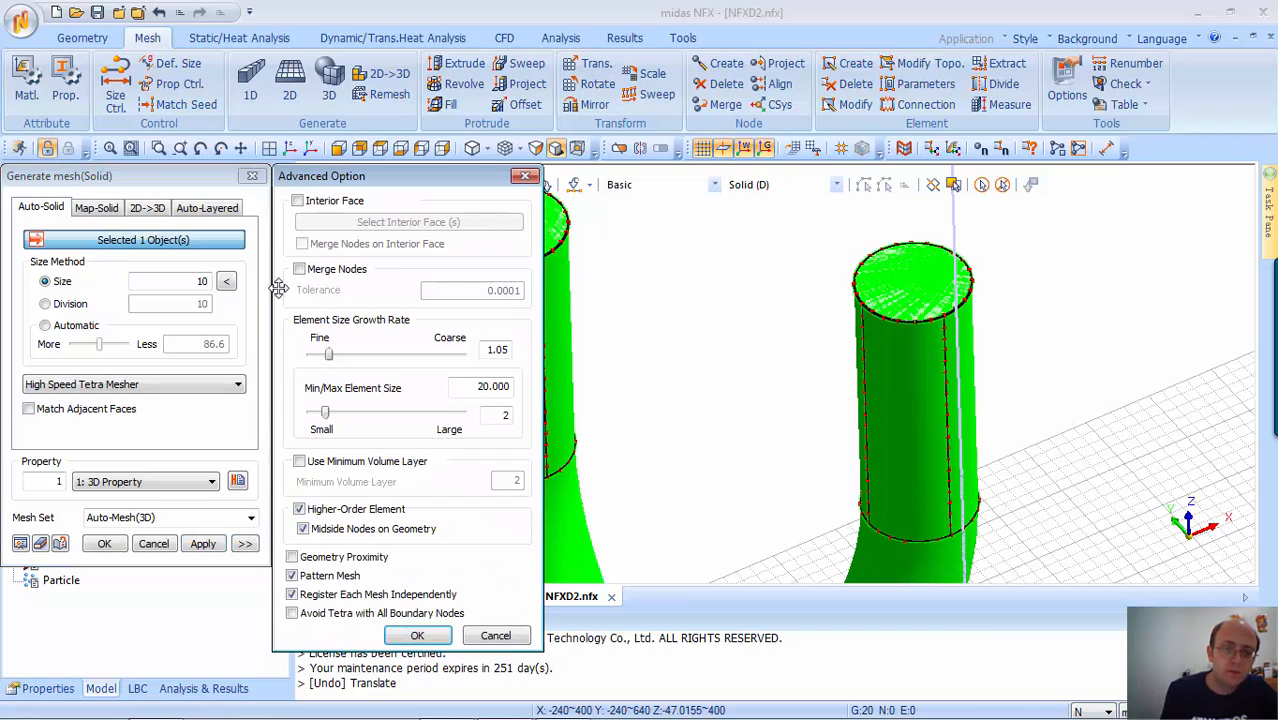
click(300, 510)
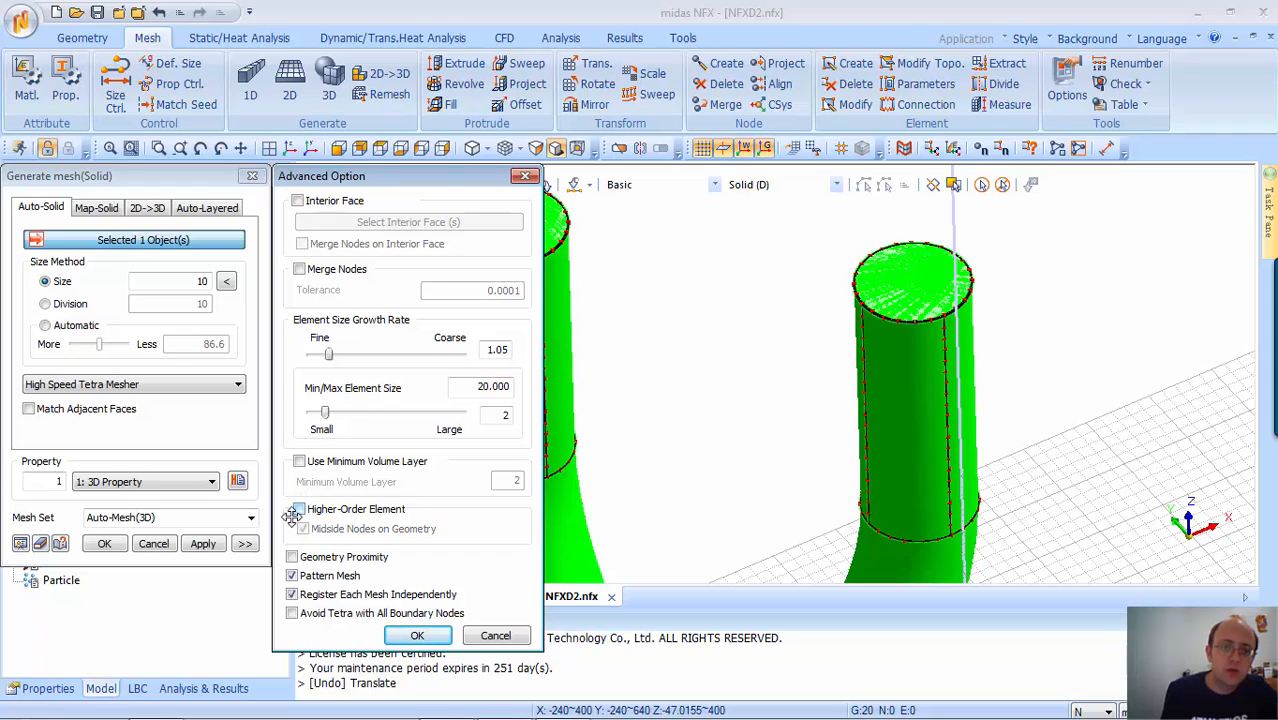
click(416, 636)
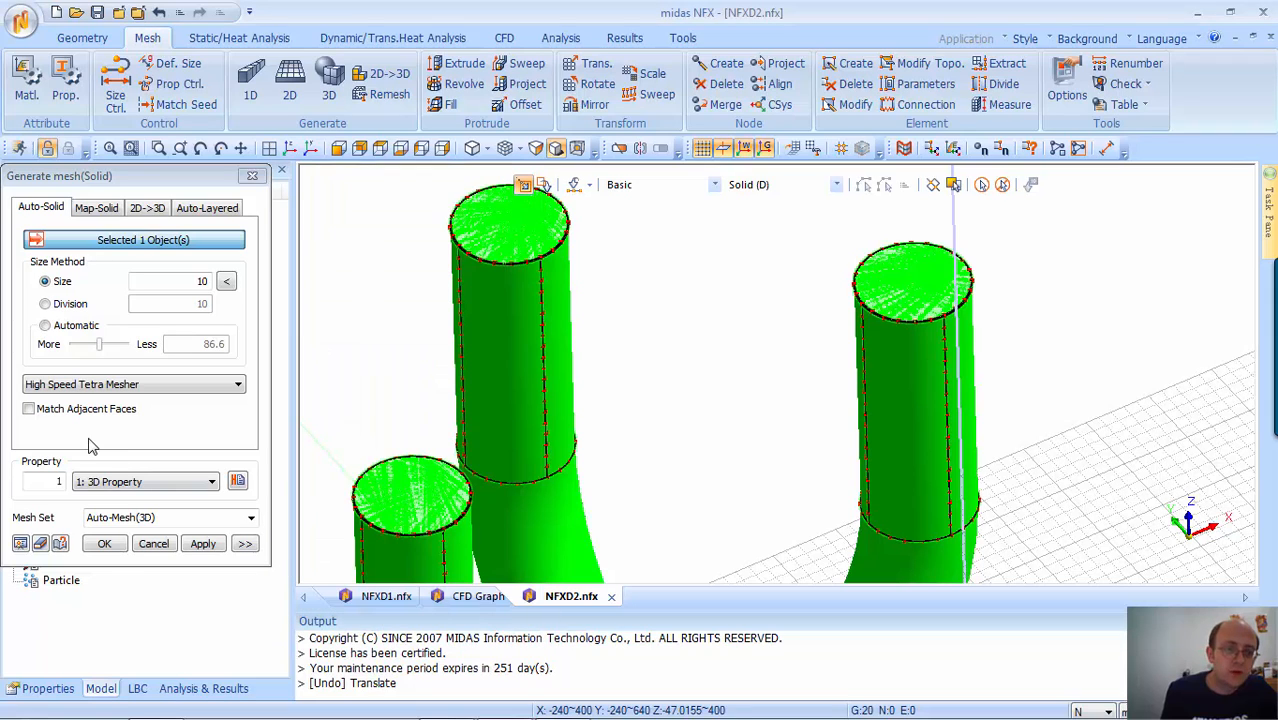
click(104, 544)
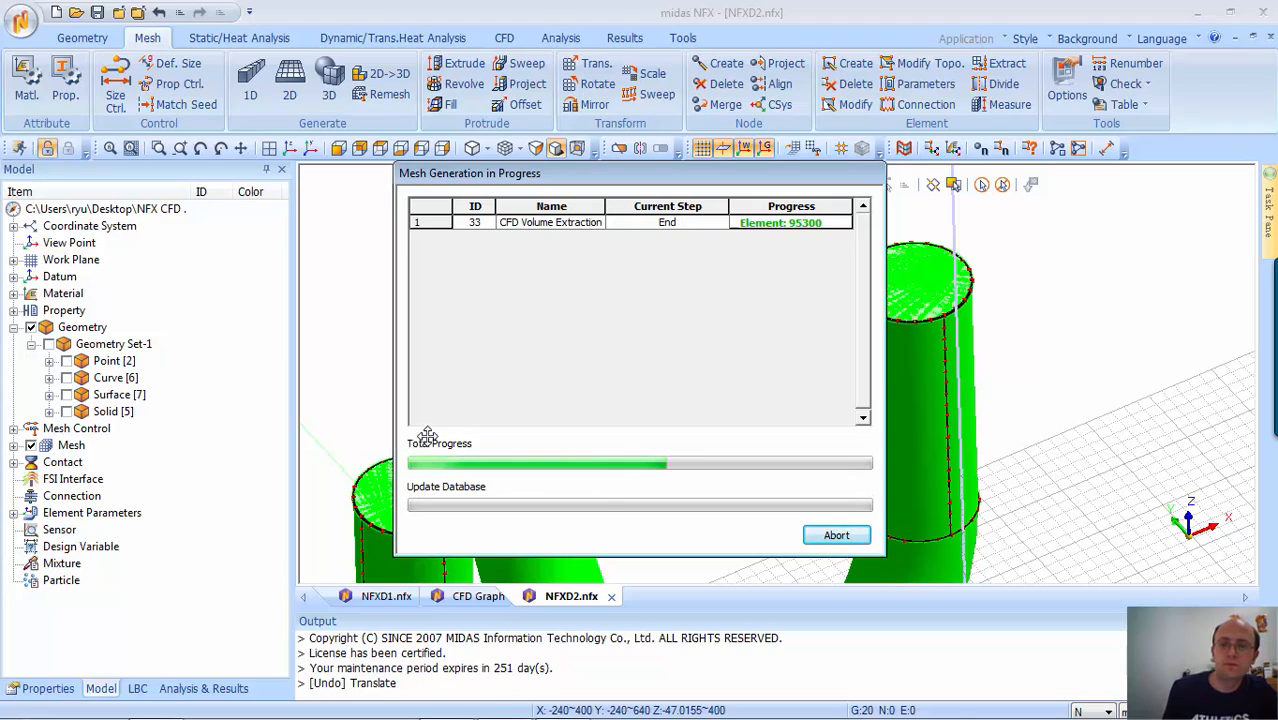
scroll(687, 288, down, 6)
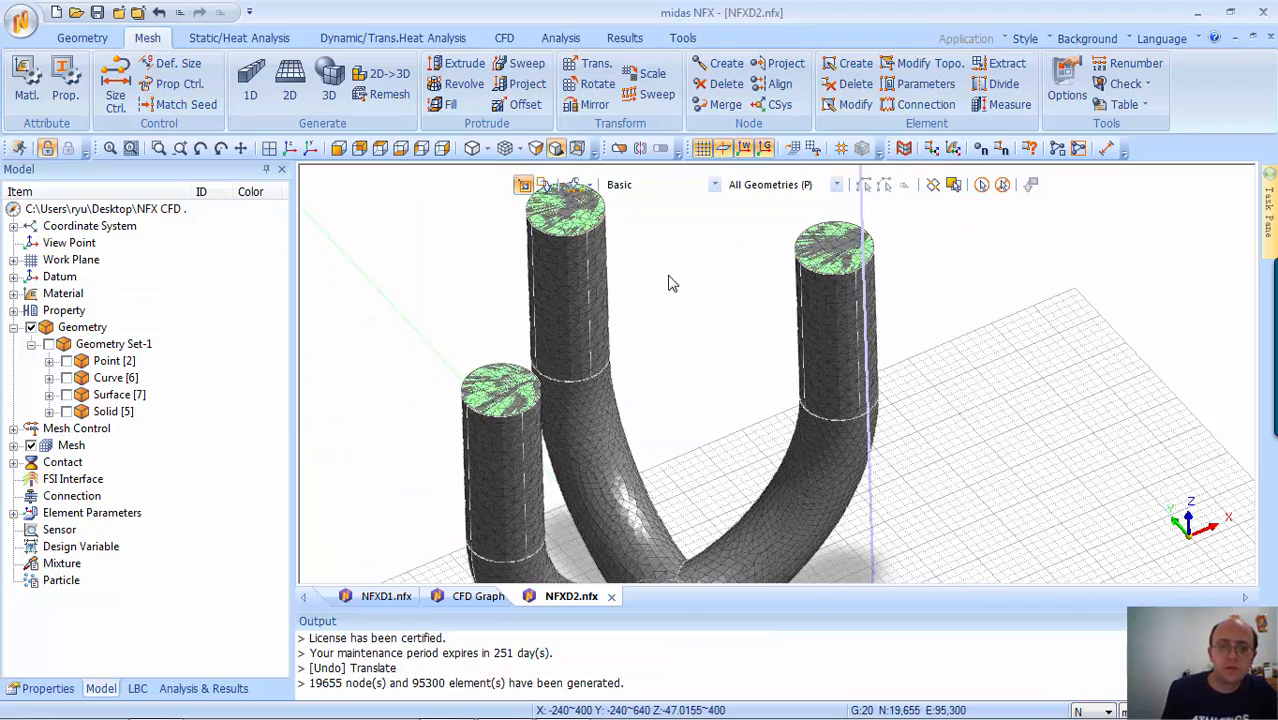
middle_drag(672, 284, 588, 297)
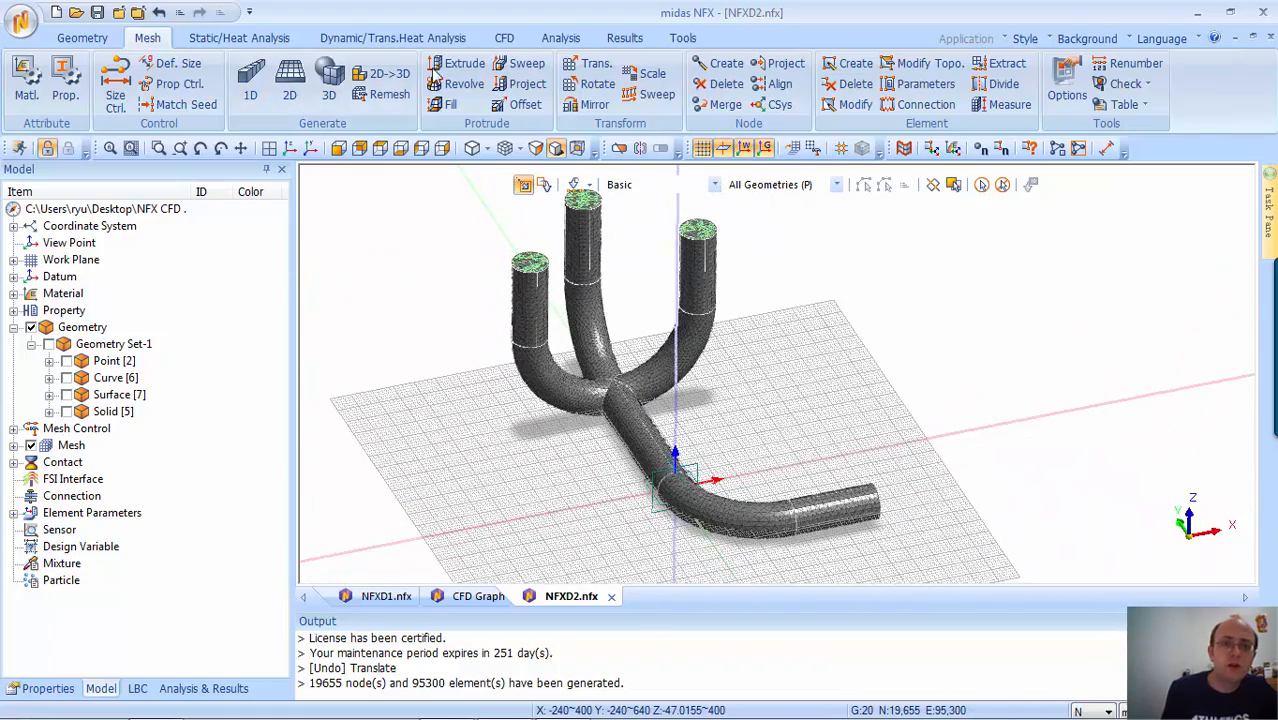
Hide all surfaces of Geometry Set-1 so the cap circles no longer cover the mesh ends
click(504, 38)
middle_drag(466, 418, 508, 424)
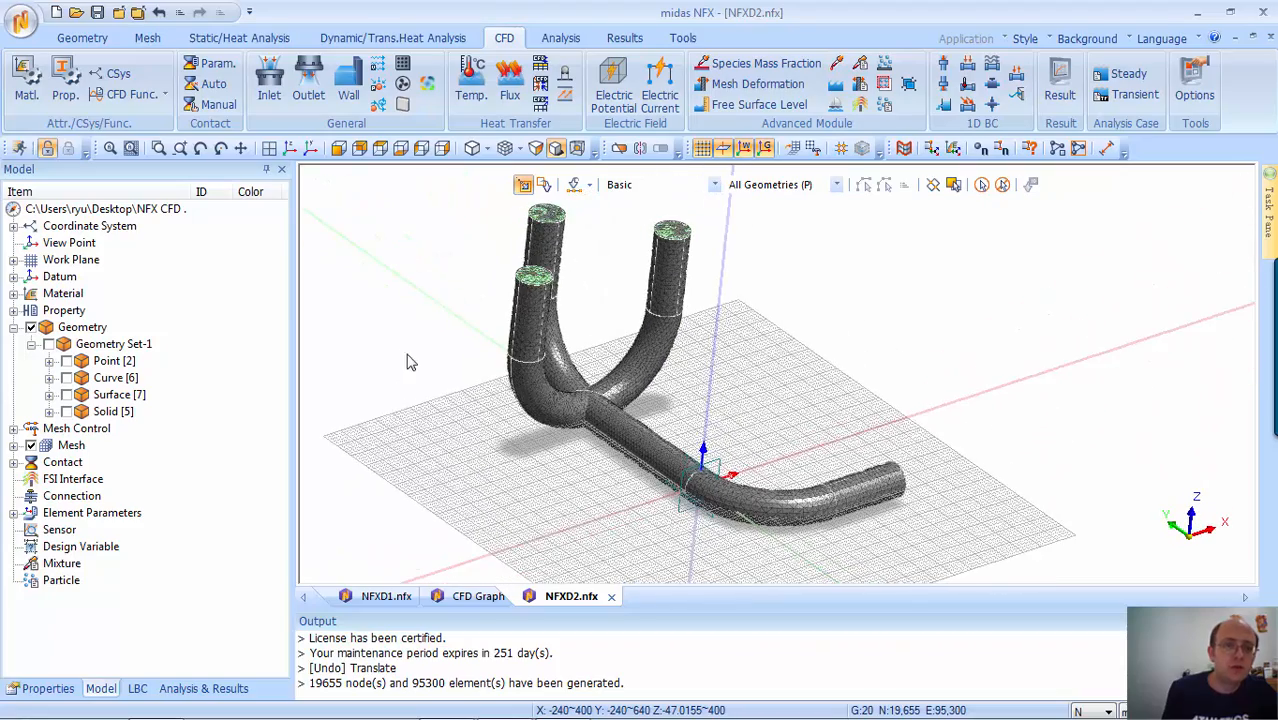
scroll(439, 258, down, 2)
scroll(525, 203, up, 5)
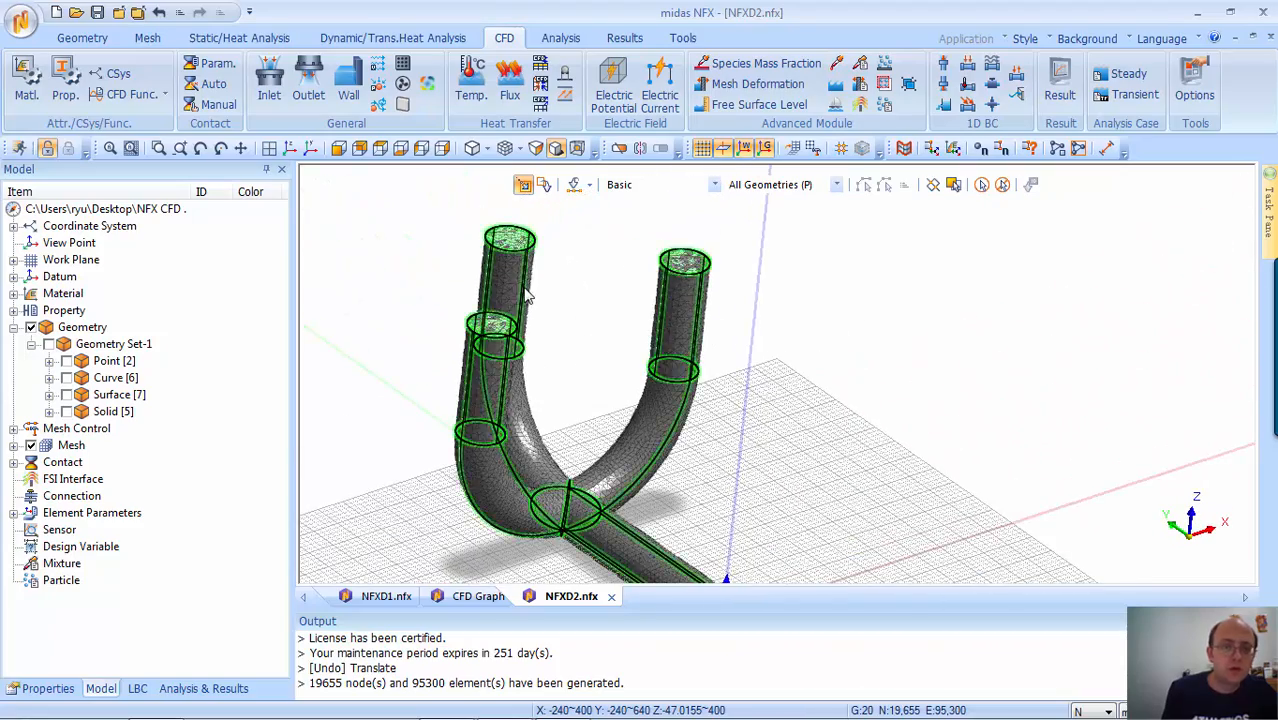
double_click(70, 398)
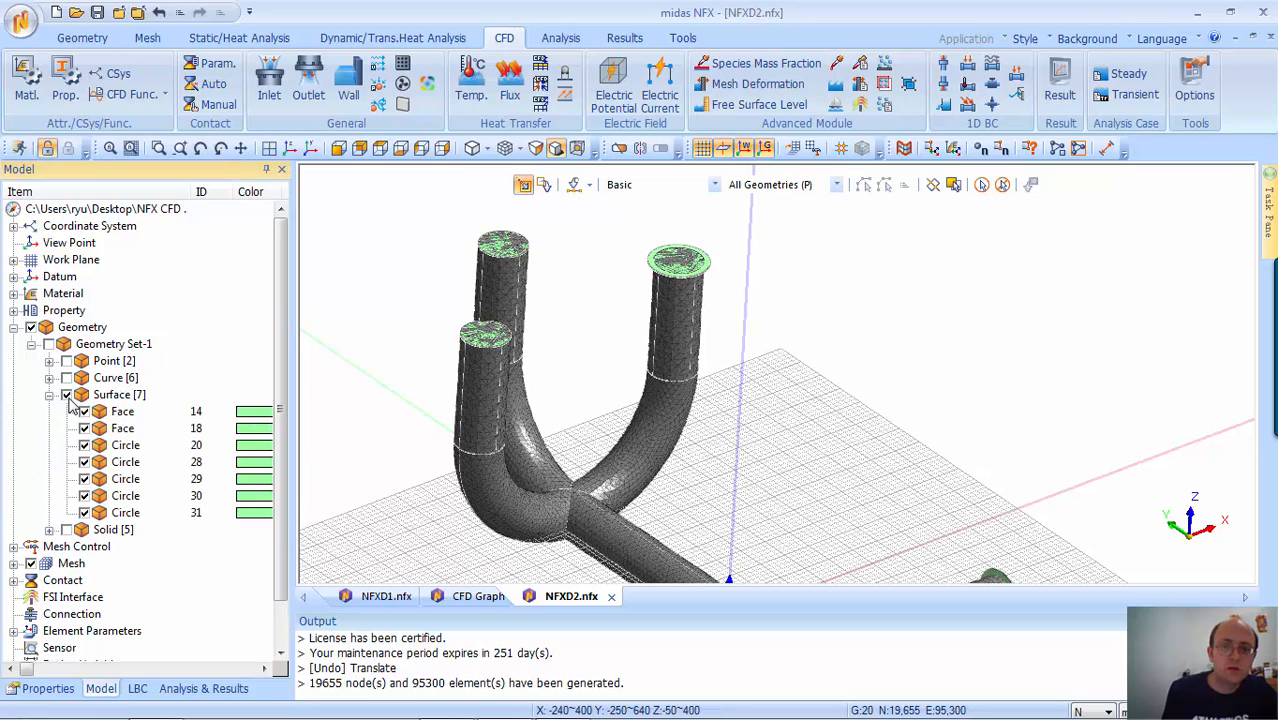
click(66, 395)
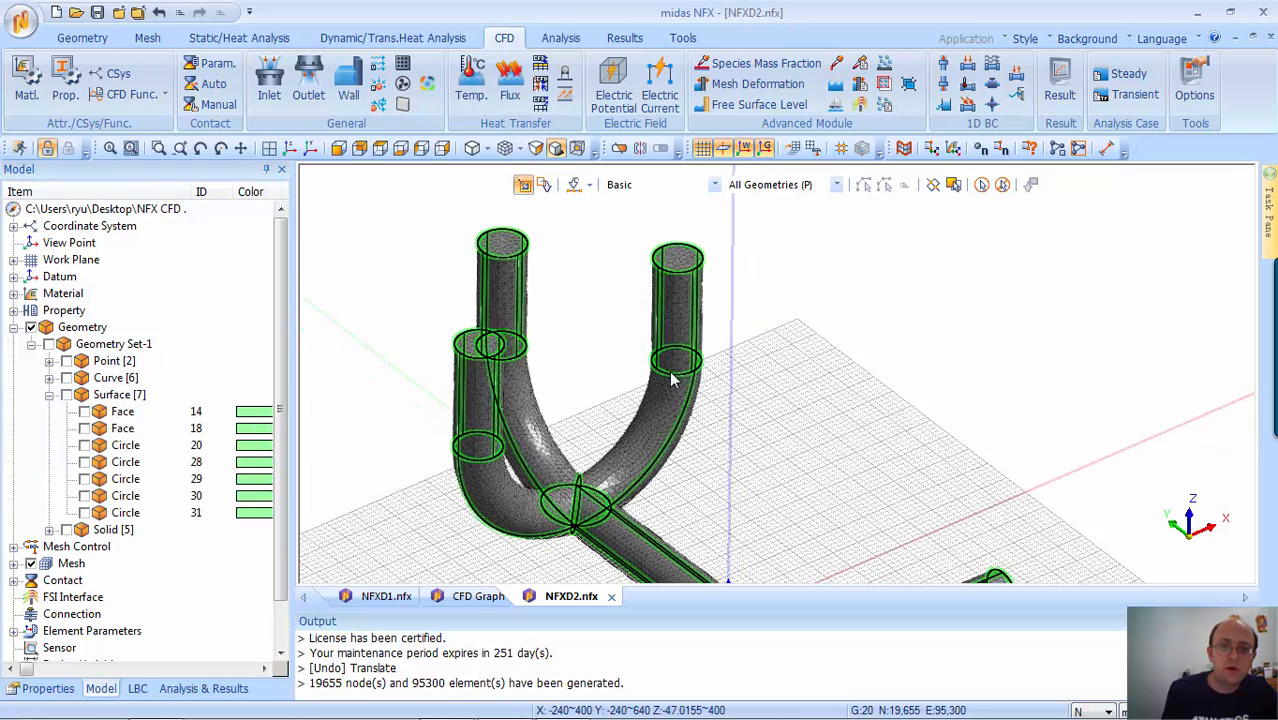
Create a normal velocity face inlet of 5000 mm/sec on the top end of the front upright branch
click(269, 78)
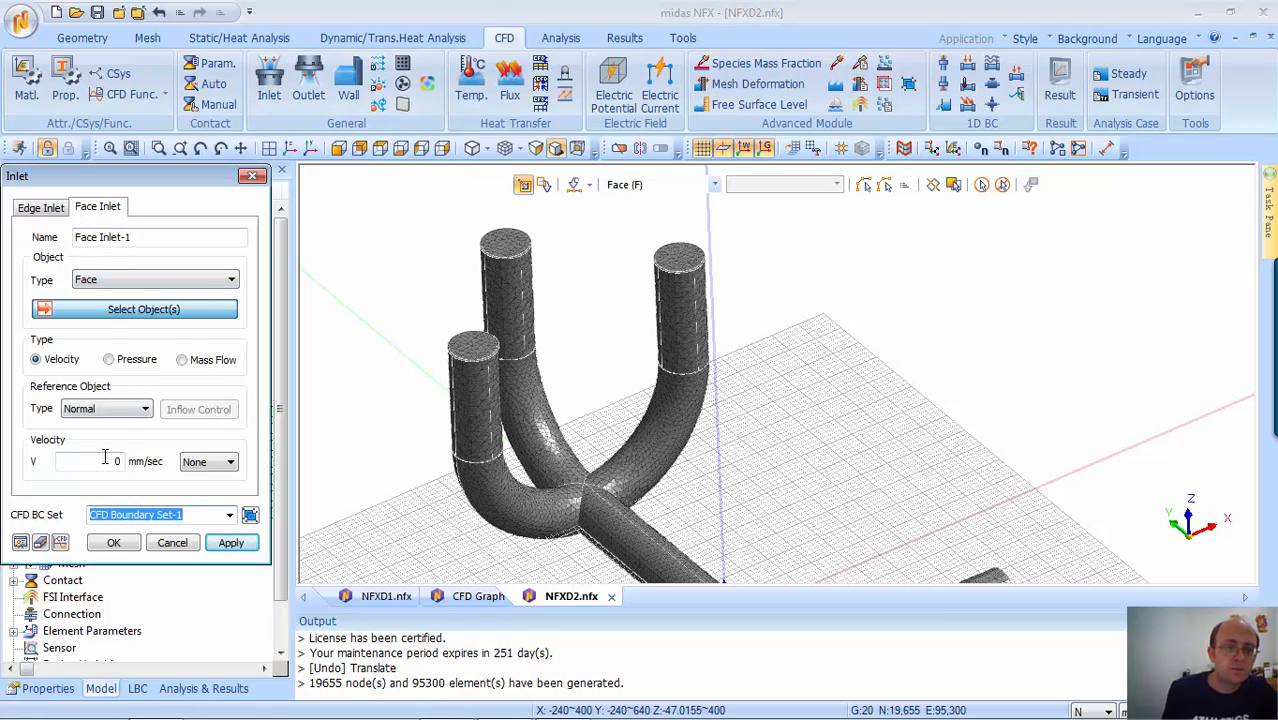
double_click(105, 456)
text(5)
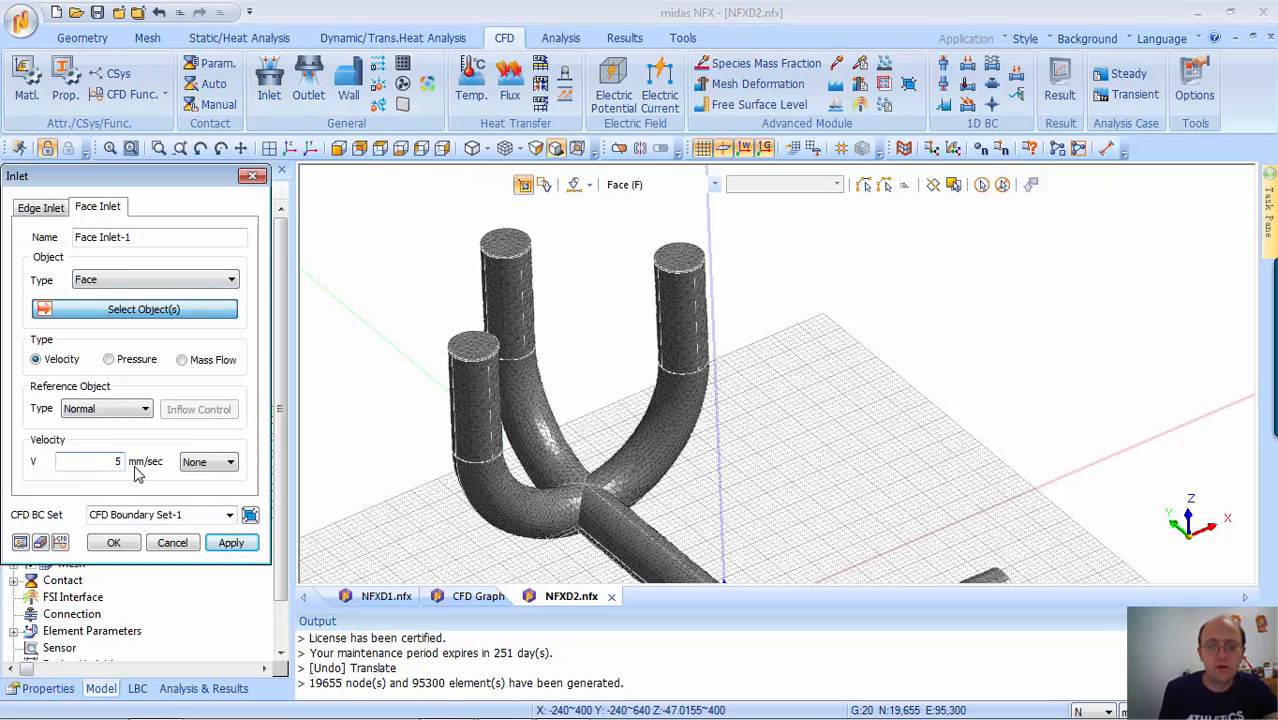
text(000)
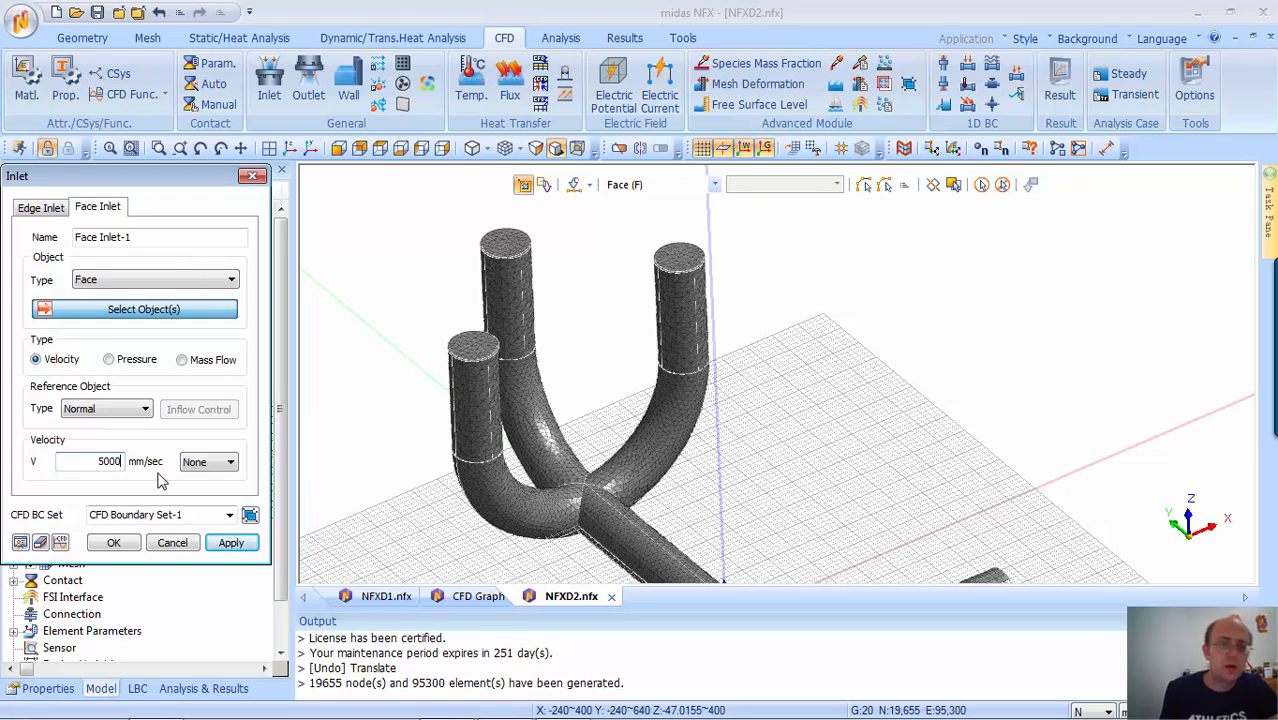
click(473, 346)
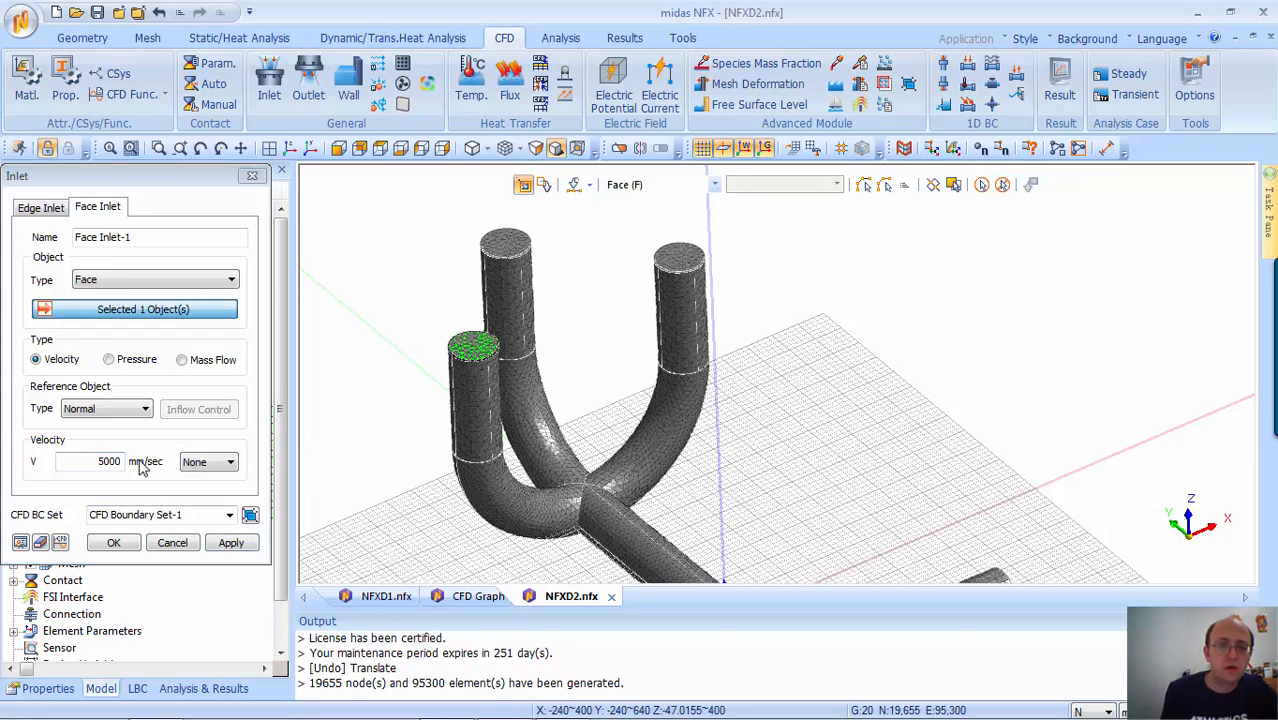
click(231, 543)
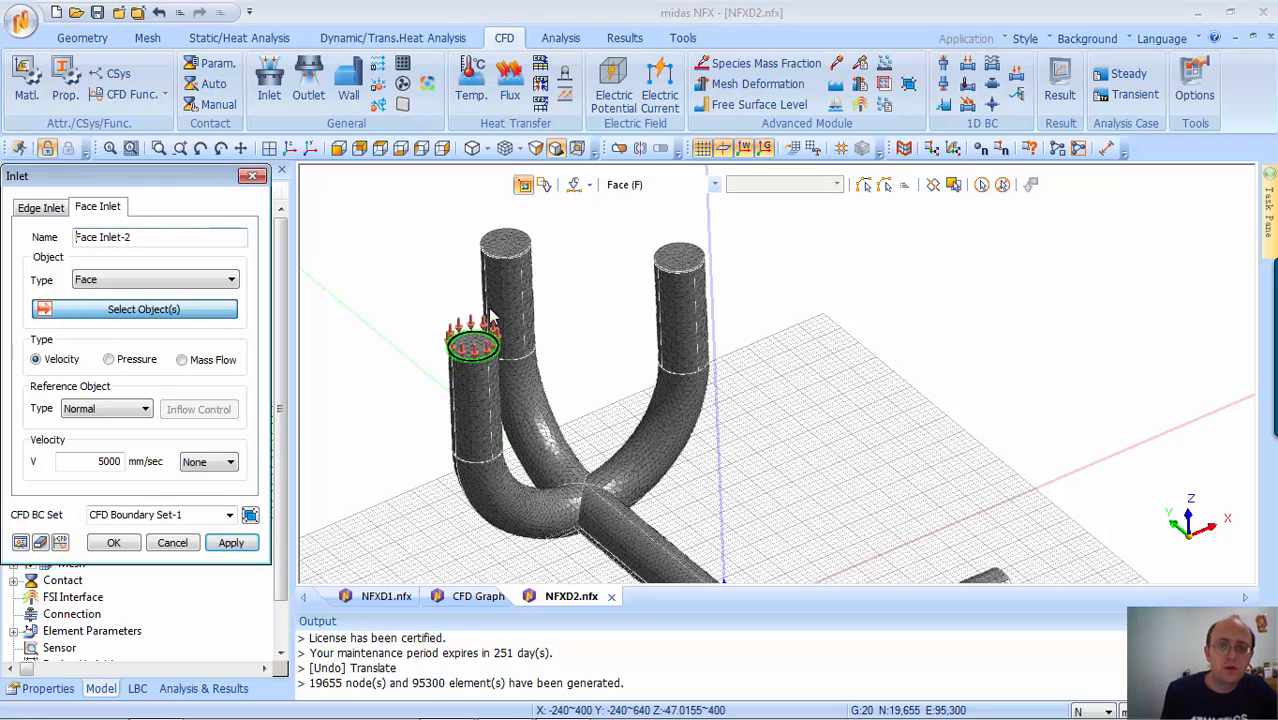
Add a second normal velocity face inlet of 7000 mm/sec on the top end of the rear upright branch
click(510, 244)
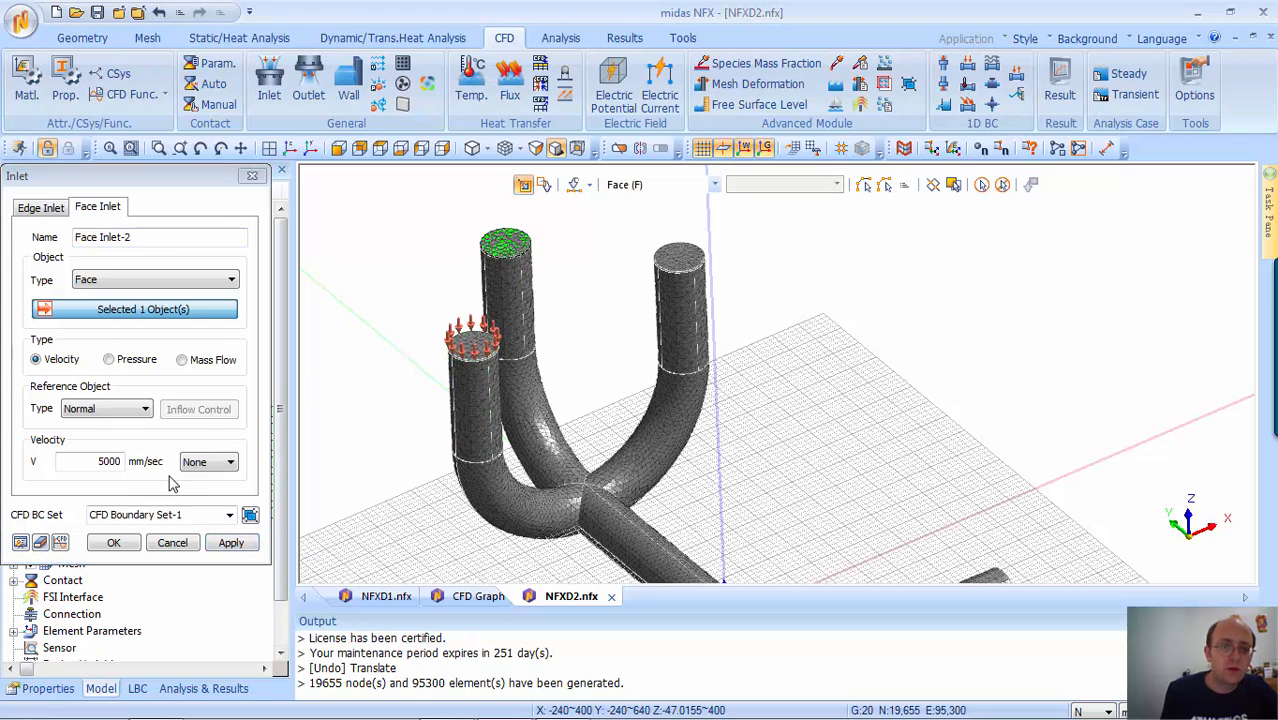
click(105, 460)
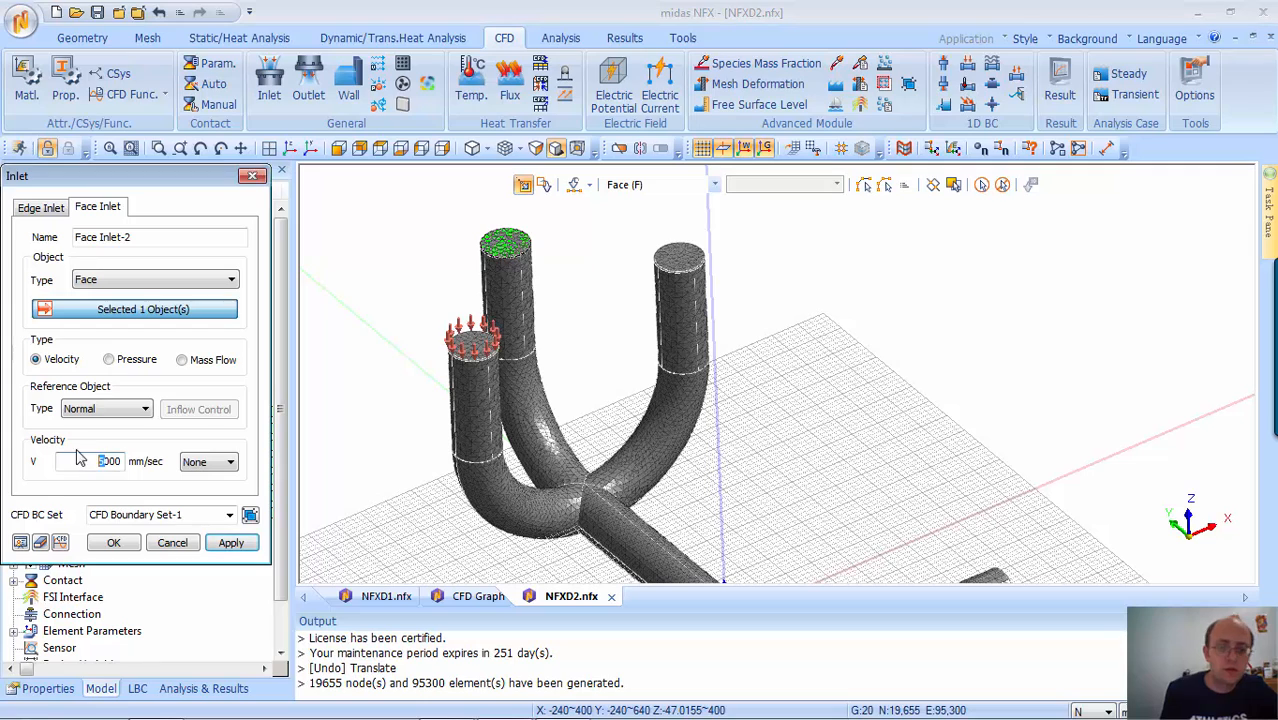
click(214, 543)
Add a third normal velocity face inlet of 10000 mm/sec on the remaining upright branch's top end
click(680, 258)
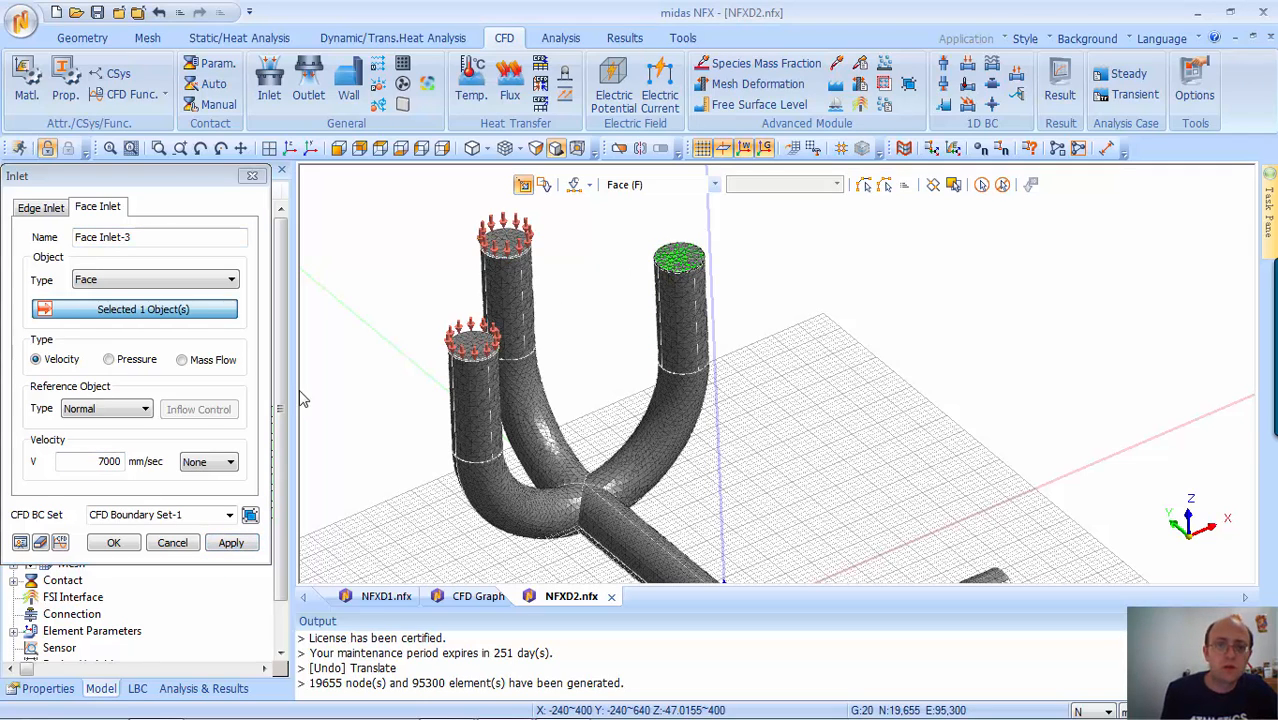
double_click(102, 460)
text(7000)
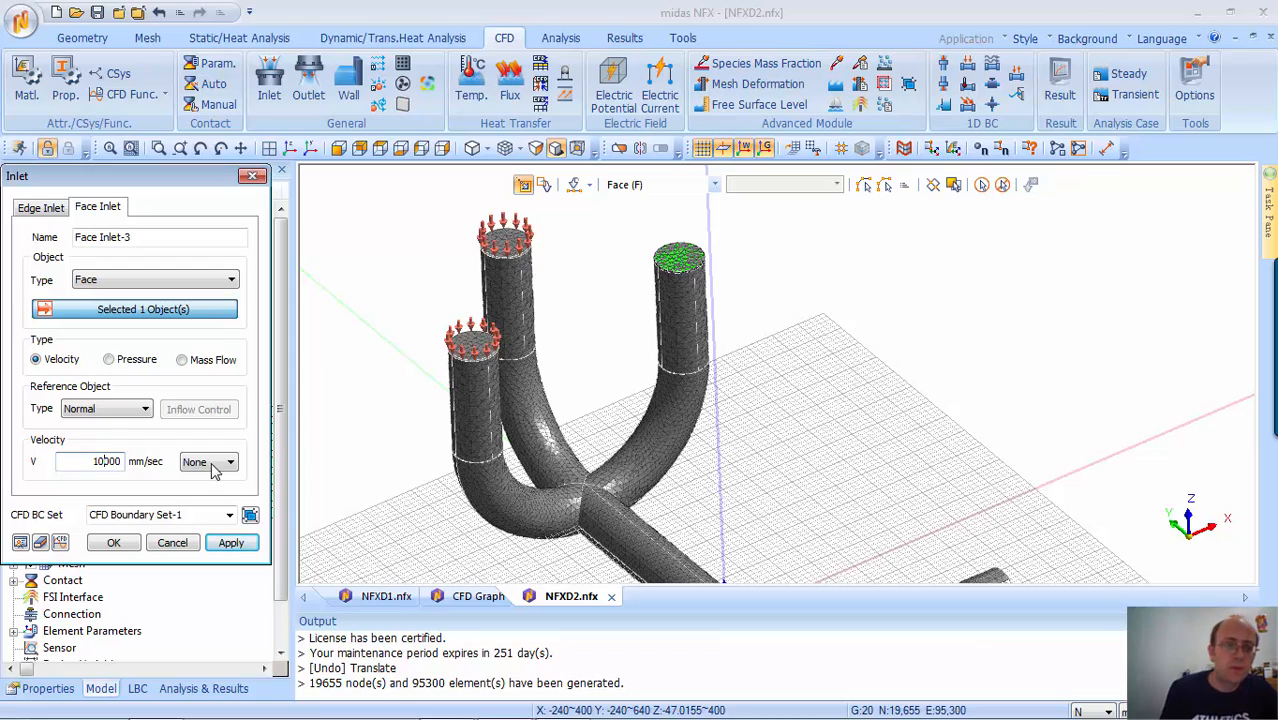
click(113, 542)
Create a face outlet with 0 N/mm^2 pressure on the open end of the horizontal main pipe
middle_drag(615, 424, 542, 303)
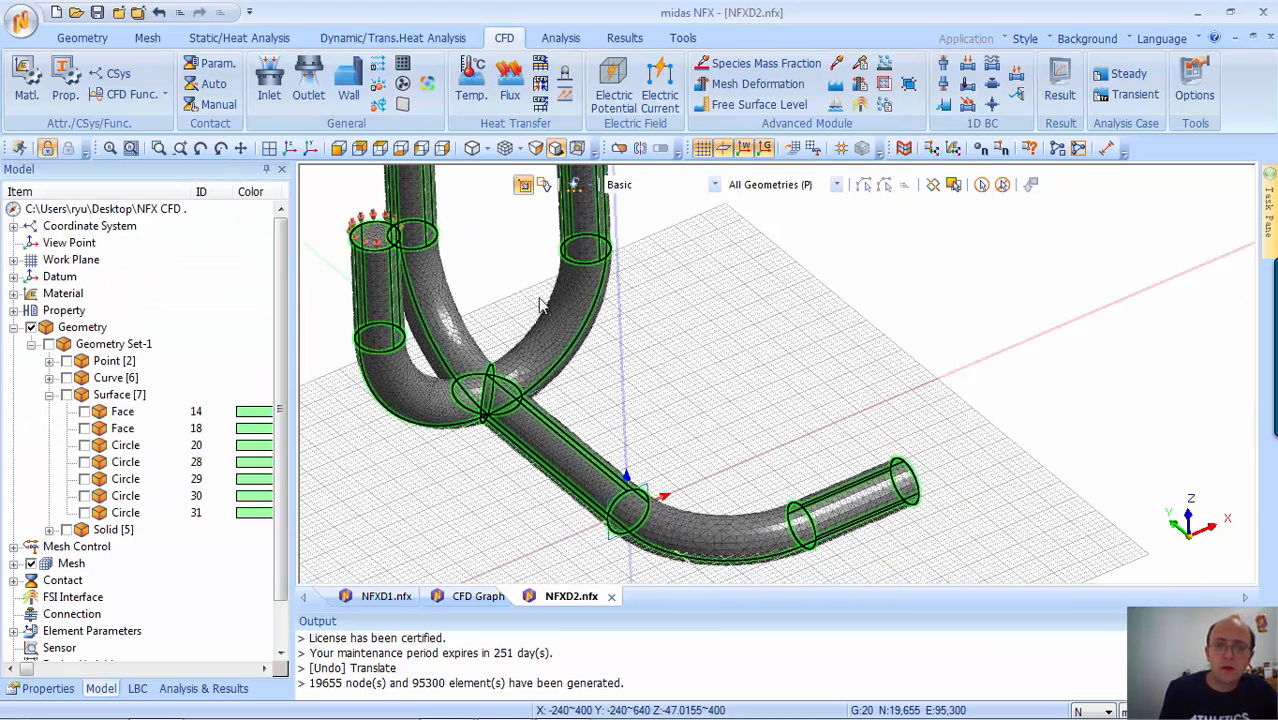
scroll(652, 367, down, 3)
middle_drag(824, 432, 705, 251)
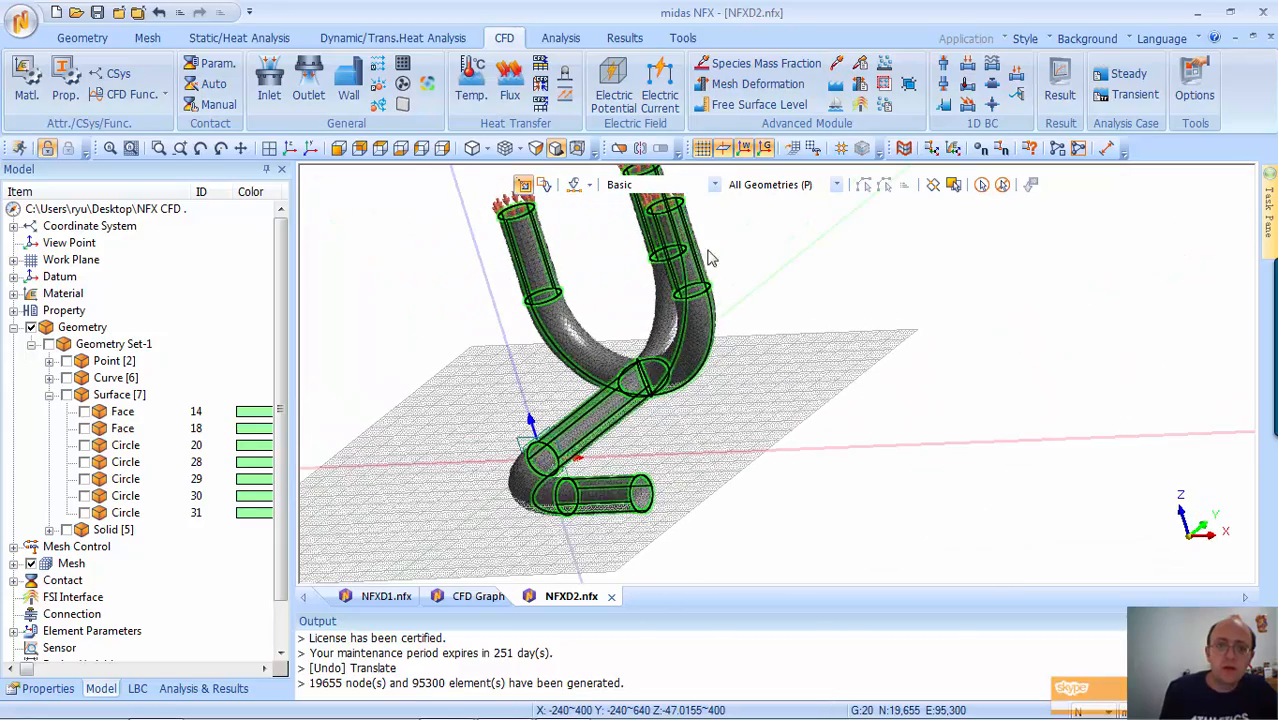
click(308, 85)
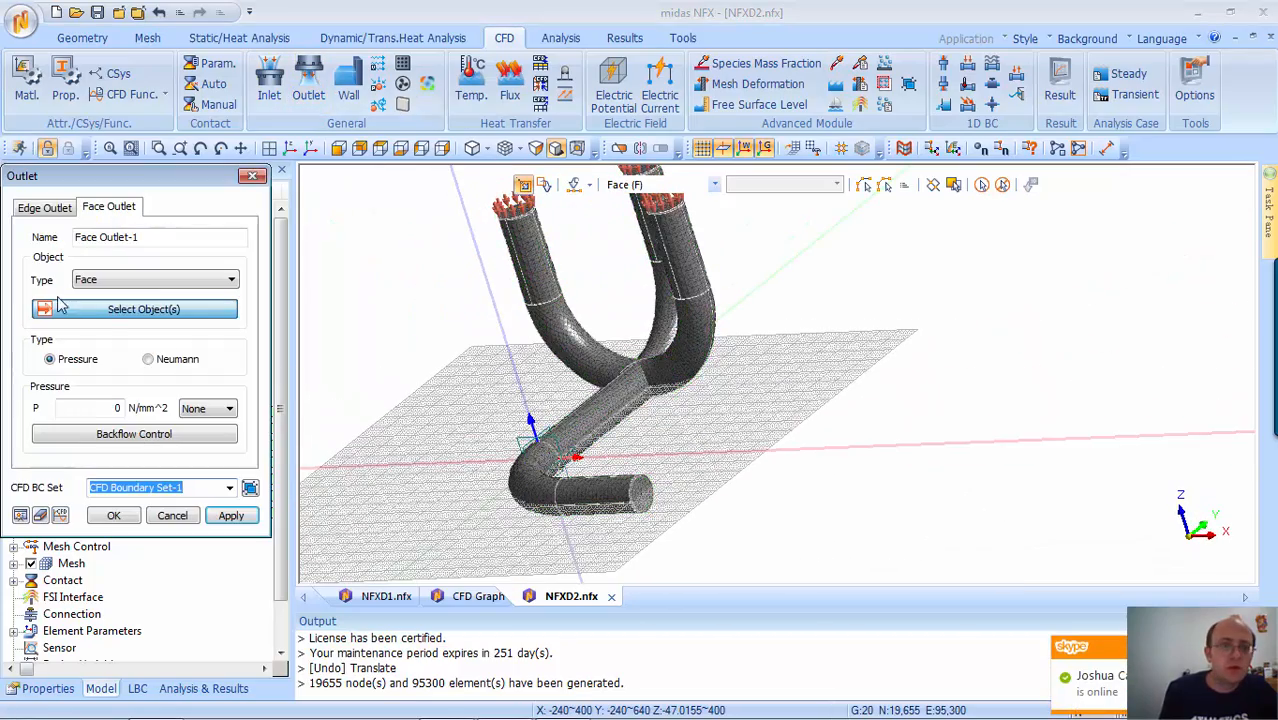
click(113, 284)
click(113, 280)
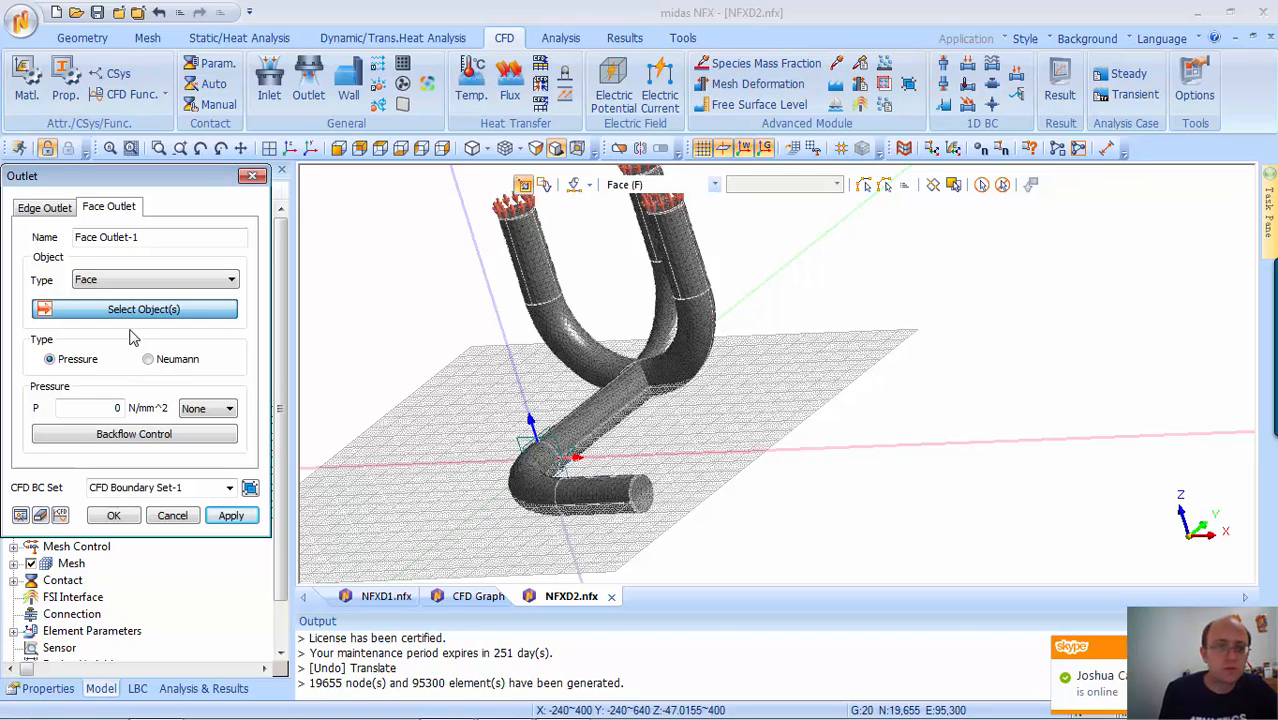
click(645, 493)
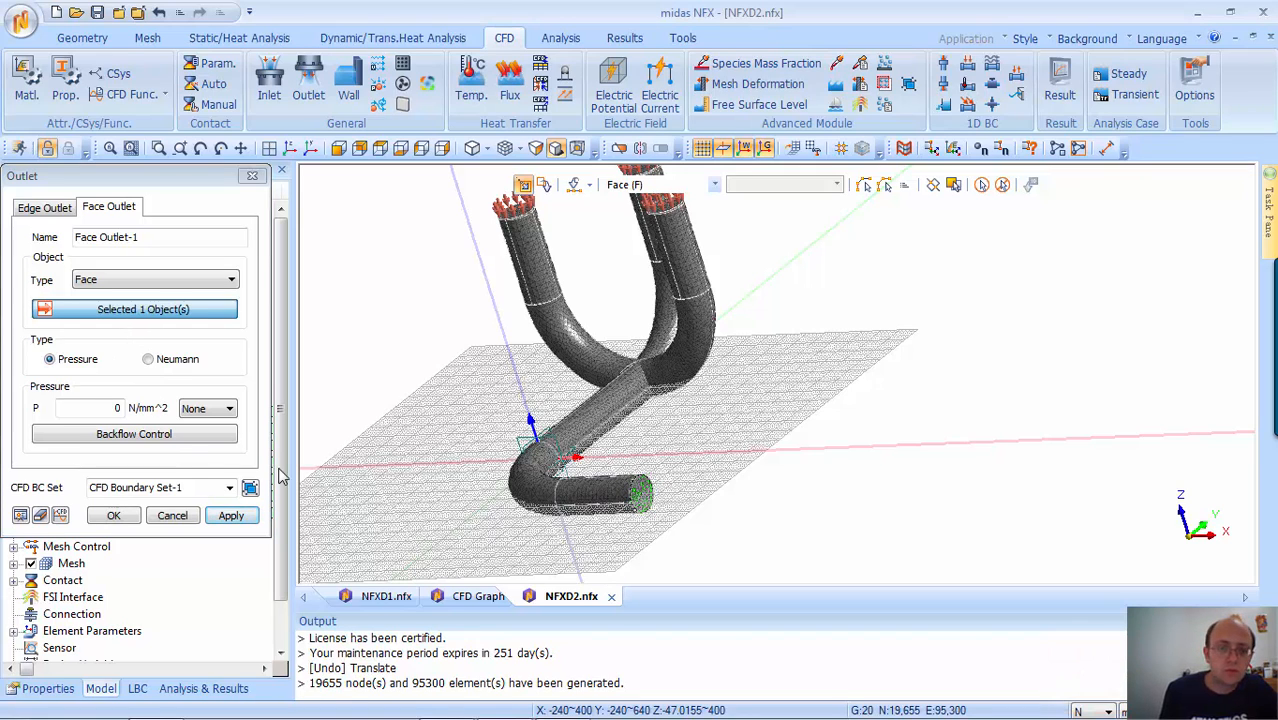
click(116, 516)
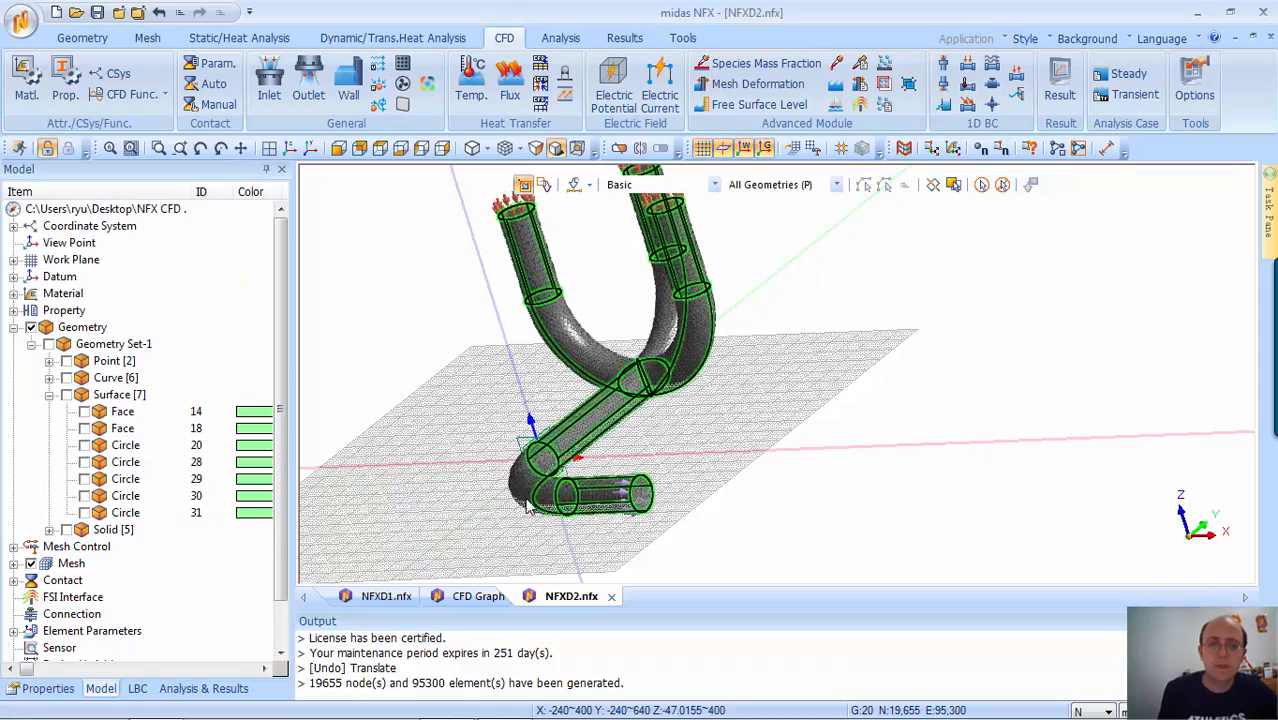
Start a face wall condition and select all pipe faces except the three inlet ends and the outlet end
middle_drag(530, 505, 544, 359)
scroll(546, 355, down, 3)
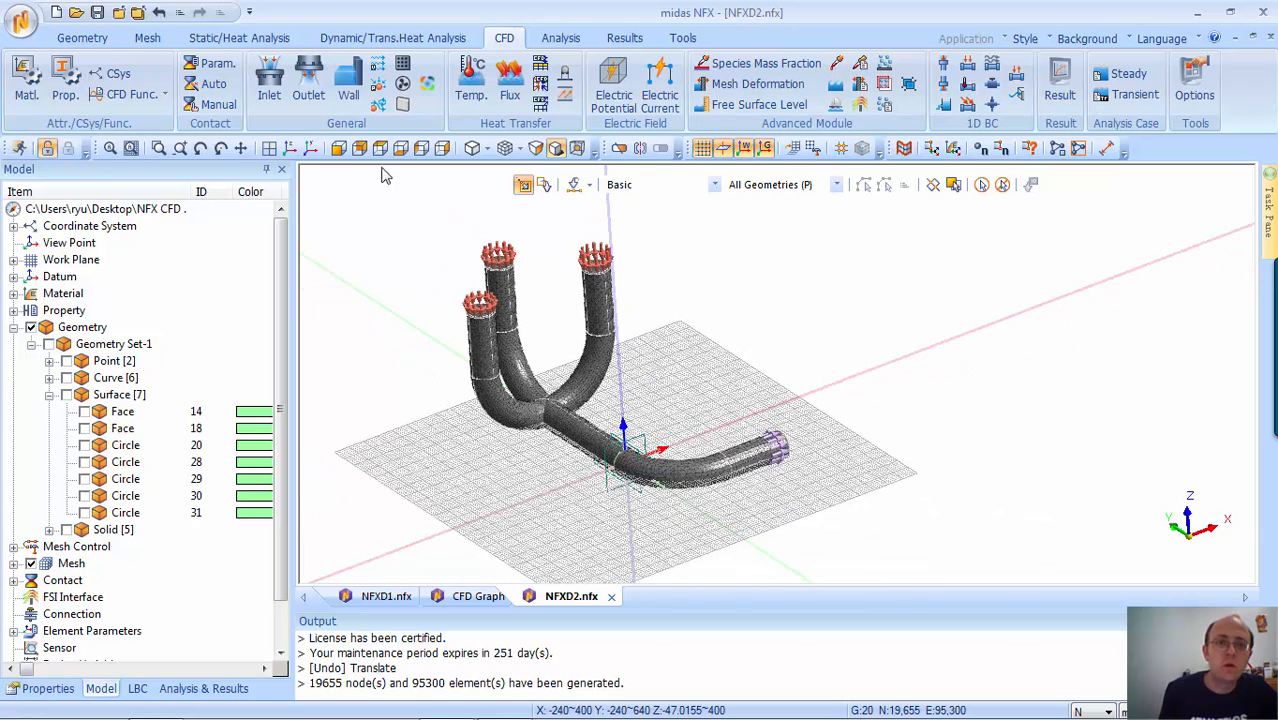
click(350, 86)
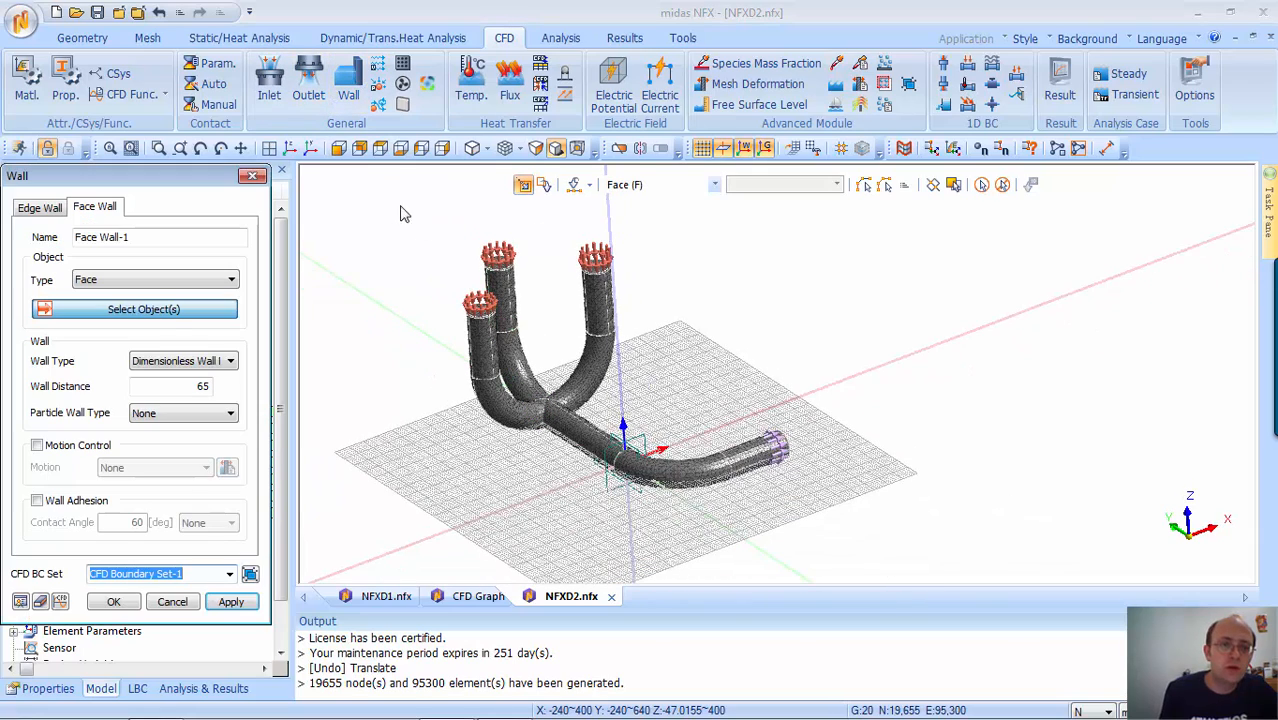
drag(394, 212, 996, 623)
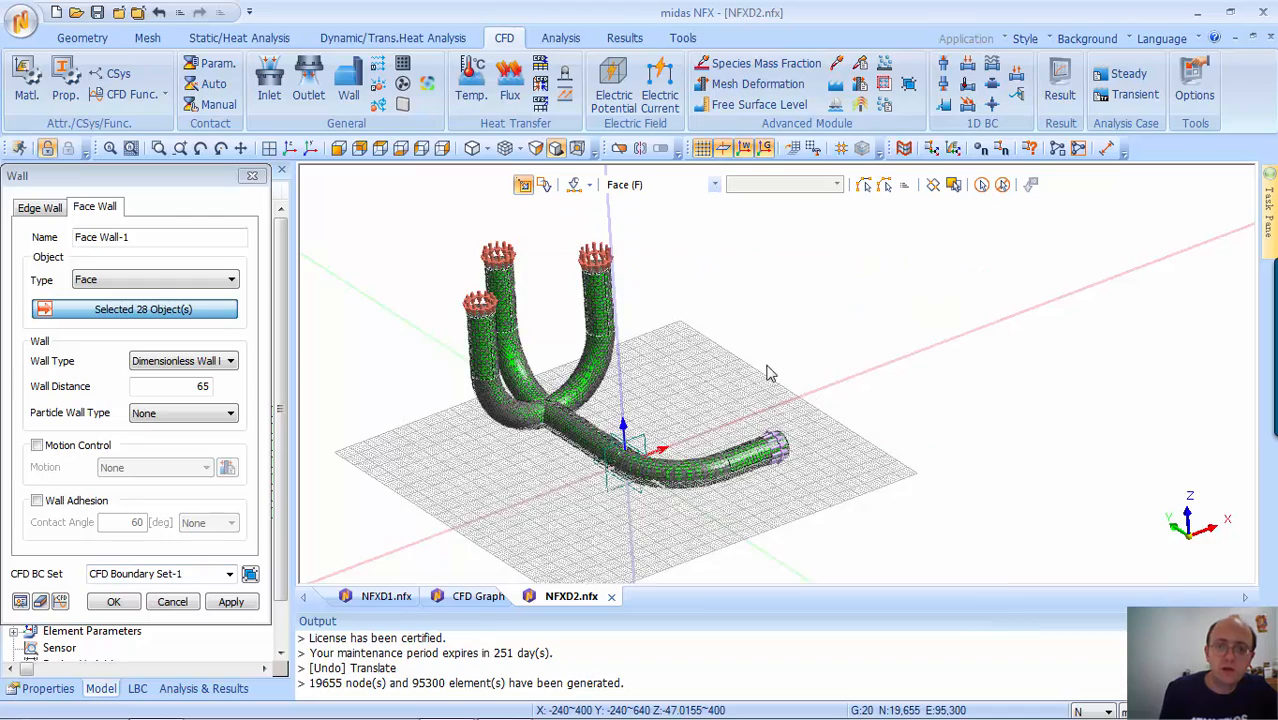
middle_drag(766, 366, 759, 494)
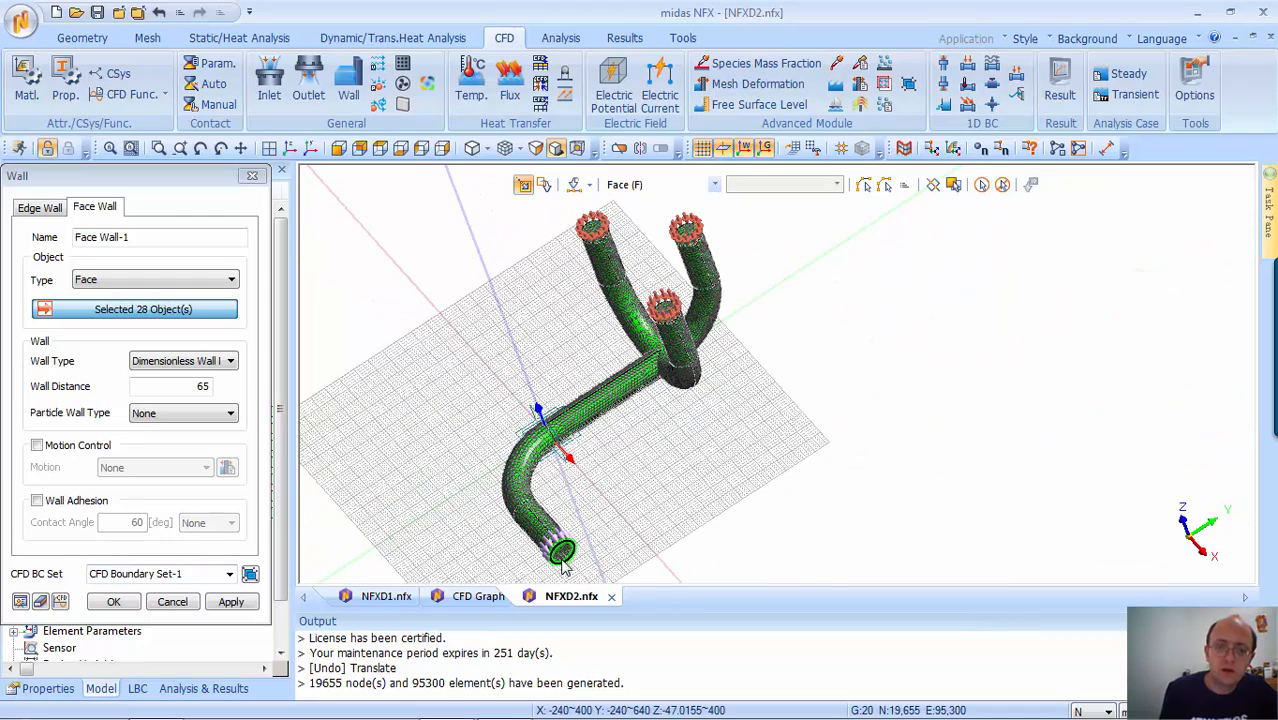
click(560, 559)
click(663, 308)
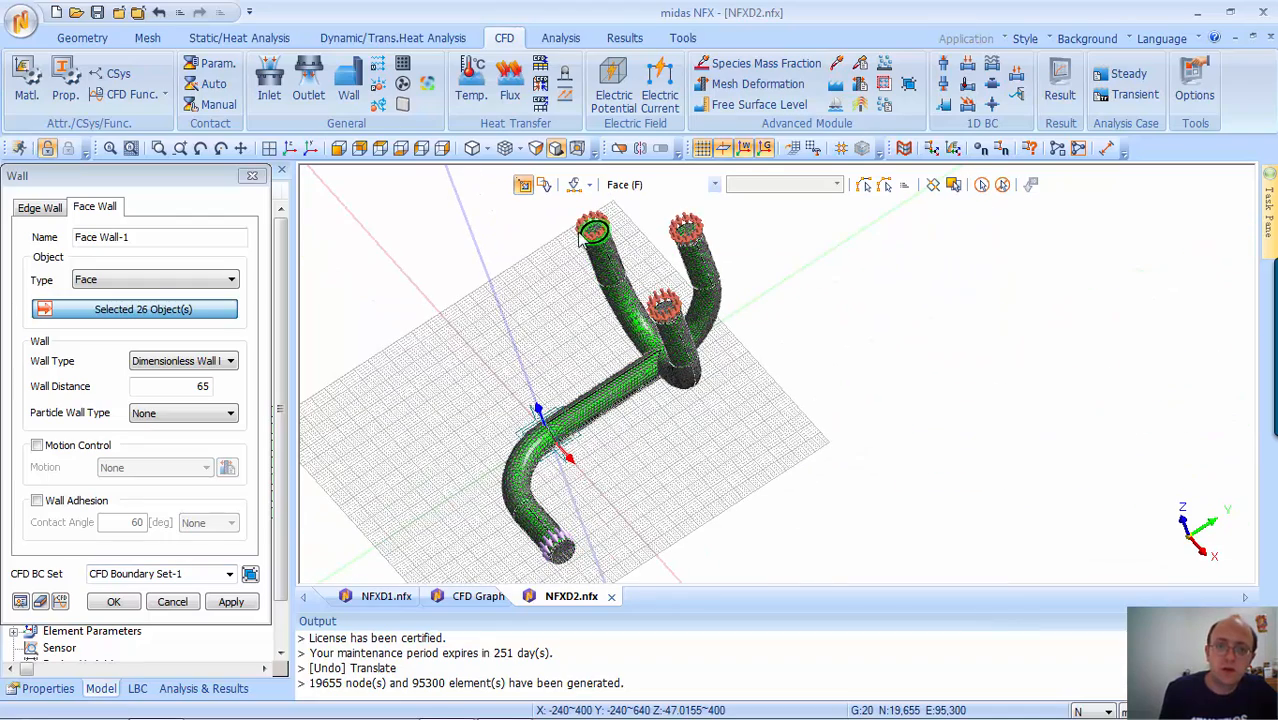
click(590, 230)
click(712, 260)
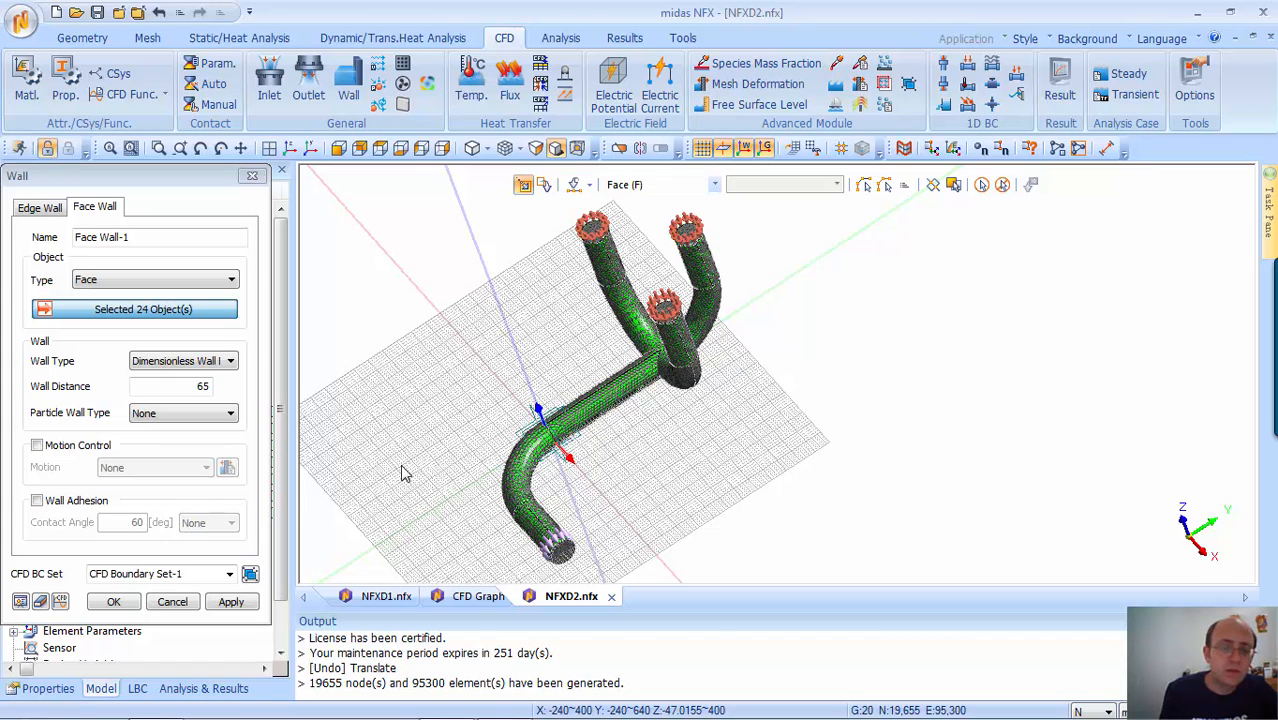
Create the face wall on the selected faces with the Dimensionless Wall Distance Applied type and a wall distance of 65
click(152, 362)
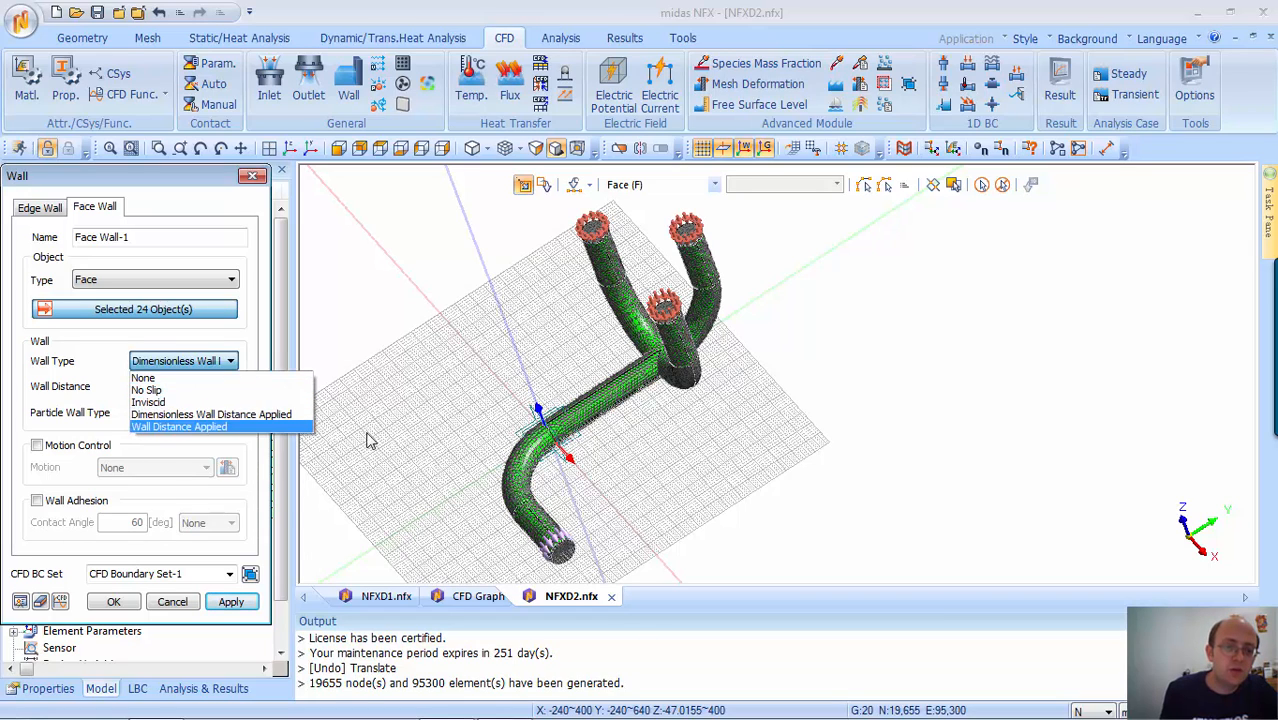
click(244, 416)
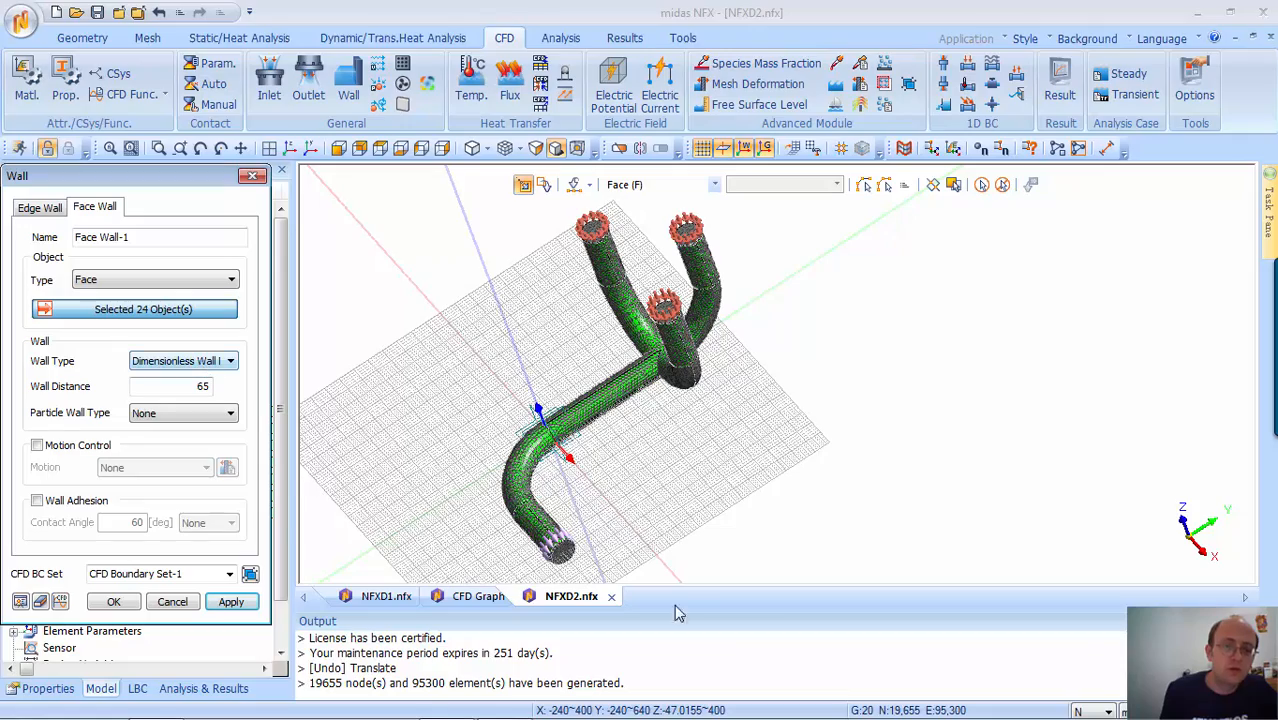
middle_drag(556, 524, 622, 489)
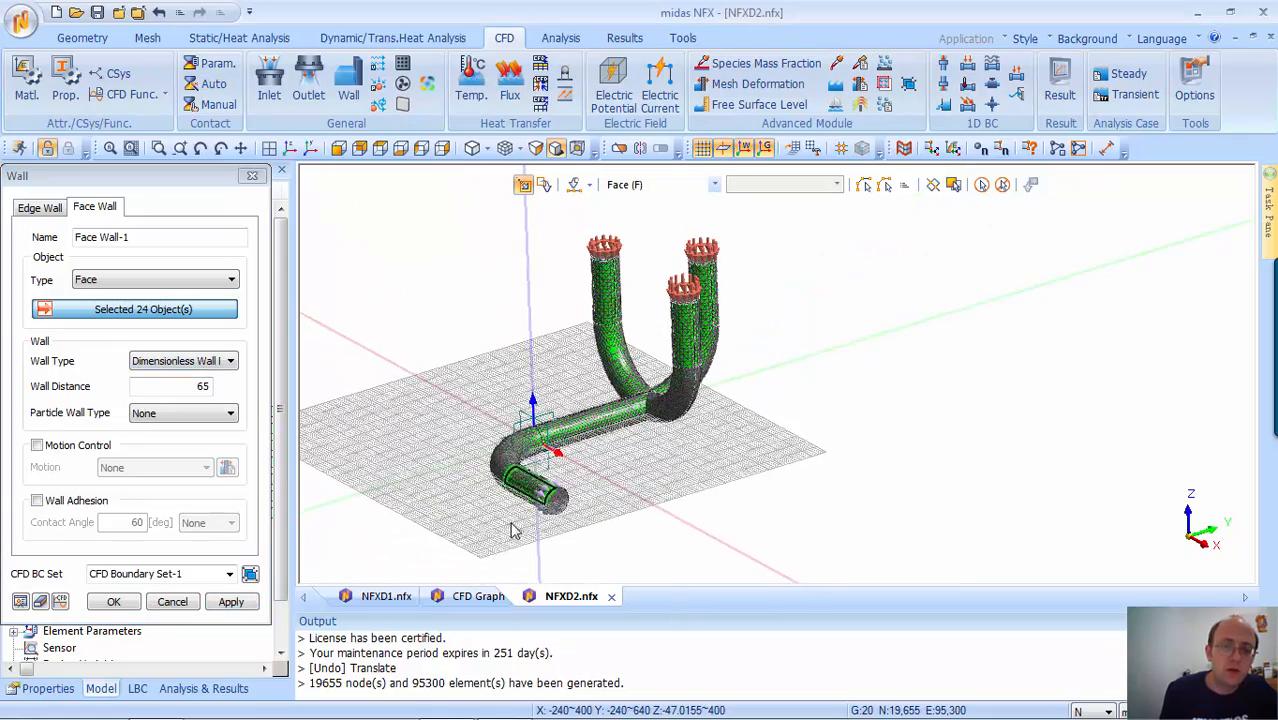
scroll(549, 522, up, 4)
scroll(548, 522, up, 2)
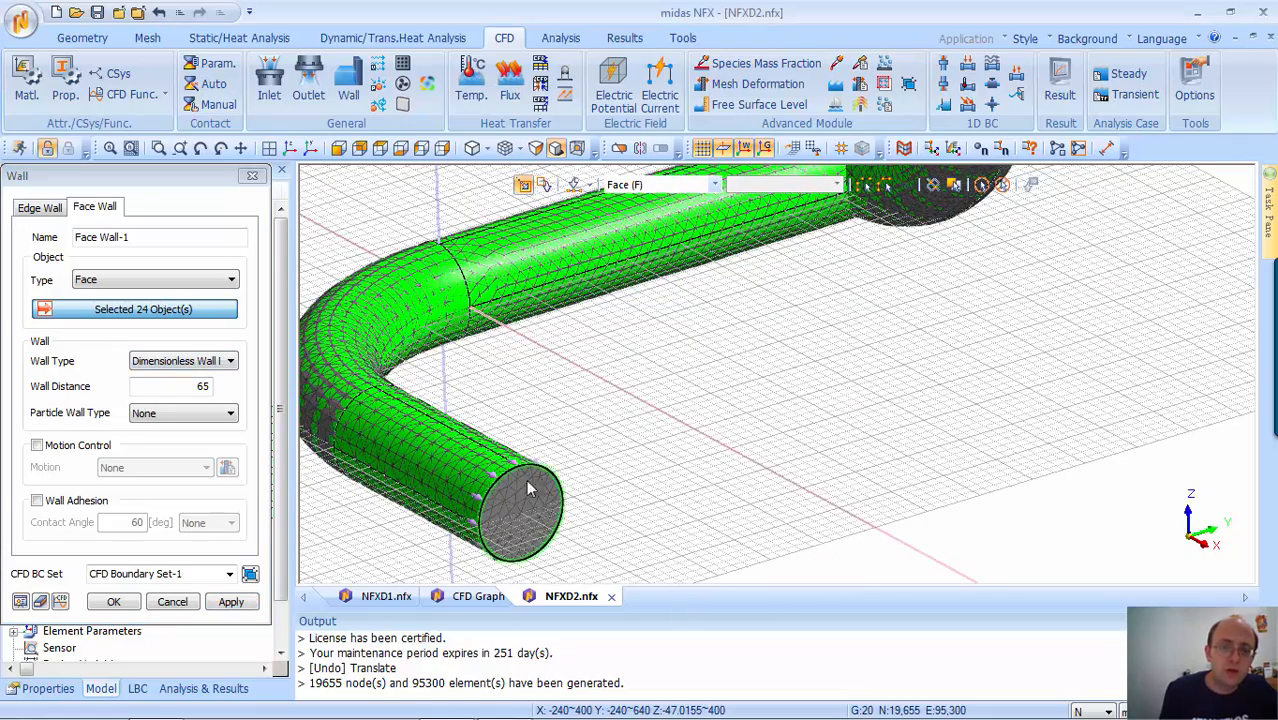
scroll(510, 504, down, 2)
scroll(455, 518, down, 4)
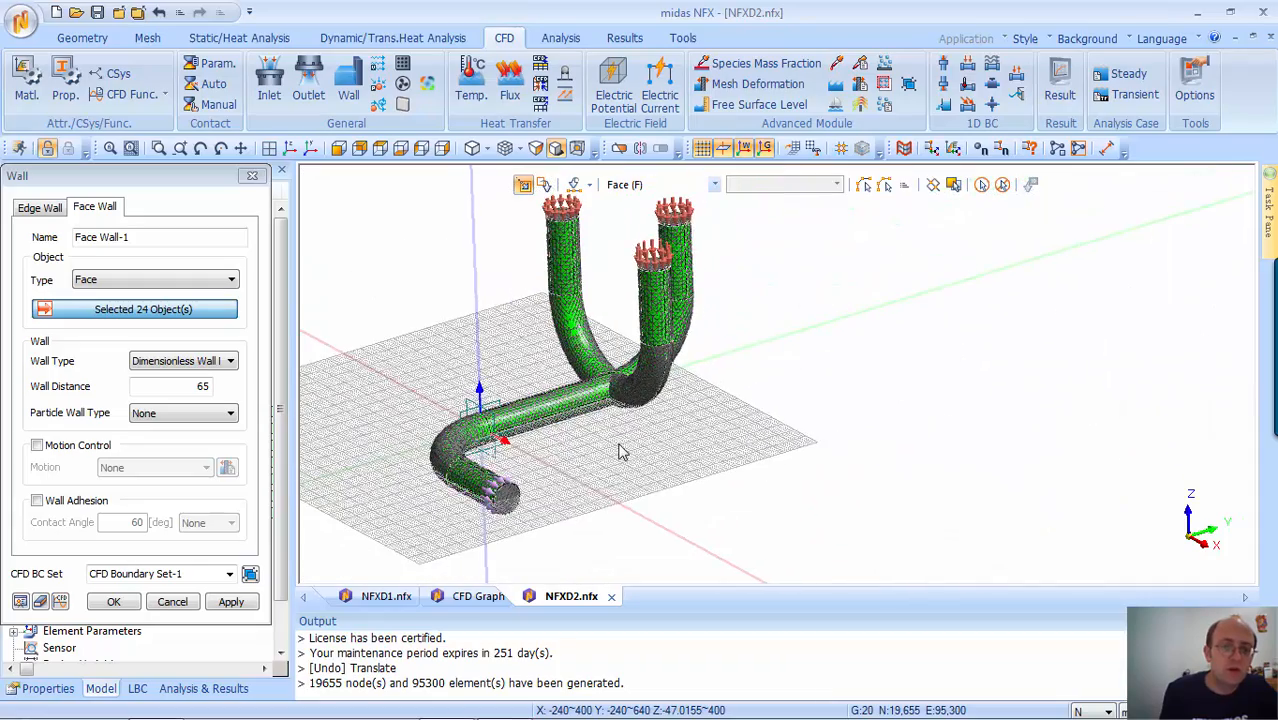
middle_drag(622, 452, 672, 420)
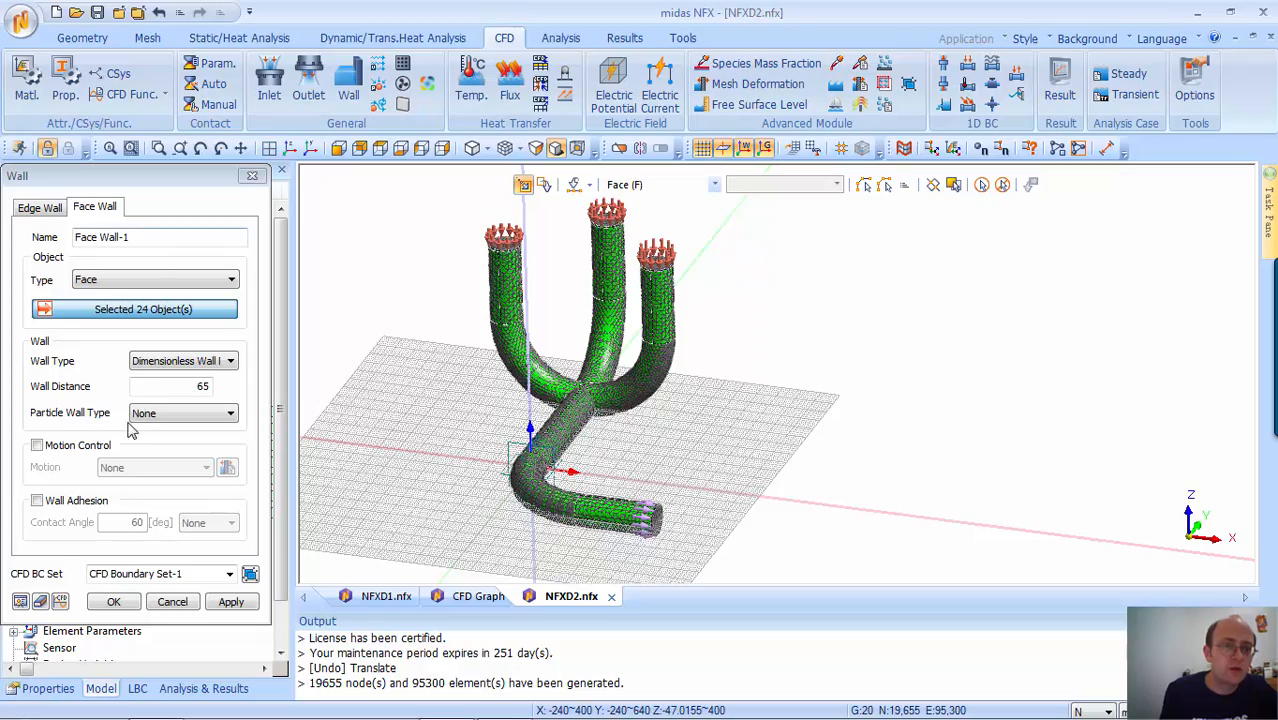
click(116, 607)
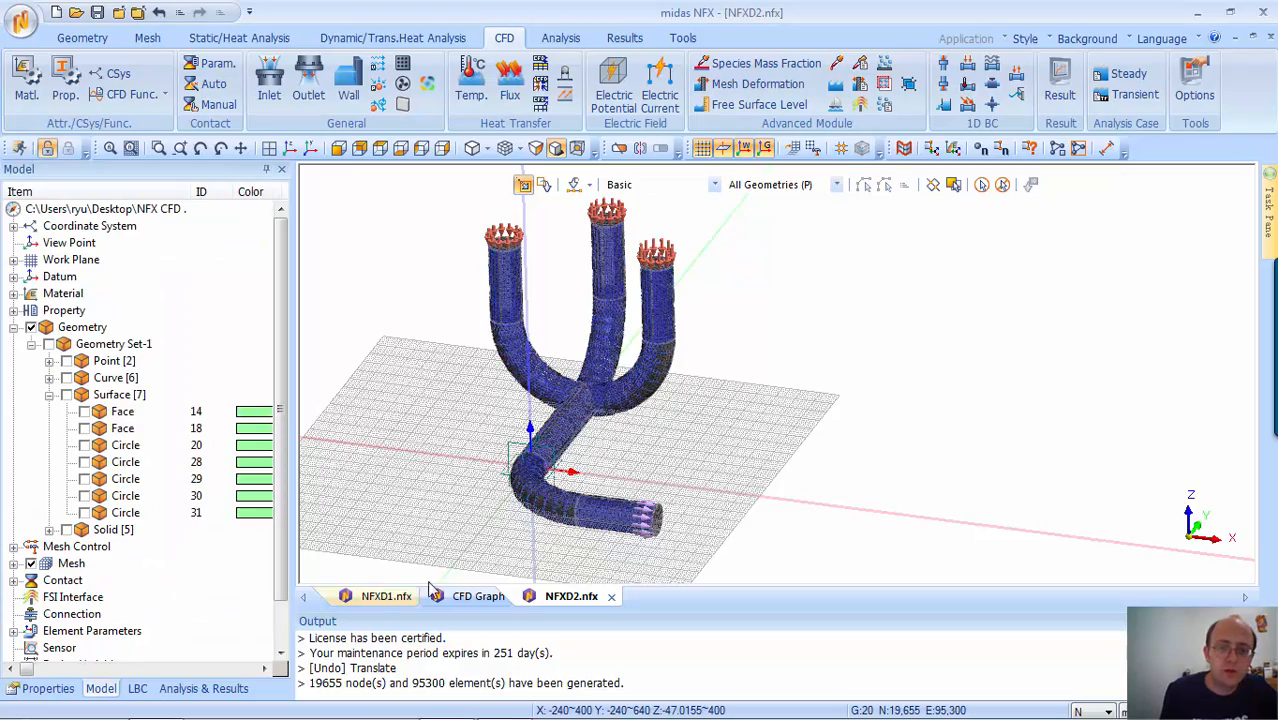
middle_drag(549, 450, 627, 464)
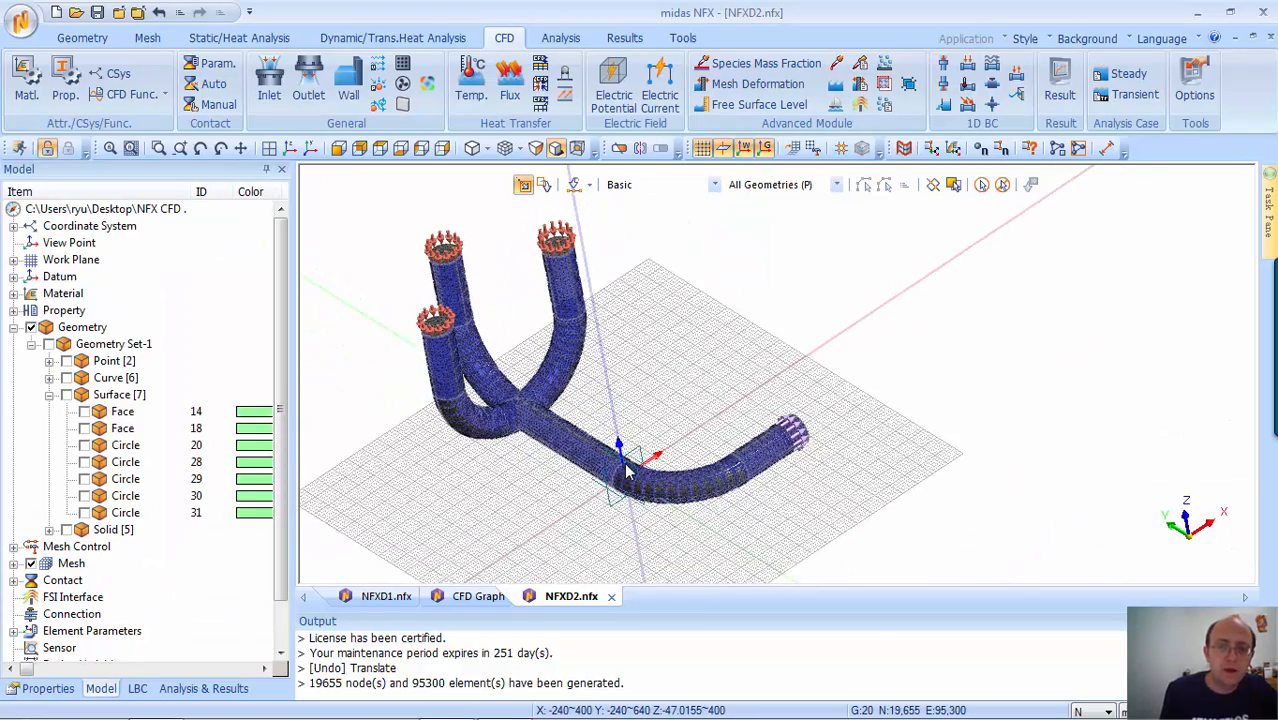
Define total velocity monitoring at a node near the centre of the pipe's outlet face
click(178, 691)
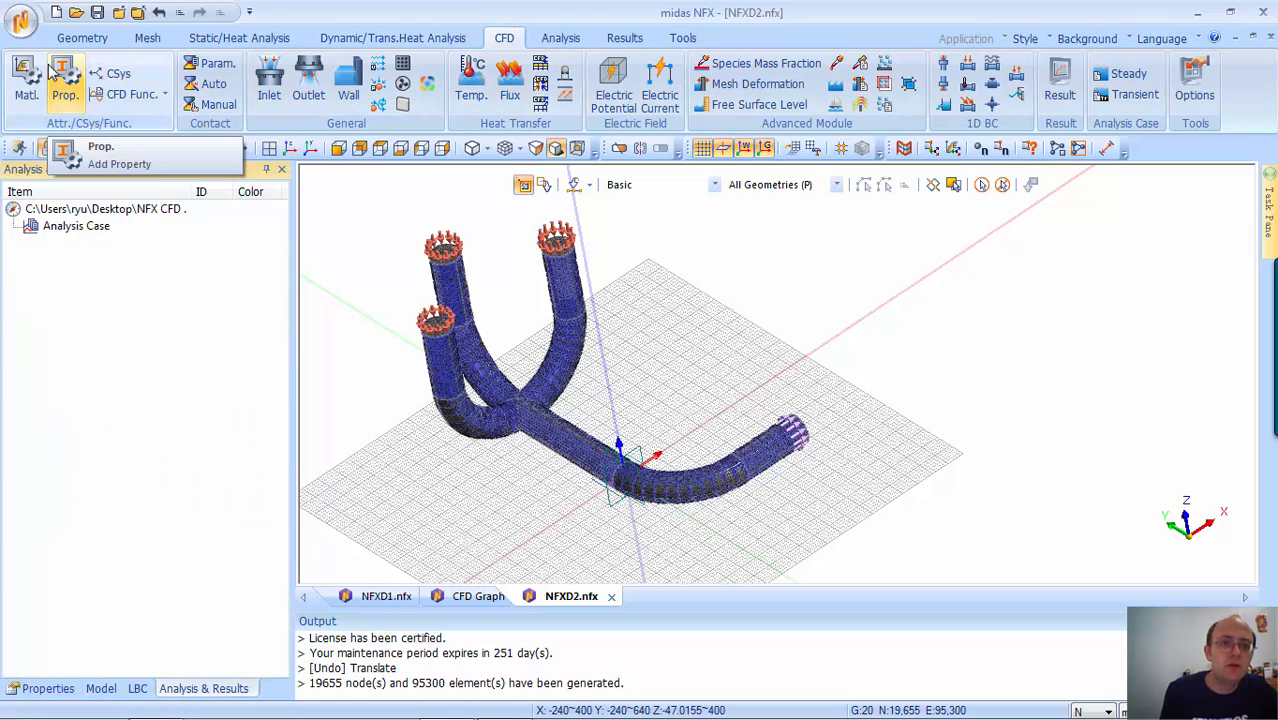
click(556, 39)
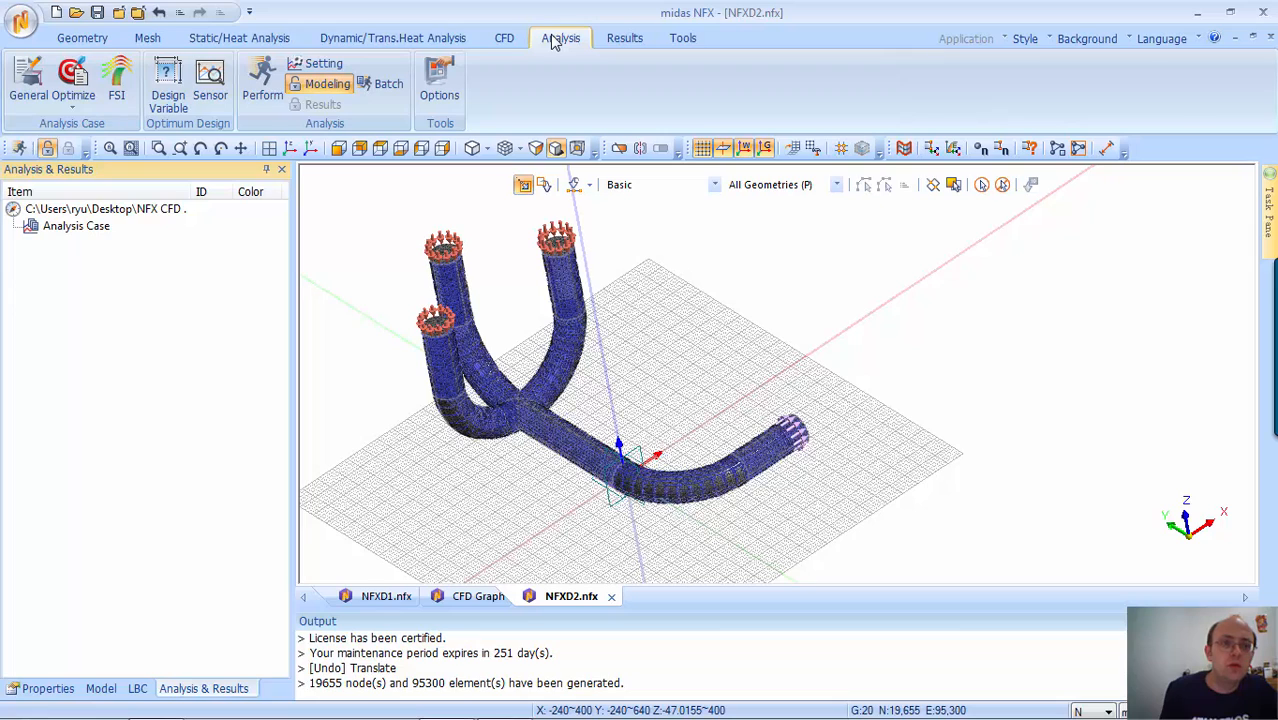
click(500, 38)
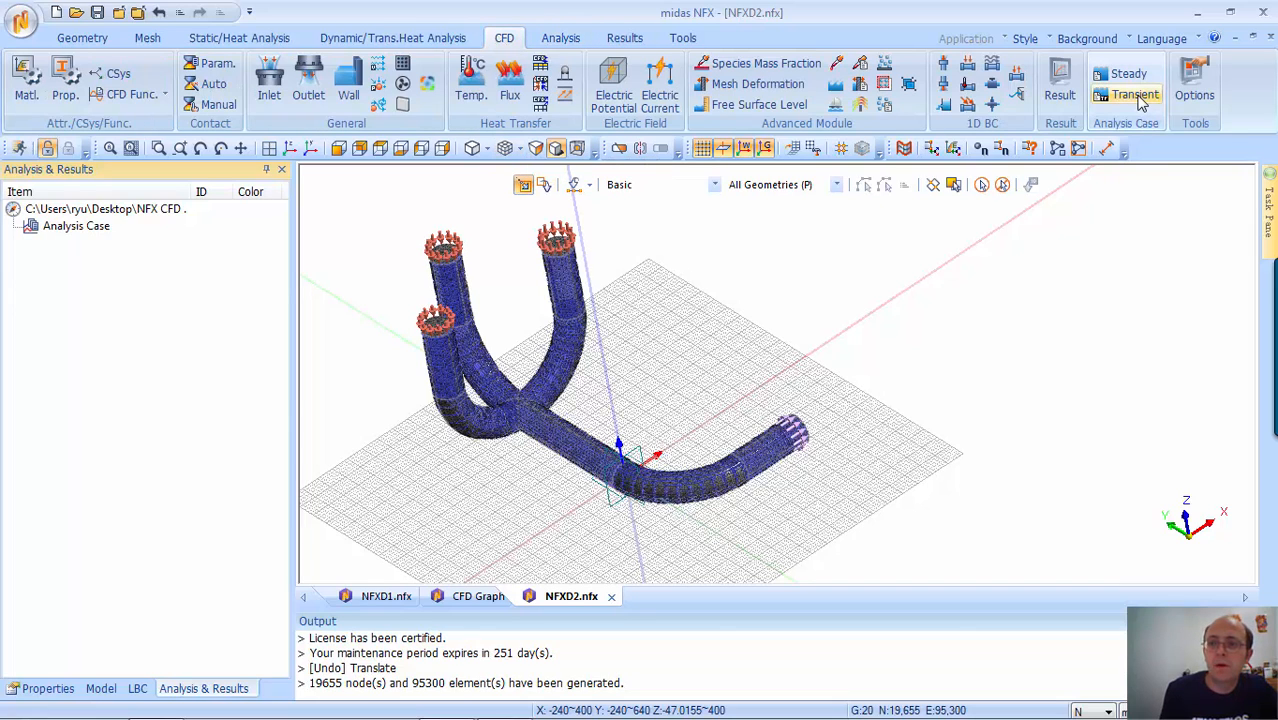
middle_drag(908, 410, 726, 452)
scroll(726, 452, up, 2)
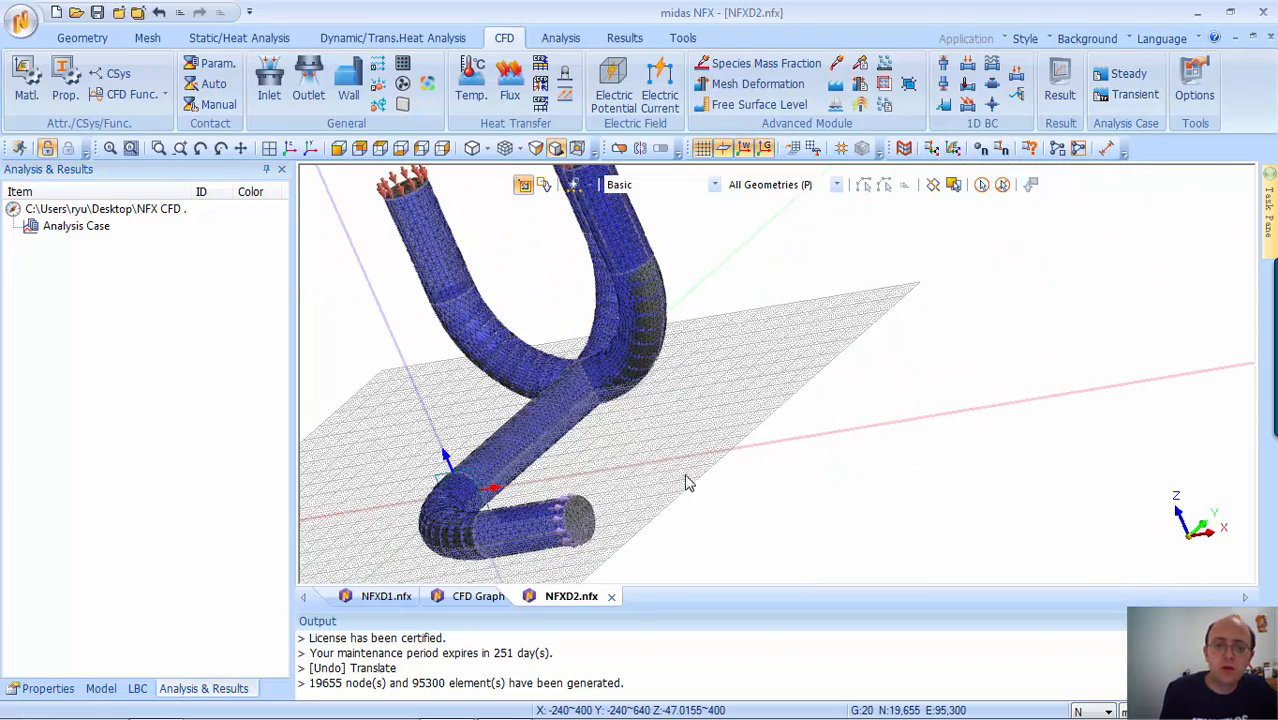
click(1058, 84)
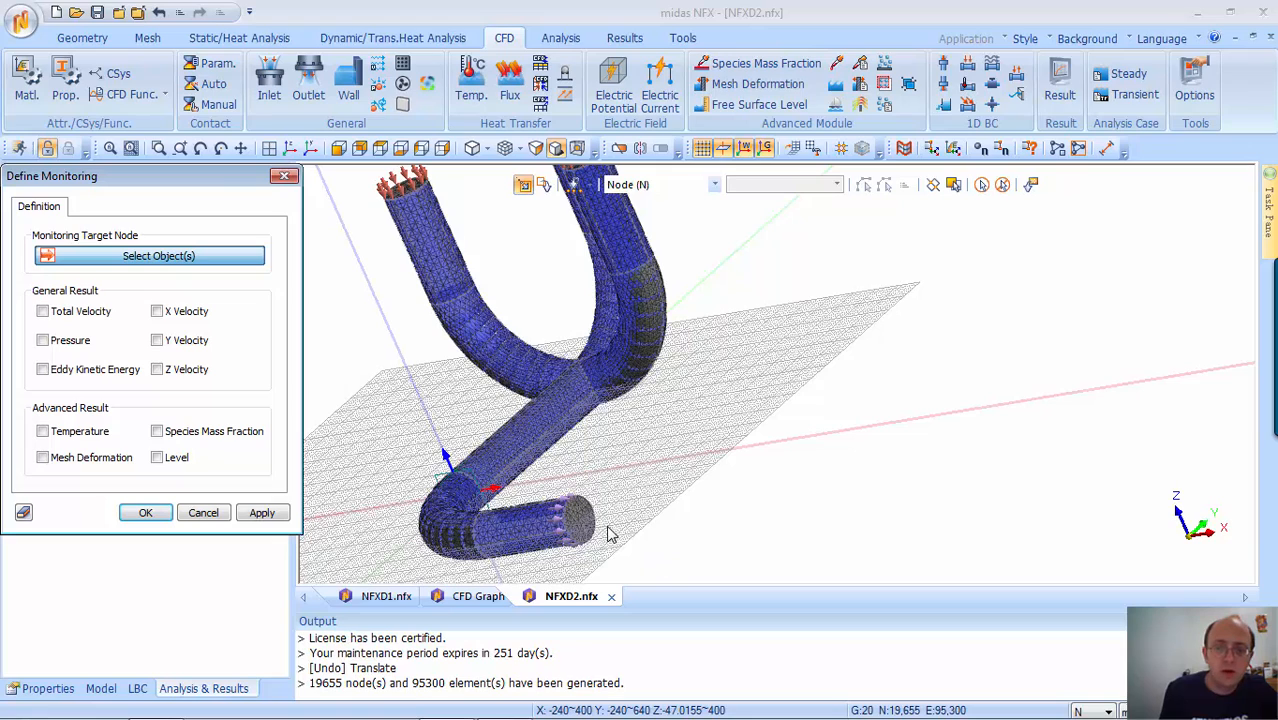
click(576, 527)
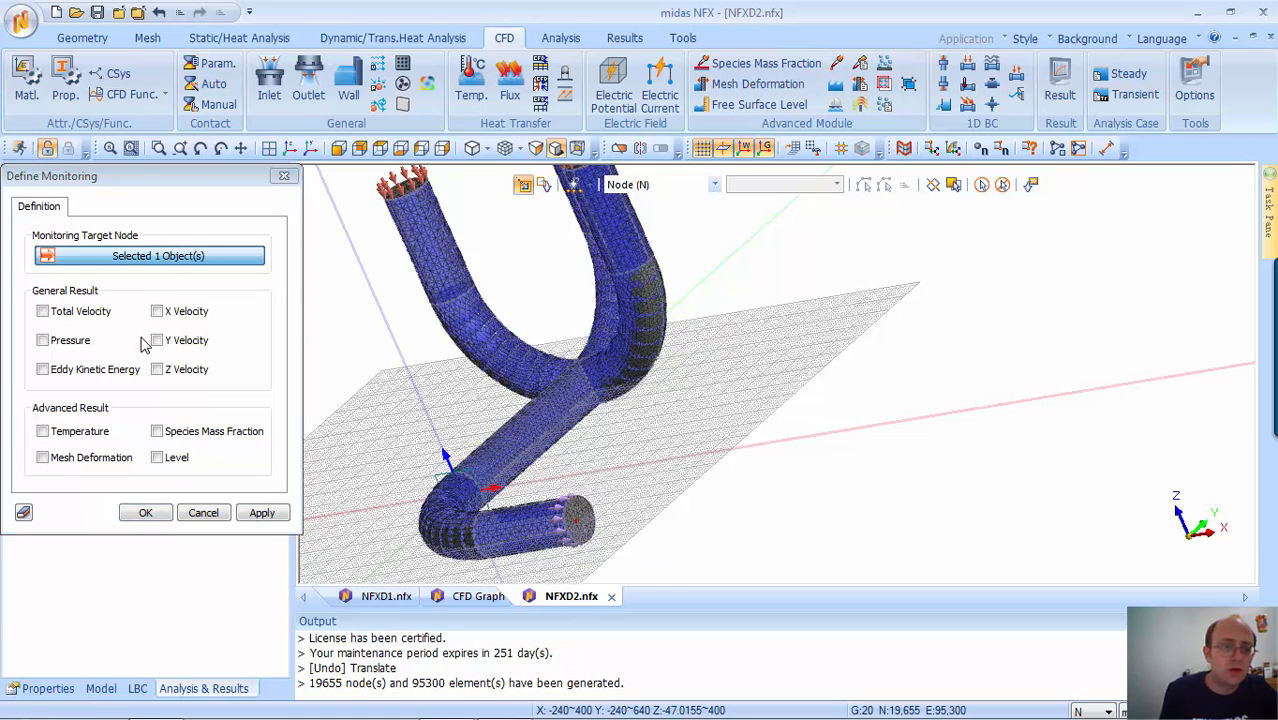
click(43, 312)
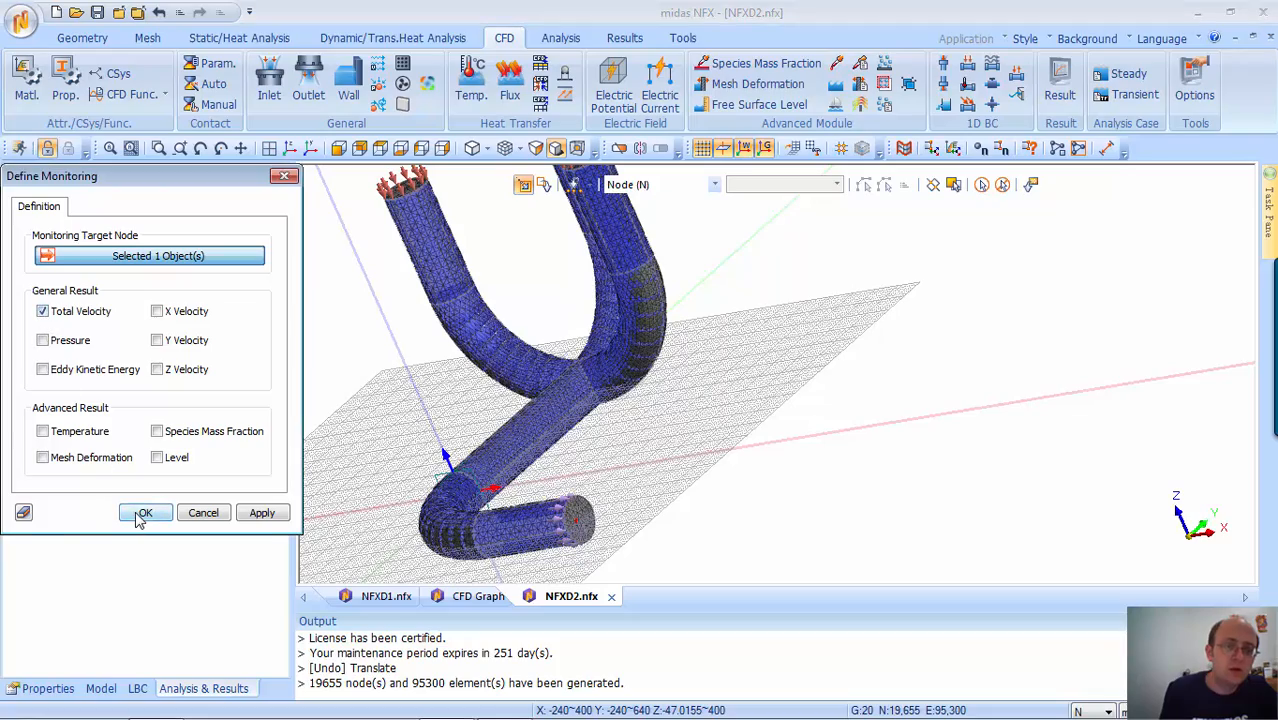
click(142, 513)
Create a steady state CFD analysis case titled CFD1 with the maximum iterations set to 5
middle_drag(391, 525, 843, 407)
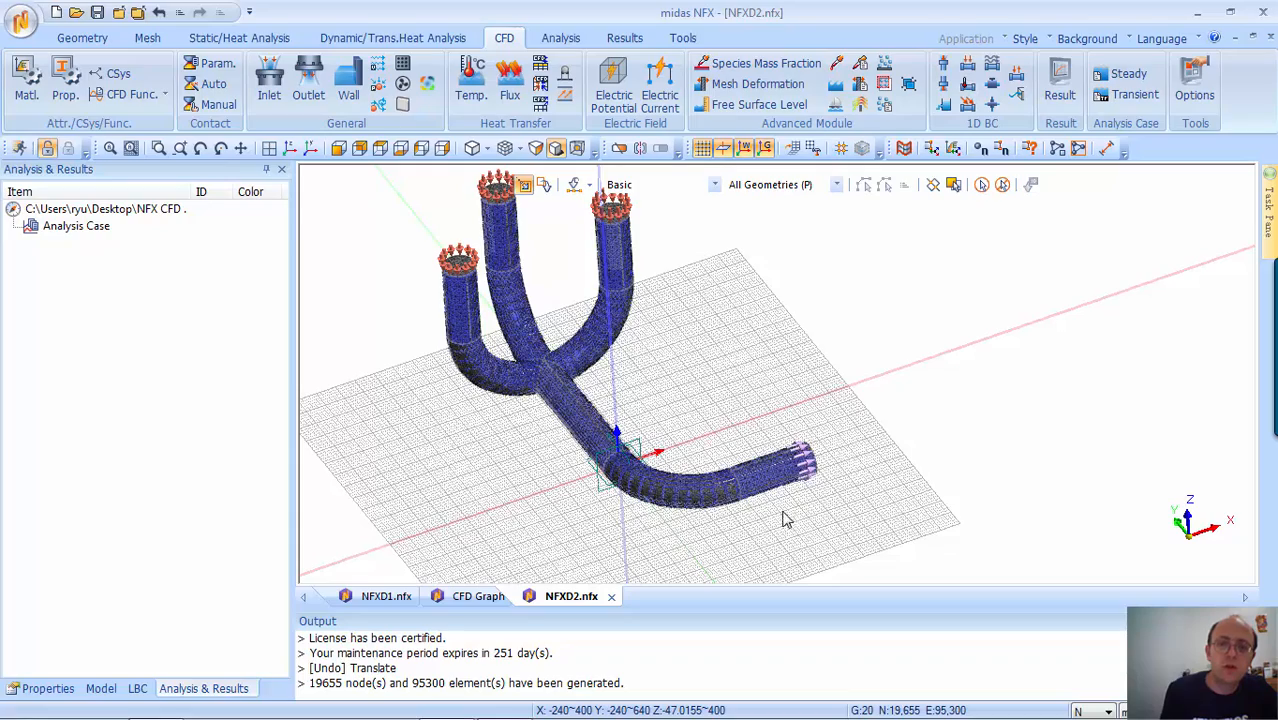
middle_drag(747, 343, 767, 394)
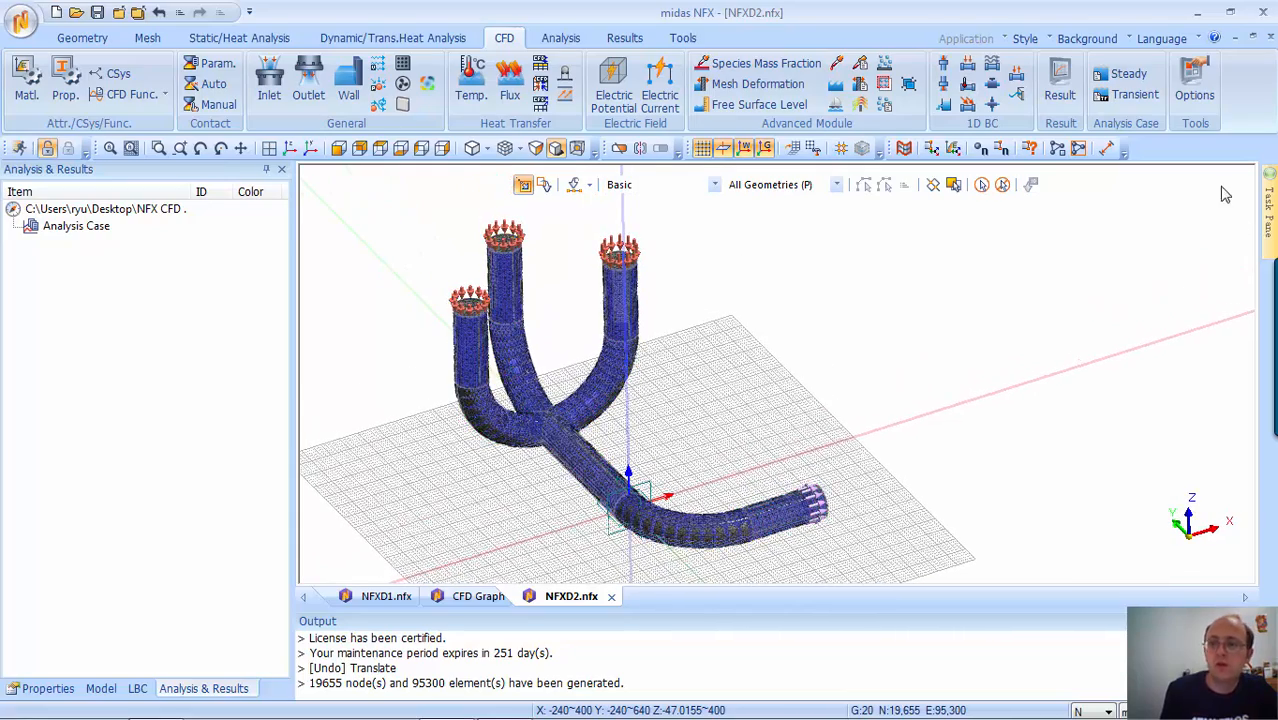
click(1128, 74)
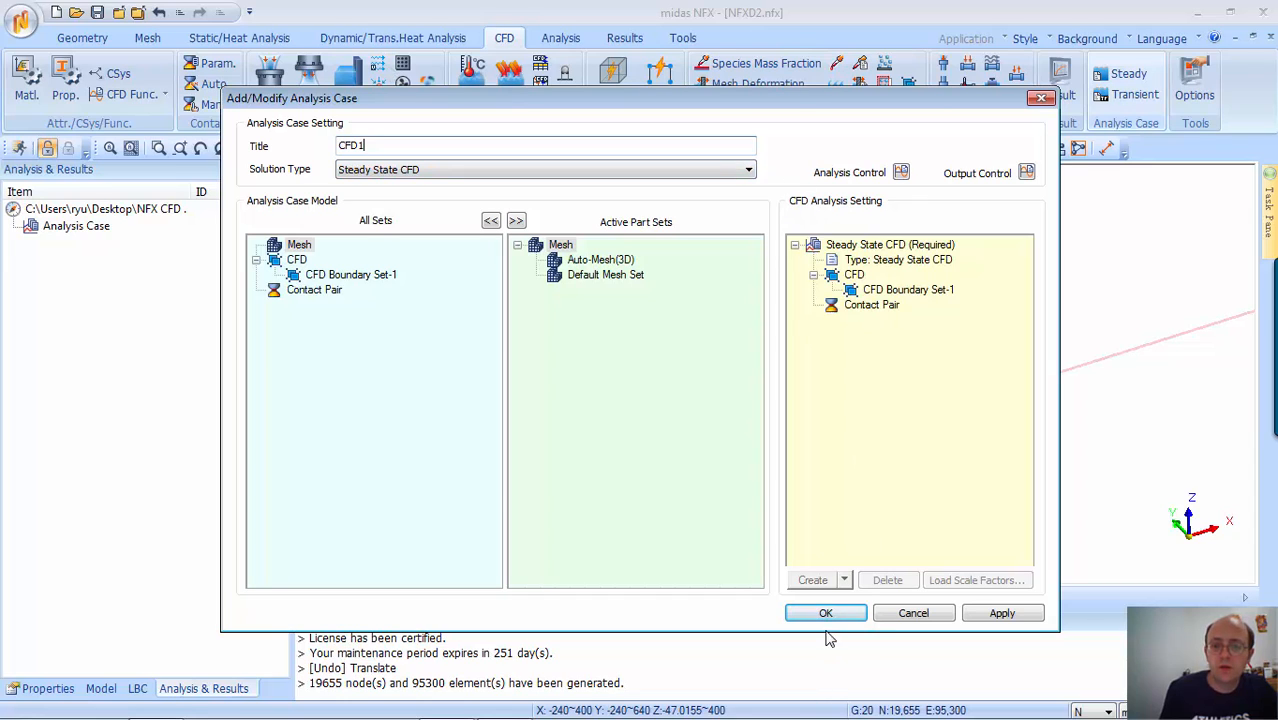
click(901, 172)
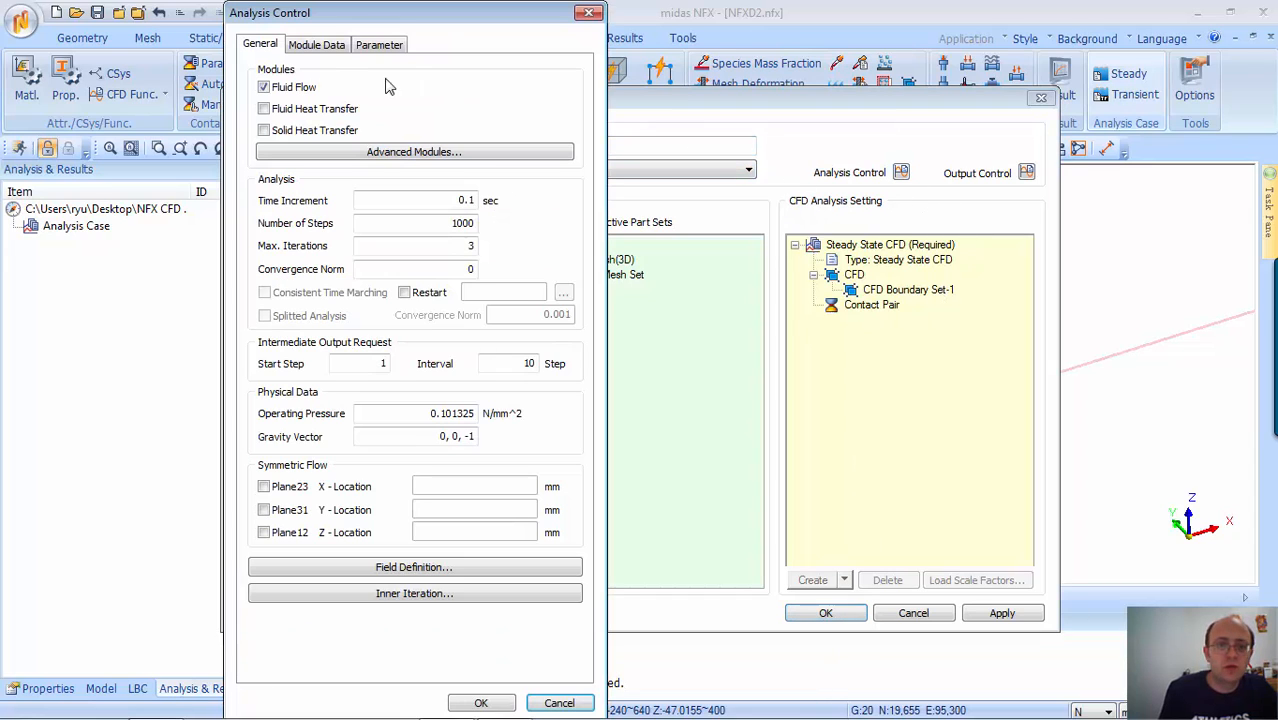
double_click(466, 245)
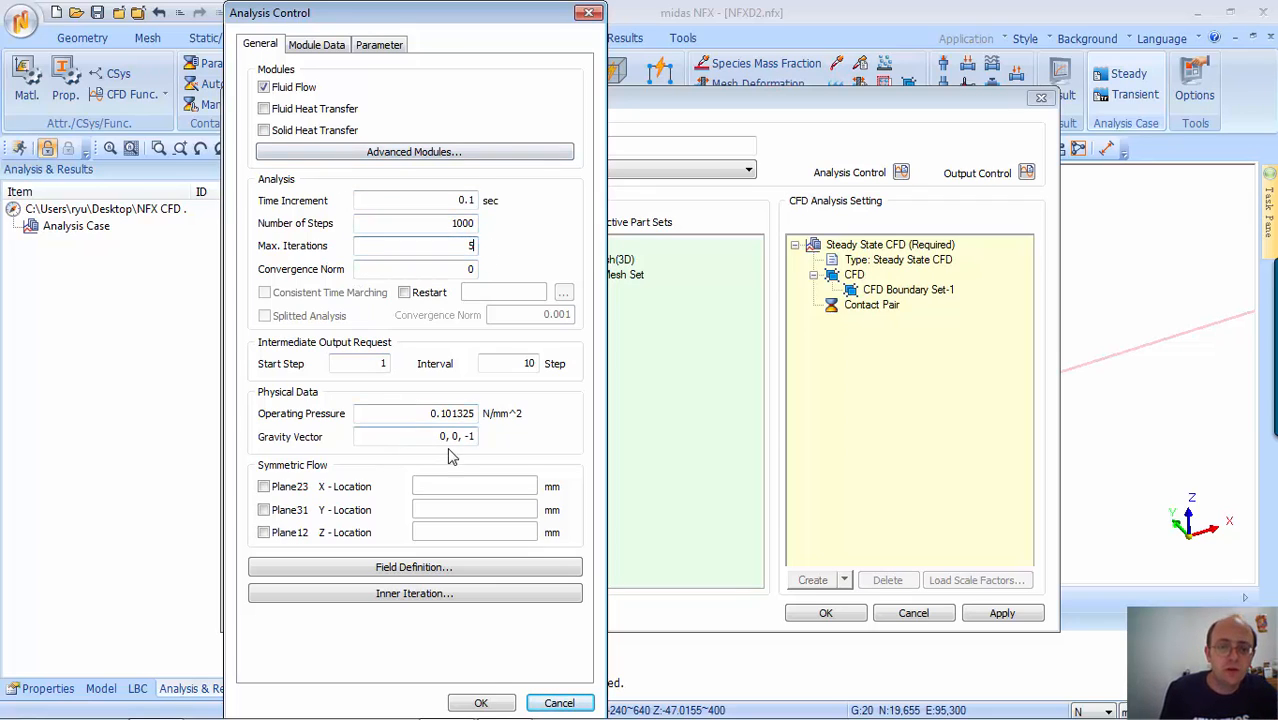
click(480, 701)
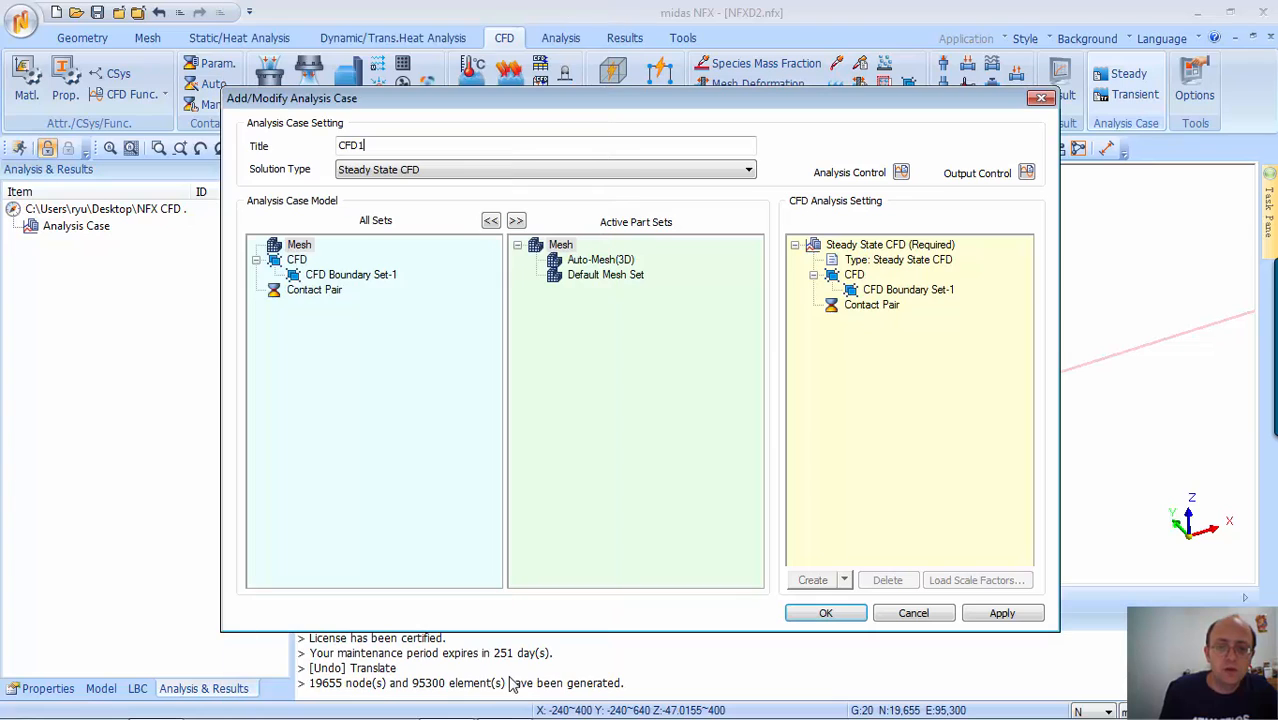
click(822, 614)
Solve the CFD1 case and check the monitored total velocity and norm graphs while the solver runs
right_click(165, 243)
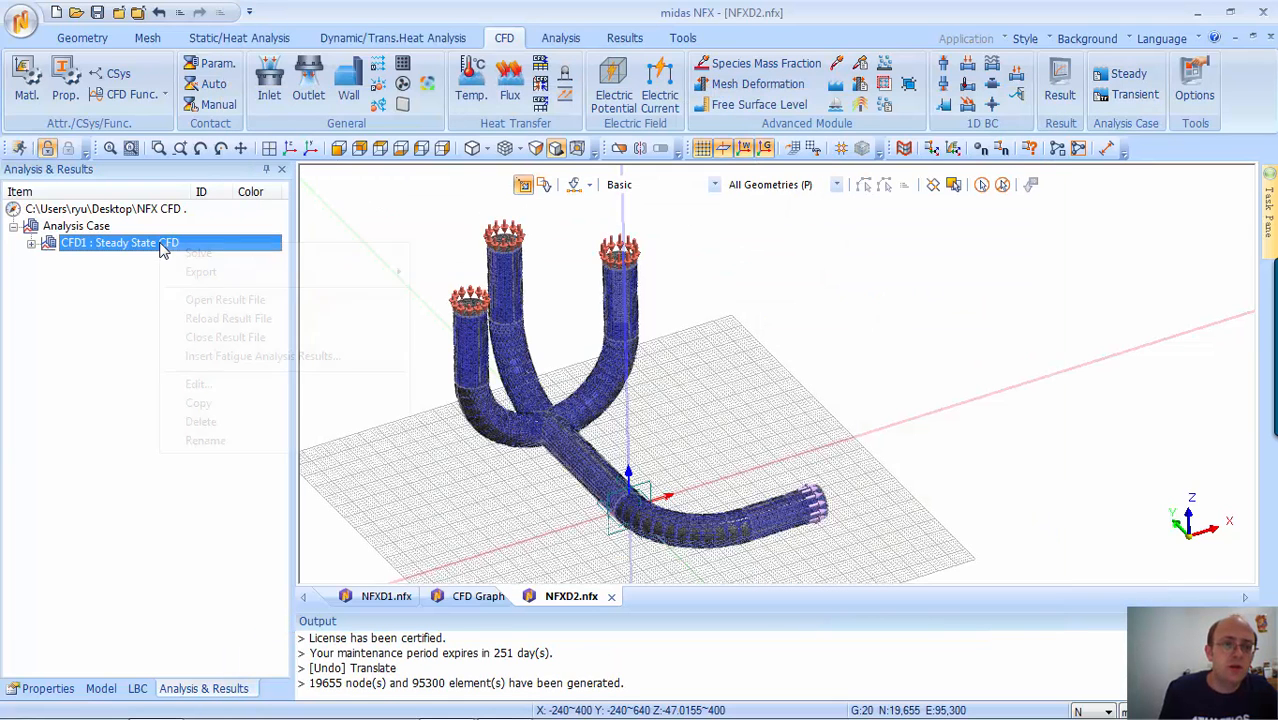
click(195, 254)
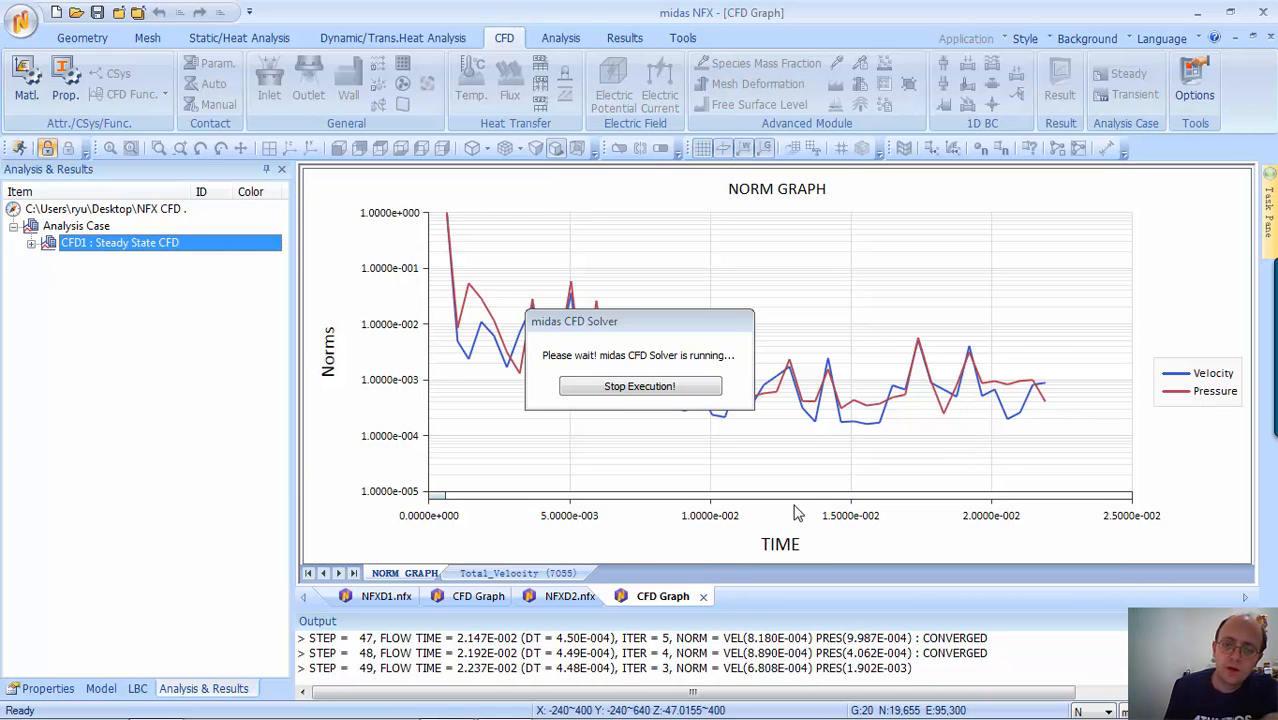
click(490, 575)
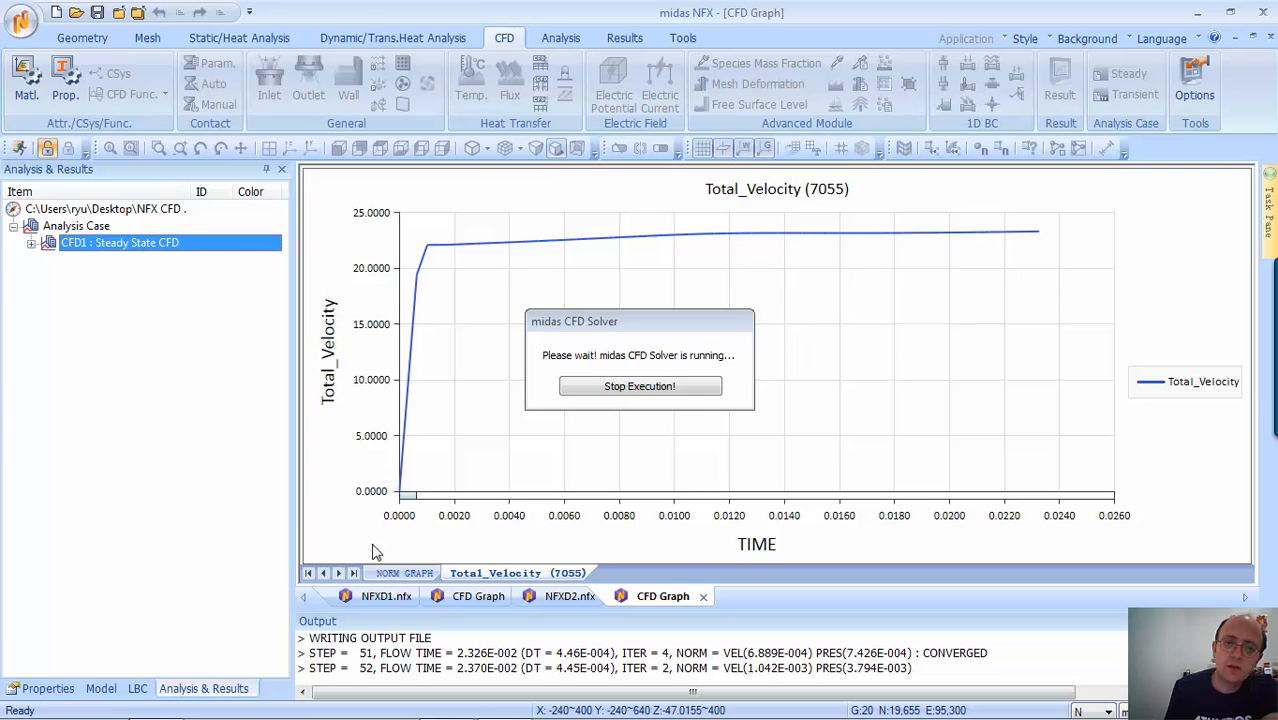
click(405, 572)
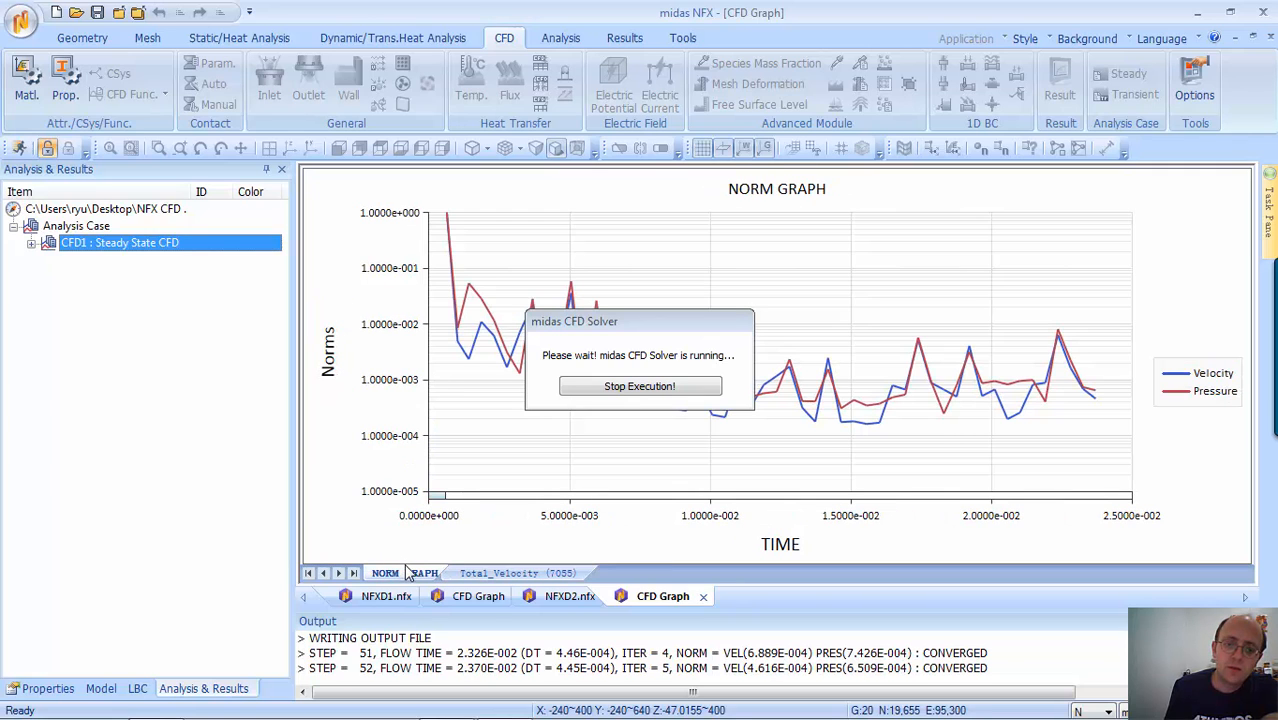
Reload CFD1's result file in the NFXD2 model and display the INCR=0006 total velocity contour, with the solver message moved off the pipe
click(568, 596)
right_click(144, 243)
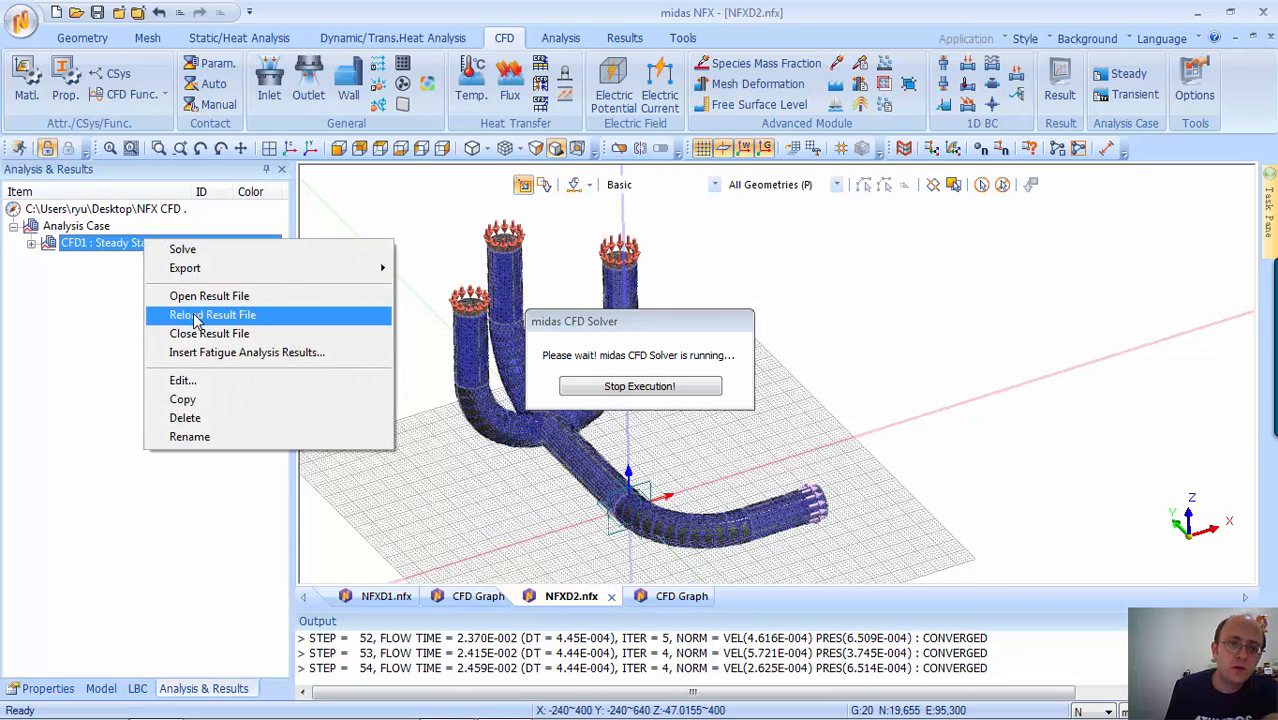
click(197, 316)
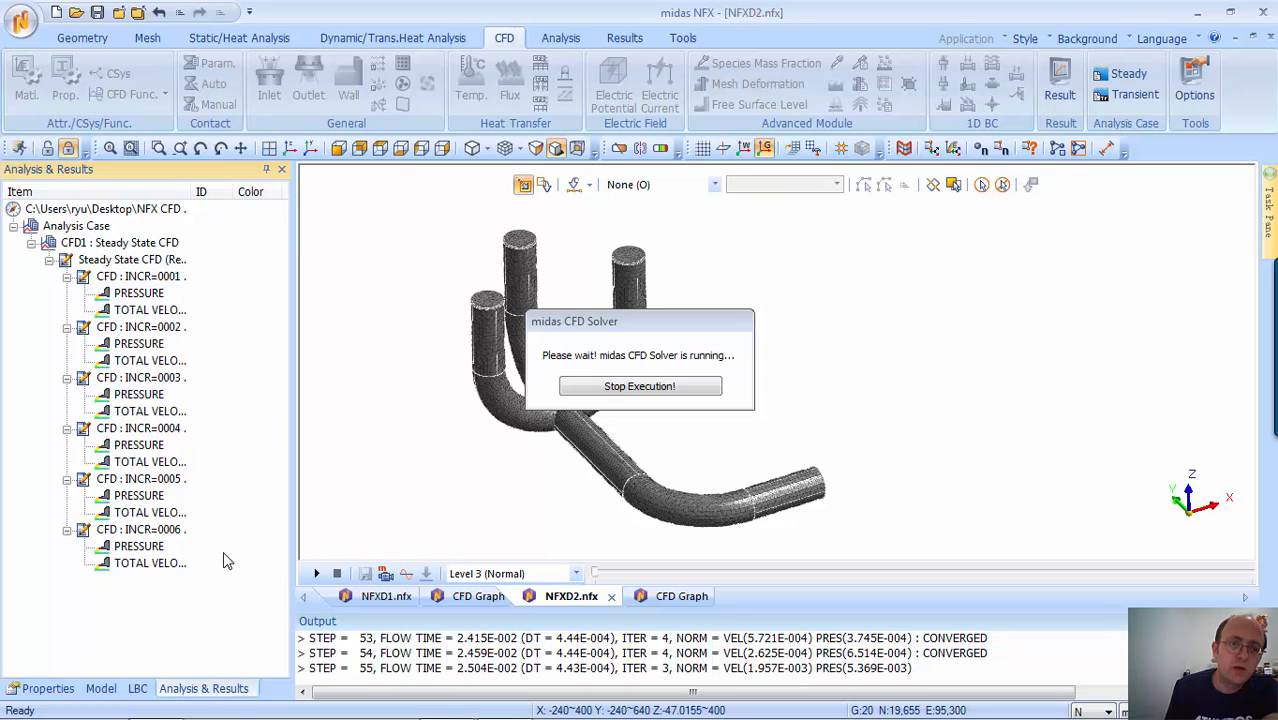
double_click(160, 563)
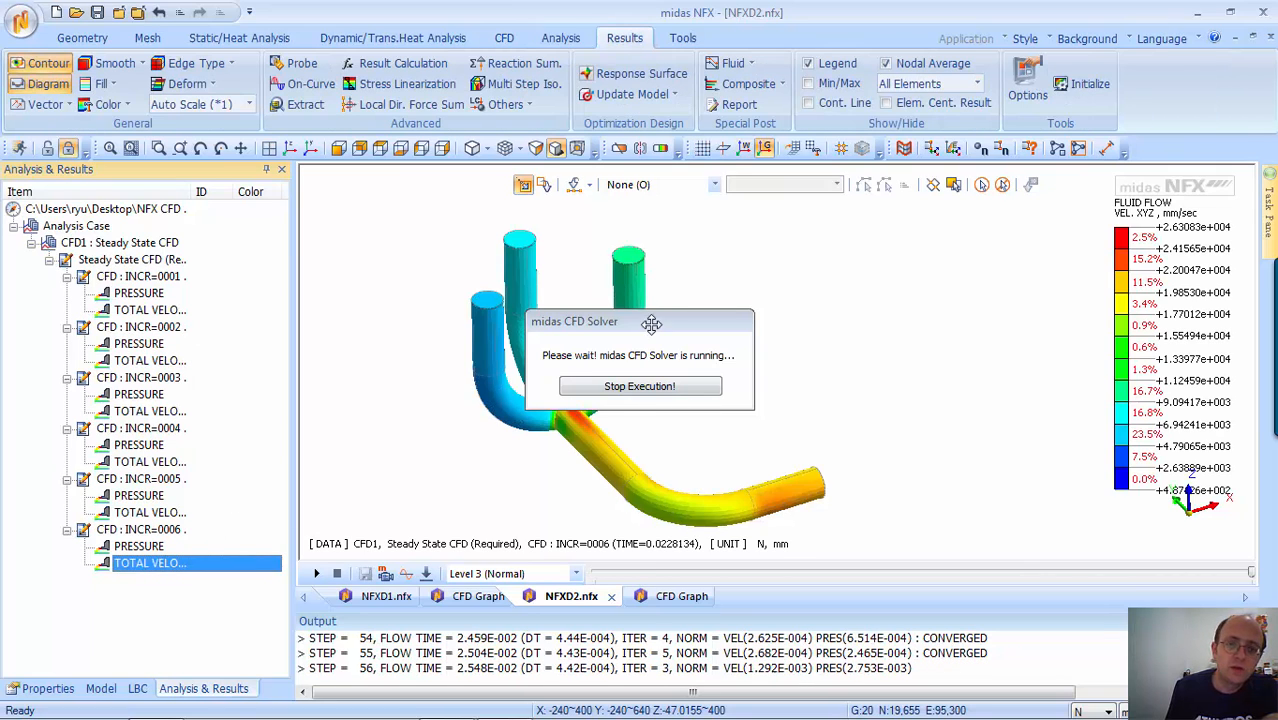
drag(651, 323, 215, 100)
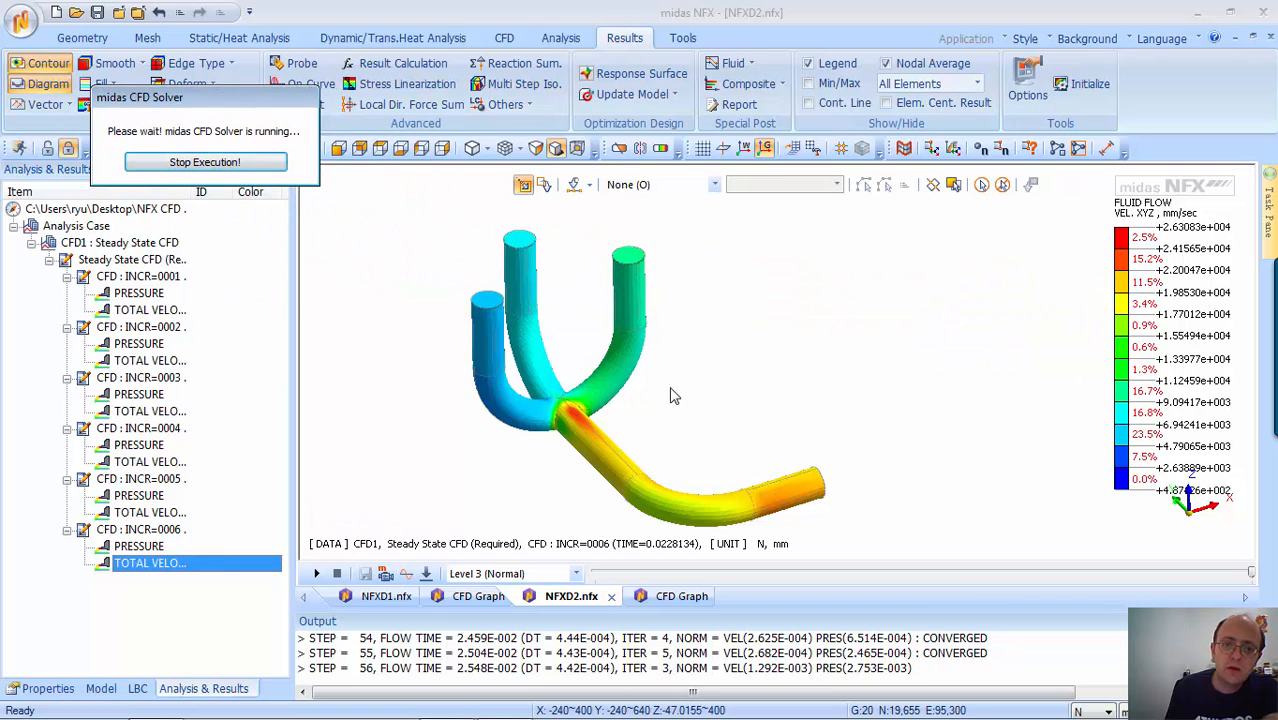
Change the smoothing of the total velocity contour to discrete colour bands and inspect the pipe from several angles
middle_drag(735, 408, 776, 414)
middle_drag(566, 505, 652, 510)
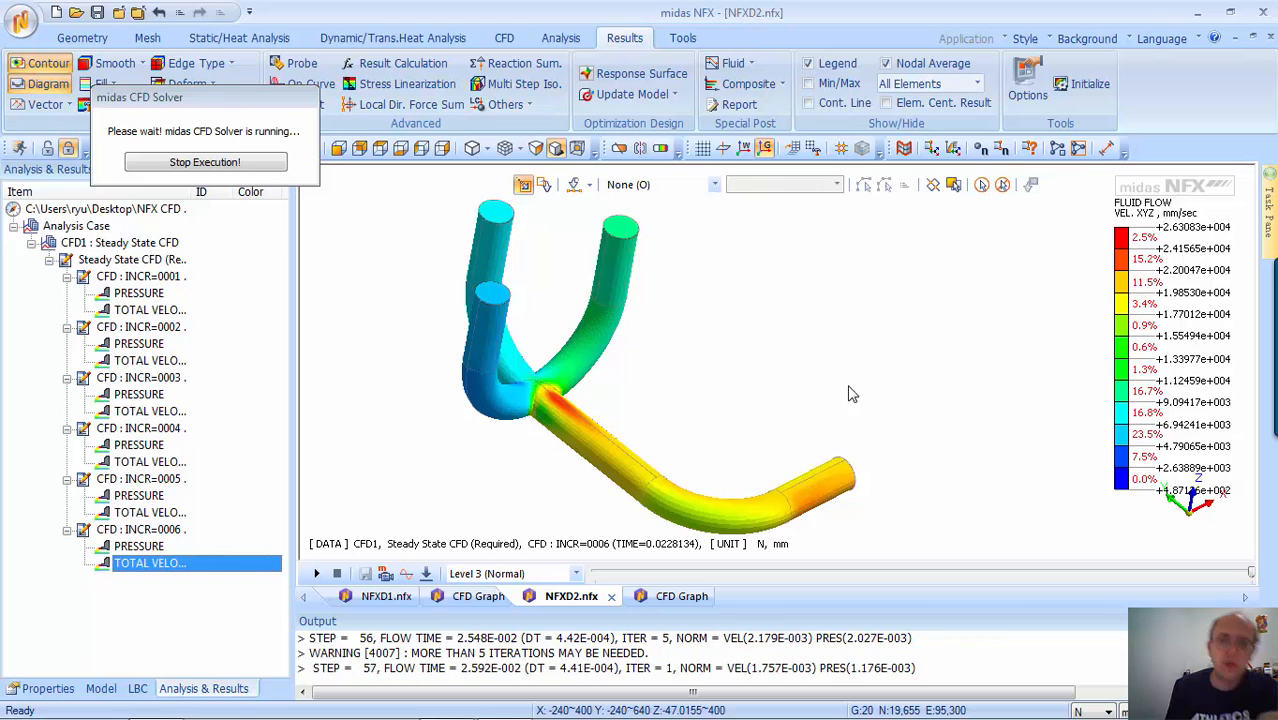
middle_drag(850, 394, 818, 351)
middle_drag(605, 459, 614, 486)
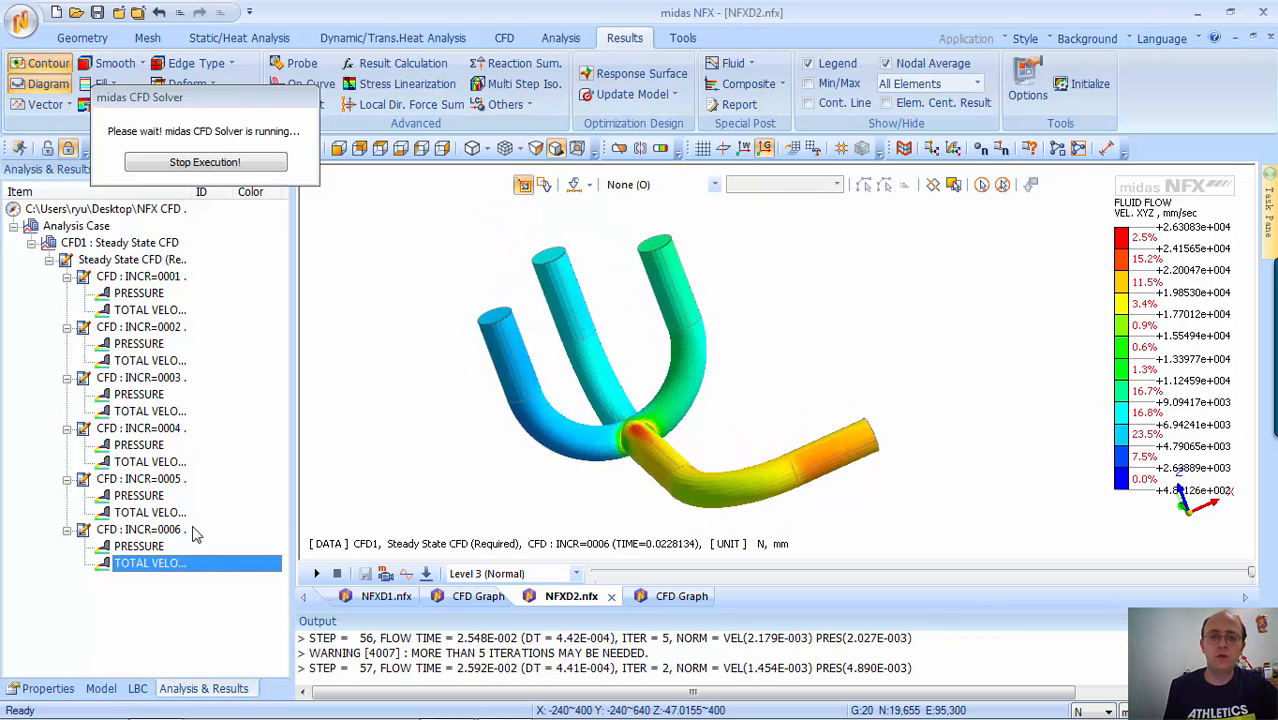
middle_drag(767, 390, 856, 394)
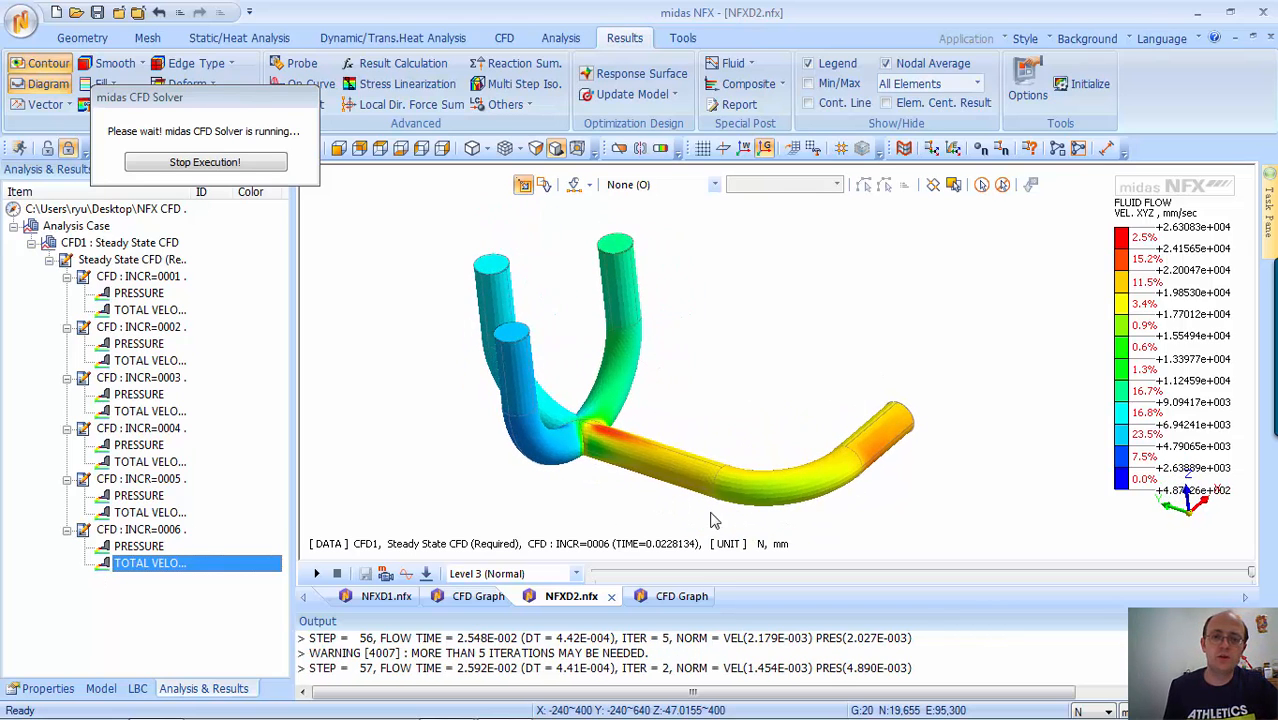
middle_drag(710, 520, 762, 542)
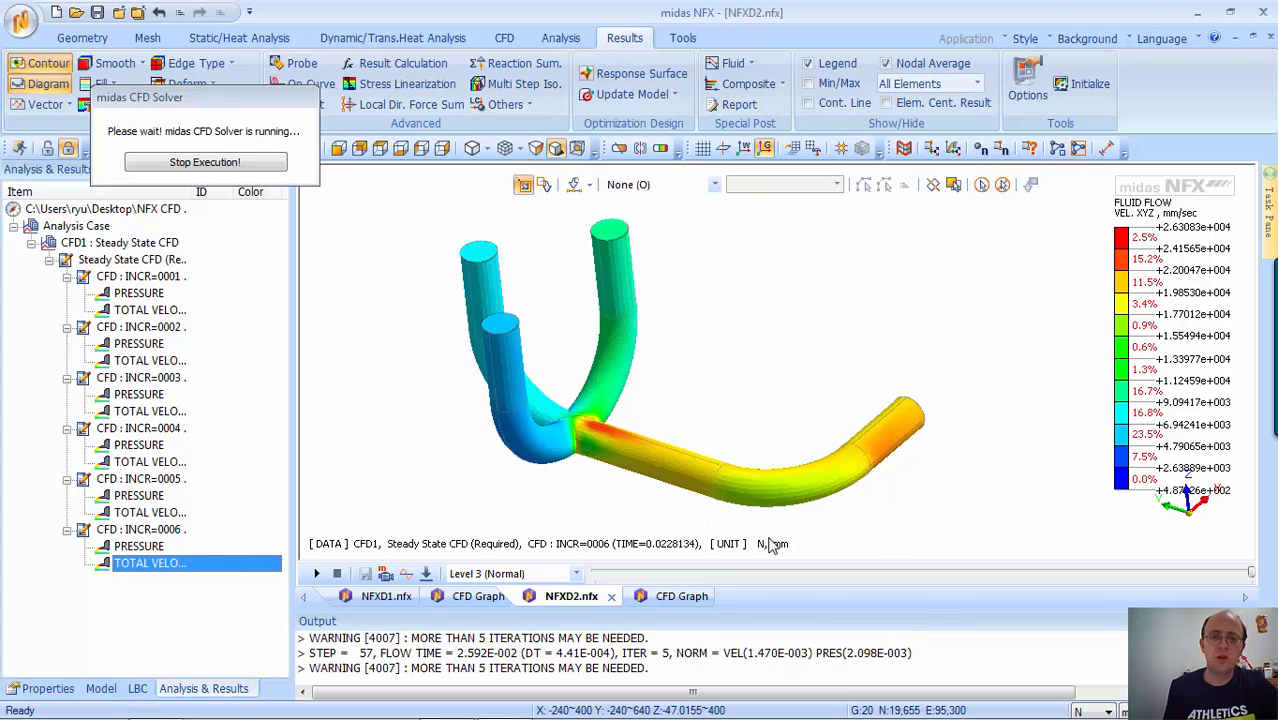
click(128, 63)
click(121, 88)
middle_drag(756, 371, 669, 317)
middle_drag(644, 290, 678, 438)
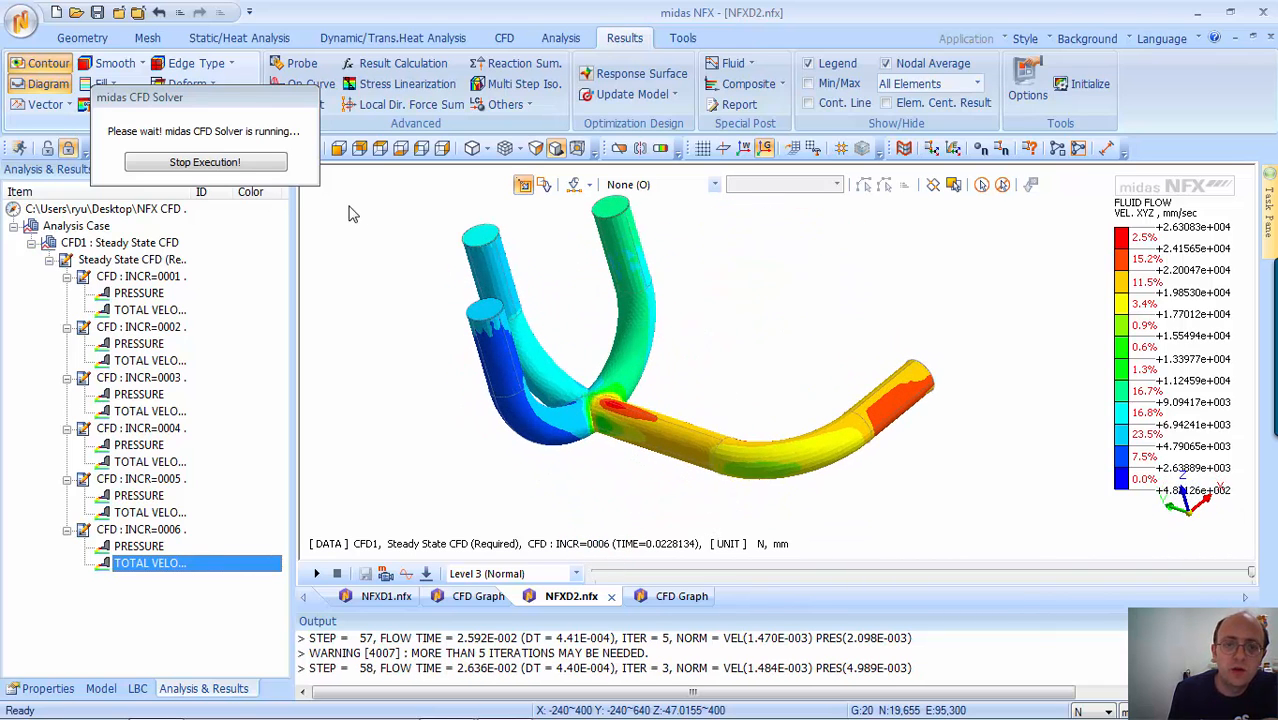
Preview a clipping plane in the Z direction and move it down to cut through the pipe junction
drag(215, 100, 141, 122)
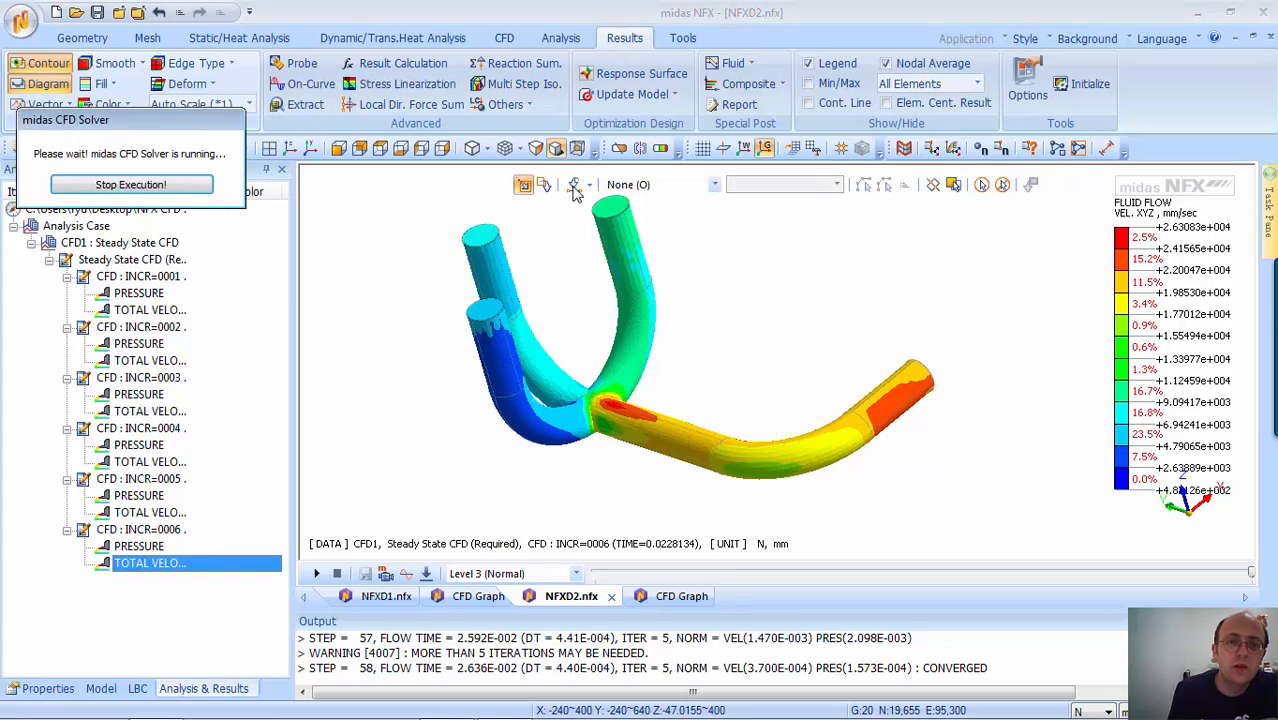
click(618, 148)
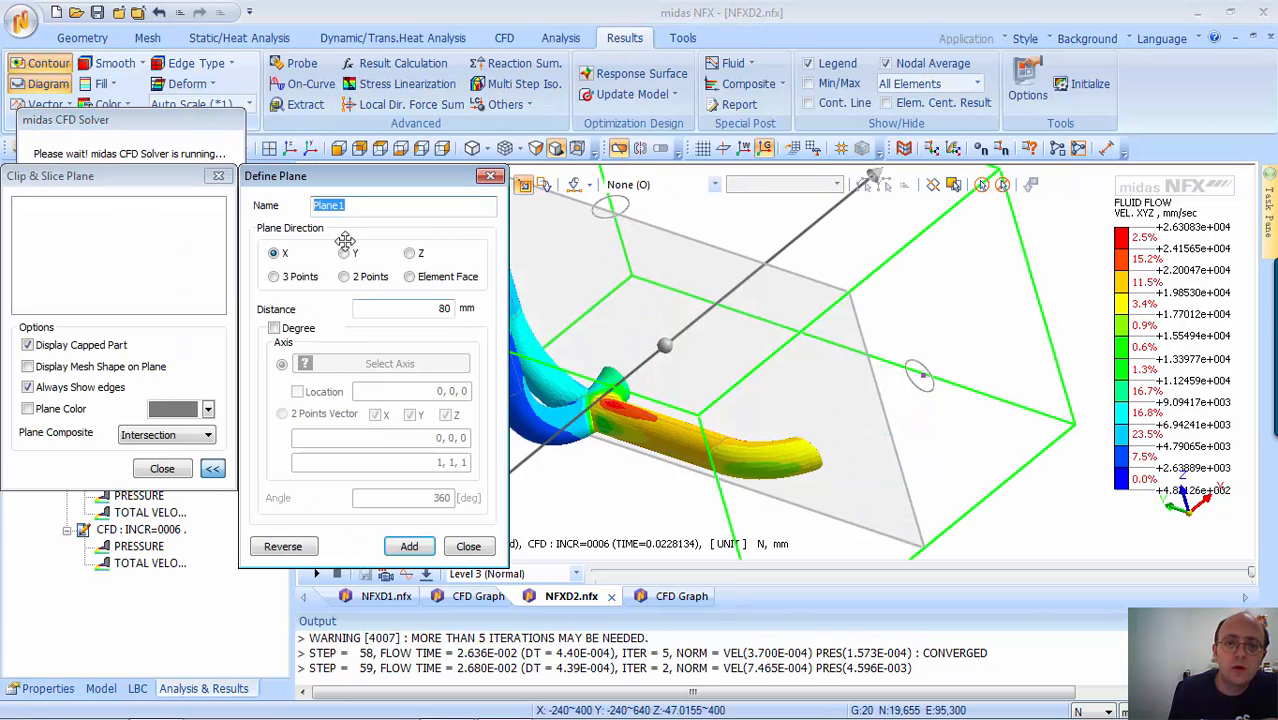
click(410, 254)
drag(320, 176, 126, 157)
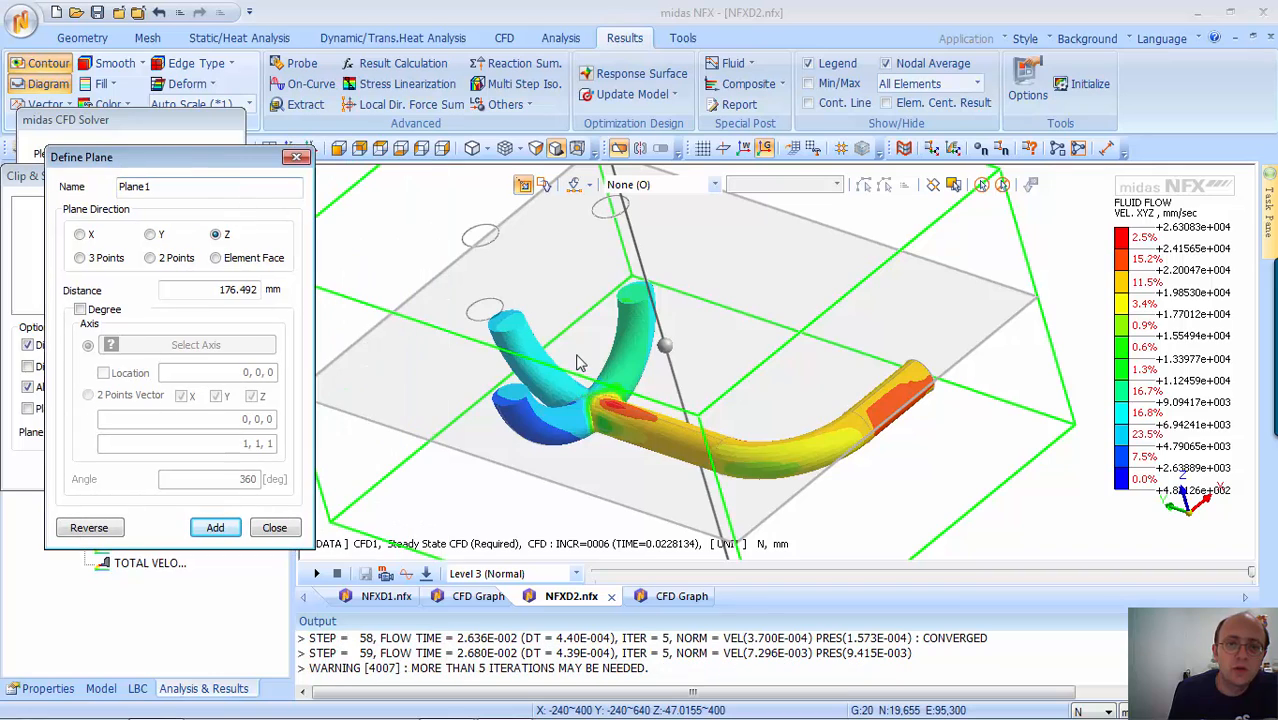
drag(620, 425, 595, 447)
Examine the velocity distribution on the clipped section, shift the plane, and close its definition without adding it
middle_drag(595, 447, 690, 359)
scroll(648, 446, up, 4)
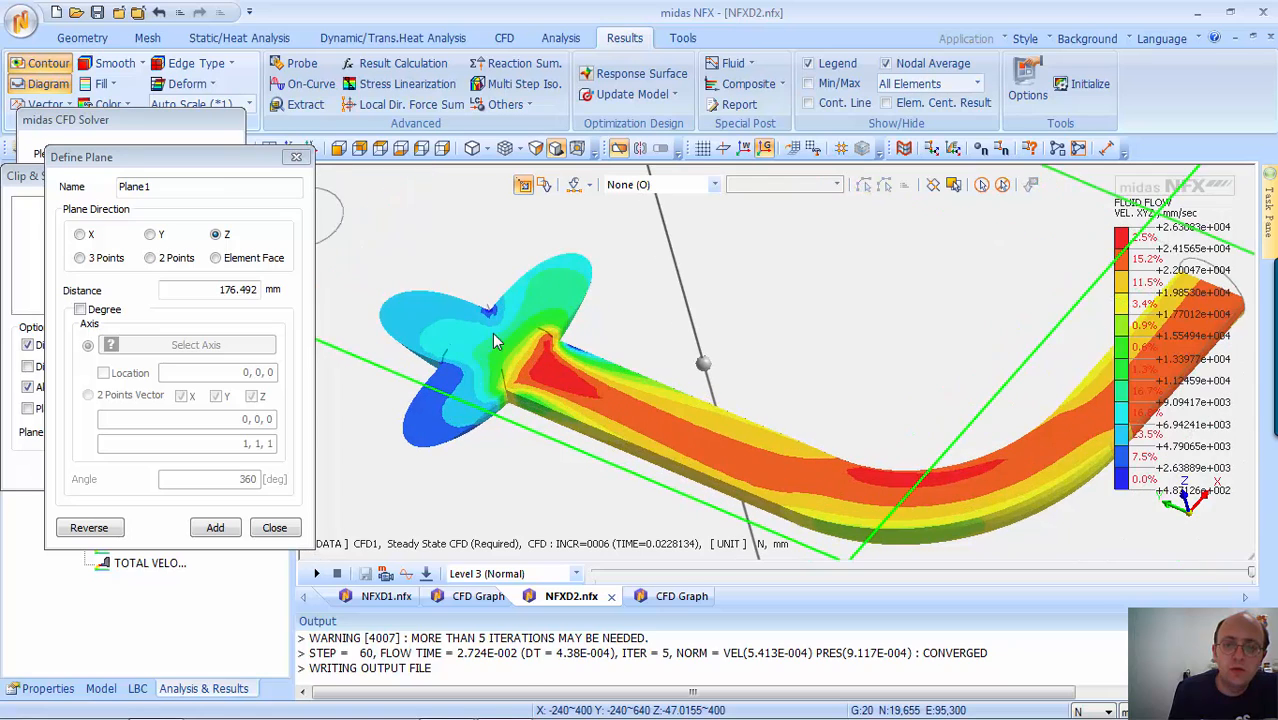
scroll(613, 453, down, 5)
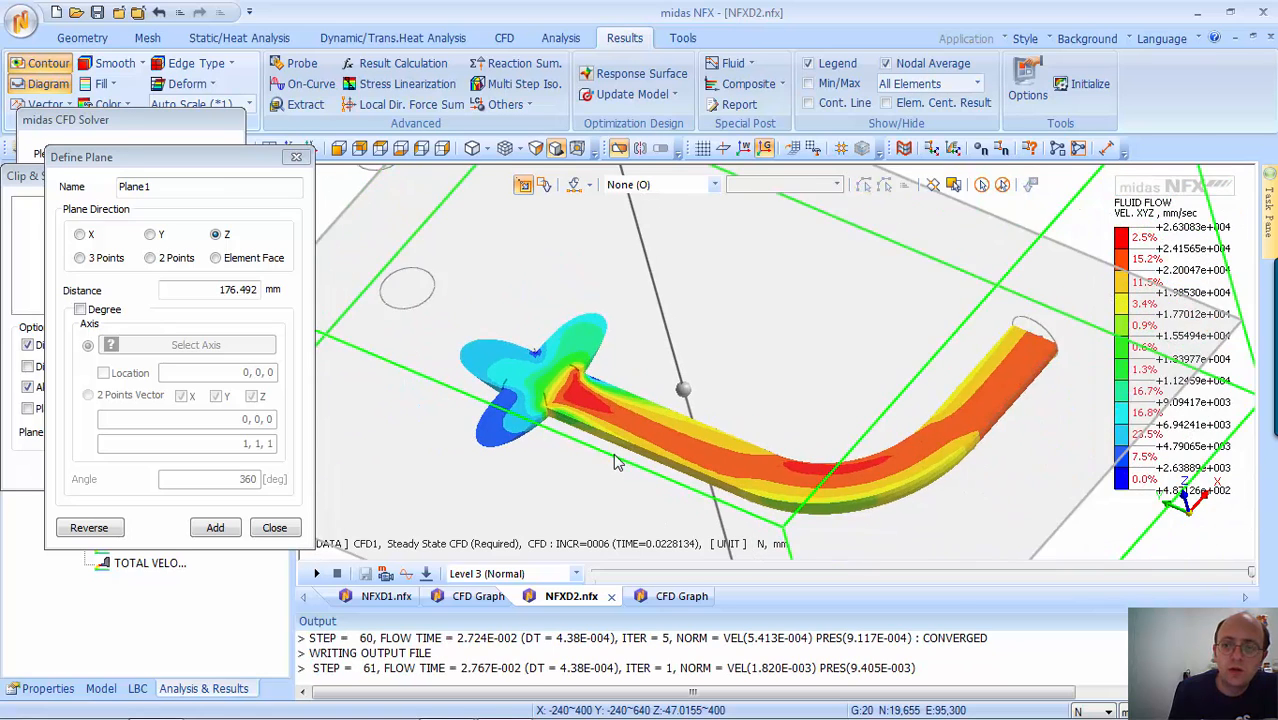
drag(640, 415, 589, 268)
click(297, 158)
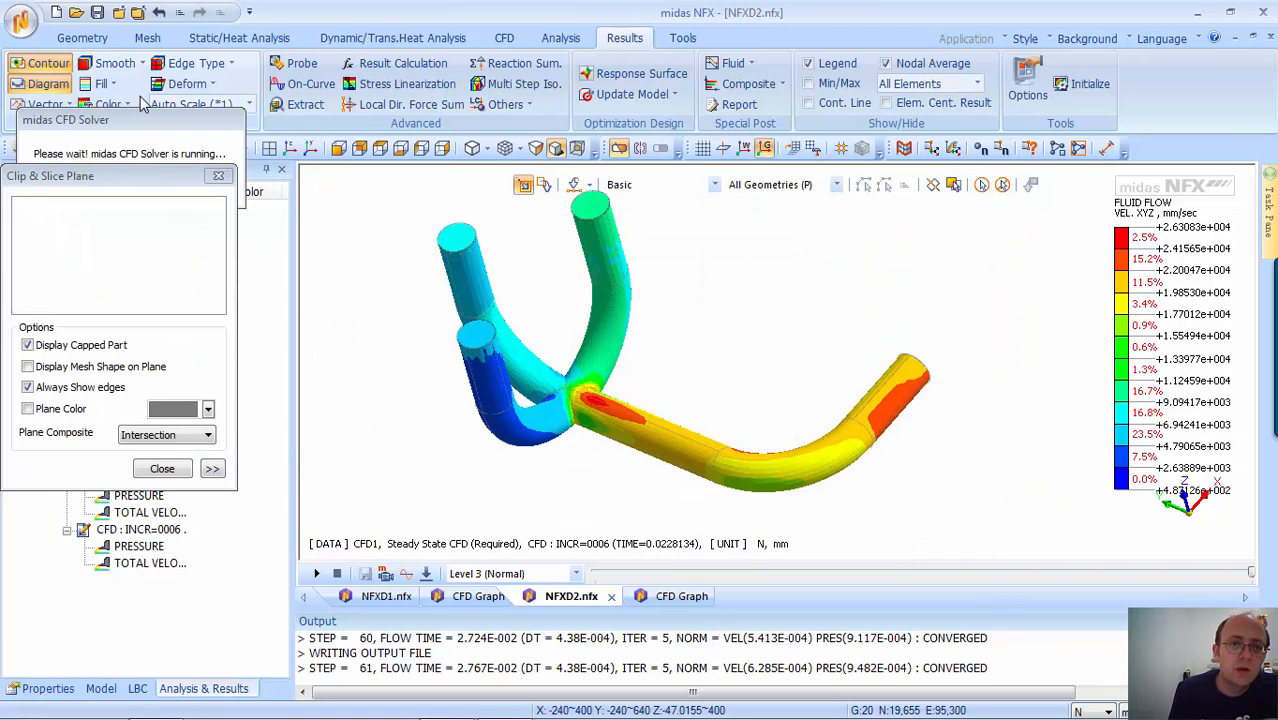
Trace contour-coloured line flow paths for CFD1 from several points on the inlet faces of the three pipe branches
middle_drag(568, 301, 573, 287)
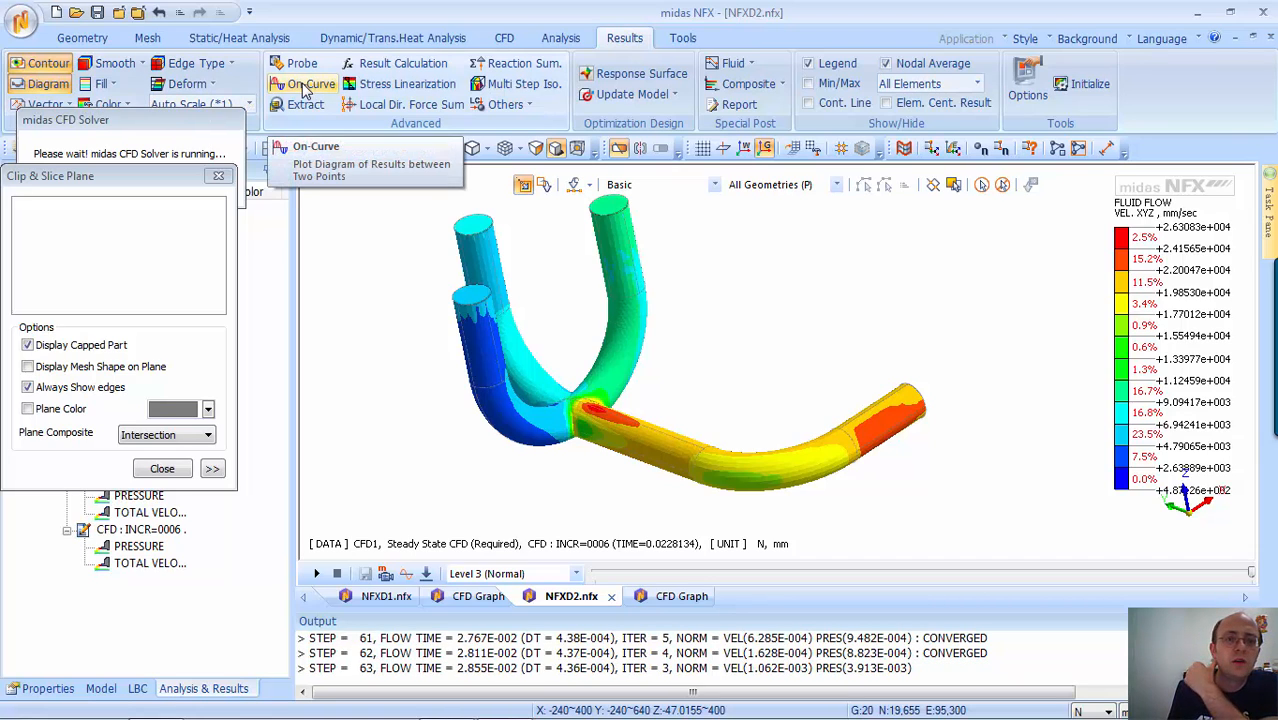
click(752, 64)
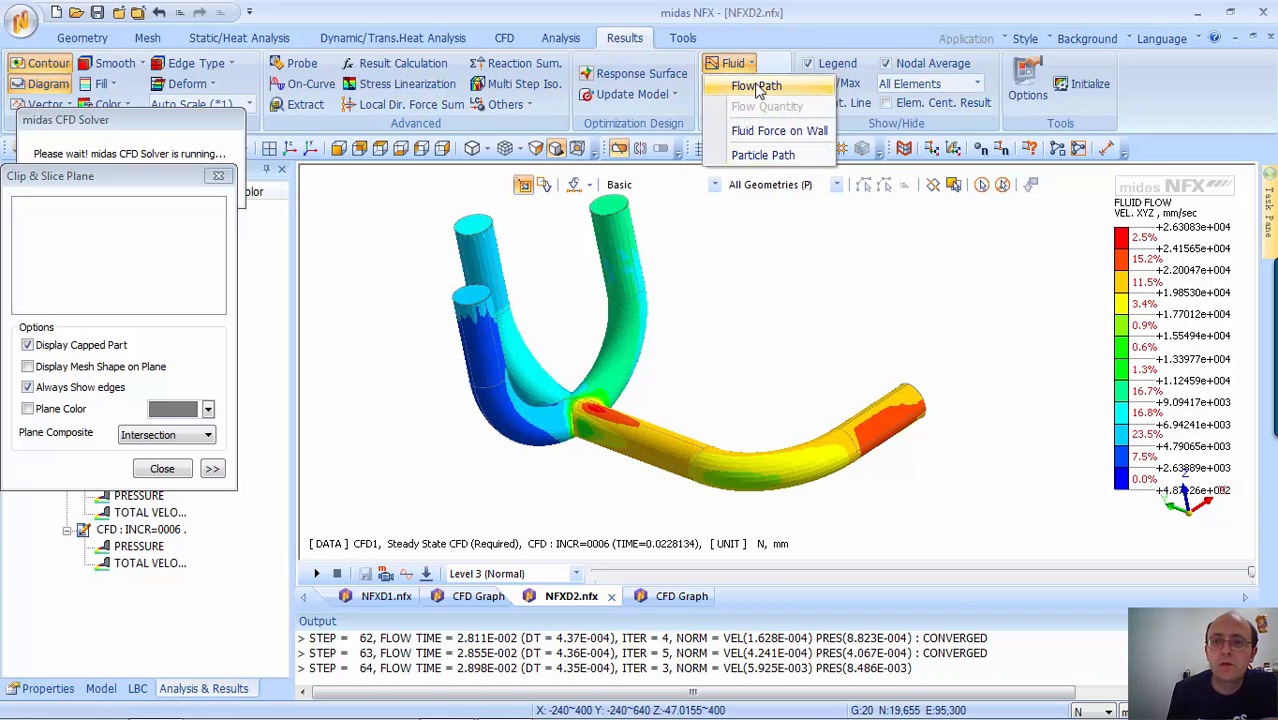
click(758, 88)
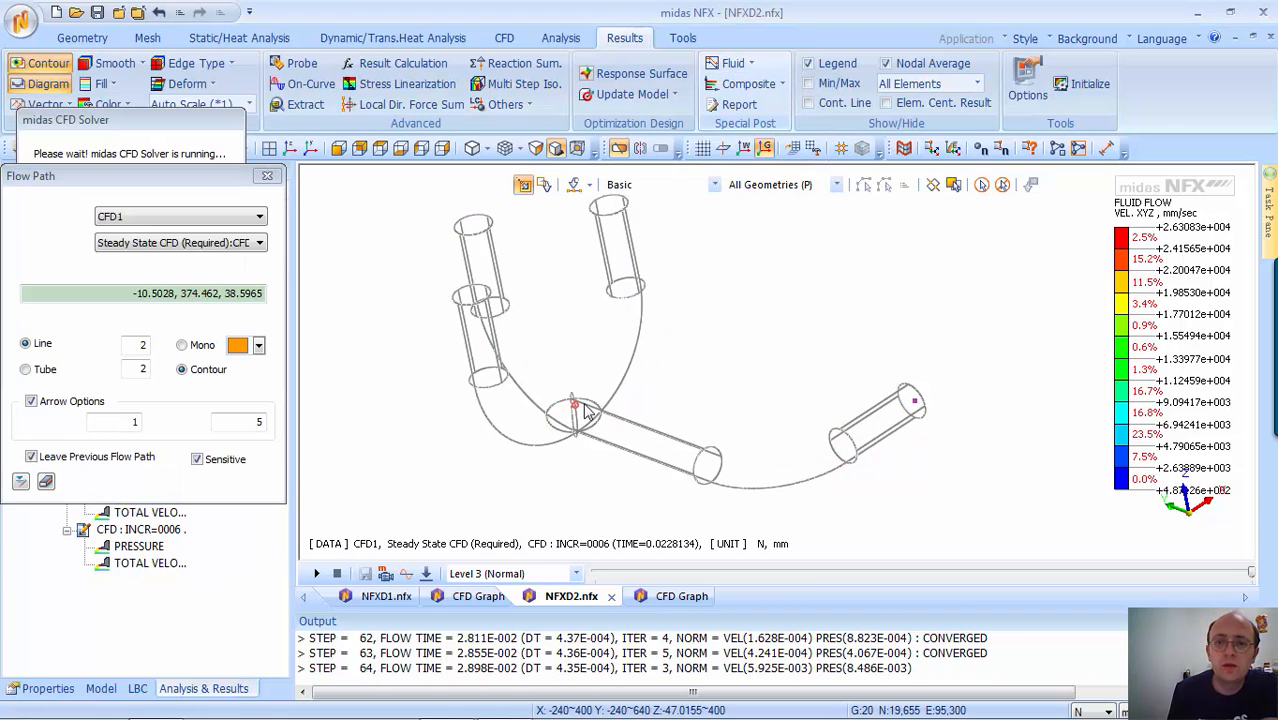
middle_drag(585, 408, 698, 412)
click(479, 266)
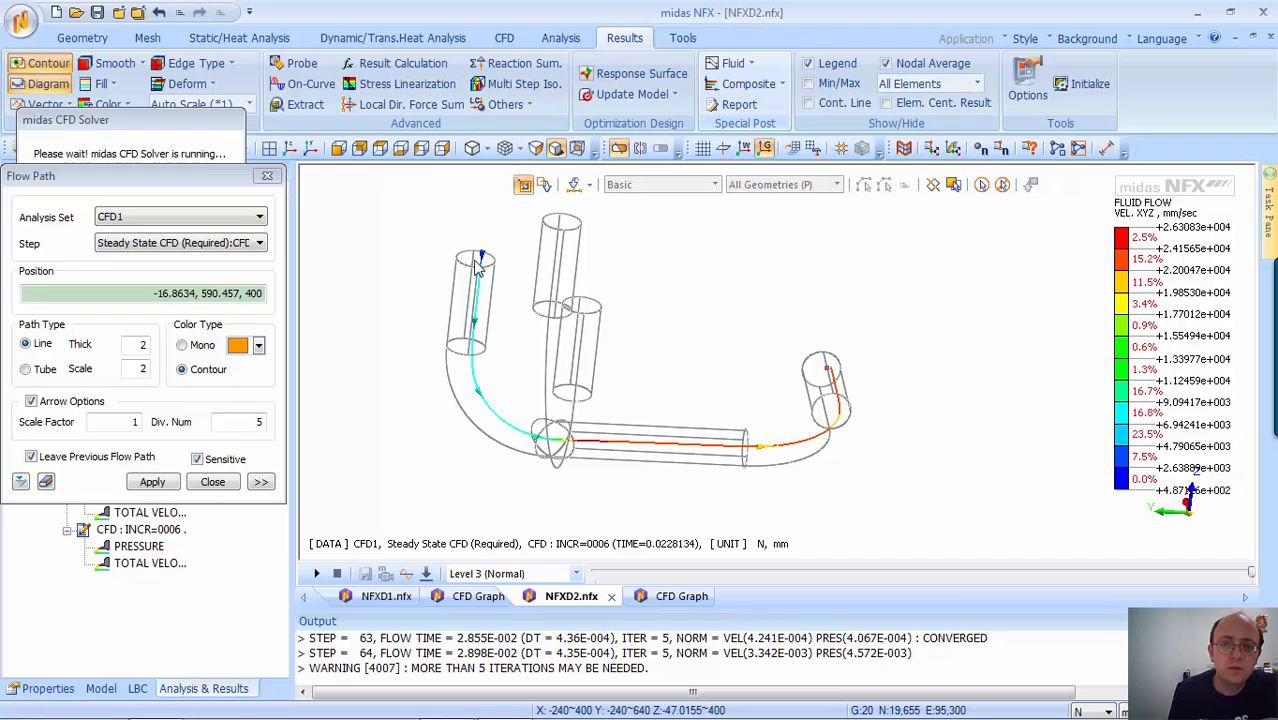
click(468, 268)
click(486, 278)
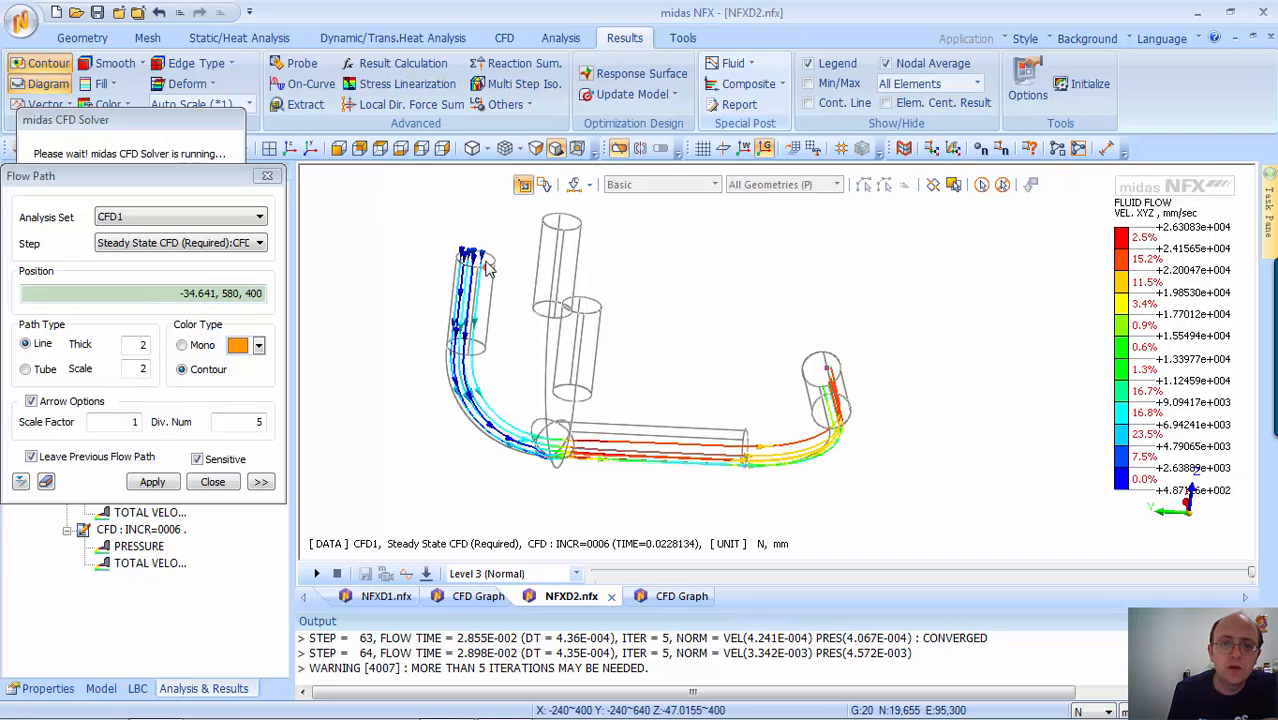
click(486, 263)
click(489, 260)
middle_drag(726, 356, 557, 402)
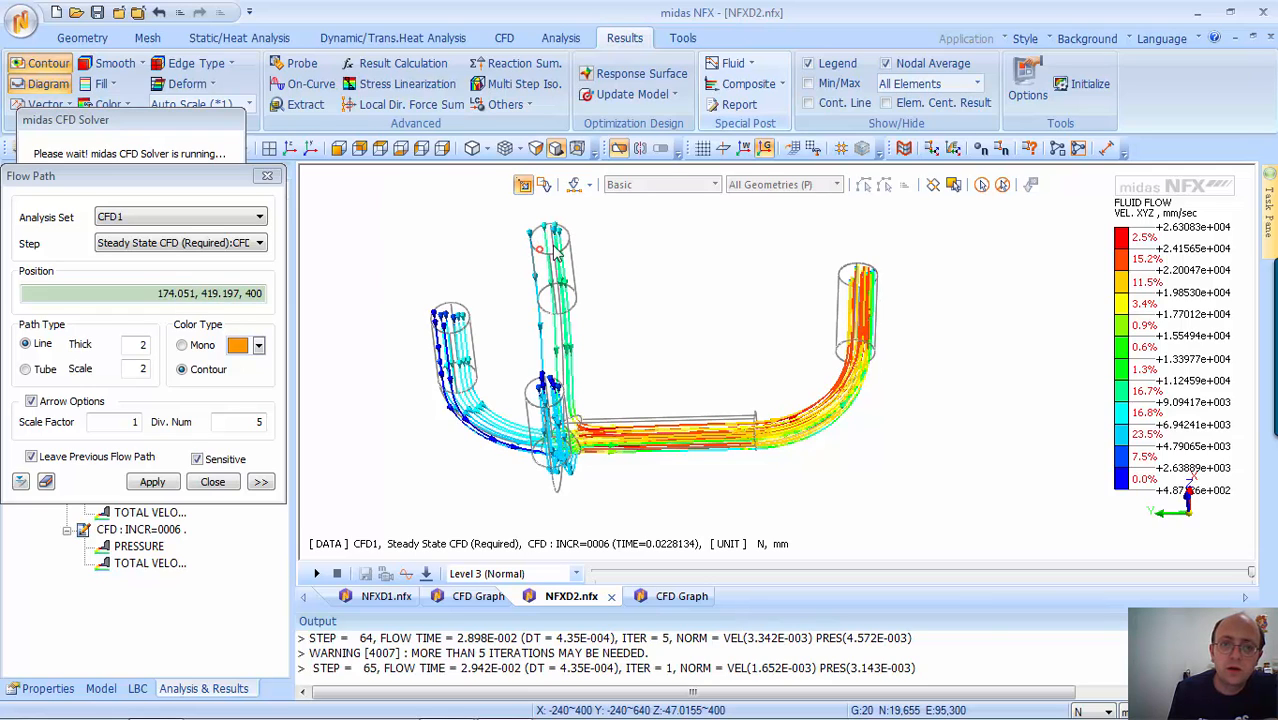
click(550, 243)
Animate the flow paths and examine the movement through the pipe junction and along the outlet branch
middle_drag(685, 428, 757, 373)
scroll(533, 425, up, 5)
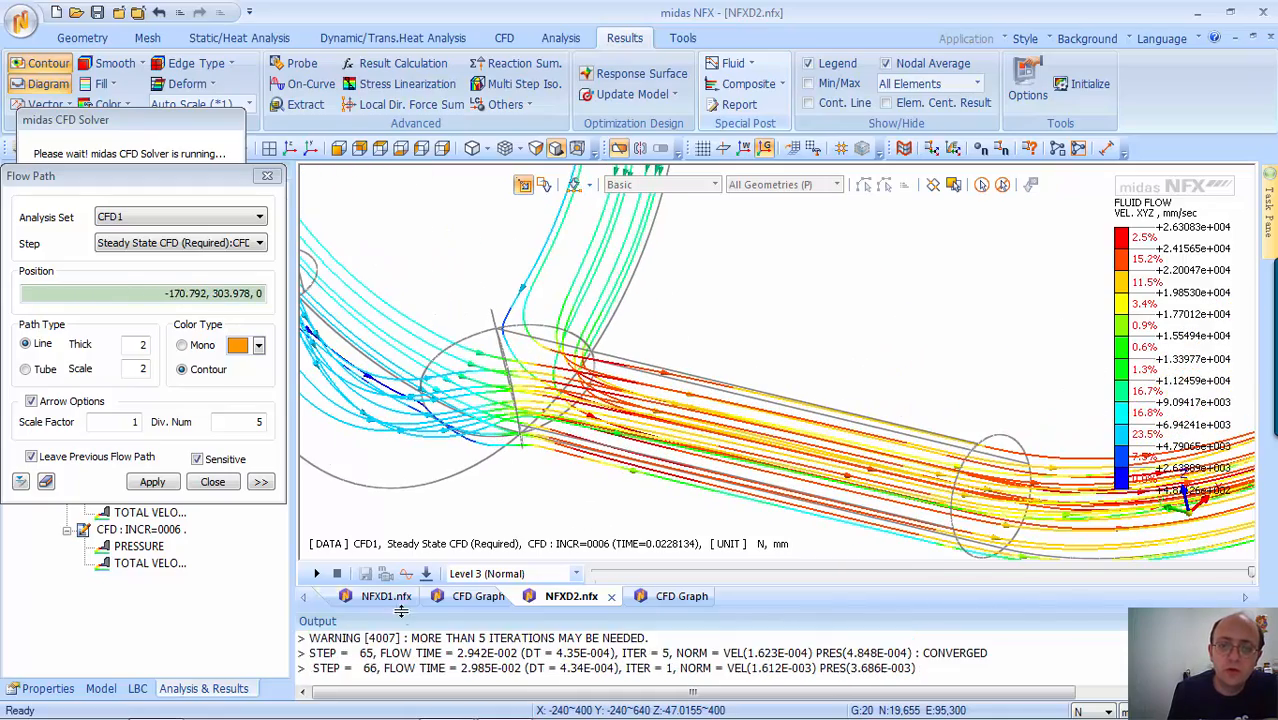
click(315, 574)
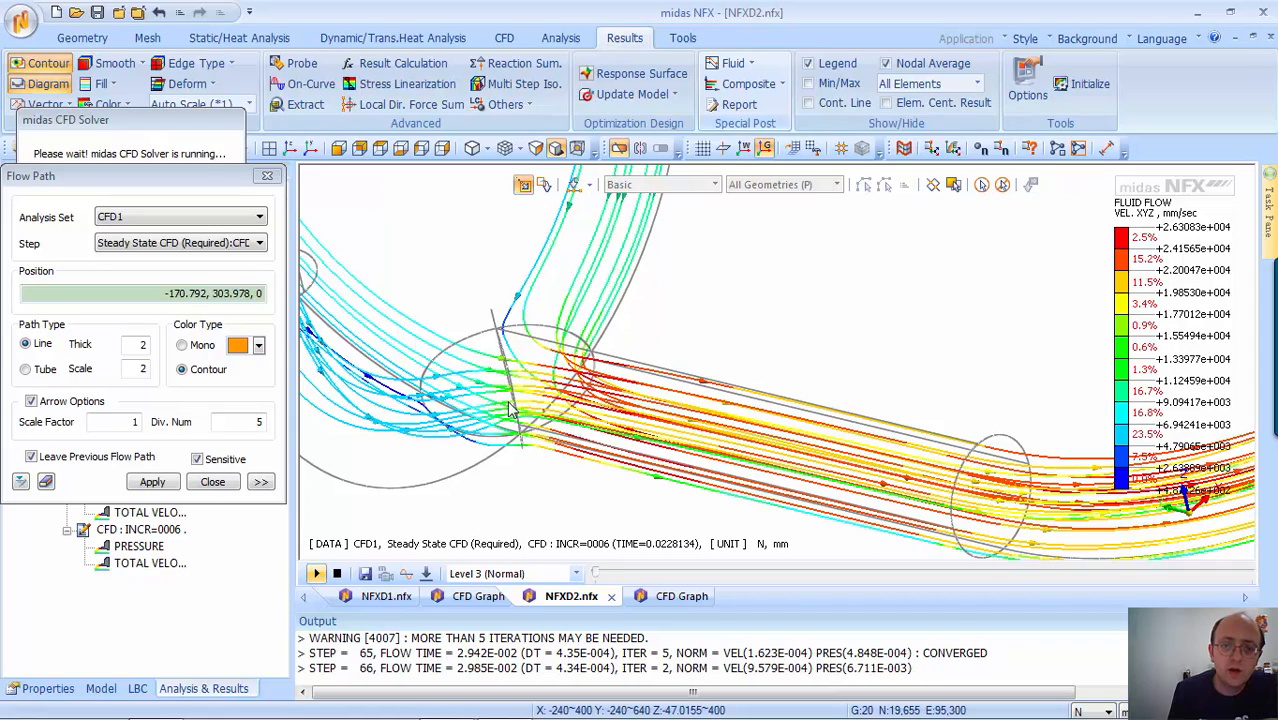
scroll(742, 338, down, 4)
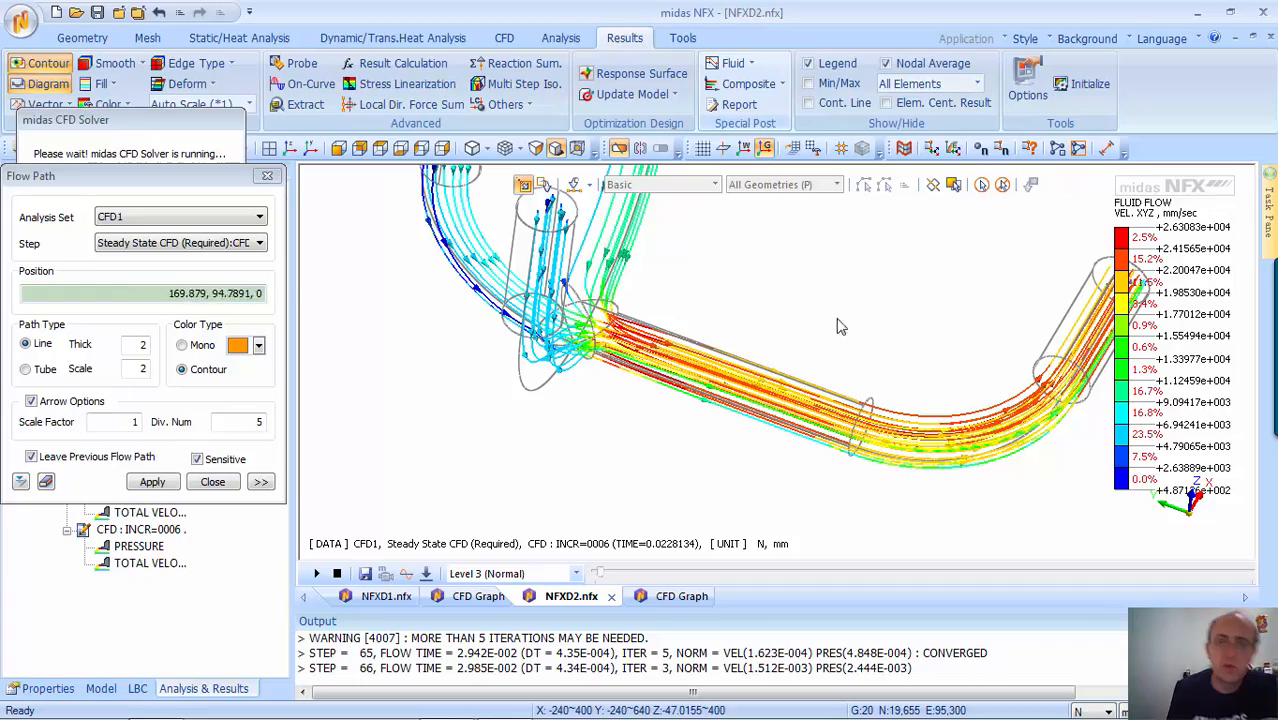
middle_drag(815, 337, 609, 430)
scroll(643, 397, down, 5)
scroll(623, 378, up, 3)
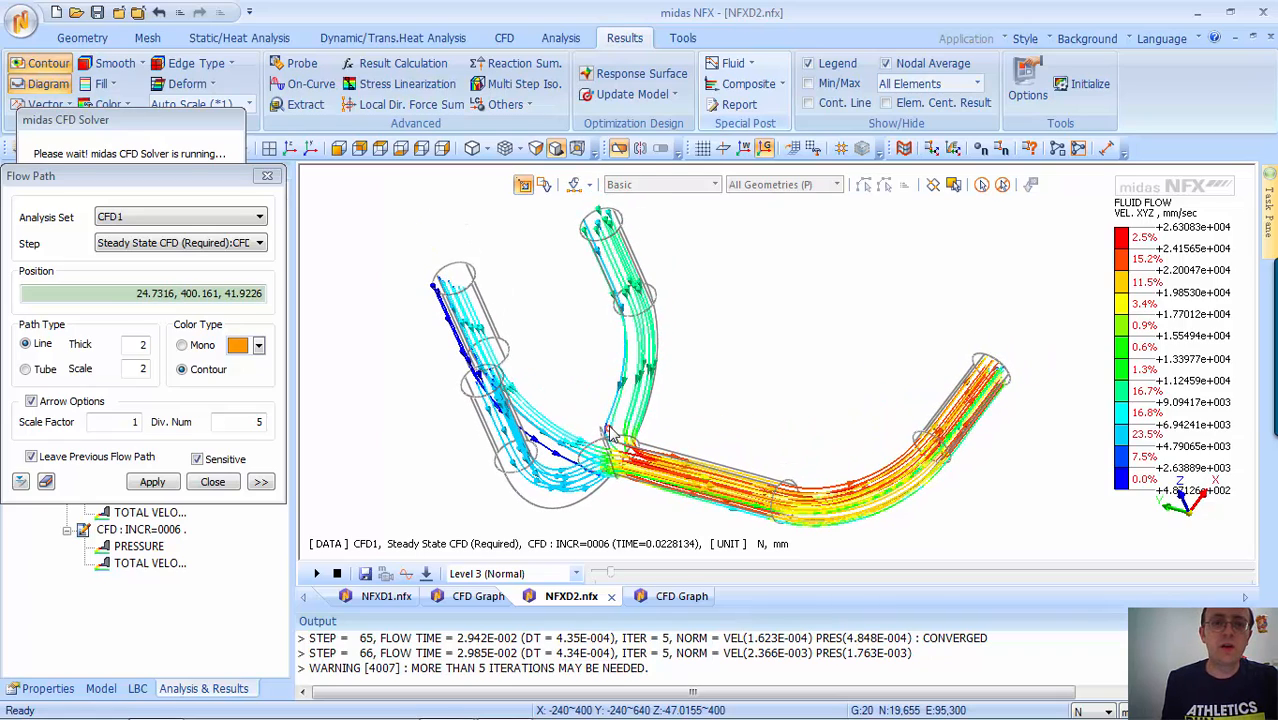
Close the flow path and clip plane tools and stop the running CFD solver
click(267, 179)
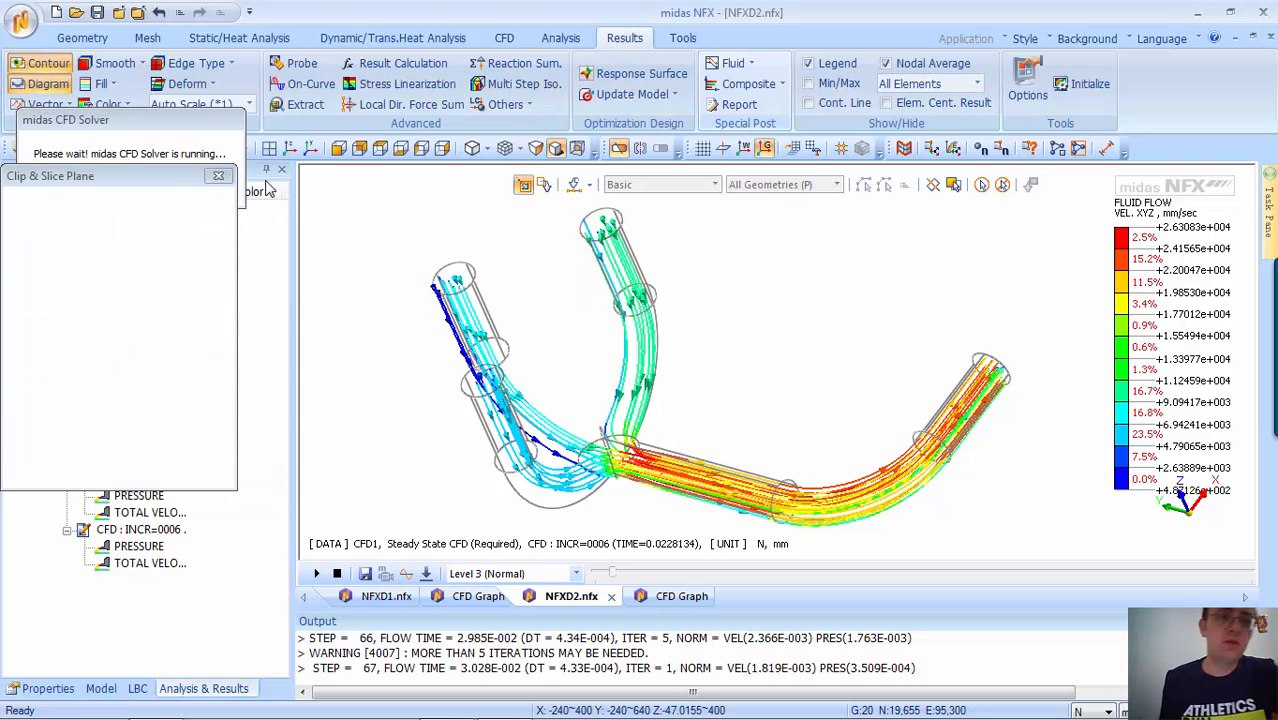
click(175, 188)
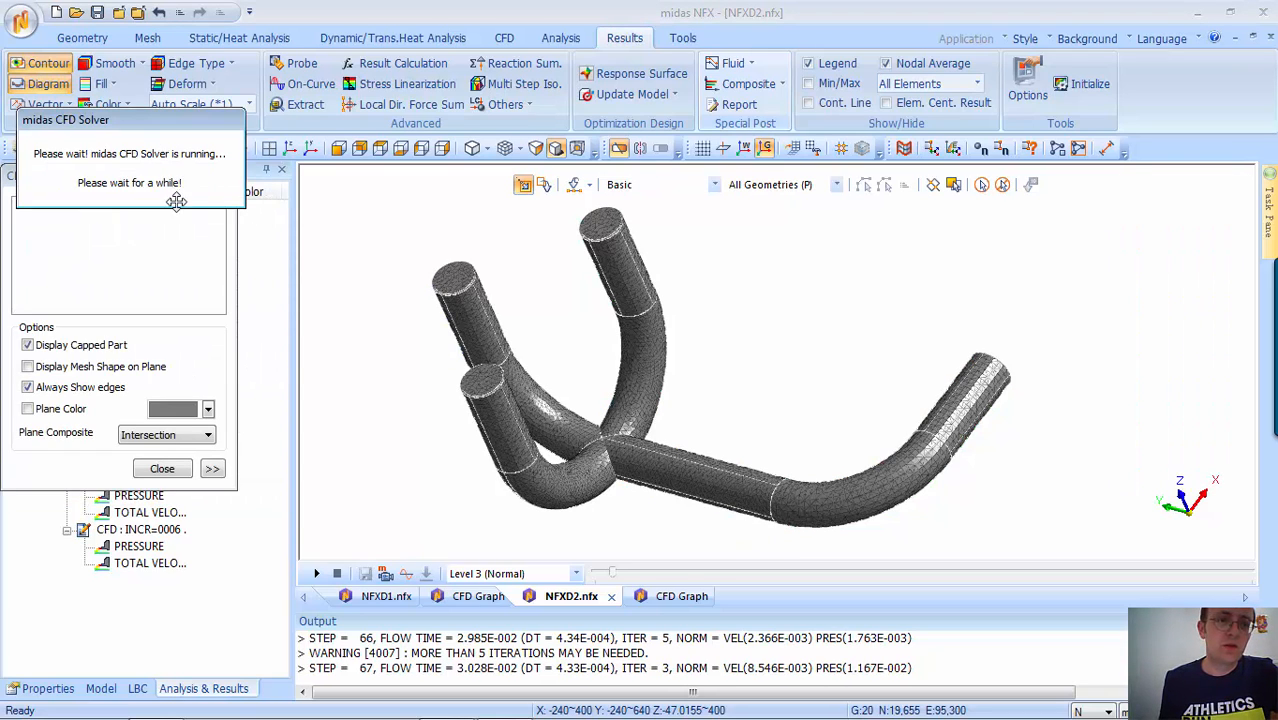
click(215, 179)
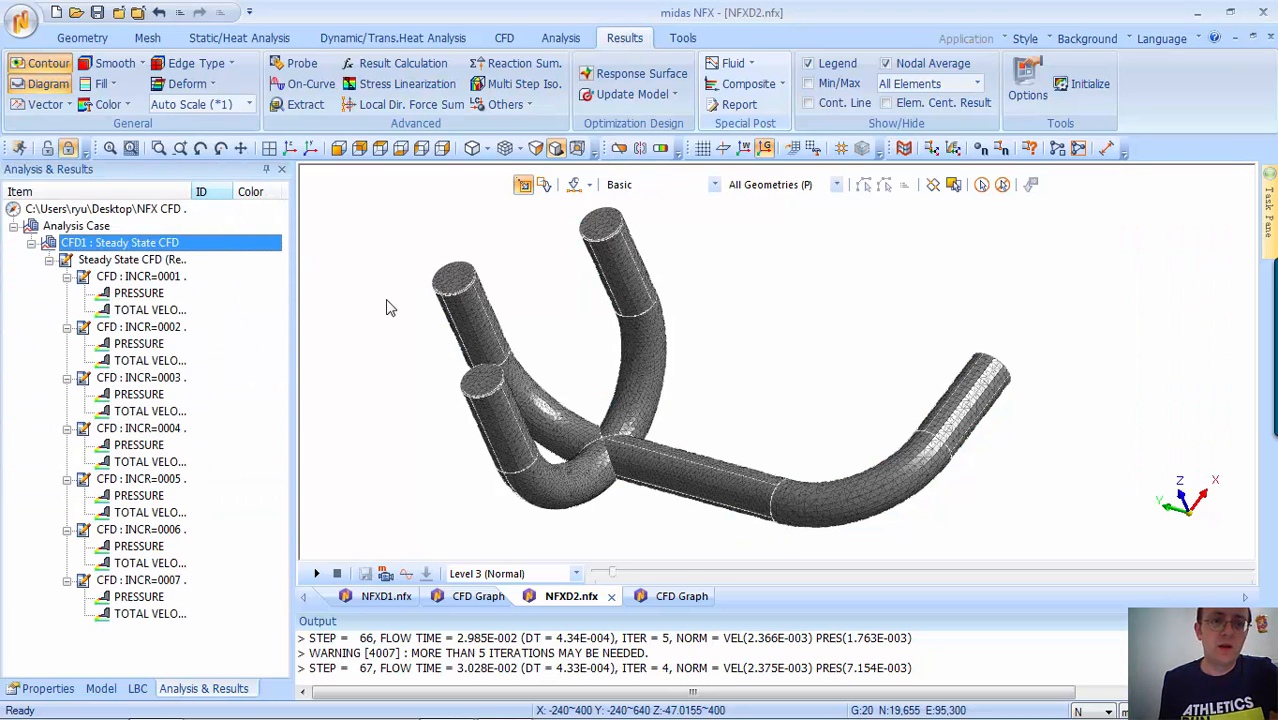
middle_drag(744, 397, 748, 308)
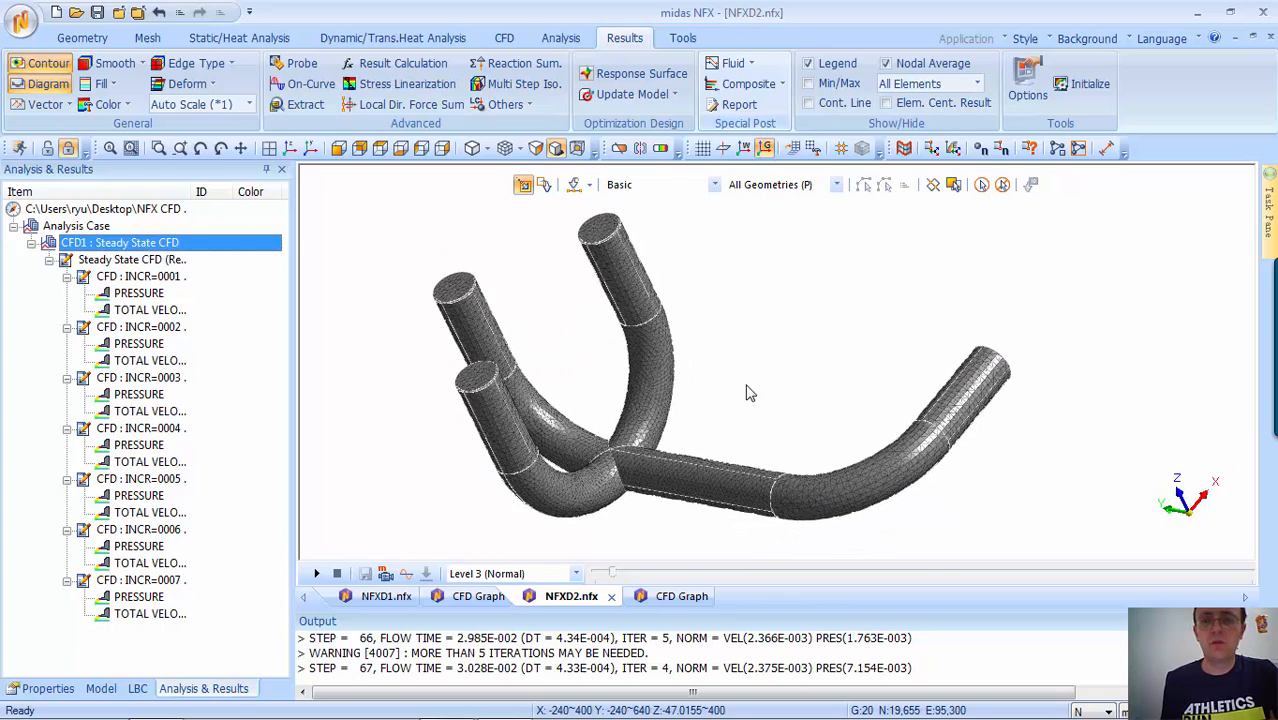